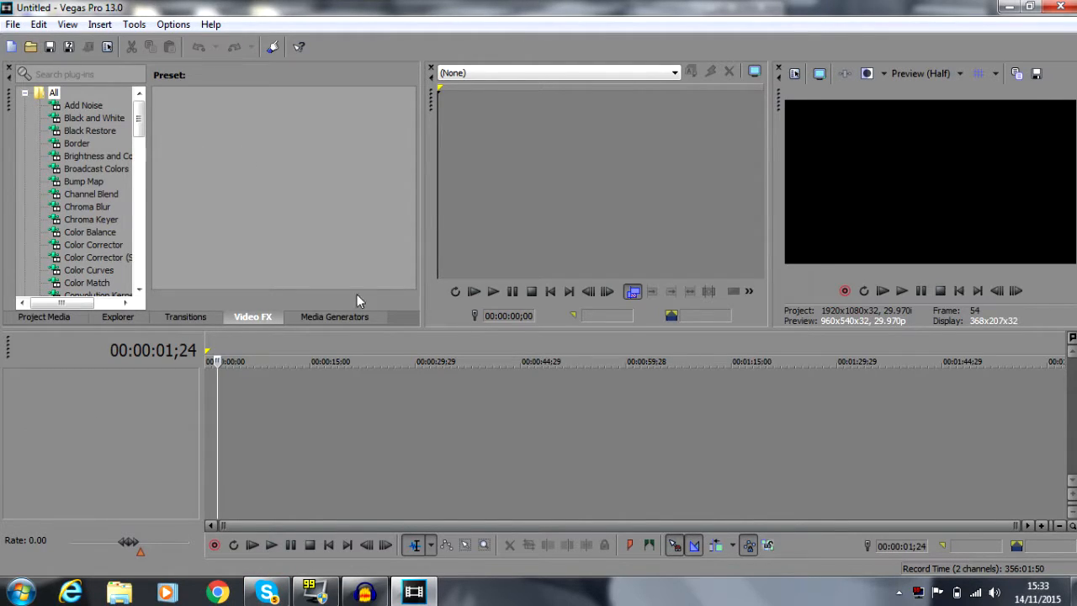
{"action": "left_click", "coordinate": [15, 25]}
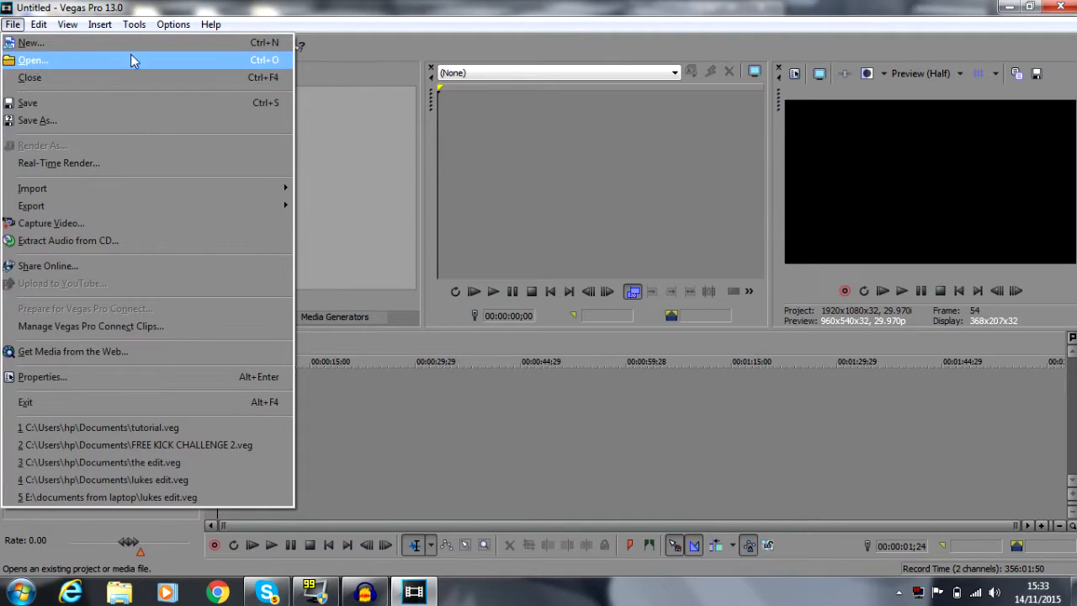
{"action": "left_click", "coordinate": [443, 6]}
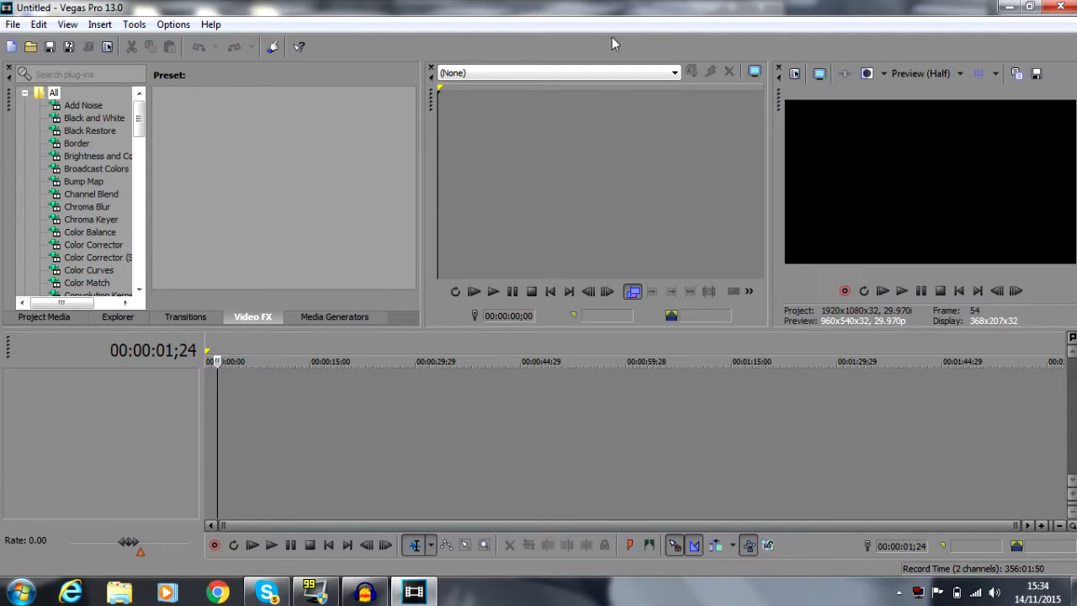
Step: Set the project's frame rate to 59.940 (Double NTSC) and apply the project properties
{"action": "left_click", "coordinate": [792, 75]}
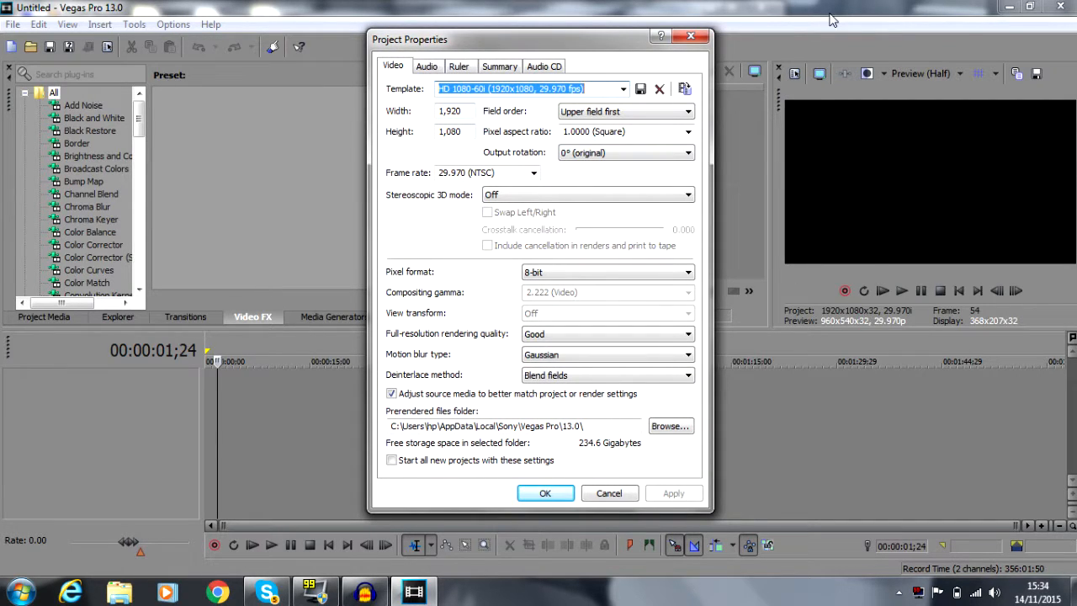
{"action": "left_click", "coordinate": [533, 174]}
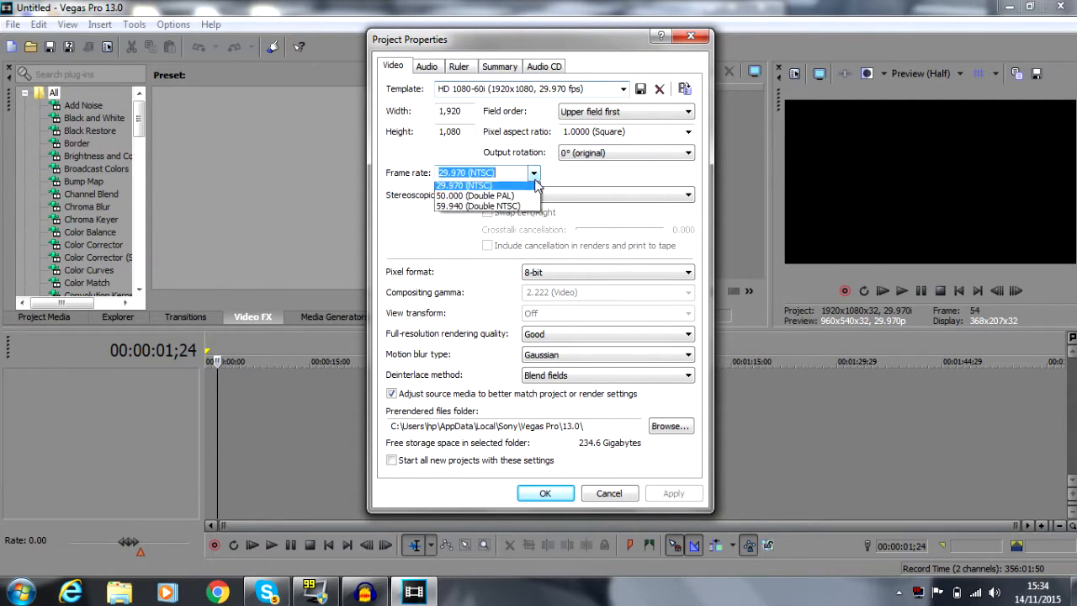
{"action": "left_click", "coordinate": [496, 280]}
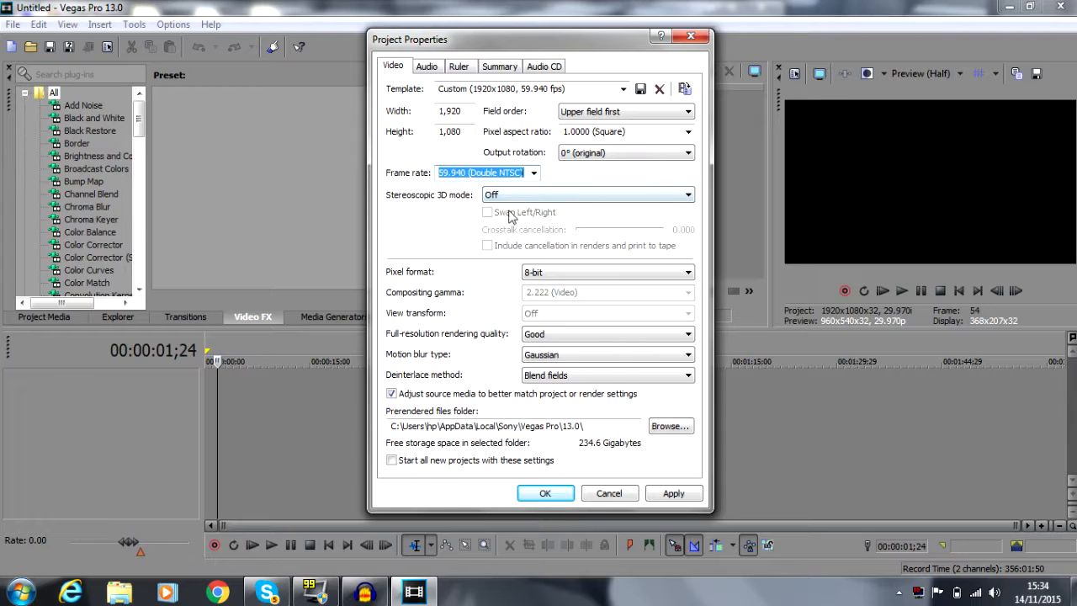
{"action": "left_click", "coordinate": [660, 495]}
{"action": "left_click", "coordinate": [546, 492]}
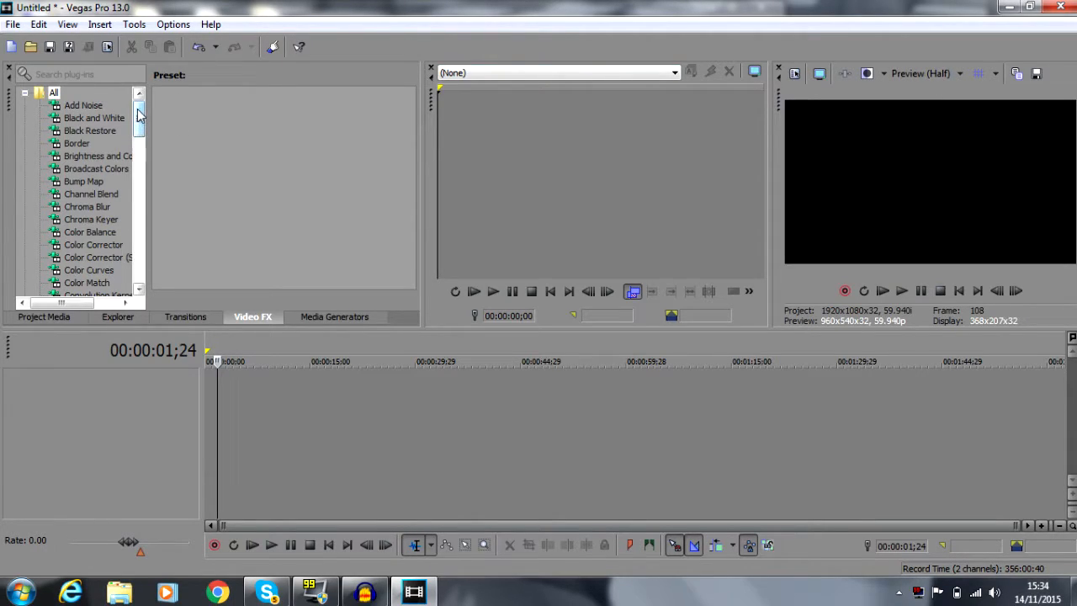
Step: Set the video preview quality to Preview (Half)
{"action": "left_click", "coordinate": [938, 77]}
{"action": "mouse_move", "coordinate": [925, 114]}
{"action": "left_click", "coordinate": [988, 147]}
{"action": "left_click", "coordinate": [11, 23]}
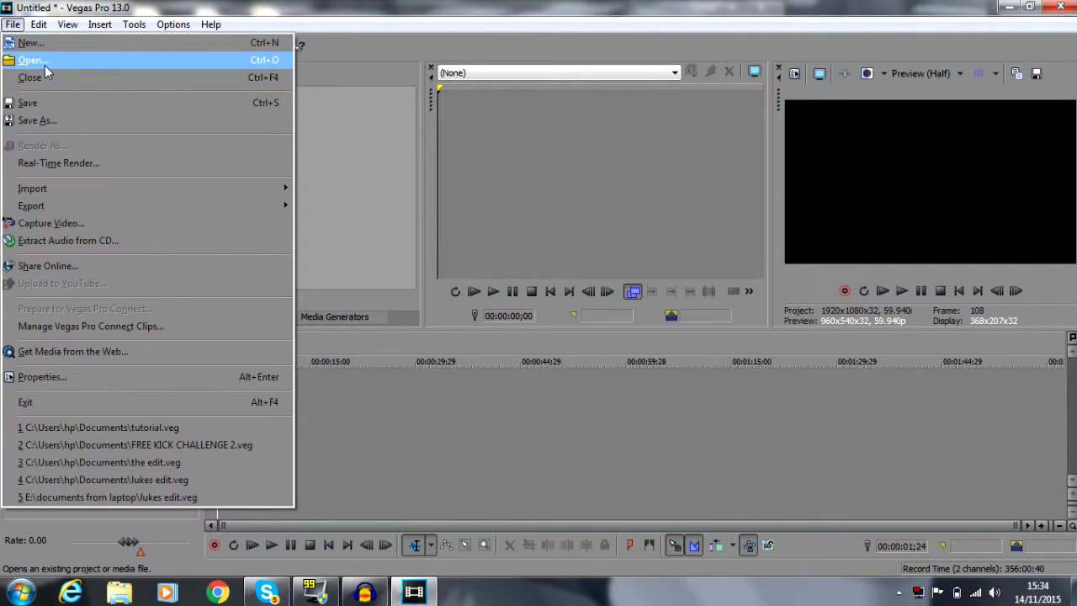
{"action": "left_click", "coordinate": [483, 397]}
{"action": "left_click", "coordinate": [483, 396]}
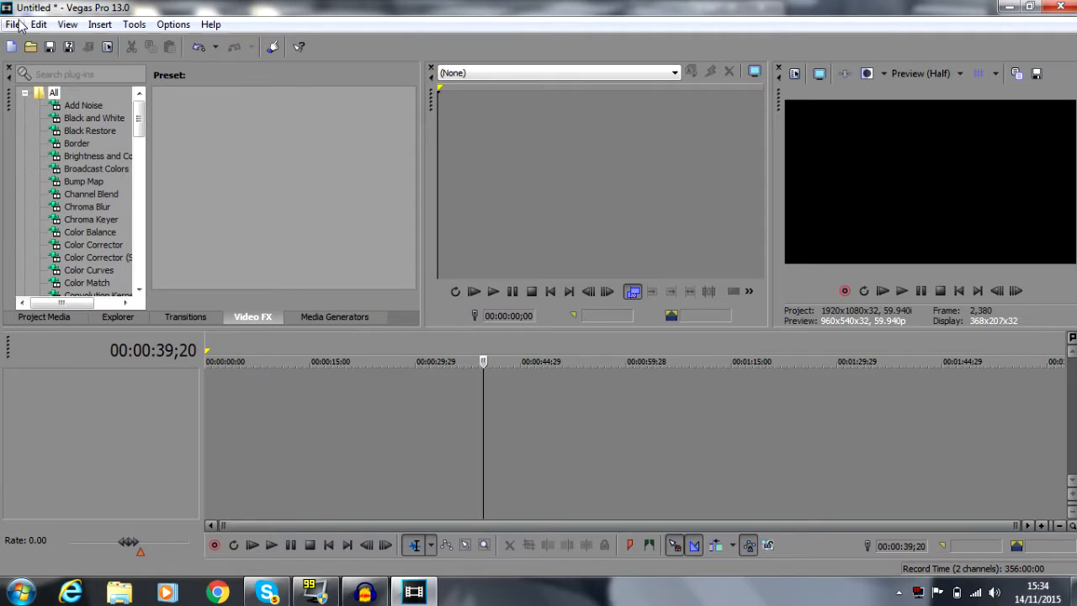
Step: Browse for a media file to open in the "downloads on laptop" folder on storage (E:)
{"action": "left_click", "coordinate": [18, 24]}
{"action": "left_click", "coordinate": [38, 59]}
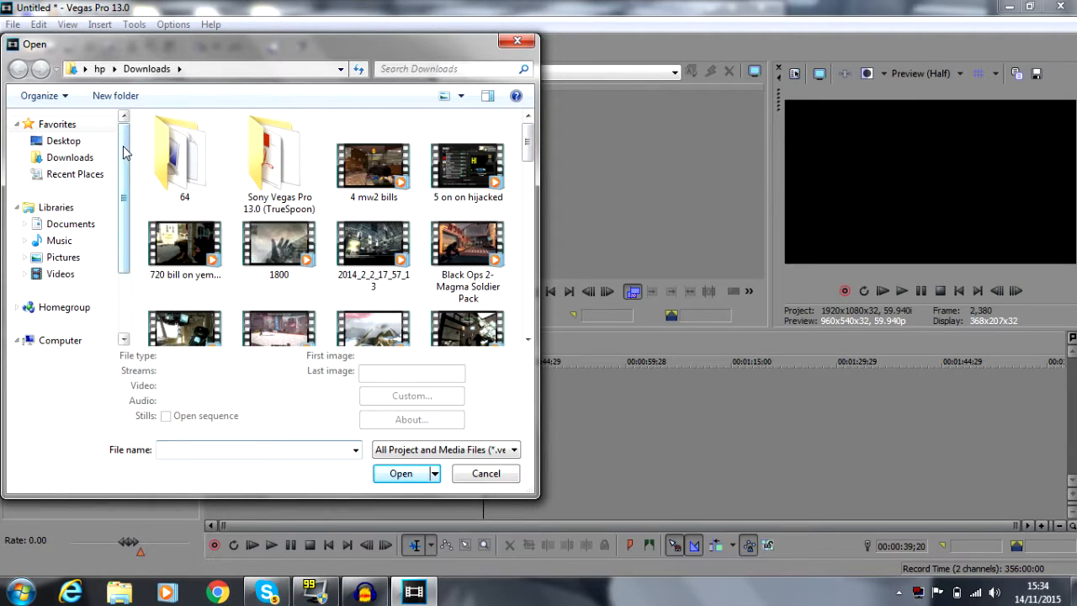
{"action": "scroll", "coordinate": [119, 187], "scroll_direction": "down", "scroll_amount": 2}
{"action": "left_click", "coordinate": [69, 302]}
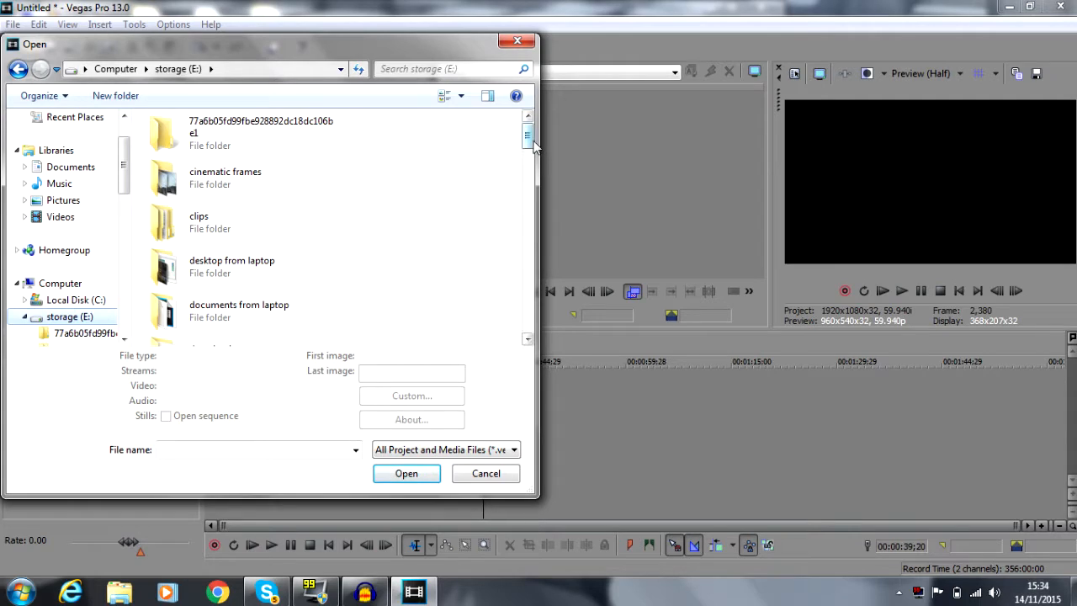
{"action": "left_click_drag", "start_coordinate": [532, 144], "coordinate": [528, 159]}
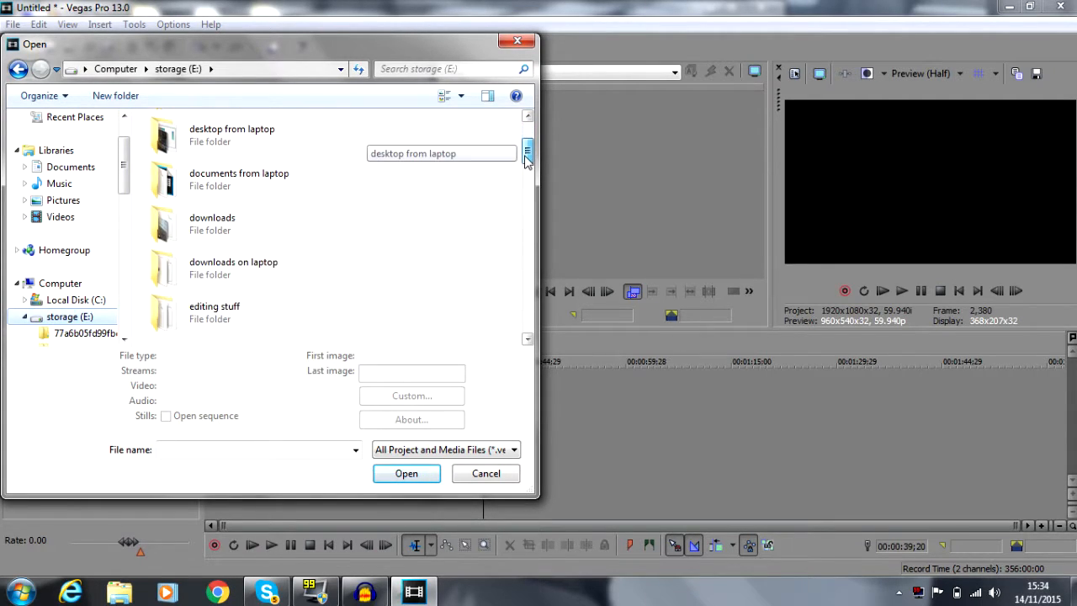
{"action": "double_click", "coordinate": [269, 267]}
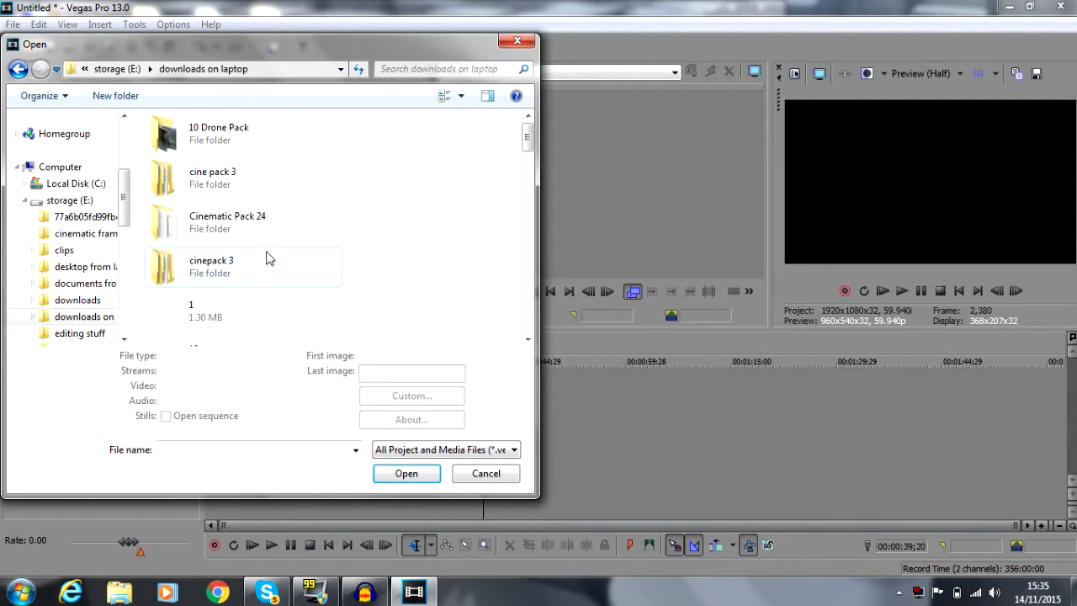
Step: Open the first "bo2 the odds of hitting part one" clip onto the timeline and match the project settings to it
{"action": "left_click_drag", "start_coordinate": [524, 137], "coordinate": [522, 184]}
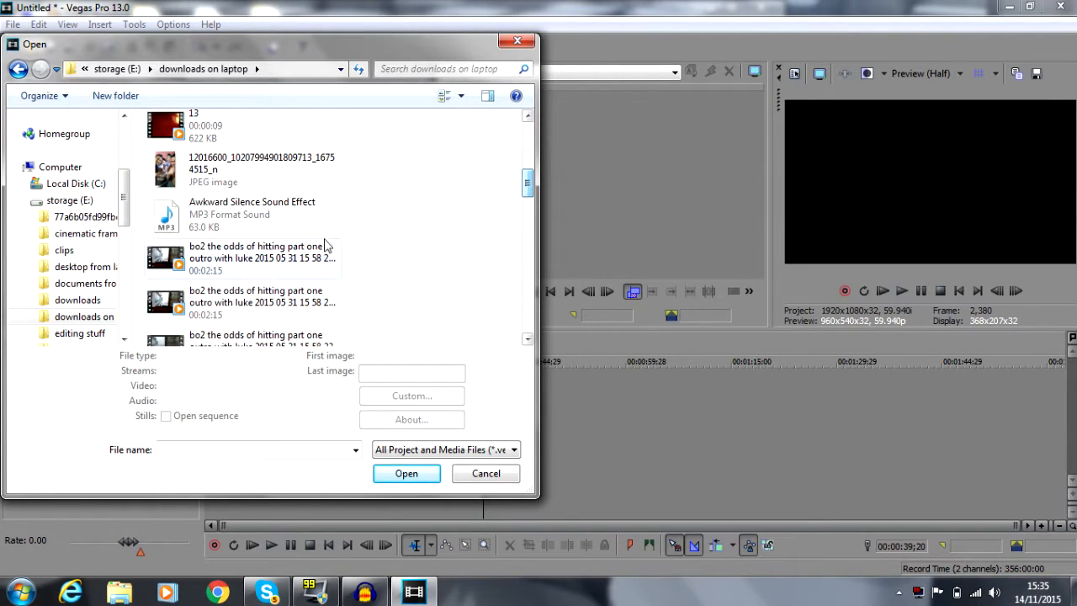
{"action": "left_click", "coordinate": [309, 249]}
{"action": "left_click", "coordinate": [408, 473]}
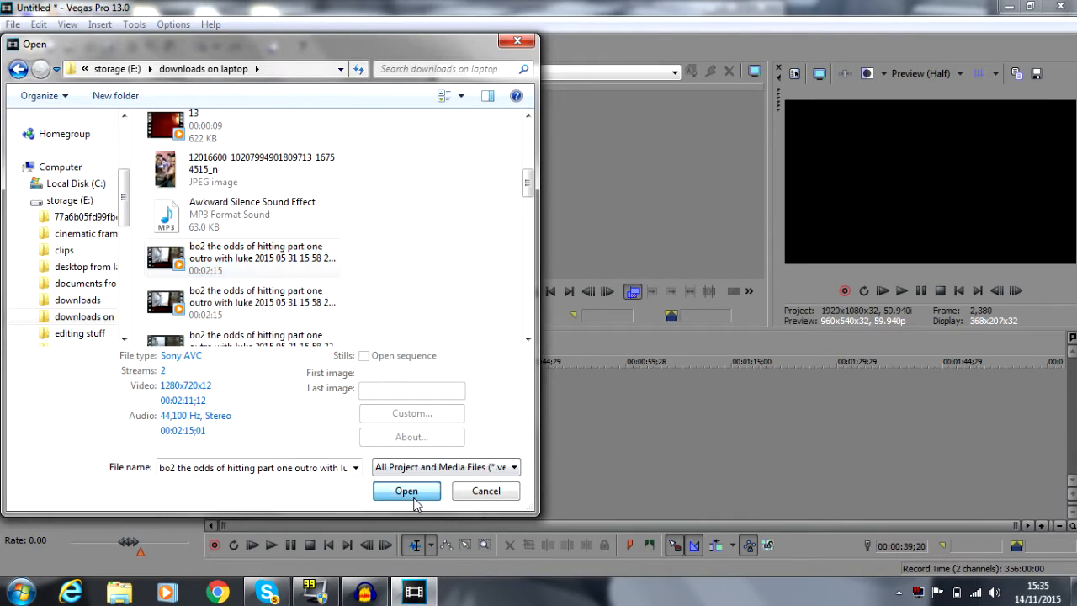
{"action": "left_click", "coordinate": [626, 246]}
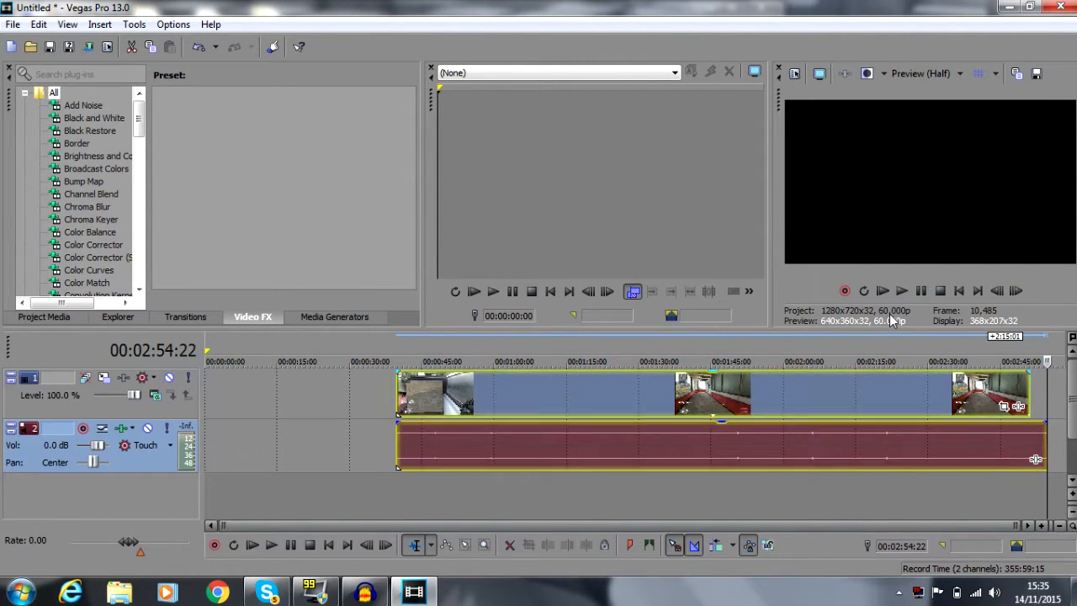
Step: Move the imported clip with its audio to the very start of the timeline
{"action": "left_click", "coordinate": [492, 403]}
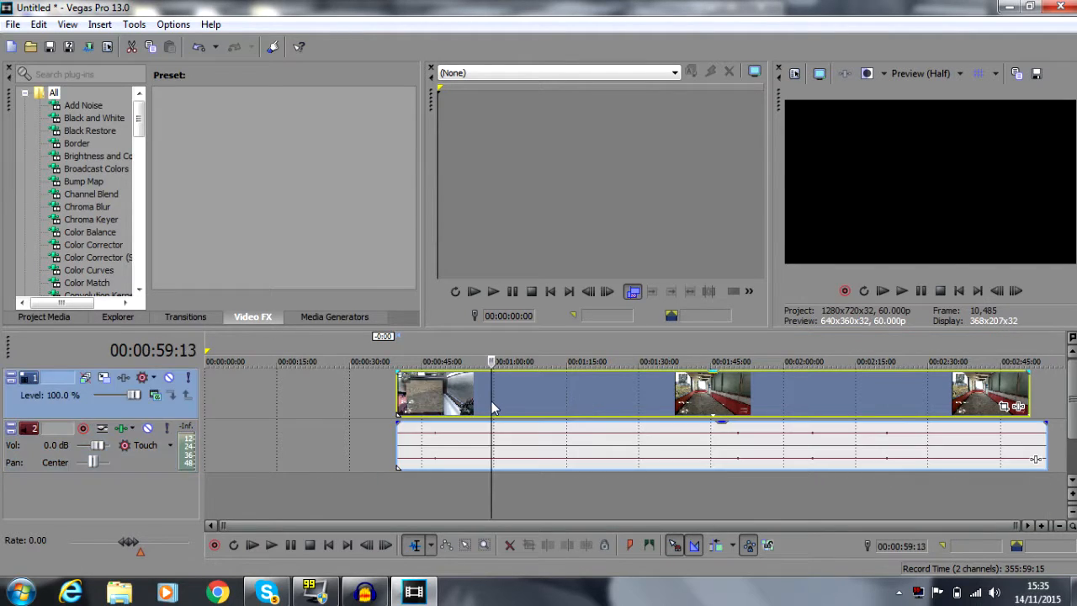
{"action": "left_click_drag", "start_coordinate": [570, 405], "coordinate": [396, 390]}
{"action": "left_click", "coordinate": [268, 402]}
{"action": "left_click_drag", "start_coordinate": [268, 402], "coordinate": [236, 402]}
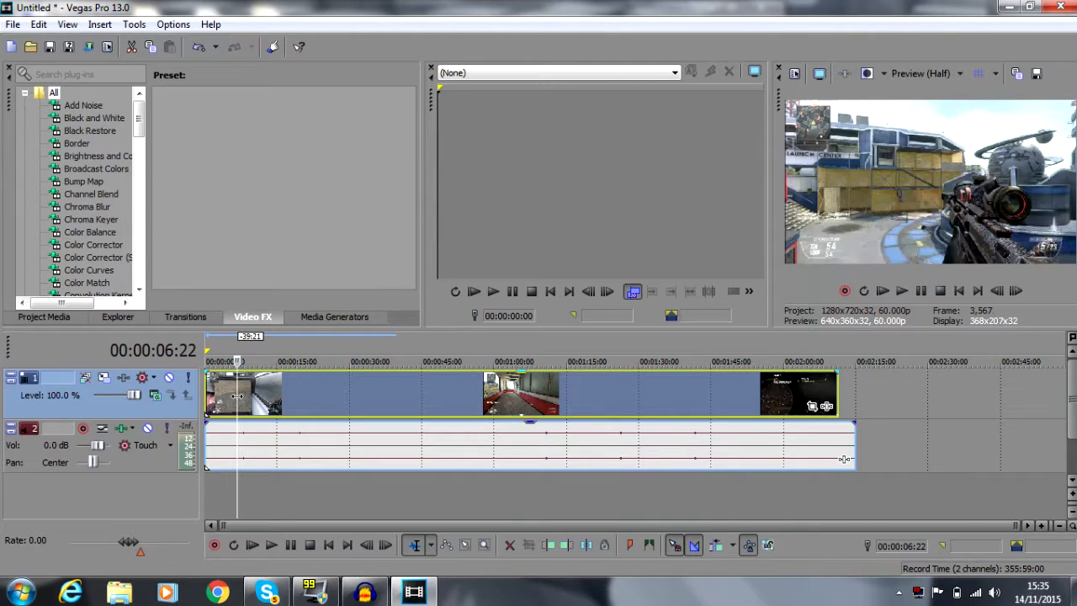
Step: Play the clip from several points along the timeline to find the part of the gameplay worth keeping
{"action": "left_click", "coordinate": [901, 290]}
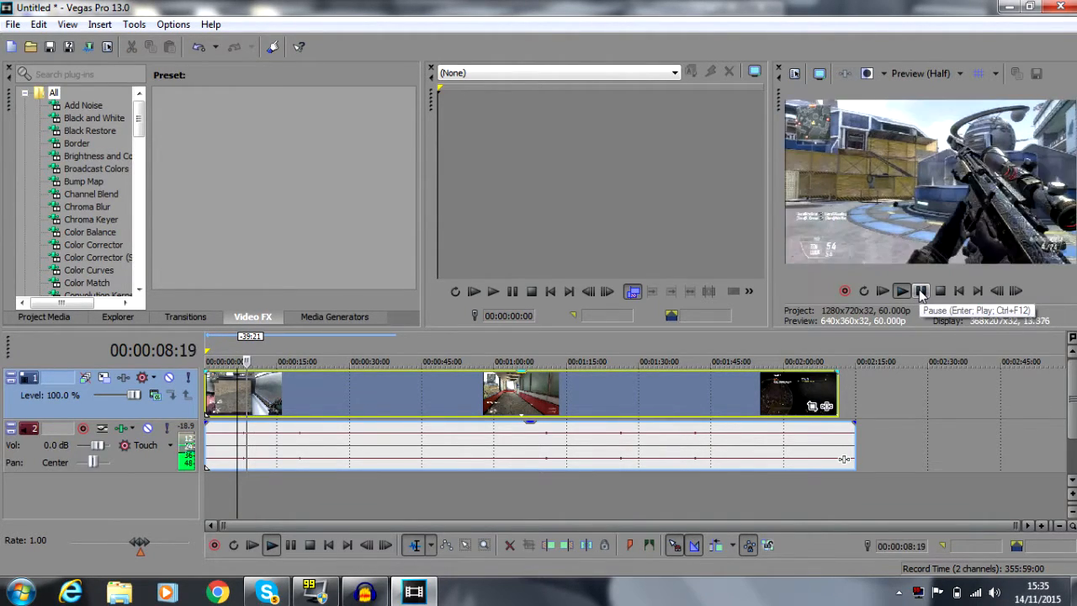
{"action": "left_click", "coordinate": [920, 290]}
{"action": "left_click_drag", "start_coordinate": [372, 402], "coordinate": [377, 402]}
{"action": "left_click_drag", "start_coordinate": [460, 393], "coordinate": [462, 394]}
{"action": "left_click", "coordinate": [454, 403]}
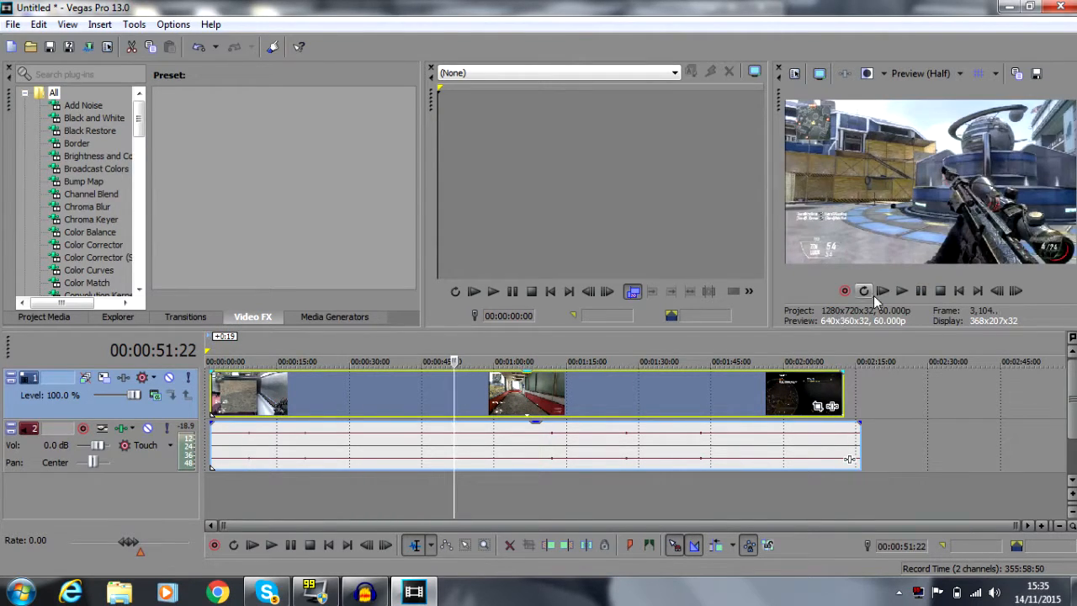
{"action": "left_click", "coordinate": [921, 291]}
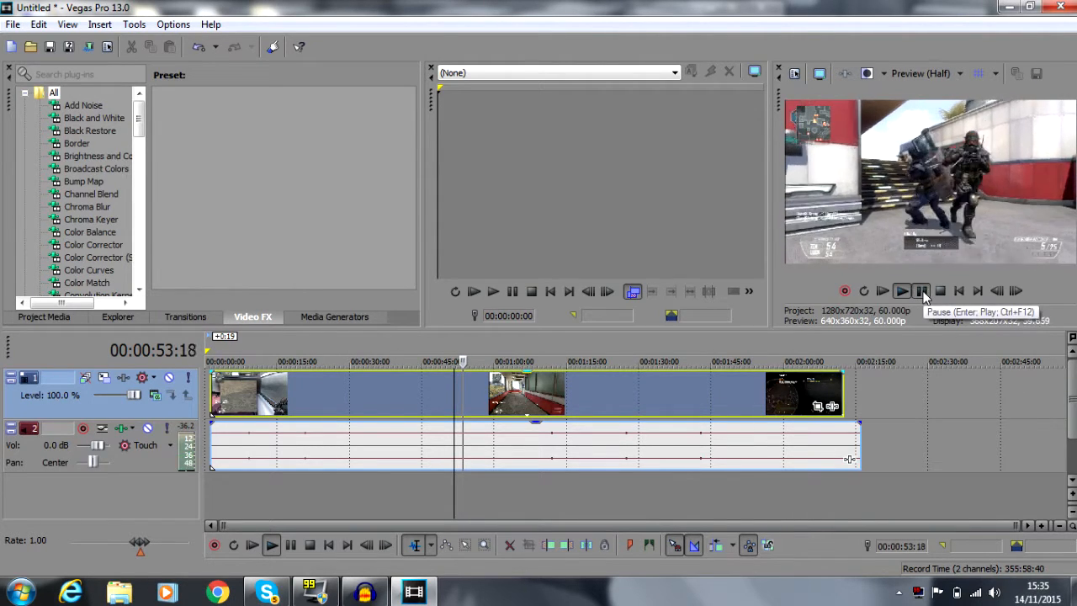
{"action": "left_click", "coordinate": [921, 291]}
{"action": "left_click", "coordinate": [551, 391]}
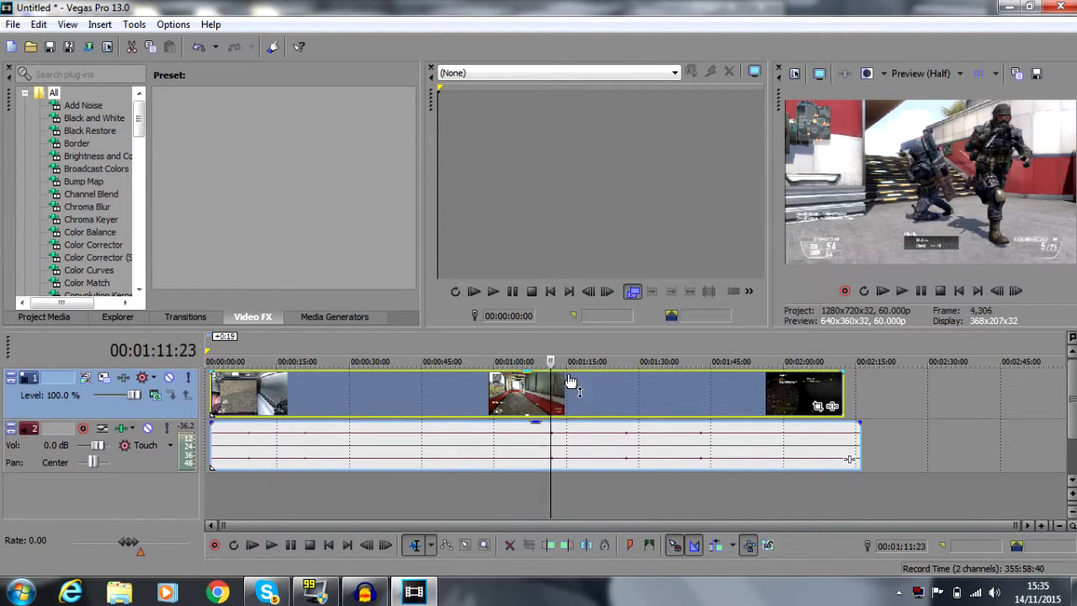
{"action": "left_click", "coordinate": [900, 291]}
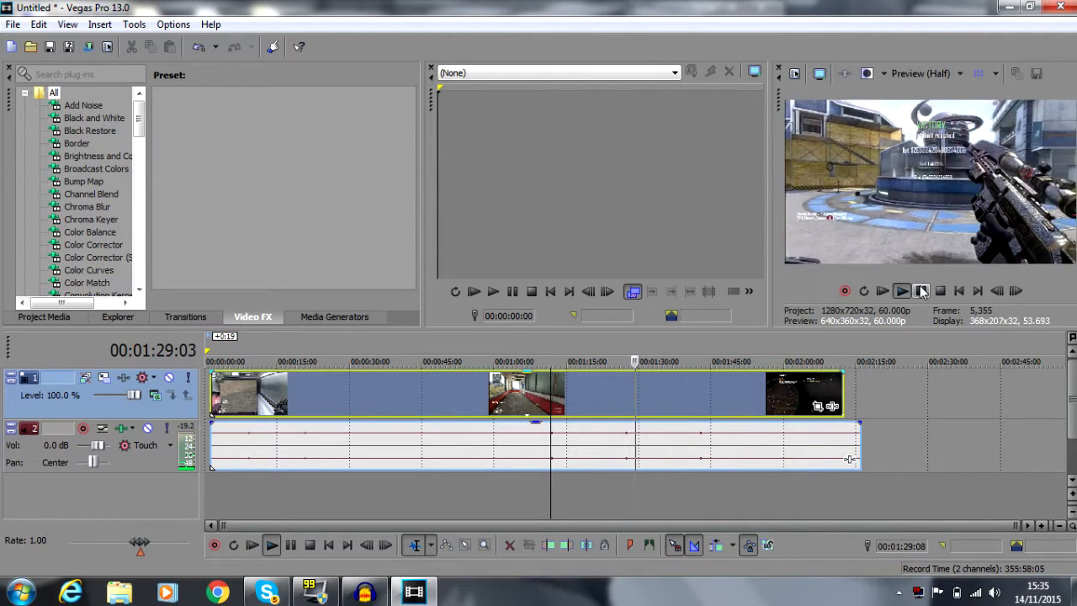
{"action": "left_click", "coordinate": [921, 290]}
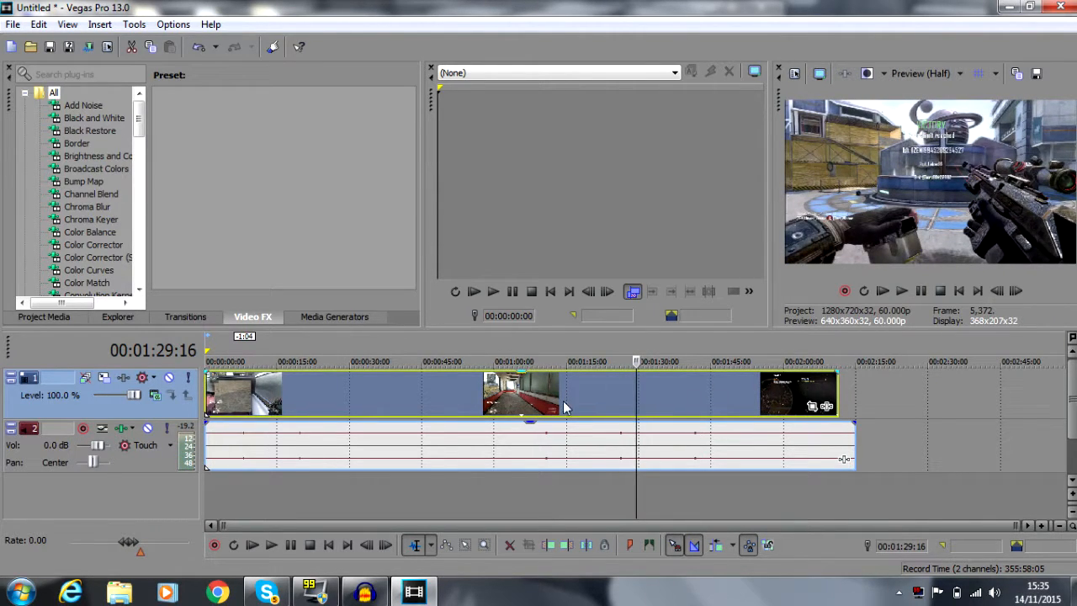
Step: Split the clip and its audio at 00:01:21:19
{"action": "left_click", "coordinate": [459, 400]}
{"action": "left_click", "coordinate": [597, 407]}
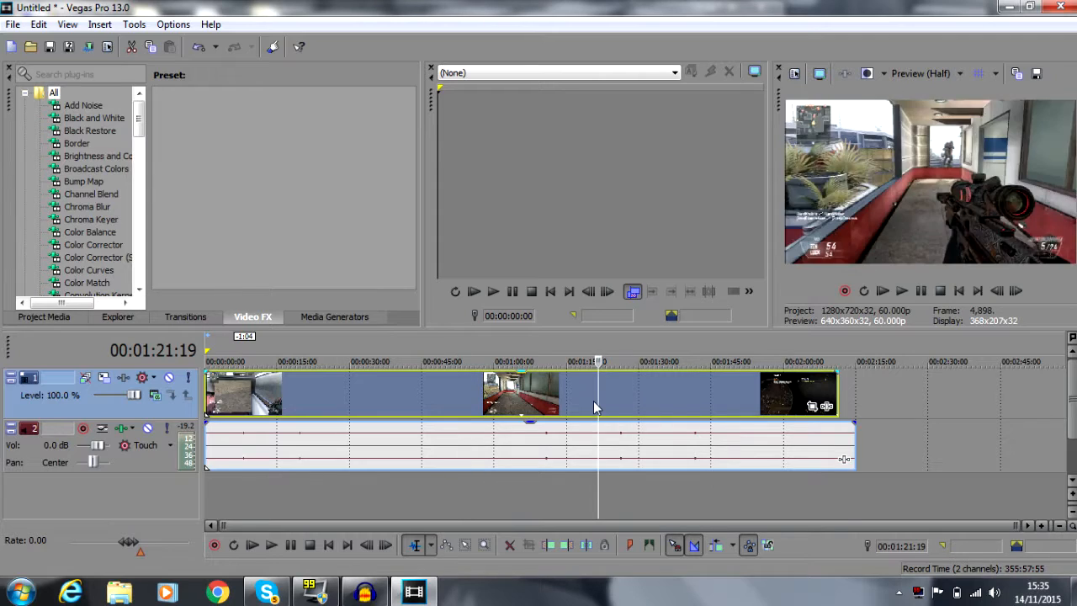
{"action": "key", "text": "s"}
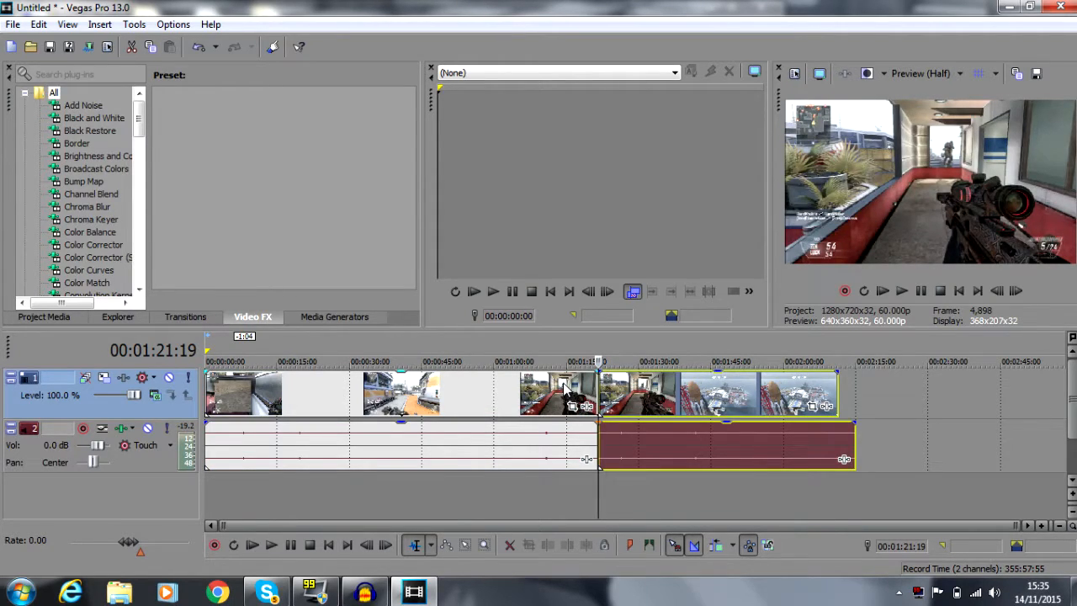
Step: Delete the section before the split and move the remaining clip close to the start of the timeline
{"action": "right_click", "coordinate": [563, 382]}
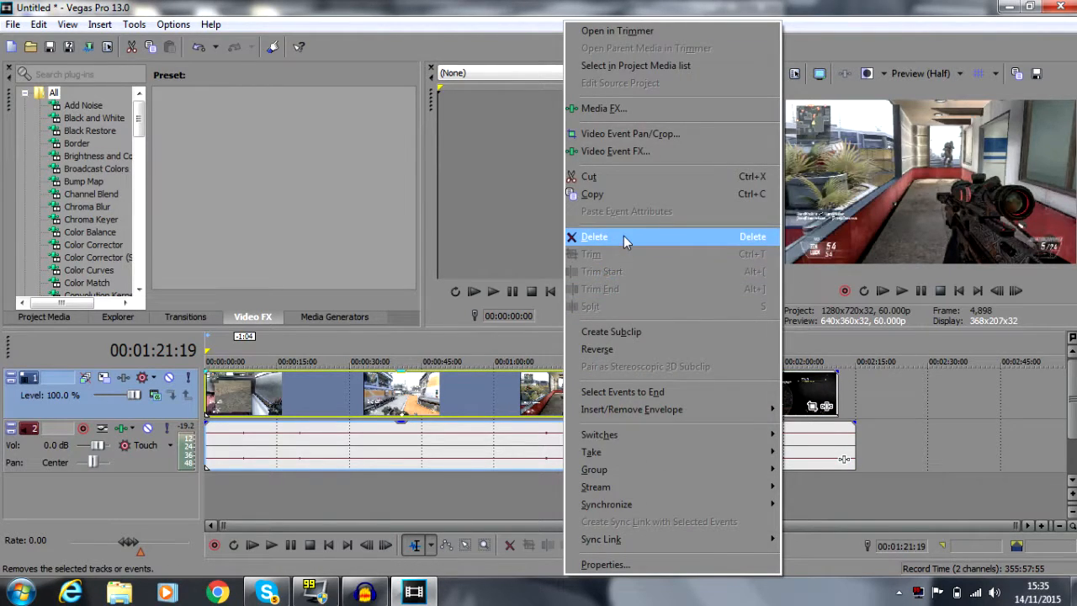
{"action": "left_click", "coordinate": [623, 236]}
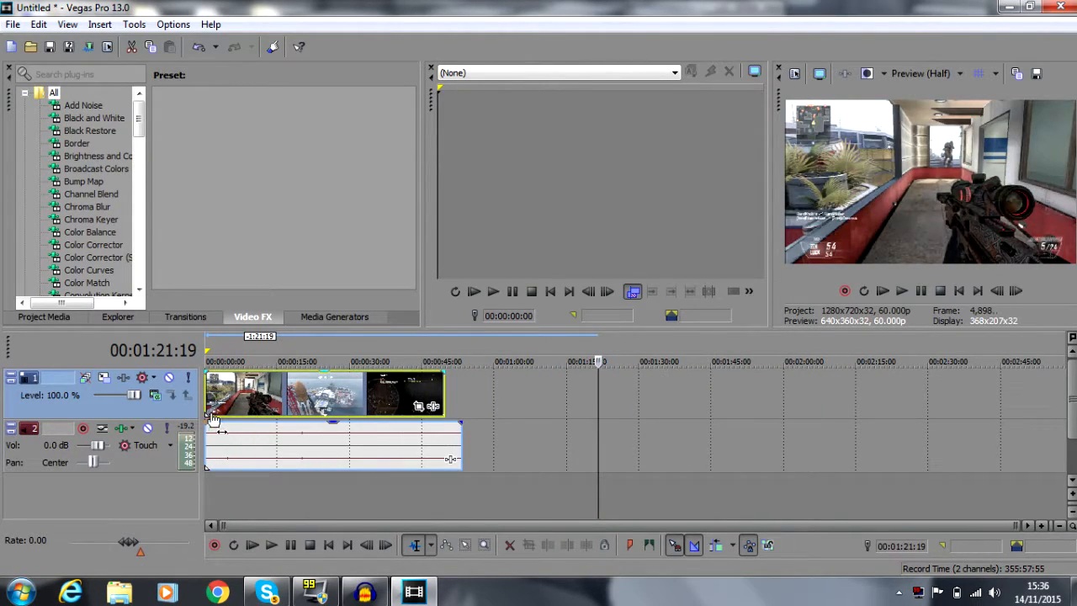
{"action": "left_click_drag", "start_coordinate": [255, 392], "coordinate": [287, 402]}
{"action": "left_click", "coordinate": [317, 402]}
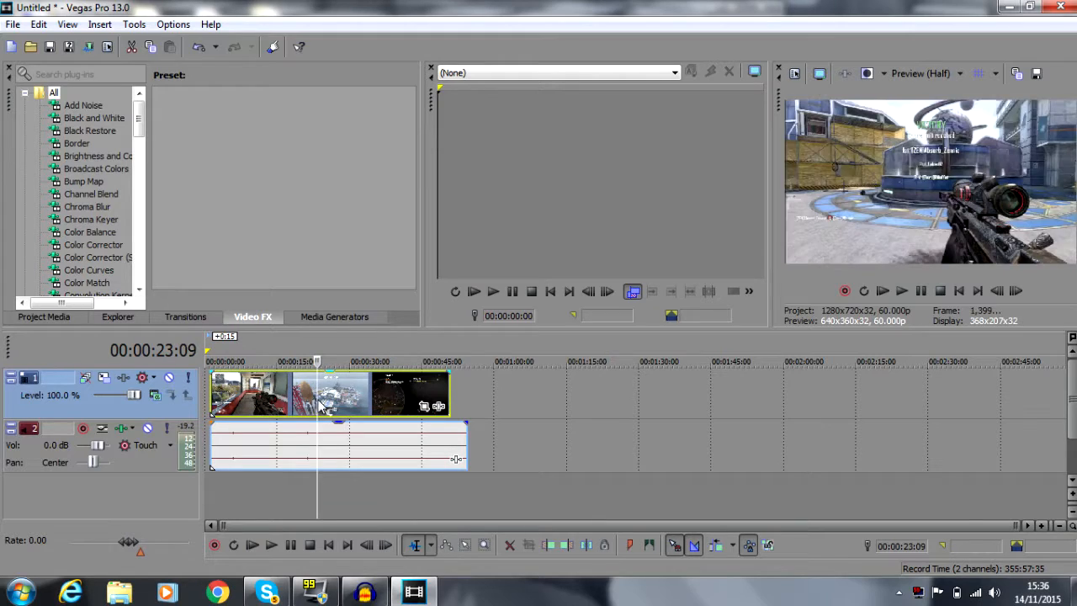
Step: Disable resampling on the trimmed video clip
{"action": "right_click", "coordinate": [343, 395]}
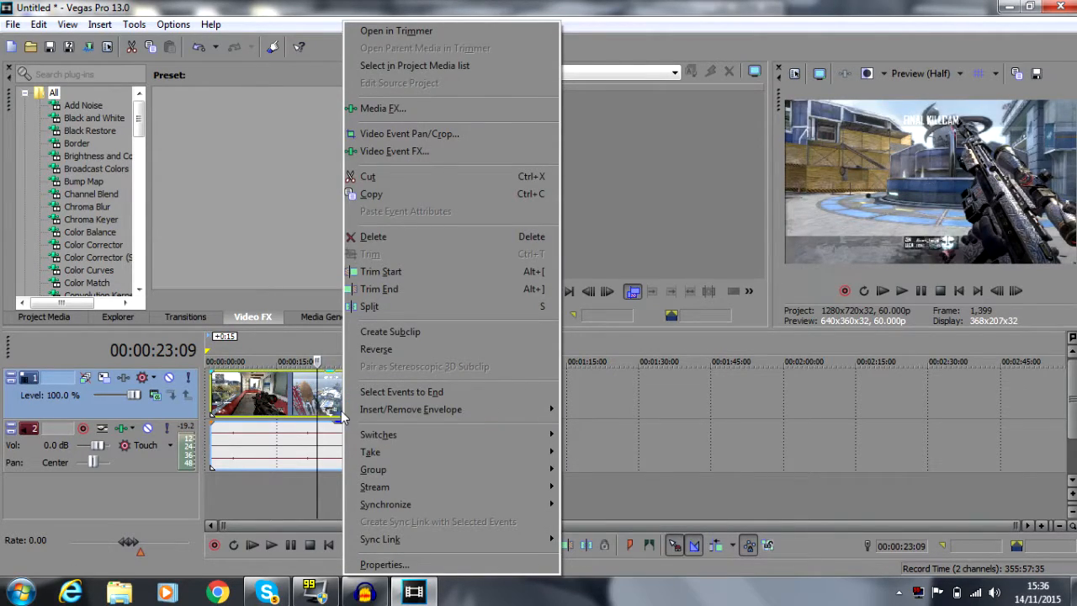
{"action": "mouse_move", "coordinate": [368, 437]}
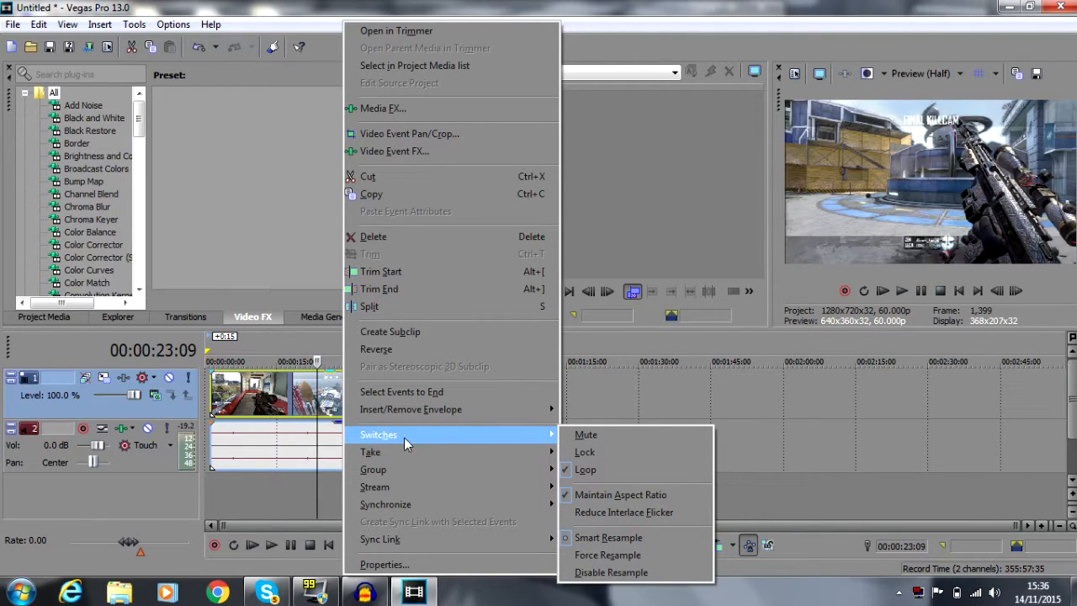
{"action": "left_click", "coordinate": [611, 573]}
Step: Insert a new empty audio track below the clip's audio track
{"action": "left_click", "coordinate": [419, 484]}
{"action": "right_click", "coordinate": [160, 491]}
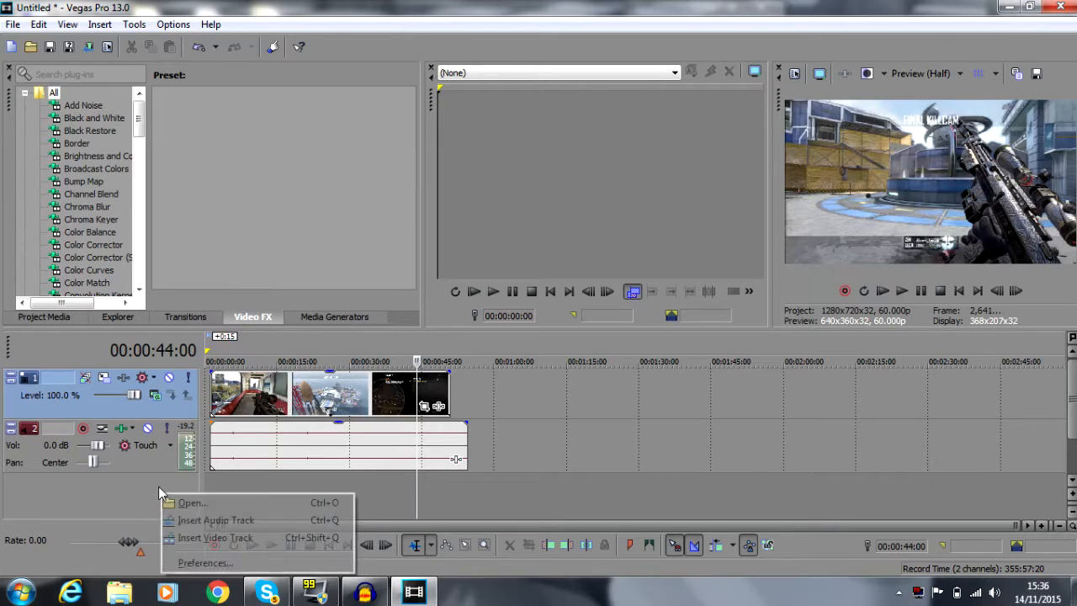
{"action": "left_click", "coordinate": [216, 520]}
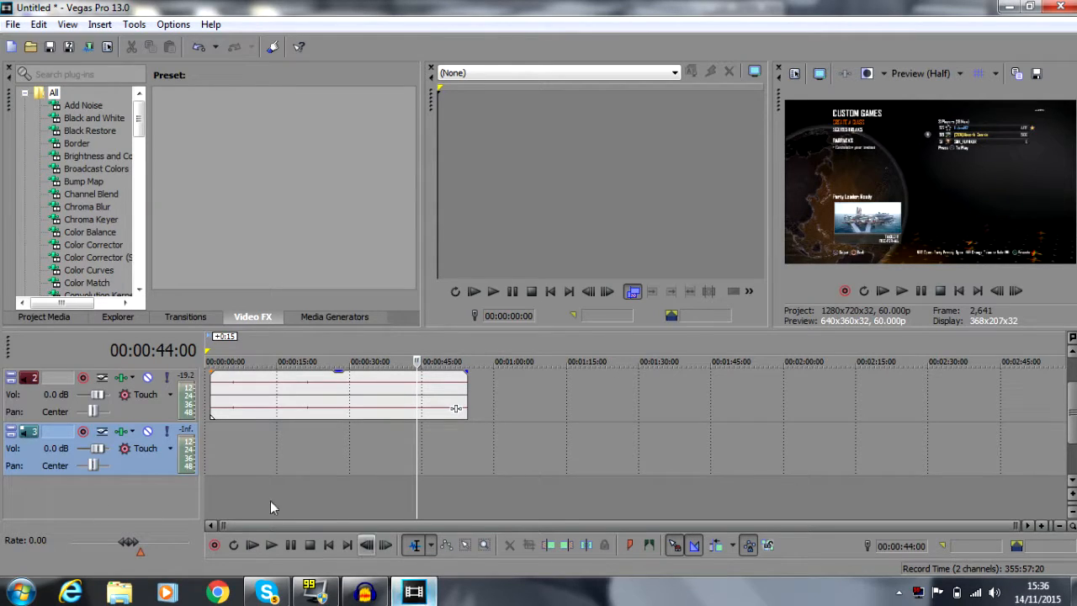
{"action": "left_click", "coordinate": [304, 397]}
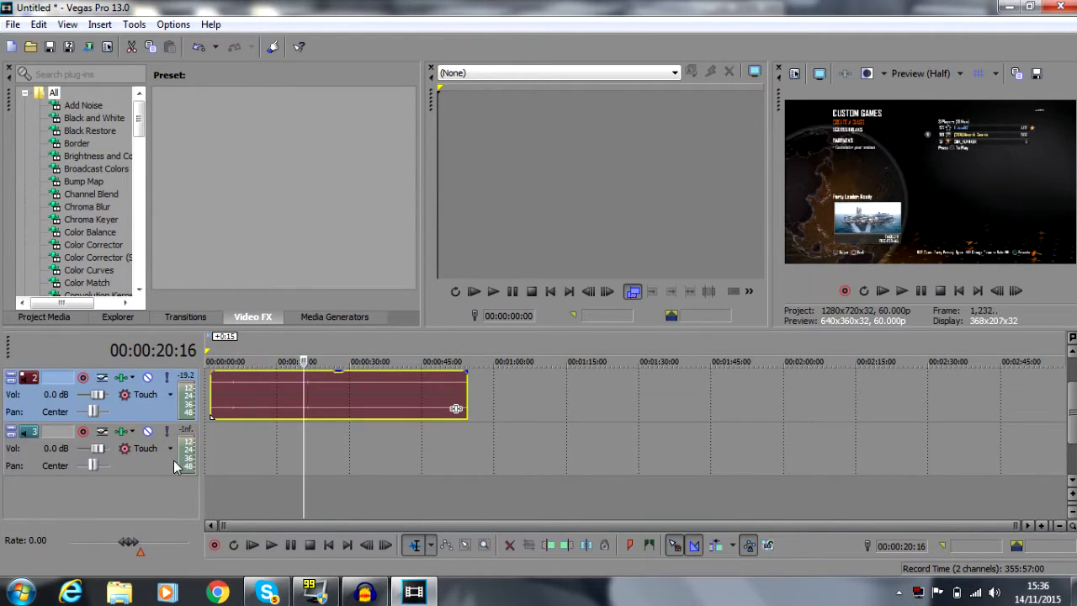
{"action": "right_click", "coordinate": [146, 462]}
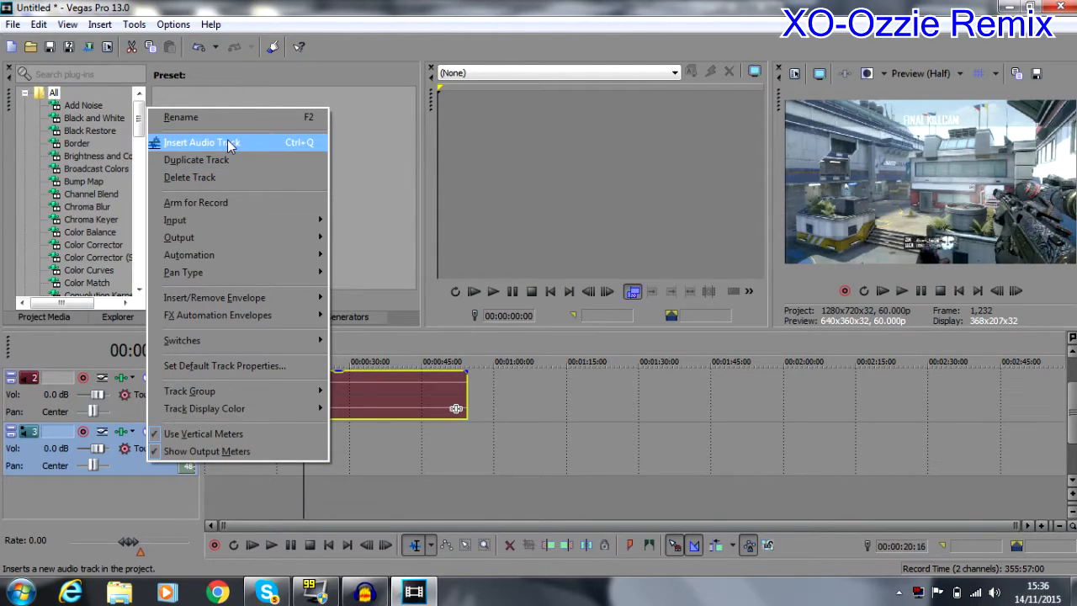
{"action": "left_click", "coordinate": [349, 455]}
{"action": "left_click", "coordinate": [350, 455]}
Step: Import the MP3 "The Weeknd - Wanderlust (Snakehips Remix)" from Downloads onto the empty audio track
{"action": "left_click", "coordinate": [13, 23]}
{"action": "left_click", "coordinate": [36, 64]}
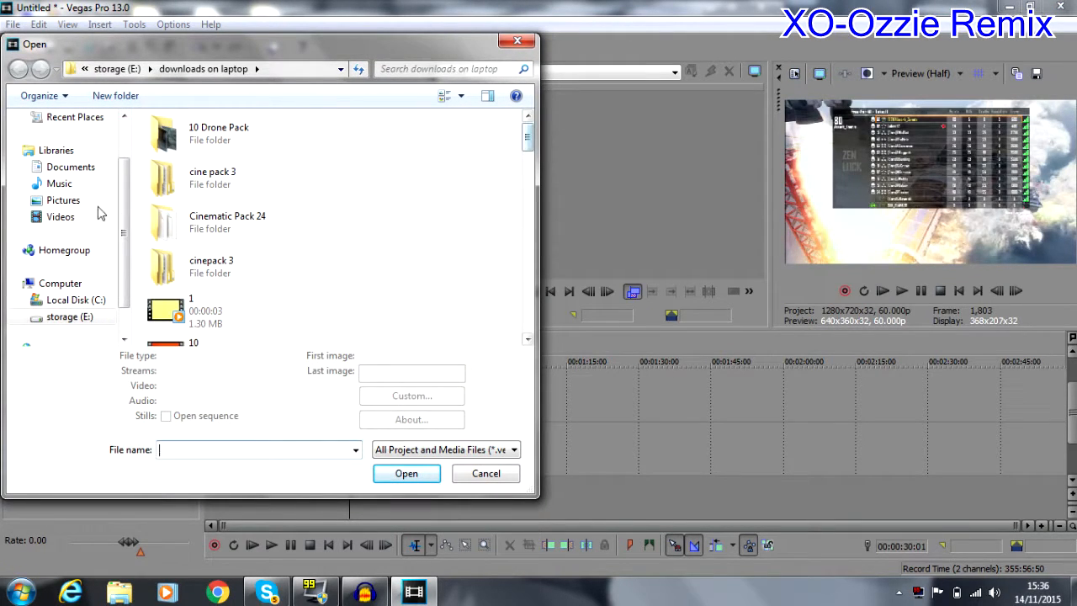
{"action": "left_click_drag", "start_coordinate": [123, 210], "coordinate": [122, 171]}
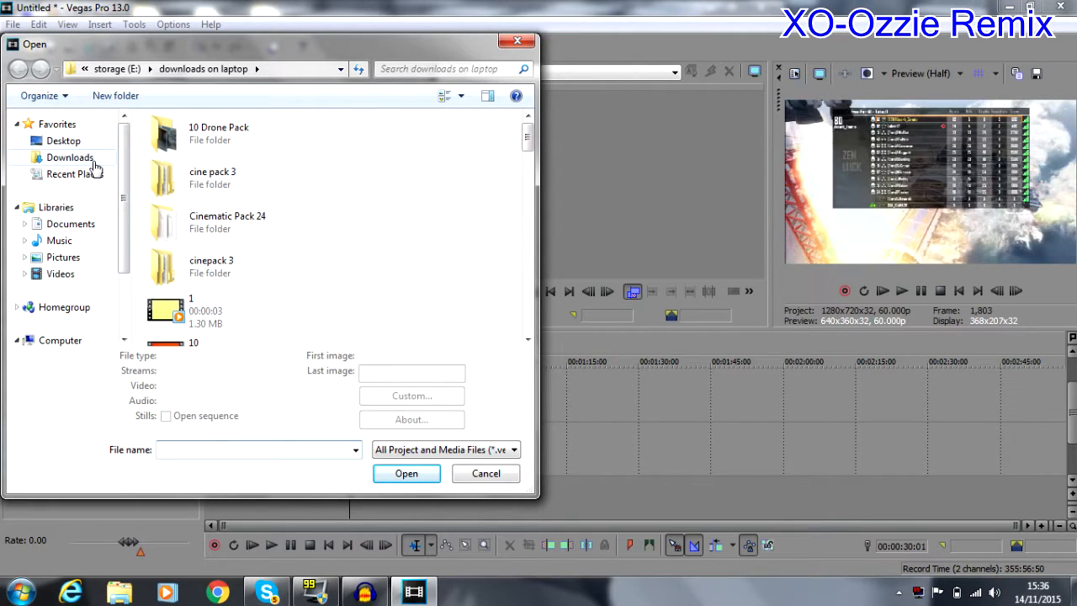
{"action": "left_click", "coordinate": [93, 162]}
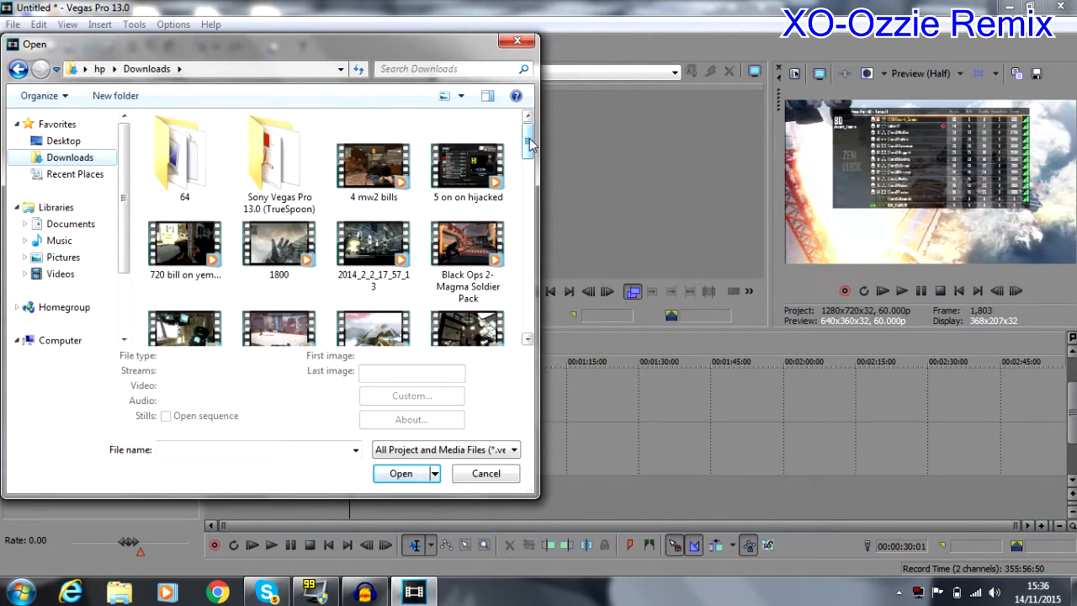
{"action": "left_click_drag", "start_coordinate": [529, 144], "coordinate": [527, 314]}
{"action": "left_click", "coordinate": [527, 118]}
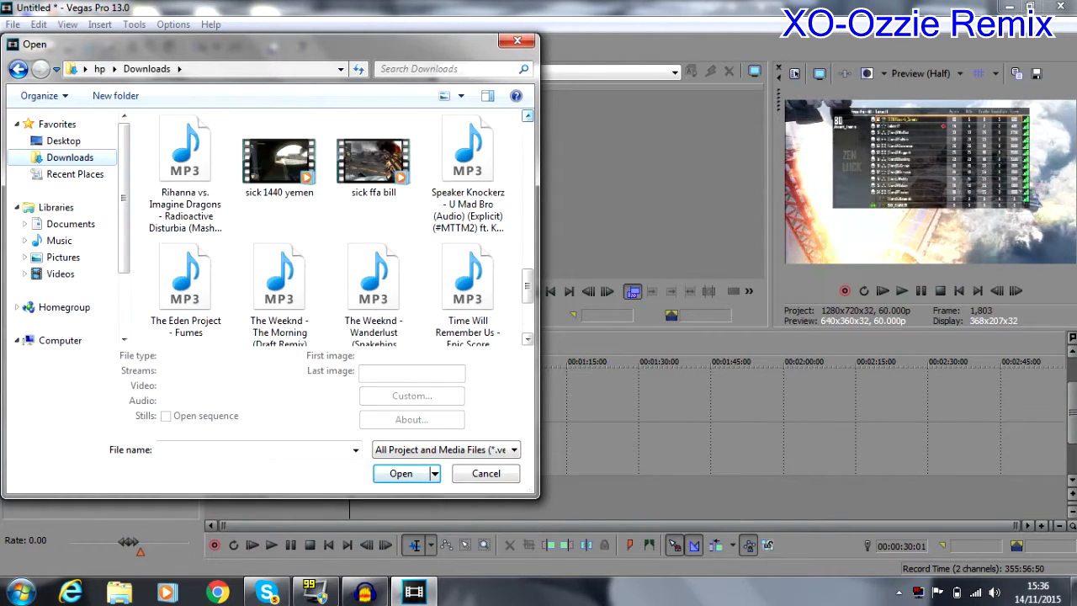
{"action": "left_click", "coordinate": [525, 341]}
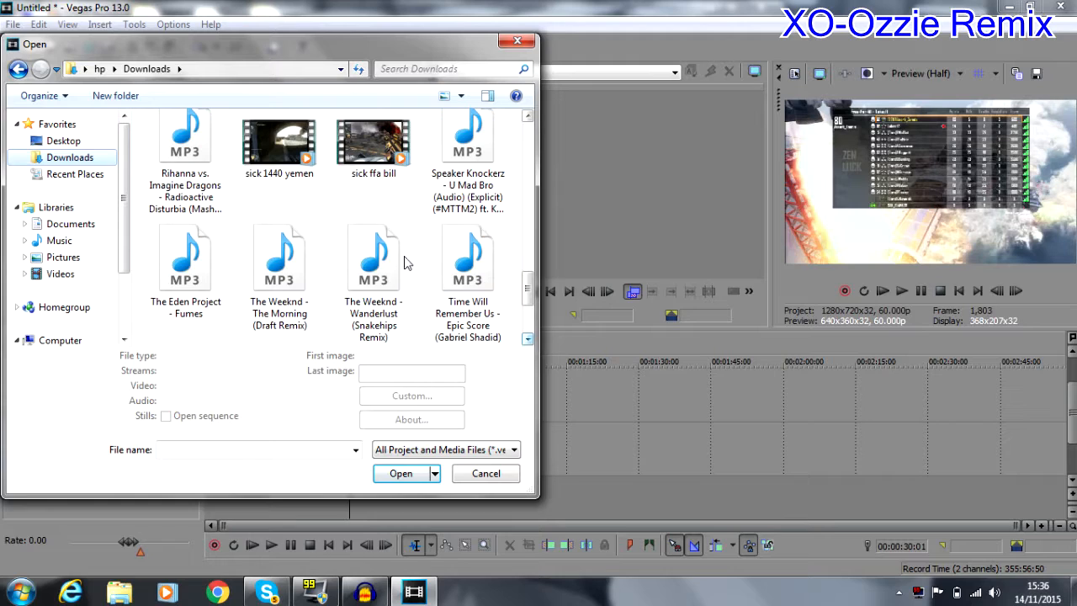
{"action": "left_click", "coordinate": [408, 263]}
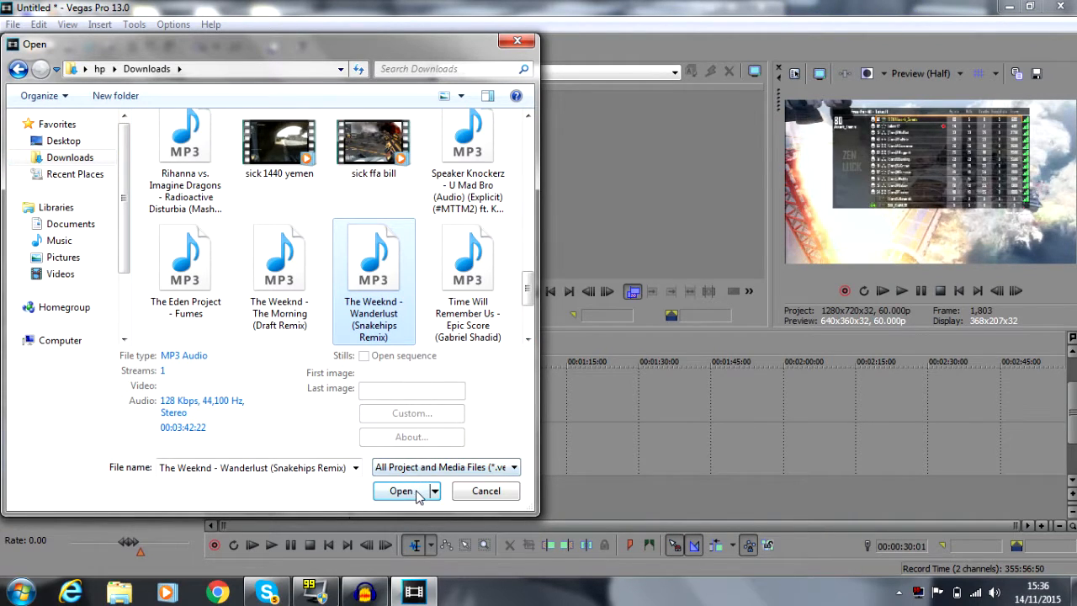
{"action": "left_click", "coordinate": [417, 492]}
Step: Move the song along its audio track so that it starts at 00:00:36:10
{"action": "left_click_drag", "start_coordinate": [491, 443], "coordinate": [325, 449]}
{"action": "left_click", "coordinate": [326, 448]}
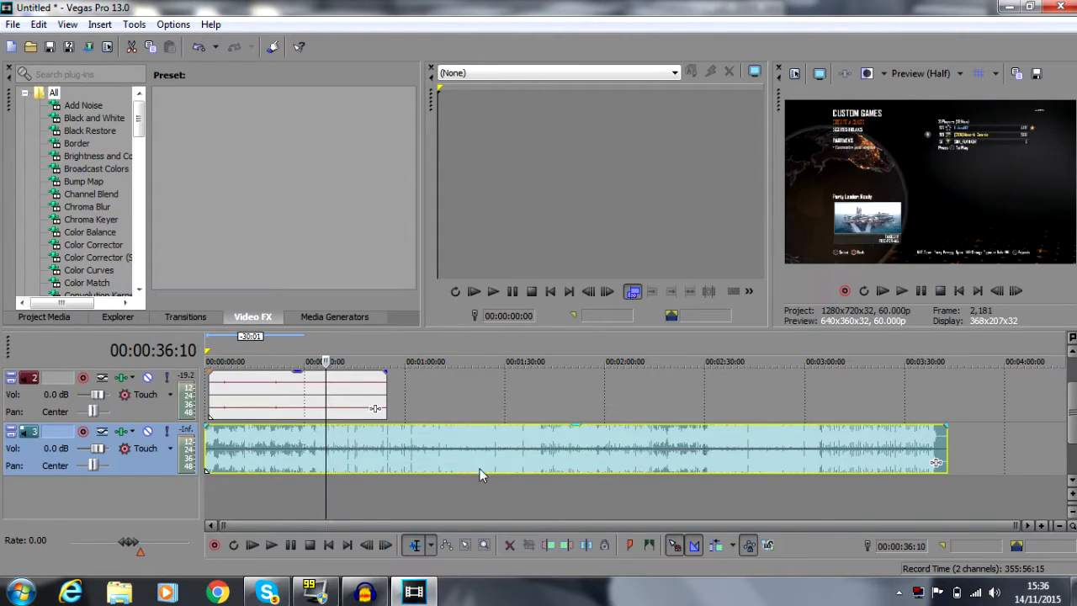
{"action": "left_click_drag", "start_coordinate": [448, 464], "coordinate": [570, 463]}
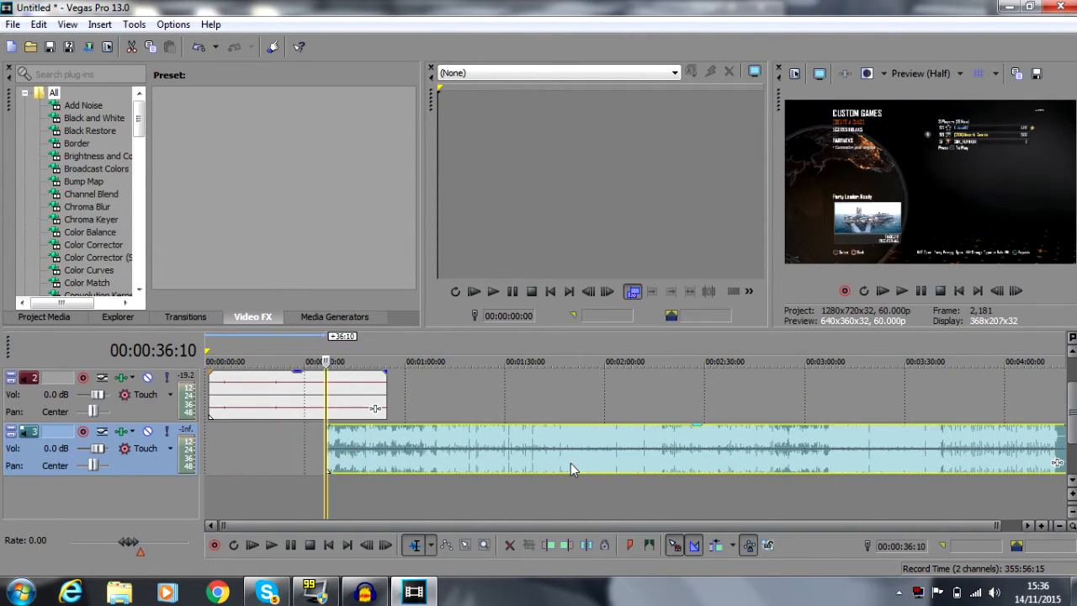
Step: Play the song around 00:01:10 to find the beat change and place an unnamed marker at 00:01:10:02
{"action": "left_click", "coordinate": [426, 457]}
{"action": "left_click", "coordinate": [901, 291]}
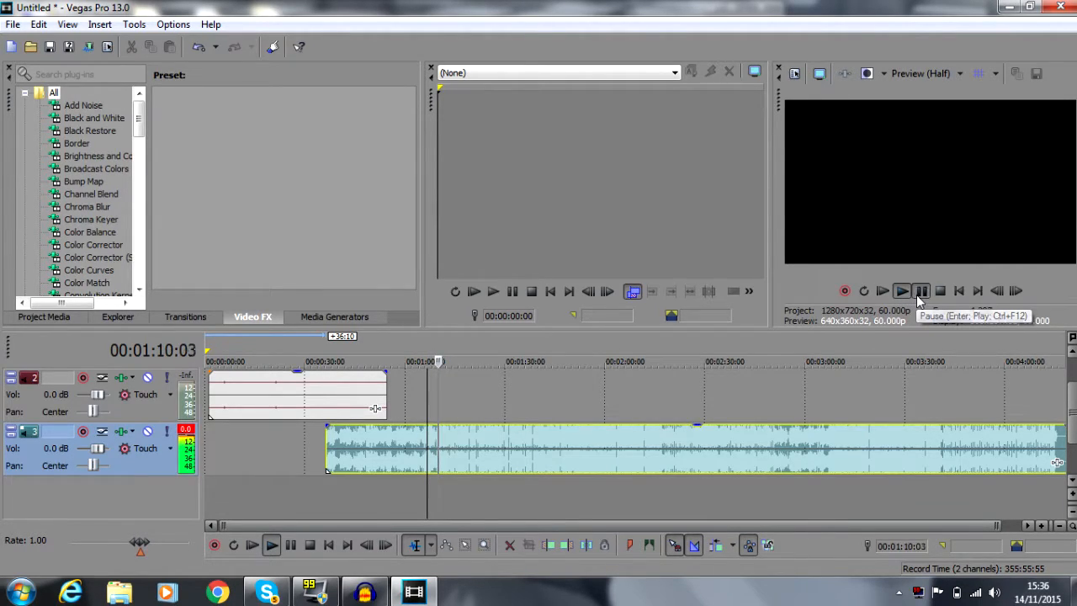
{"action": "left_click", "coordinate": [918, 293]}
{"action": "left_click", "coordinate": [1042, 526]}
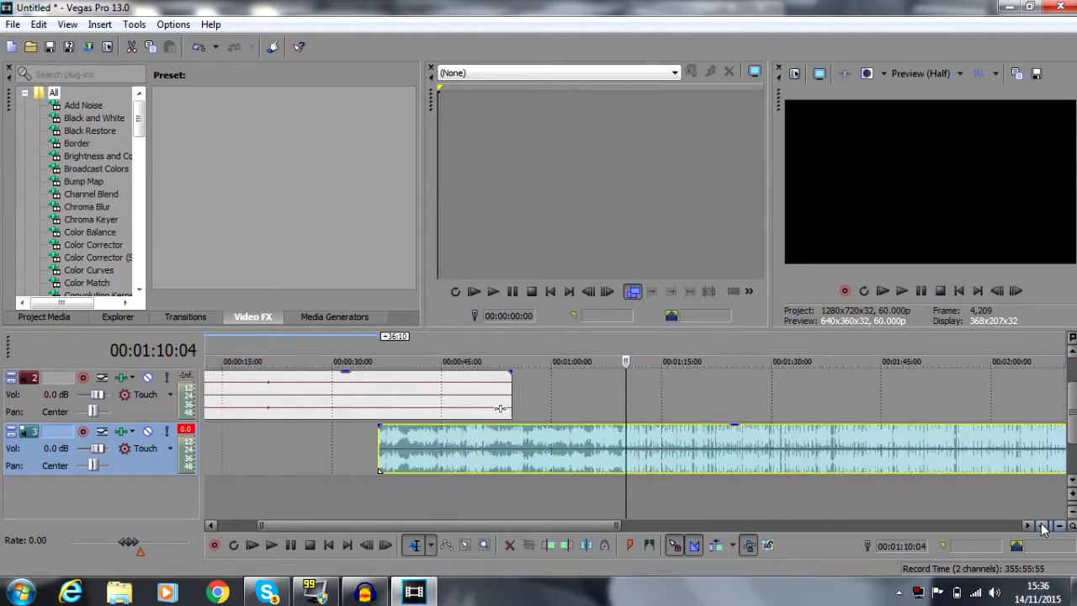
{"action": "left_click", "coordinate": [592, 462]}
{"action": "left_click", "coordinate": [922, 292]}
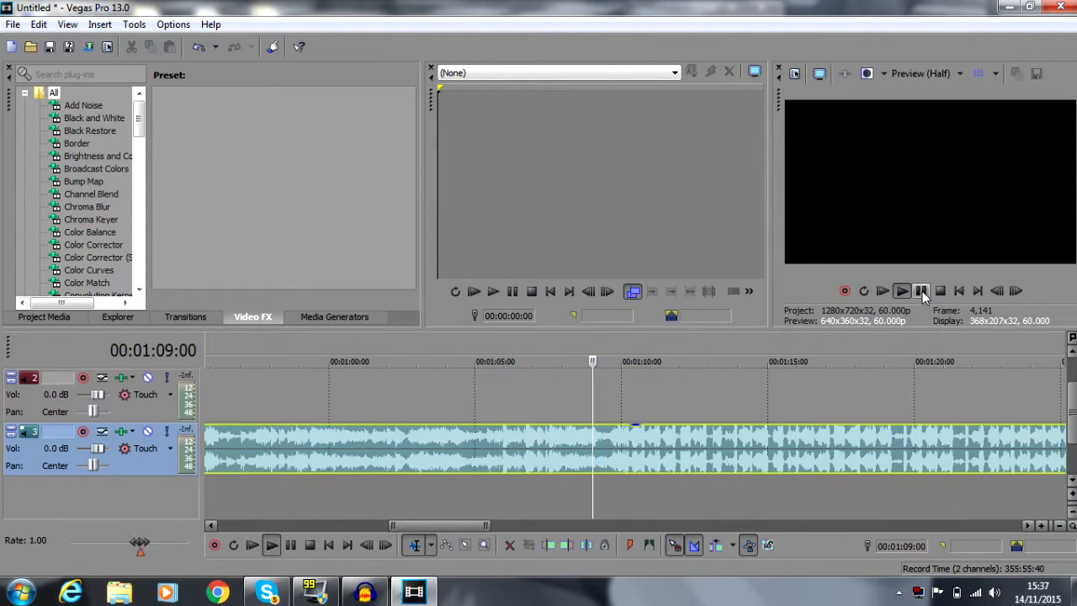
{"action": "left_click", "coordinate": [921, 291]}
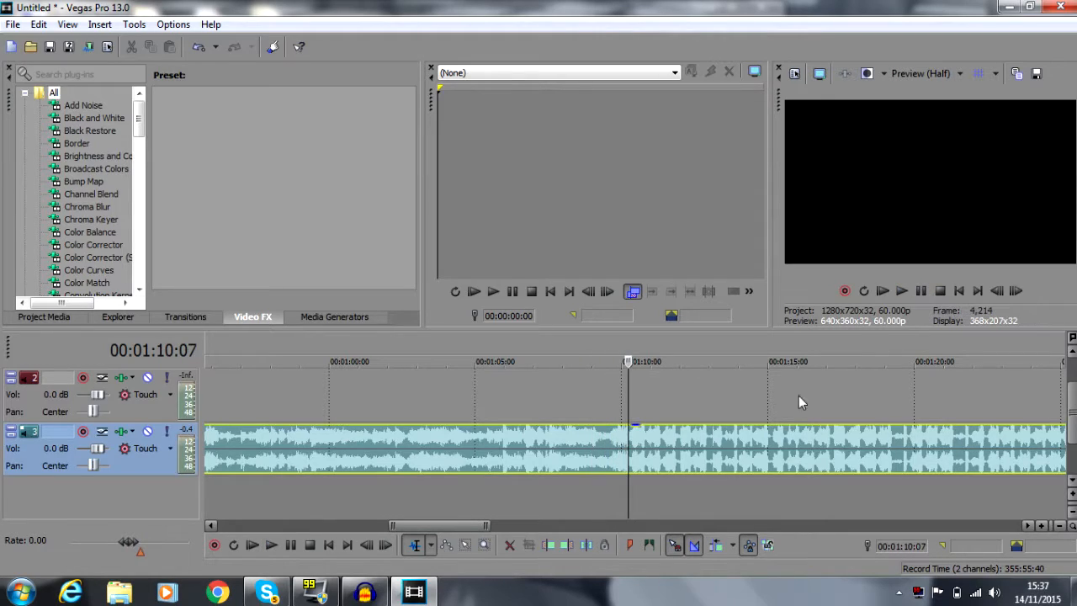
{"action": "left_click", "coordinate": [624, 435]}
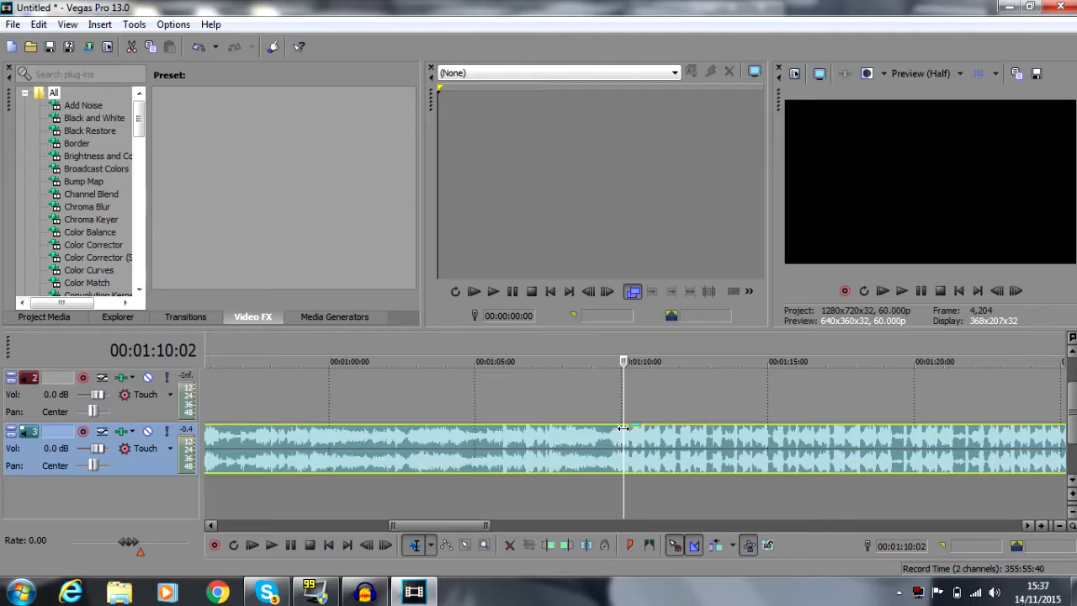
{"action": "key", "text": "m"}
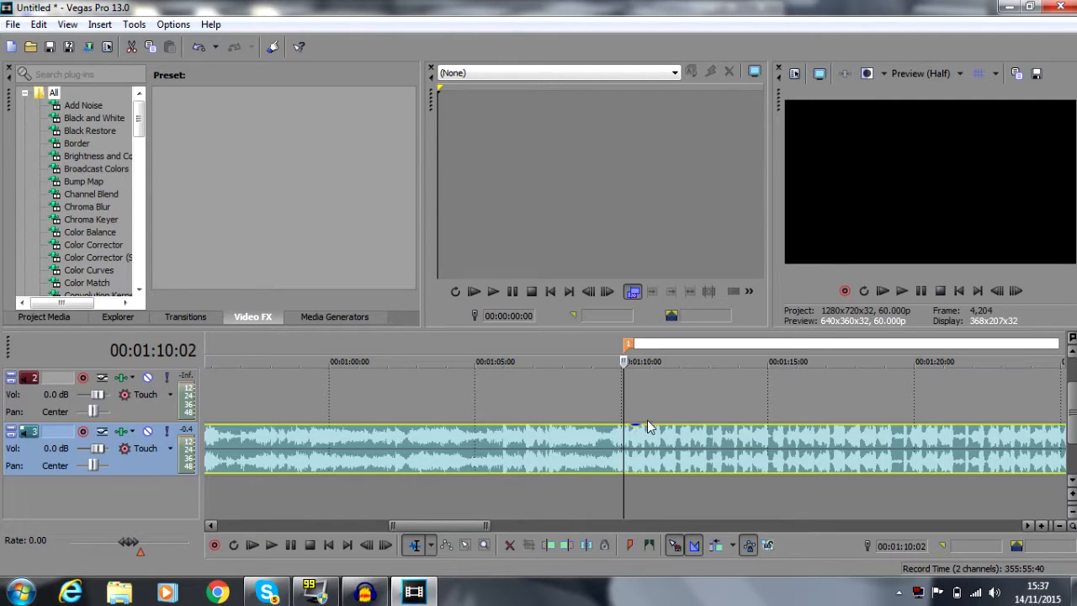
{"action": "key", "text": "Return"}
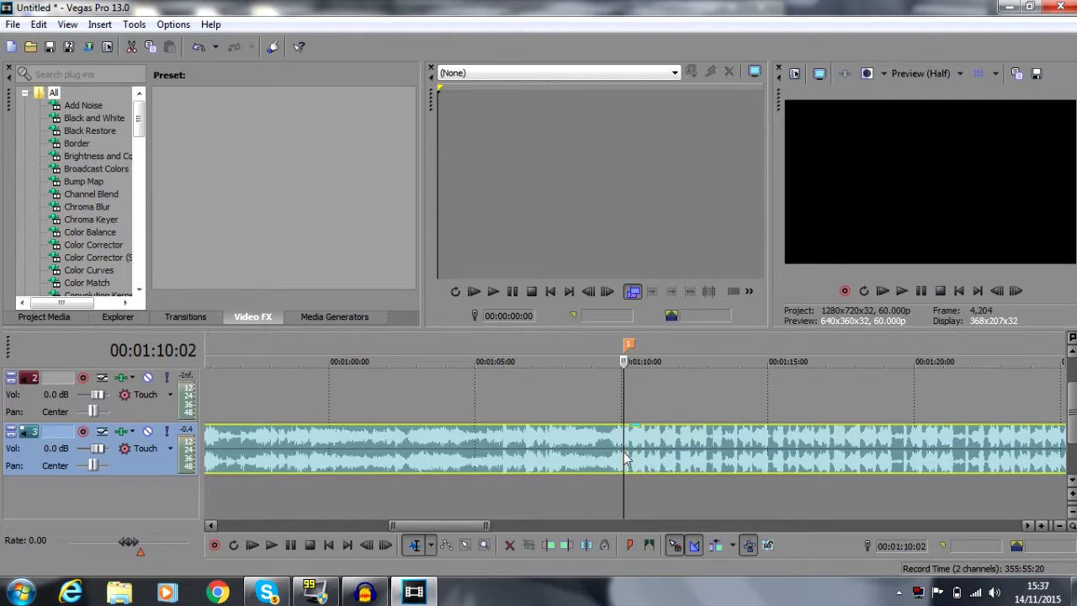
Step: Move the gameplay clip with its audio along the timeline to start at about 00:01:05, spanning the marker
{"action": "left_click", "coordinate": [1071, 359]}
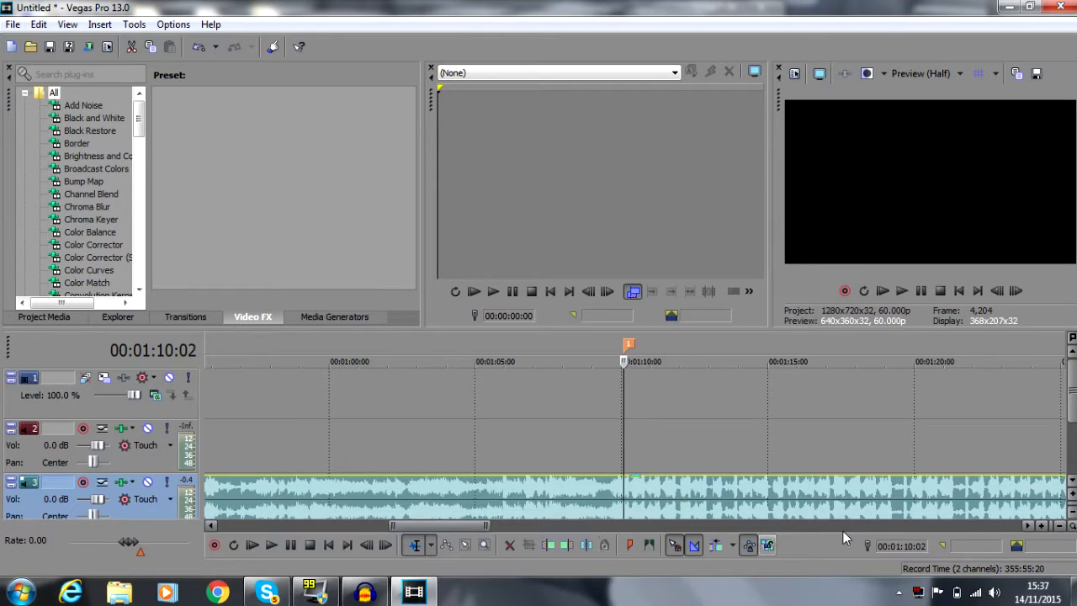
{"action": "left_click", "coordinate": [1058, 525]}
{"action": "left_click", "coordinate": [1058, 526]}
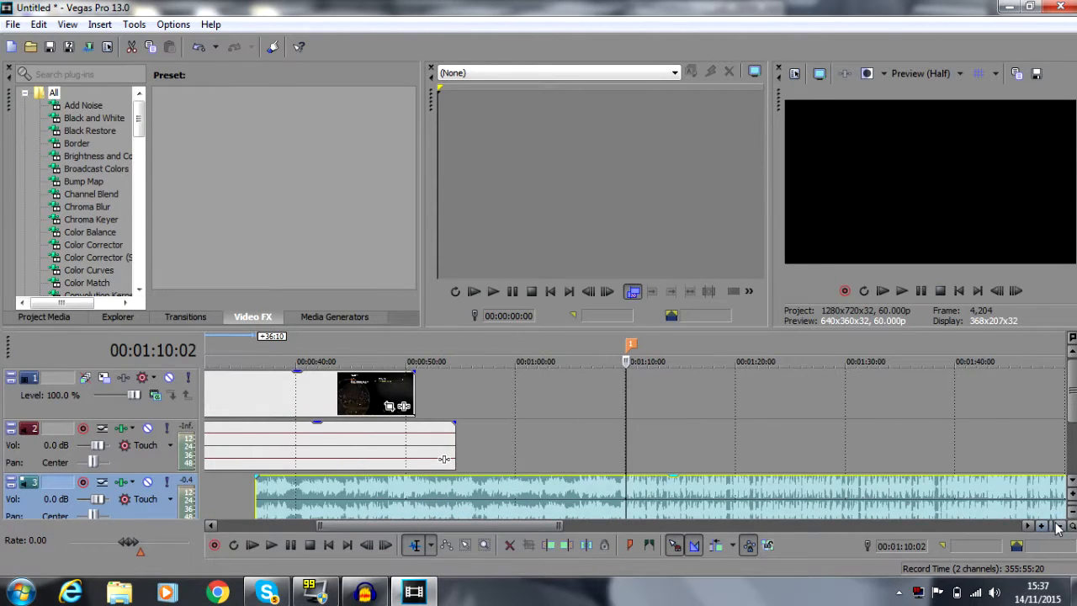
{"action": "left_click", "coordinate": [1058, 526]}
{"action": "left_click_drag", "start_coordinate": [323, 415], "coordinate": [783, 425]}
Step: Find the frame where the sniper shot fires and split the clip and its audio there, at 00:01:10:01
{"action": "left_click", "coordinate": [714, 410]}
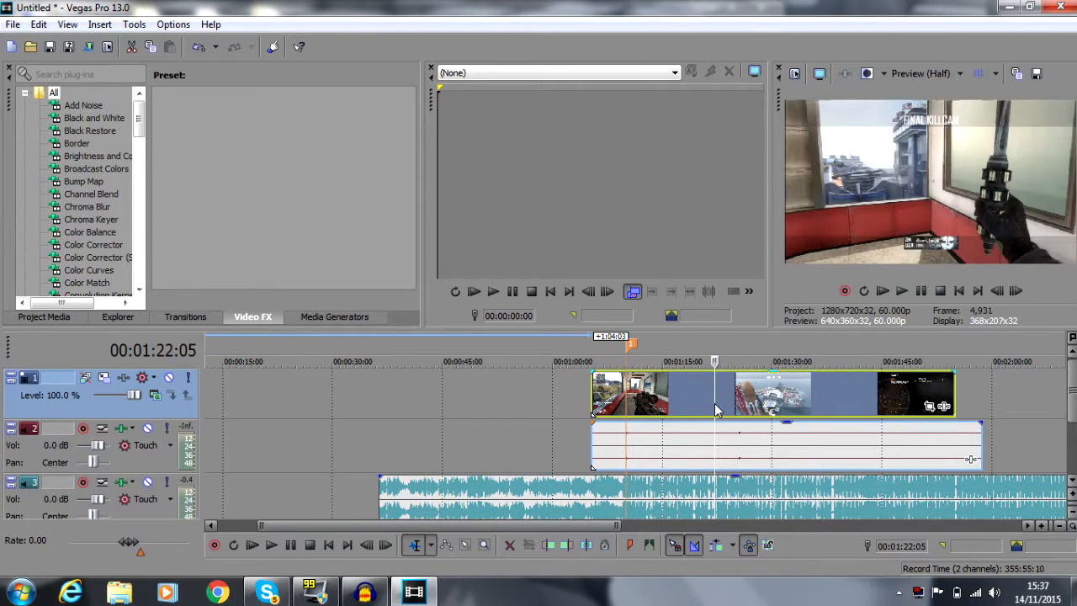
{"action": "left_click_drag", "start_coordinate": [714, 404], "coordinate": [643, 409]}
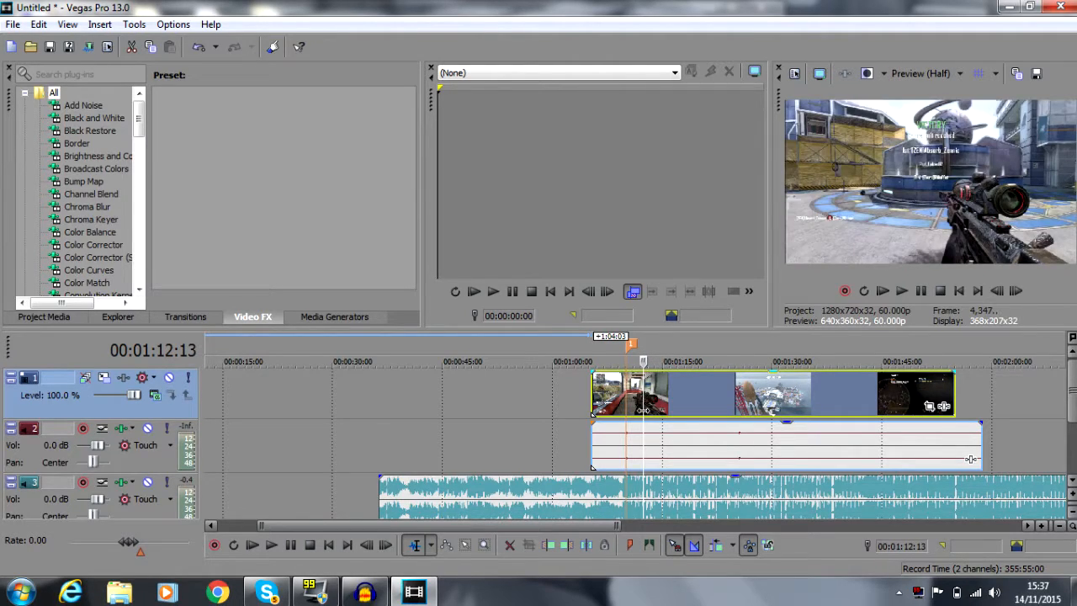
{"action": "left_click_drag", "start_coordinate": [642, 410], "coordinate": [625, 415]}
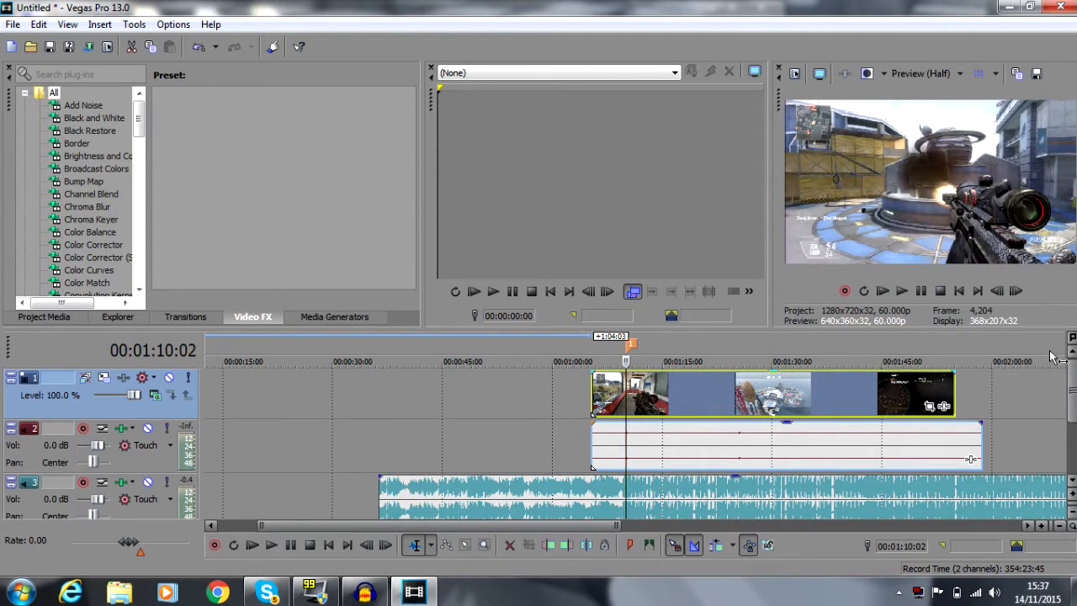
{"action": "left_click", "coordinate": [999, 291]}
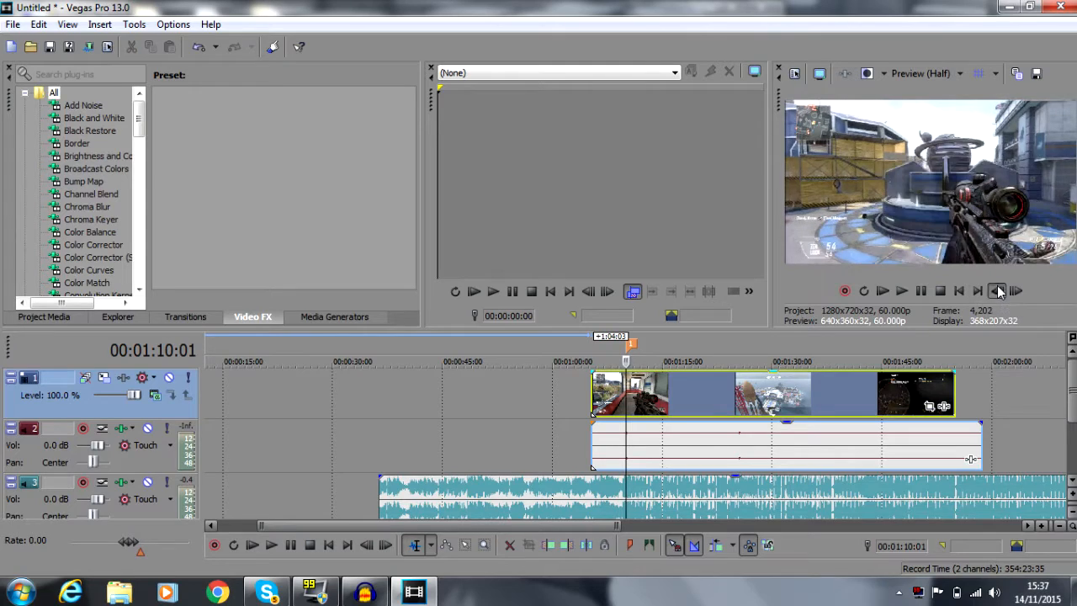
{"action": "left_click", "coordinate": [1016, 291]}
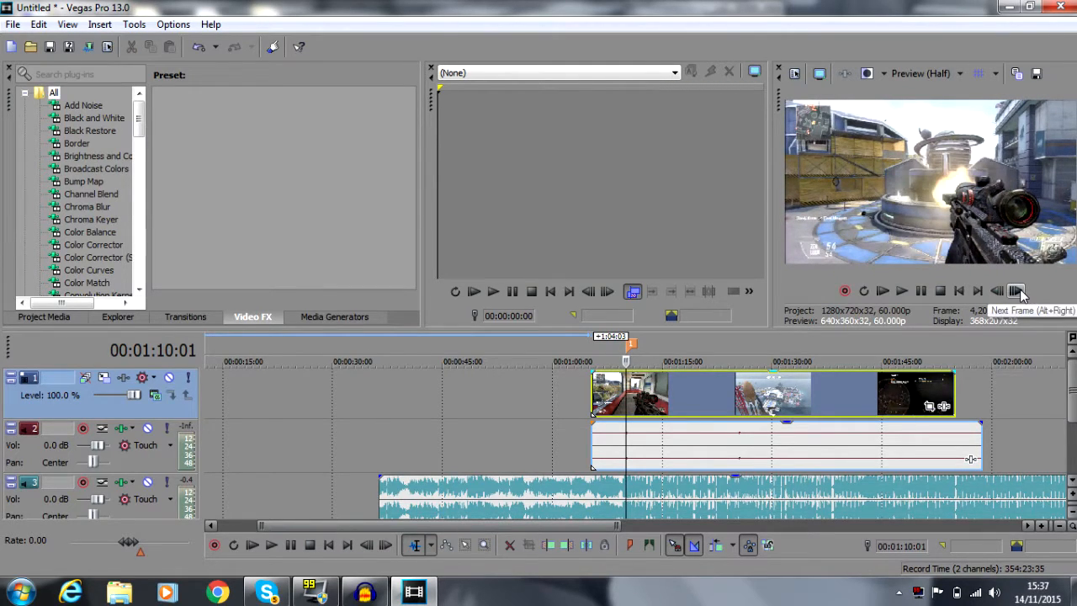
{"action": "left_click_drag", "start_coordinate": [1041, 526], "coordinate": [1041, 528]}
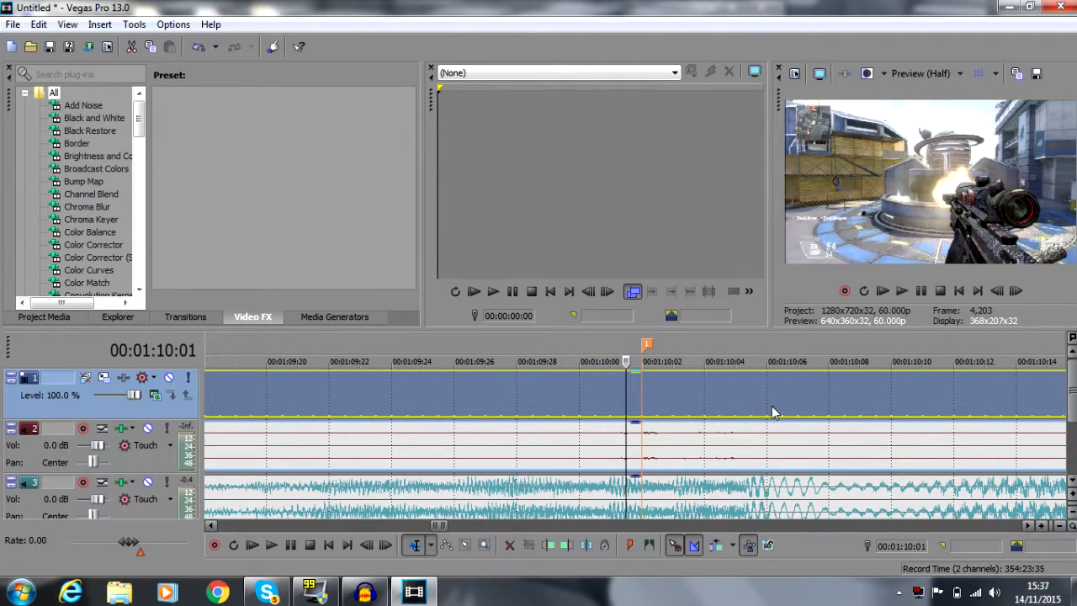
{"action": "key", "text": "s"}
Step: Move the section after the split so it starts at the marker, and delete the section before it
{"action": "left_click_drag", "start_coordinate": [650, 404], "coordinate": [664, 406]}
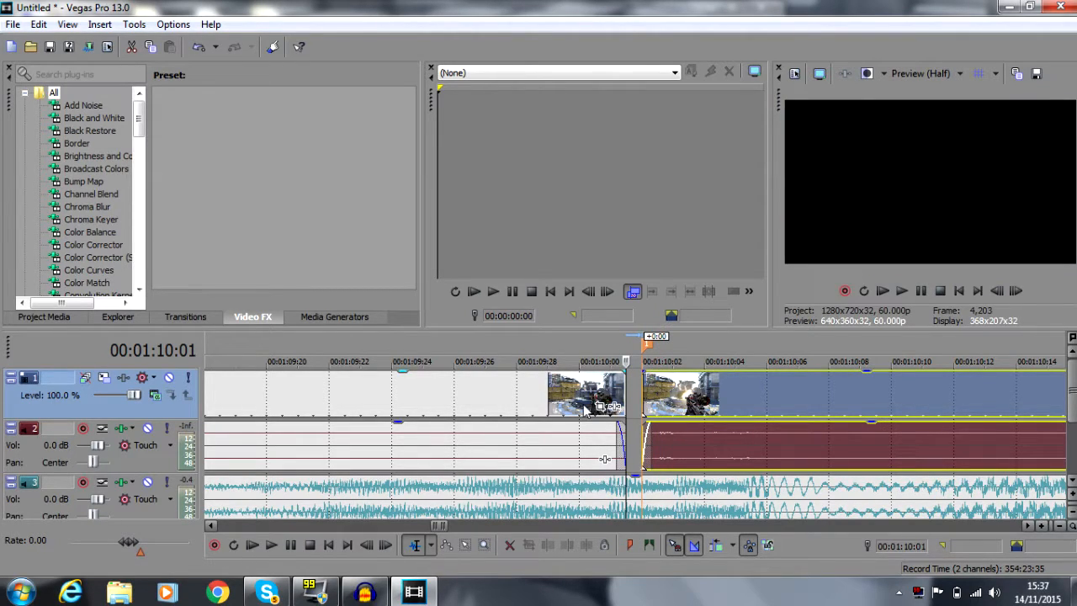
{"action": "right_click", "coordinate": [586, 409]}
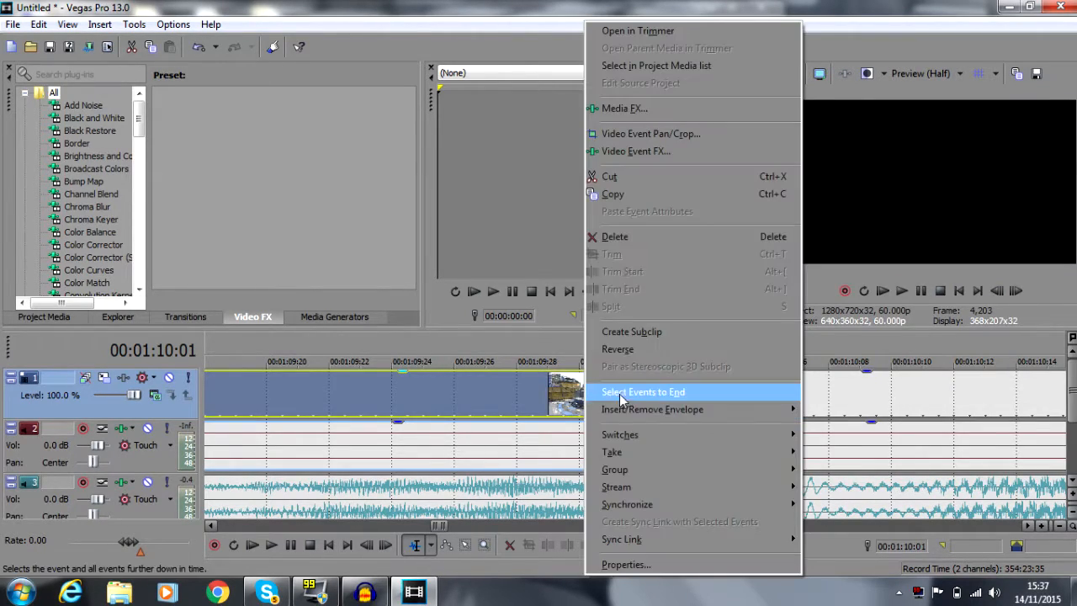
{"action": "left_click", "coordinate": [646, 237]}
Step: Extend the start of the remaining clip and its audio back to 00:01:06:09
{"action": "left_click_drag", "start_coordinate": [646, 389], "coordinate": [347, 416]}
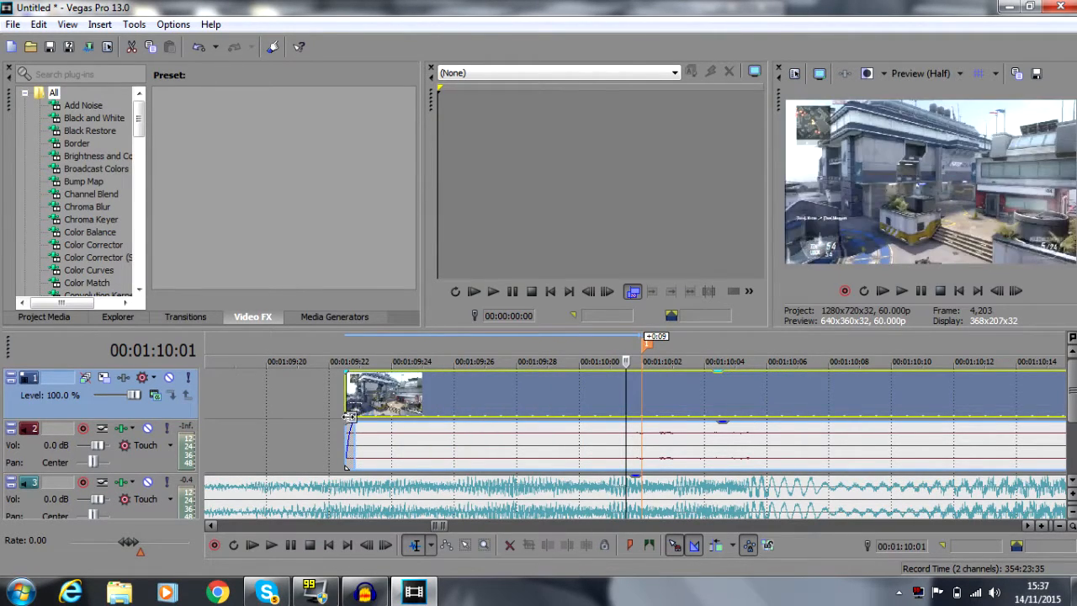
{"action": "left_click", "coordinate": [343, 402]}
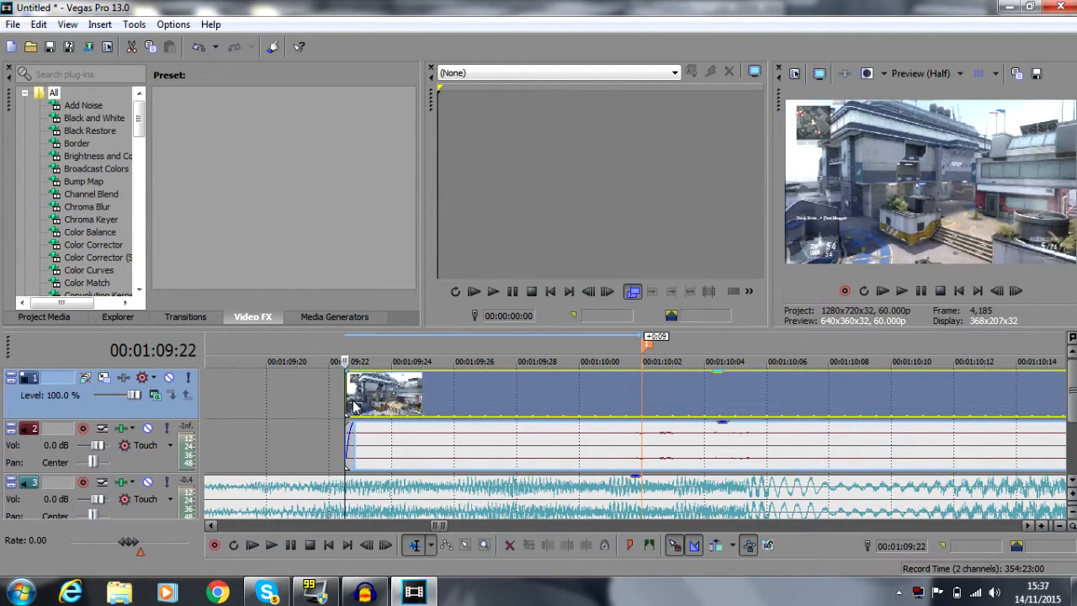
{"action": "left_click_drag", "start_coordinate": [343, 402], "coordinate": [160, 412]}
{"action": "left_click", "coordinate": [1060, 526]}
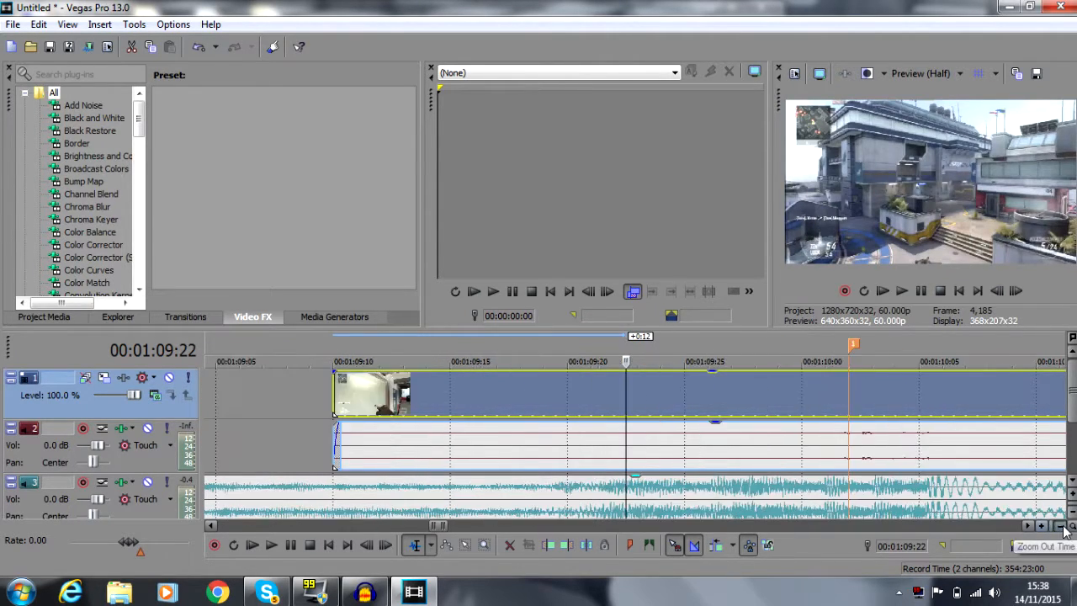
{"action": "left_click_drag", "start_coordinate": [574, 387], "coordinate": [223, 393]}
{"action": "left_click", "coordinate": [223, 393]}
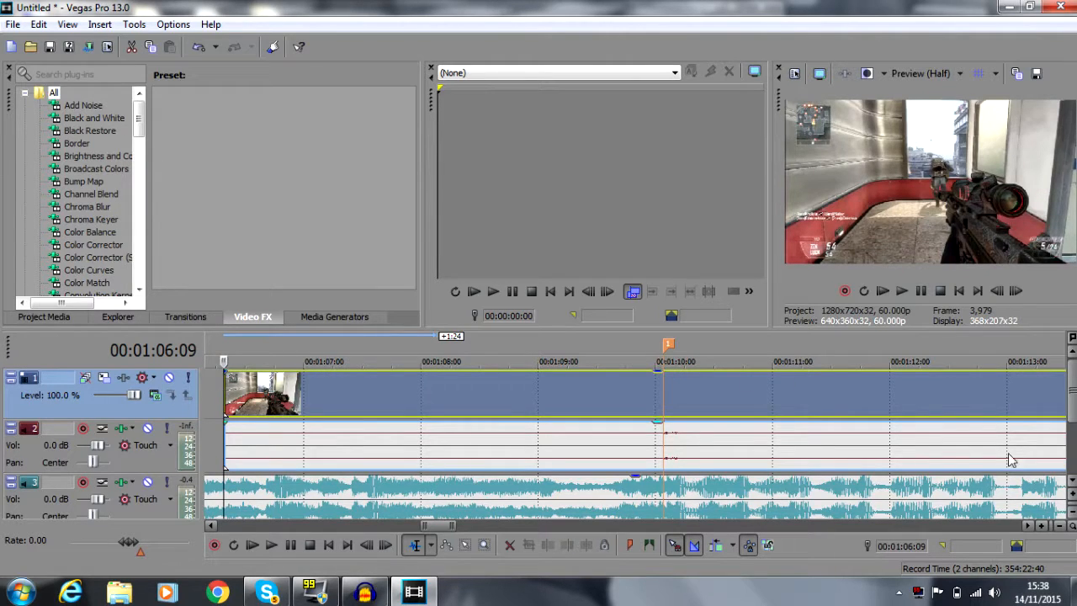
Step: Split the clip and its audio at 00:01:29:29
{"action": "left_click", "coordinate": [1059, 525]}
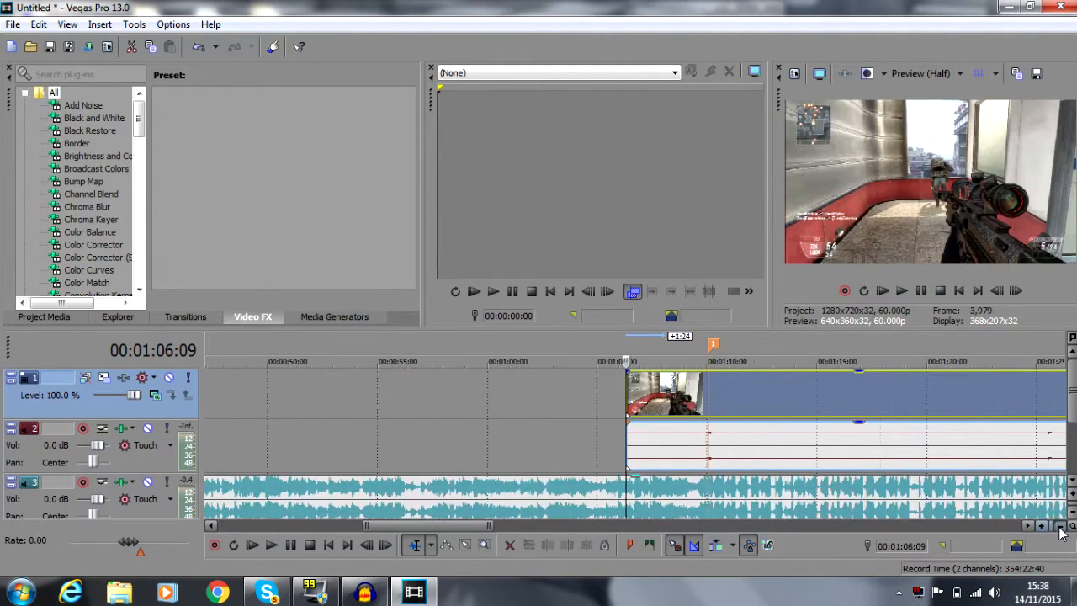
{"action": "left_click", "coordinate": [1059, 526]}
{"action": "left_click", "coordinate": [1059, 525]}
{"action": "left_click", "coordinate": [783, 380]}
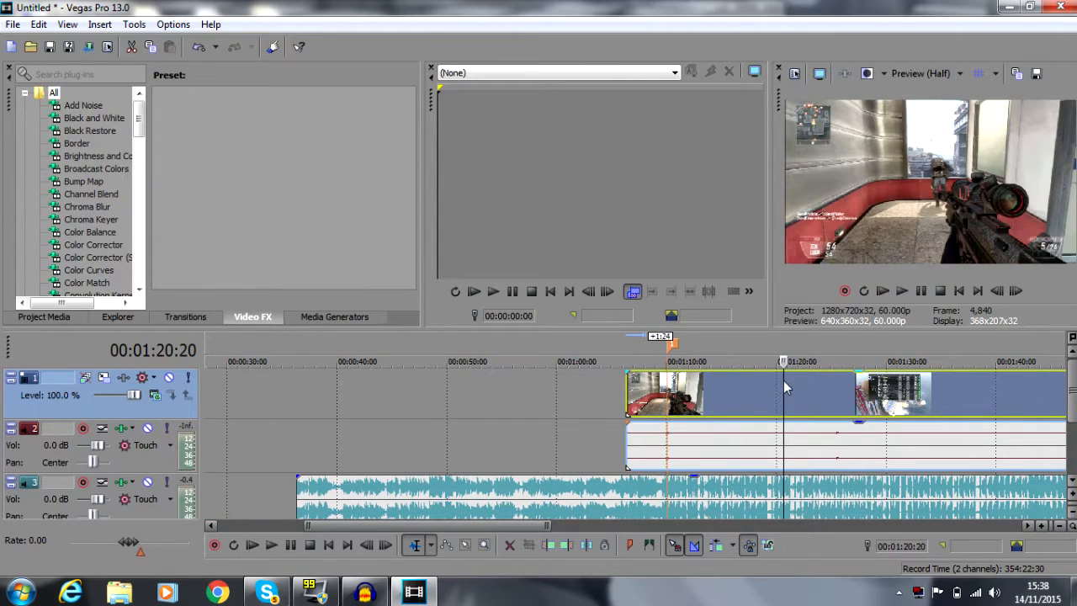
{"action": "left_click", "coordinate": [791, 395]}
{"action": "left_click_drag", "start_coordinate": [795, 396], "coordinate": [886, 403]}
{"action": "key", "text": "s"}
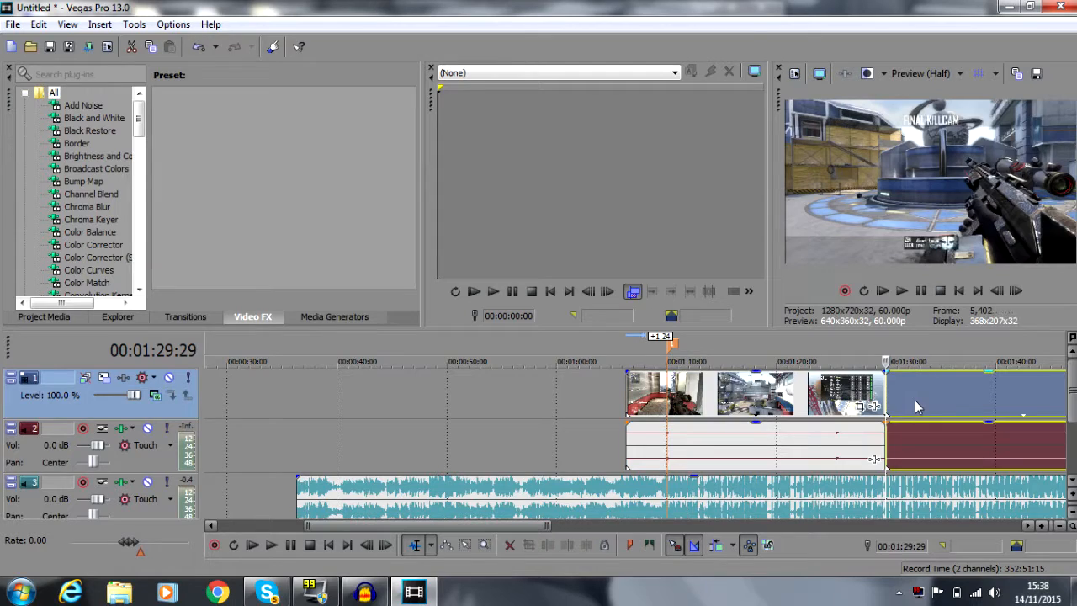
Step: Delete the section after the split and set the time selection to span the remaining clip
{"action": "right_click", "coordinate": [914, 399]}
{"action": "left_click", "coordinate": [903, 238]}
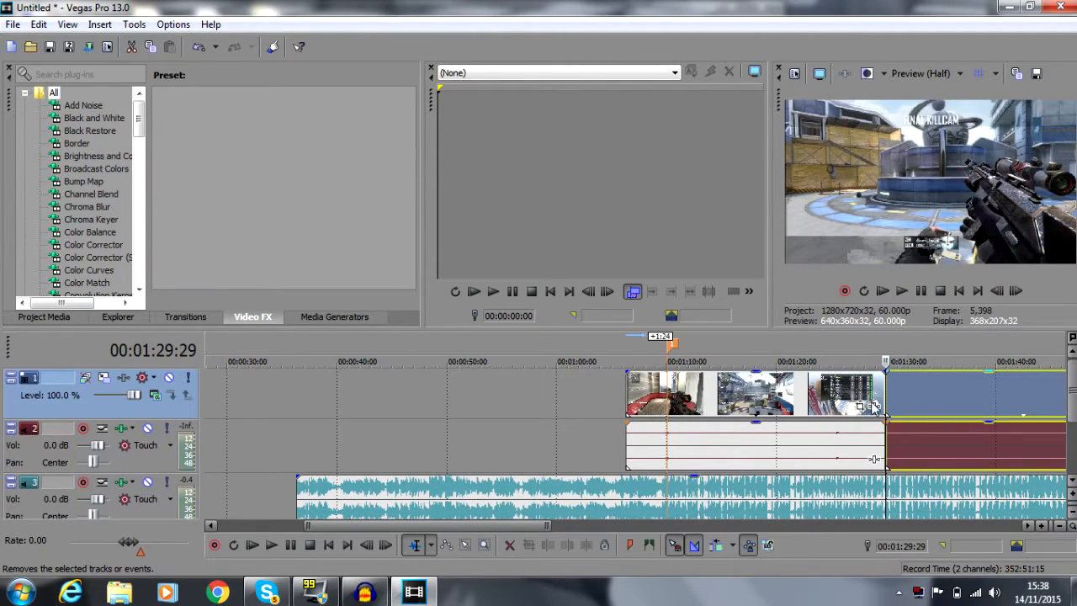
{"action": "right_click", "coordinate": [903, 391]}
{"action": "left_click", "coordinate": [695, 410]}
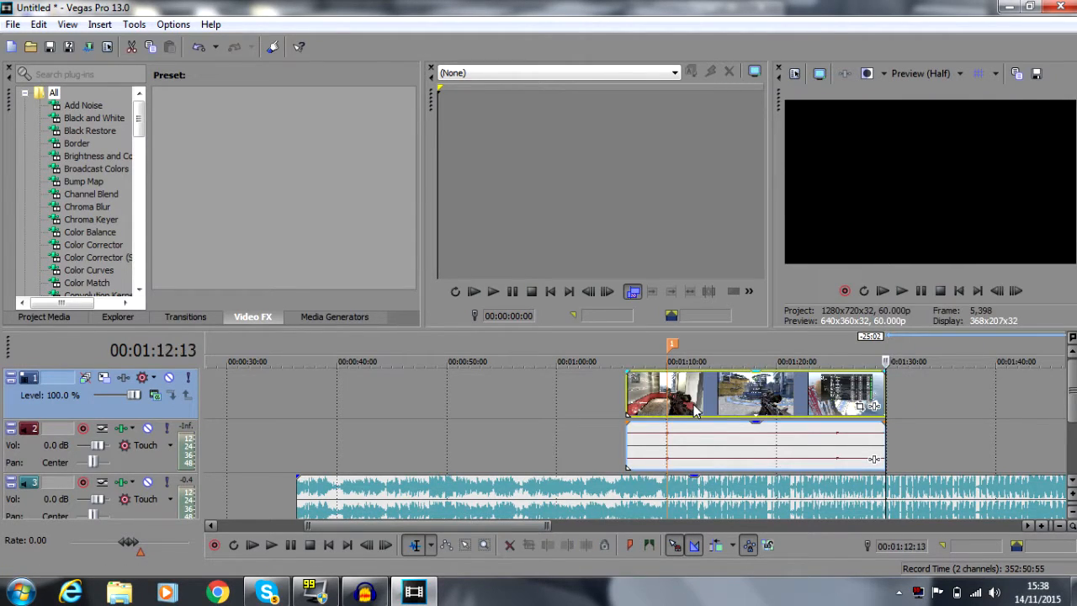
{"action": "double_click", "coordinate": [719, 399]}
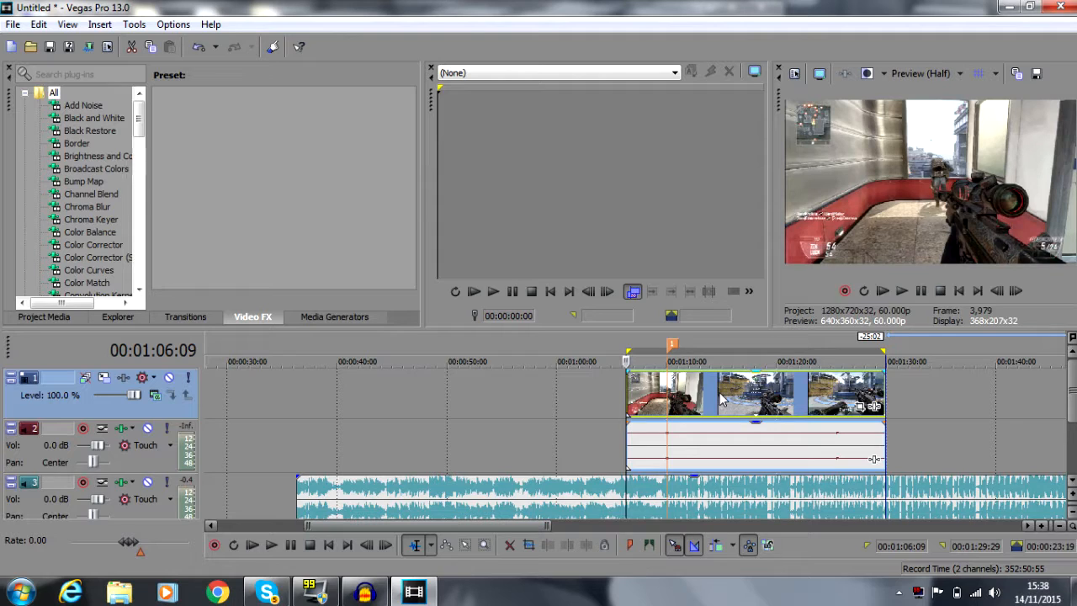
Step: Briefly play the trimmed clip and set the video preview quality to Preview (Auto)
{"action": "key", "text": "space"}
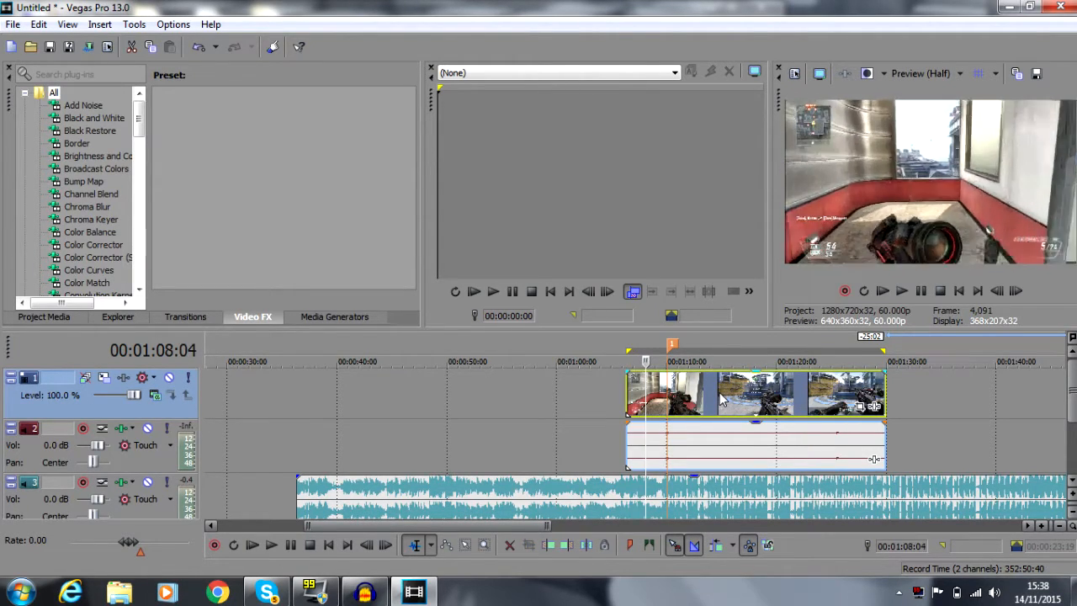
{"action": "key", "text": "space"}
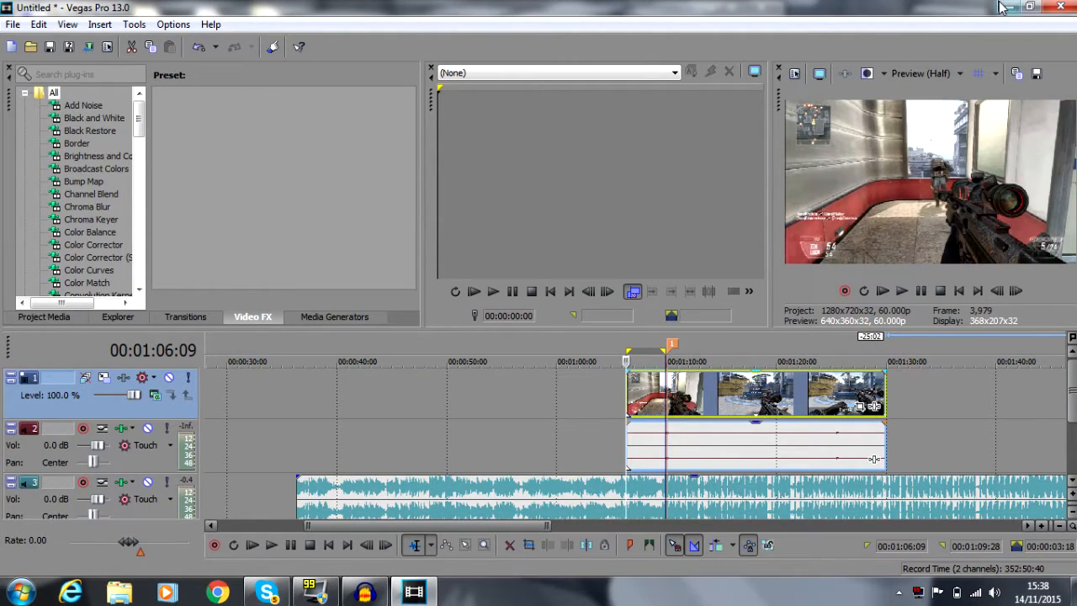
{"action": "left_click", "coordinate": [926, 75]}
{"action": "mouse_move", "coordinate": [957, 116]}
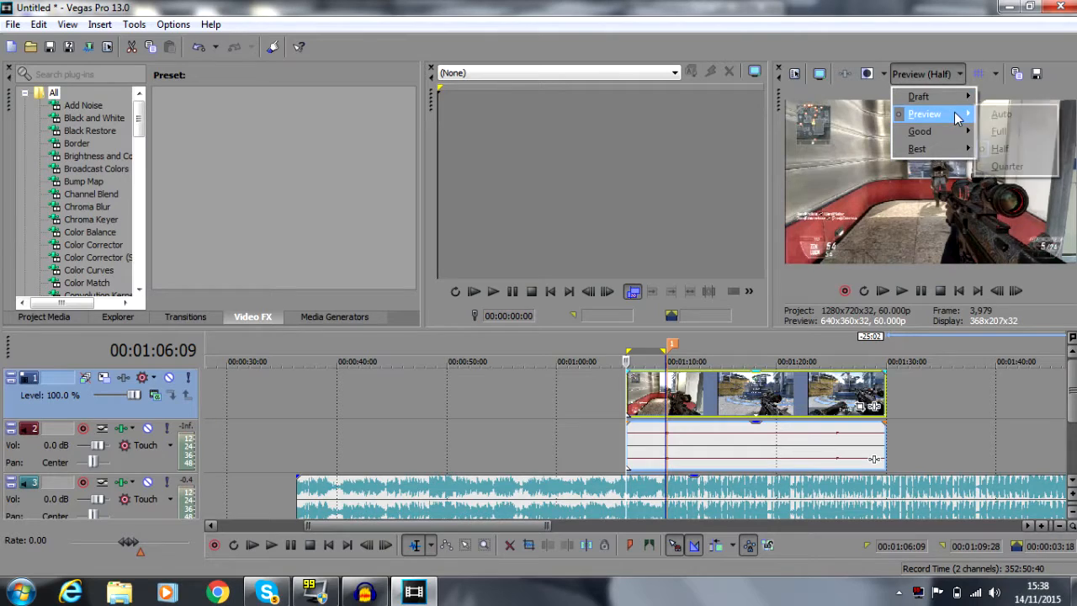
{"action": "left_click", "coordinate": [1001, 114]}
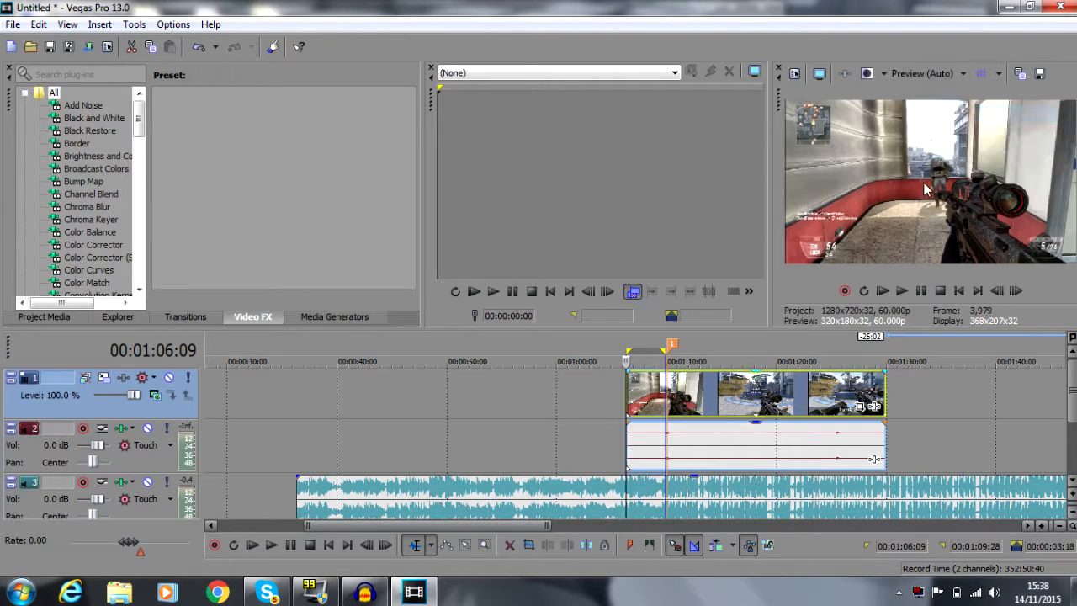
Step: Play back the trimmed clip with the song to check how the shot lines up with the beat
{"action": "double_click", "coordinate": [728, 402]}
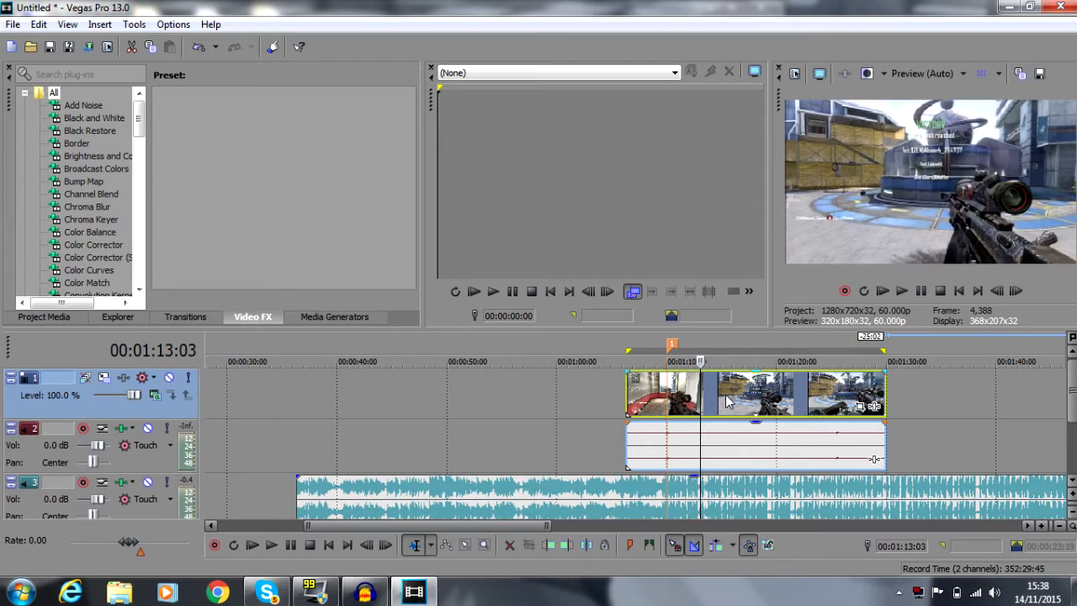
{"action": "left_click", "coordinate": [901, 291]}
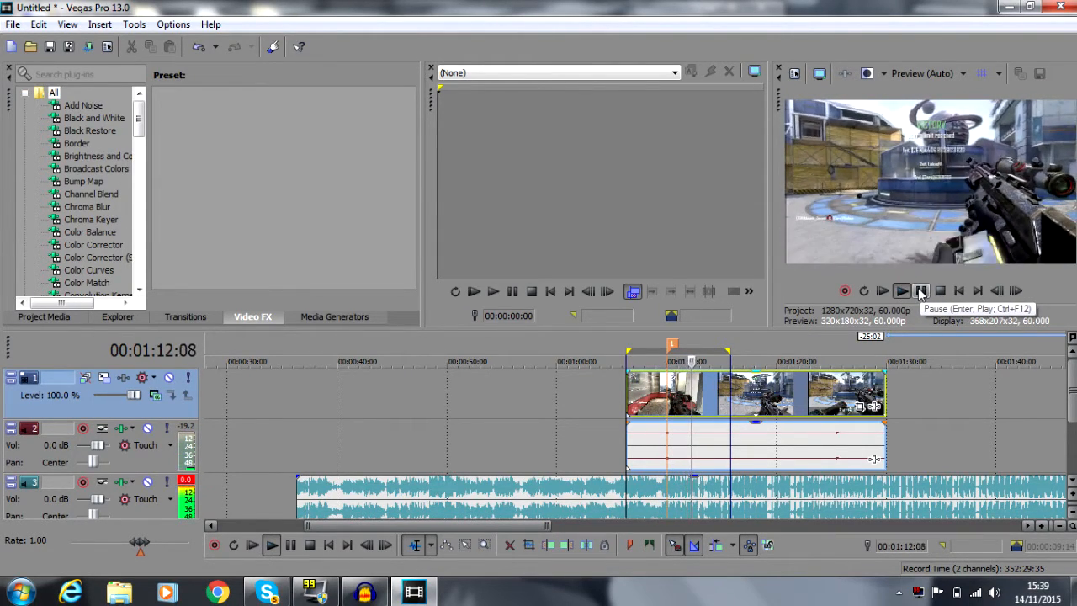
{"action": "left_click", "coordinate": [921, 291]}
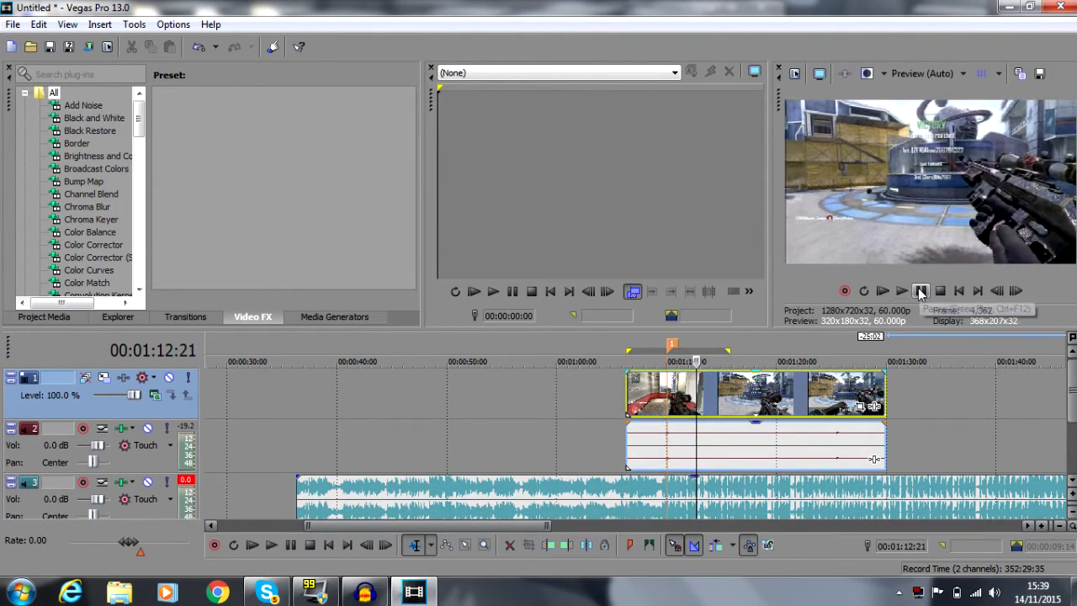
{"action": "left_click", "coordinate": [662, 403]}
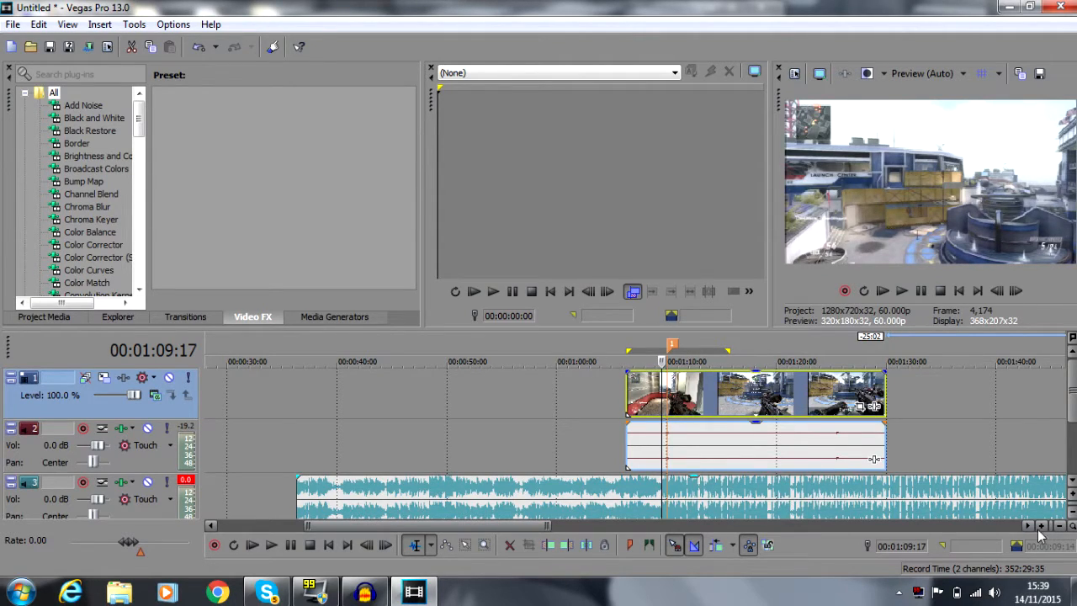
{"action": "scroll", "coordinate": [640, 444], "scroll_direction": "down", "scroll_amount": 1}
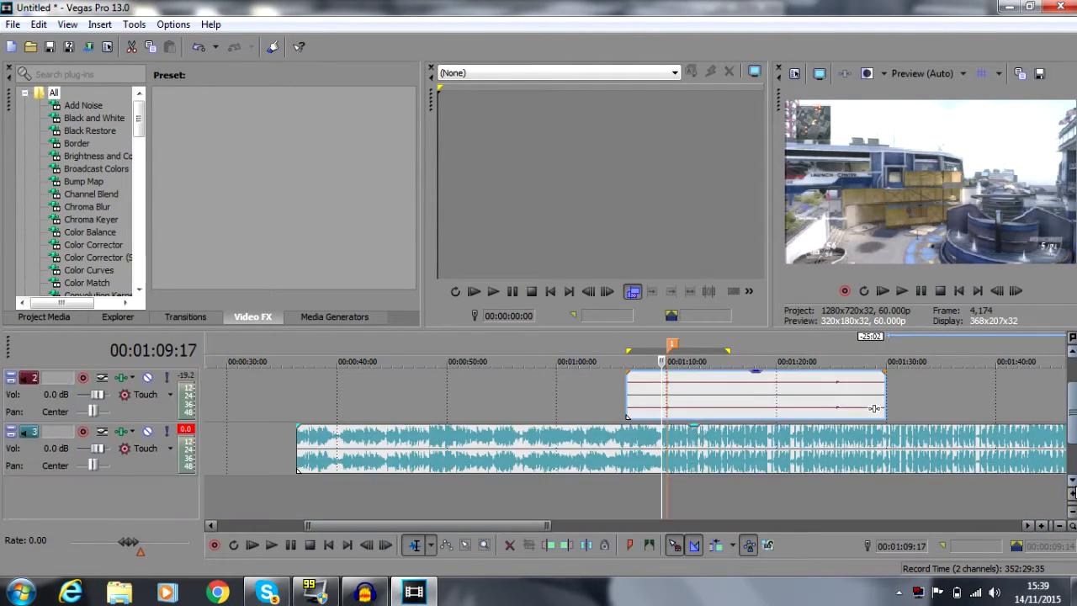
{"action": "scroll", "coordinate": [1074, 361], "scroll_direction": "up", "scroll_amount": 1}
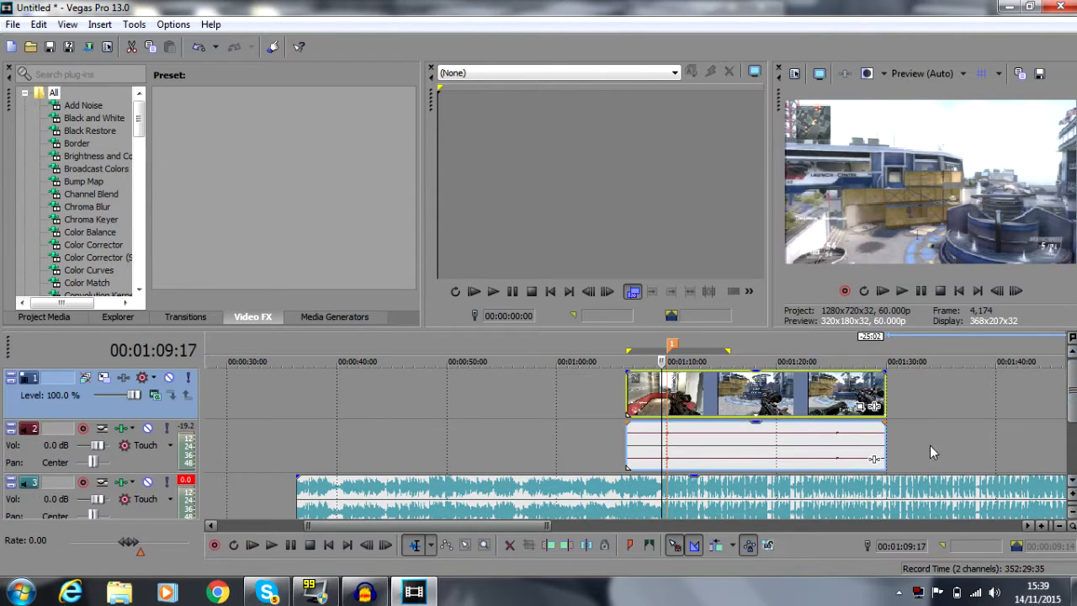
{"action": "left_click", "coordinate": [679, 393]}
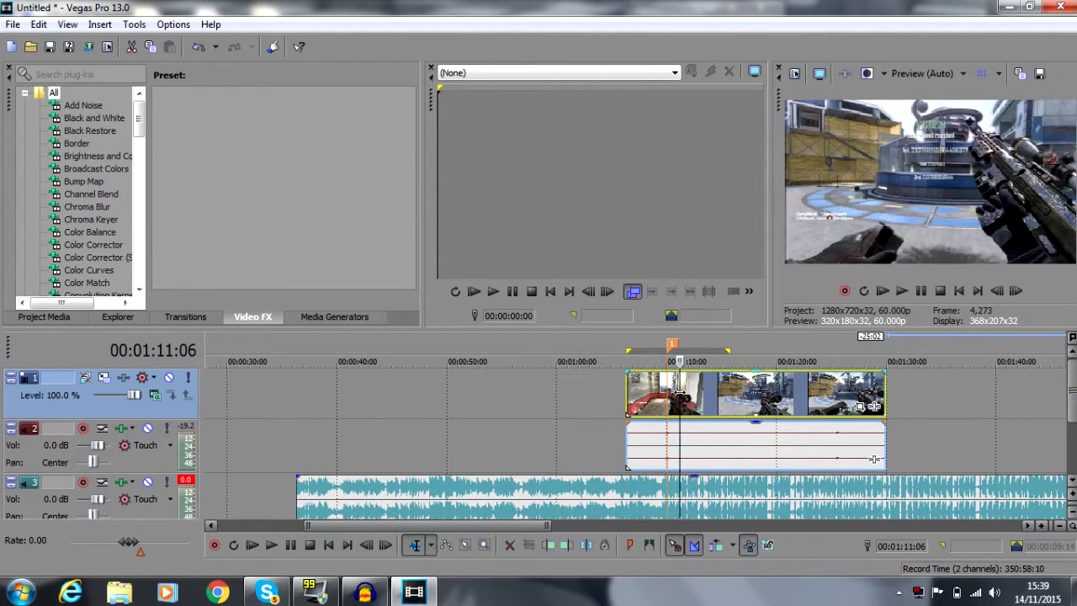
{"action": "right_click", "coordinate": [713, 396]}
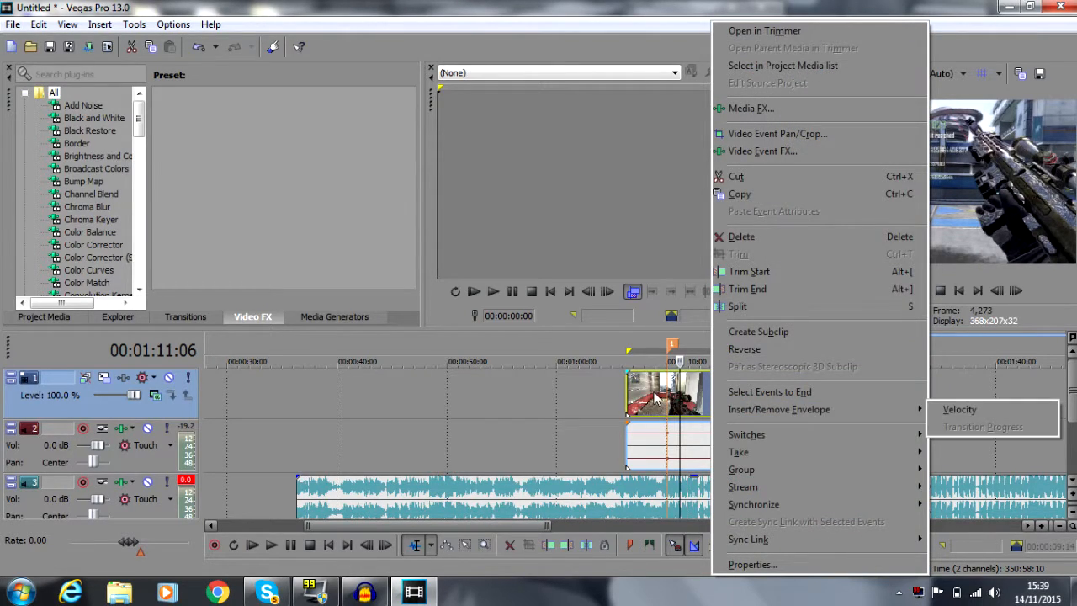
{"action": "left_click", "coordinate": [967, 420]}
{"action": "left_click", "coordinate": [707, 391]}
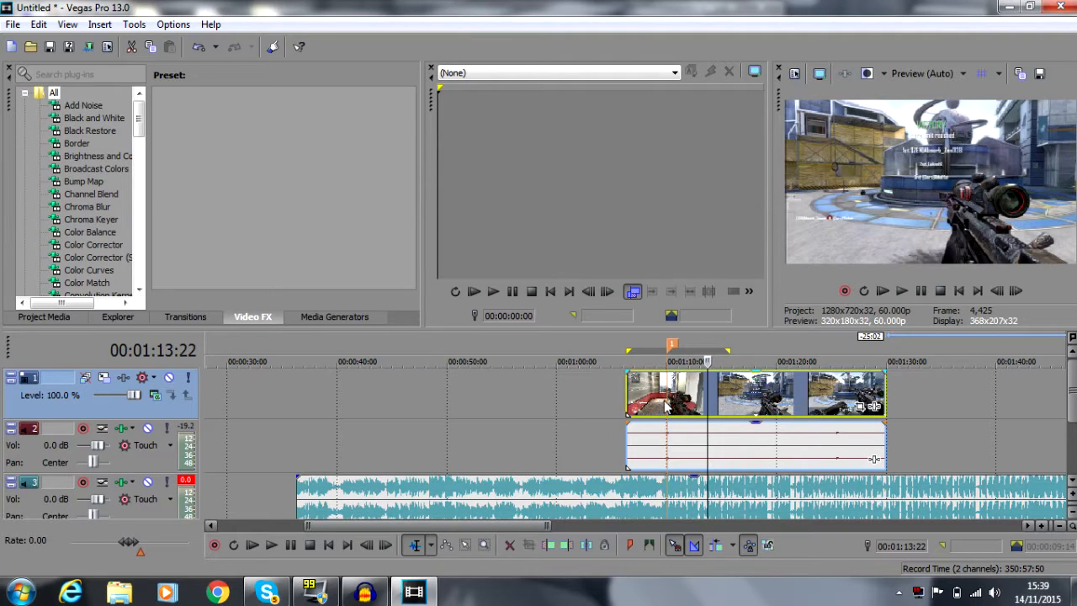
Step: Place the cursor at the shot at 00:01:10:02 and insert a Velocity envelope on the video clip
{"action": "left_click", "coordinate": [667, 403]}
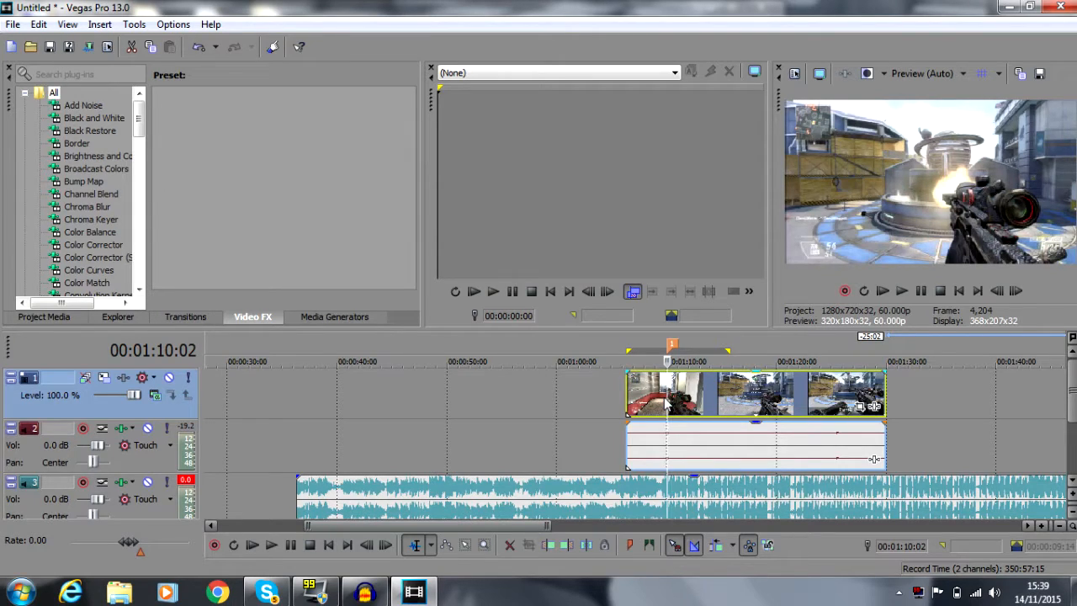
{"action": "left_click", "coordinate": [1041, 525]}
{"action": "left_click", "coordinate": [1041, 524]}
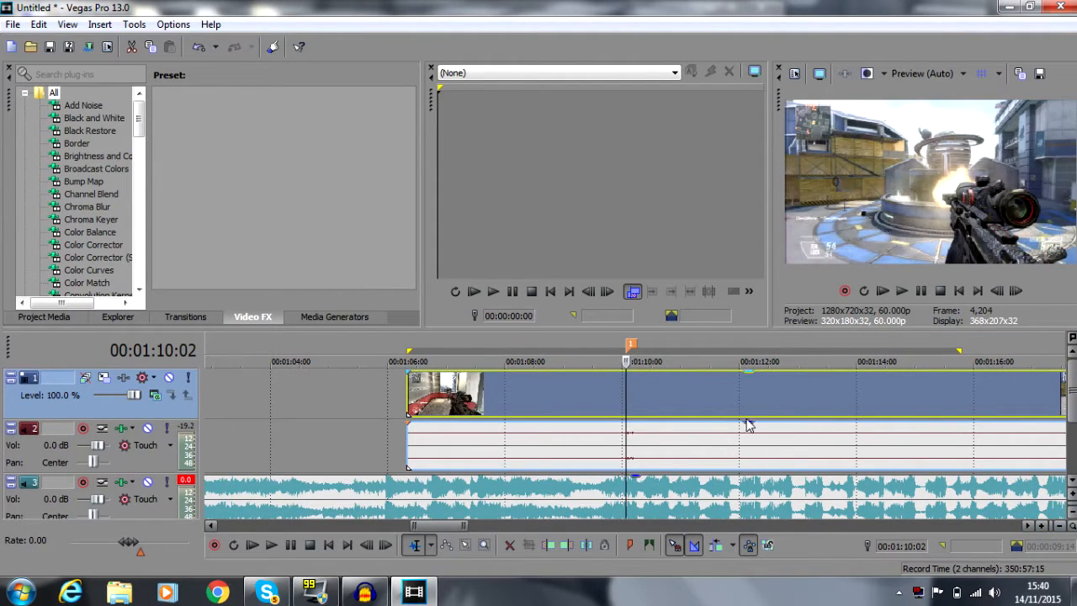
{"action": "right_click", "coordinate": [682, 401]}
{"action": "mouse_move", "coordinate": [885, 419]}
{"action": "left_click", "coordinate": [930, 409]}
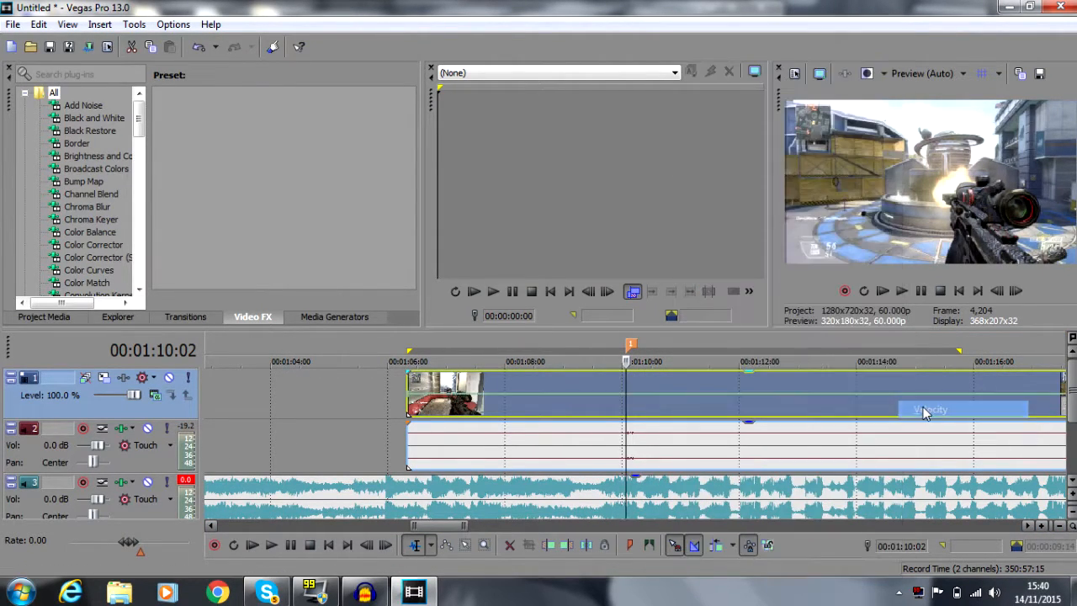
Step: Add a lowered velocity point just after the marker and a second point at 00:01:11:16 raised to about 183%
{"action": "double_click", "coordinate": [626, 396]}
{"action": "left_click_drag", "start_coordinate": [627, 401], "coordinate": [636, 406]}
{"action": "left_click", "coordinate": [712, 401]}
{"action": "double_click", "coordinate": [712, 401]}
{"action": "left_click_drag", "start_coordinate": [713, 401], "coordinate": [714, 392]}
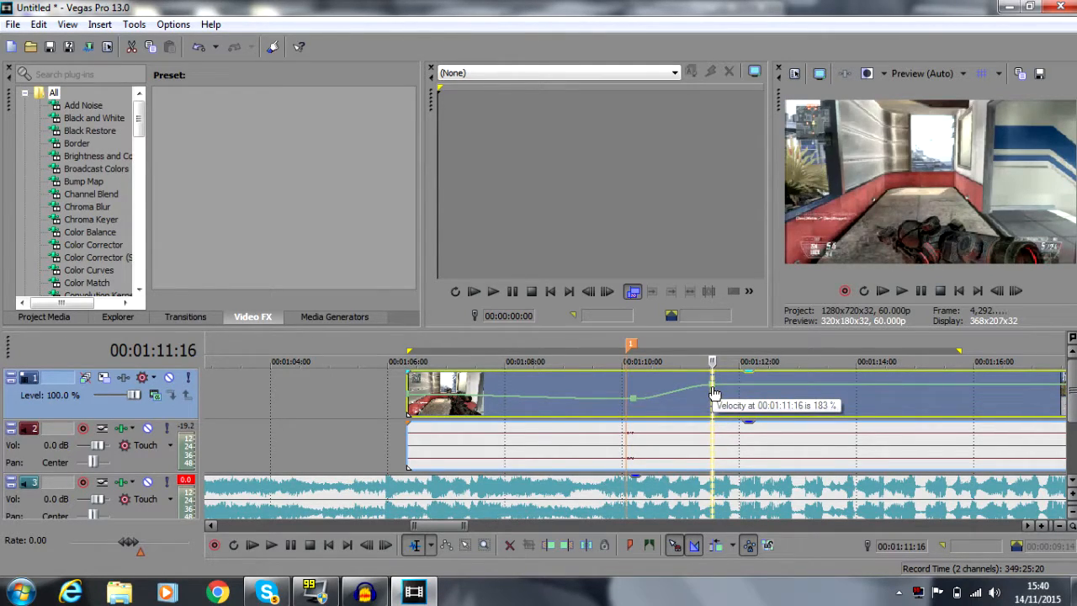
Step: Delete the velocity point at 00:01:11:16 and reshape the curve with two points just after the marker
{"action": "right_click", "coordinate": [714, 392]}
{"action": "left_click", "coordinate": [764, 204]}
{"action": "left_click_drag", "start_coordinate": [637, 406], "coordinate": [671, 396]}
{"action": "double_click", "coordinate": [677, 384]}
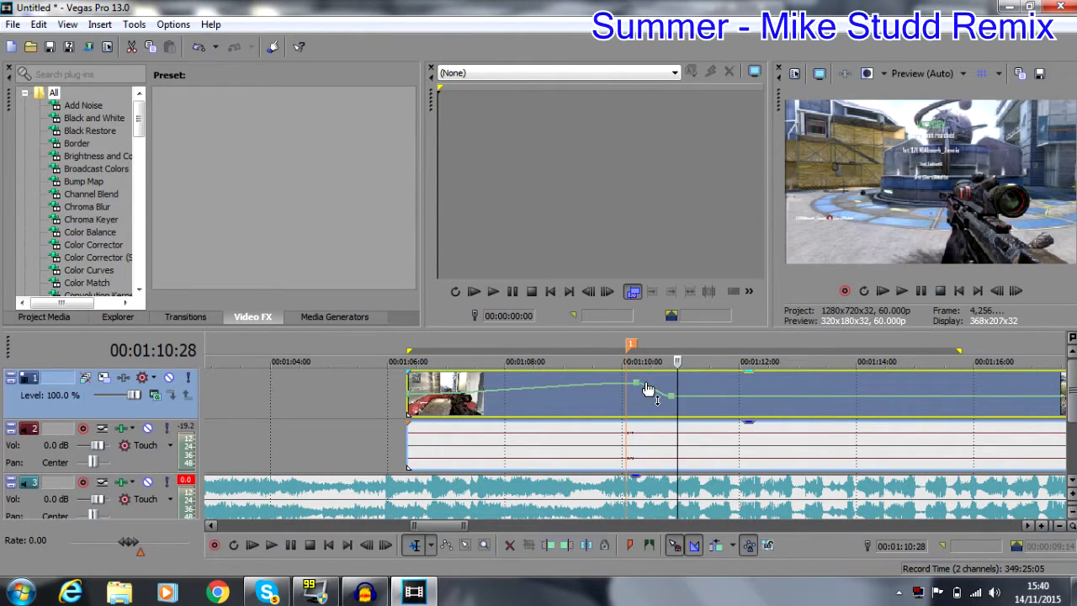
Step: Delete the two remaining velocity points and return the cursor to the shot at 00:01:10:02
{"action": "right_click", "coordinate": [646, 386]}
{"action": "left_click", "coordinate": [678, 196]}
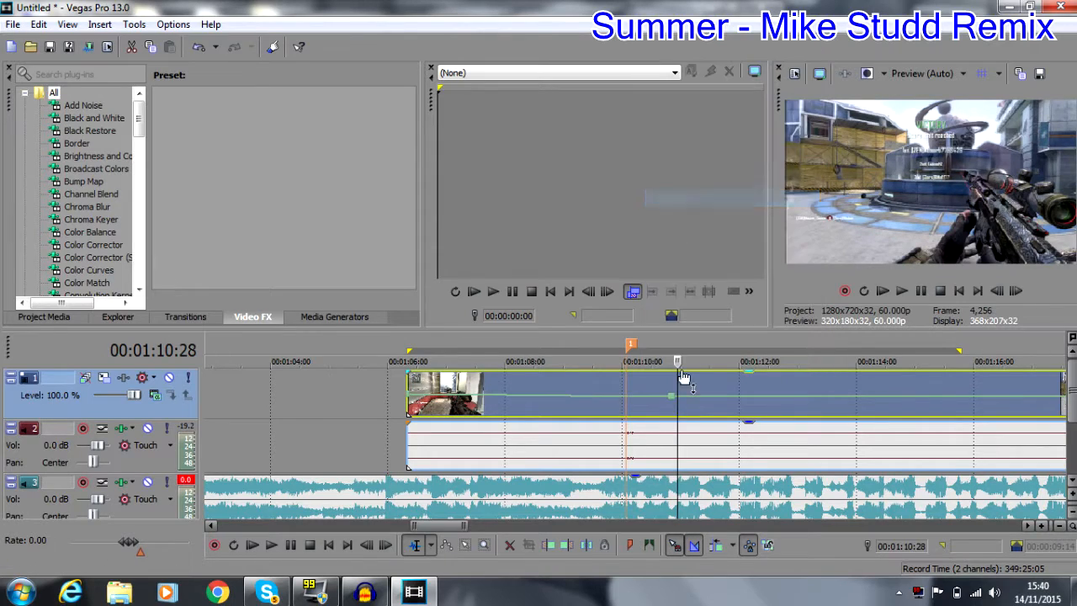
{"action": "right_click", "coordinate": [669, 394]}
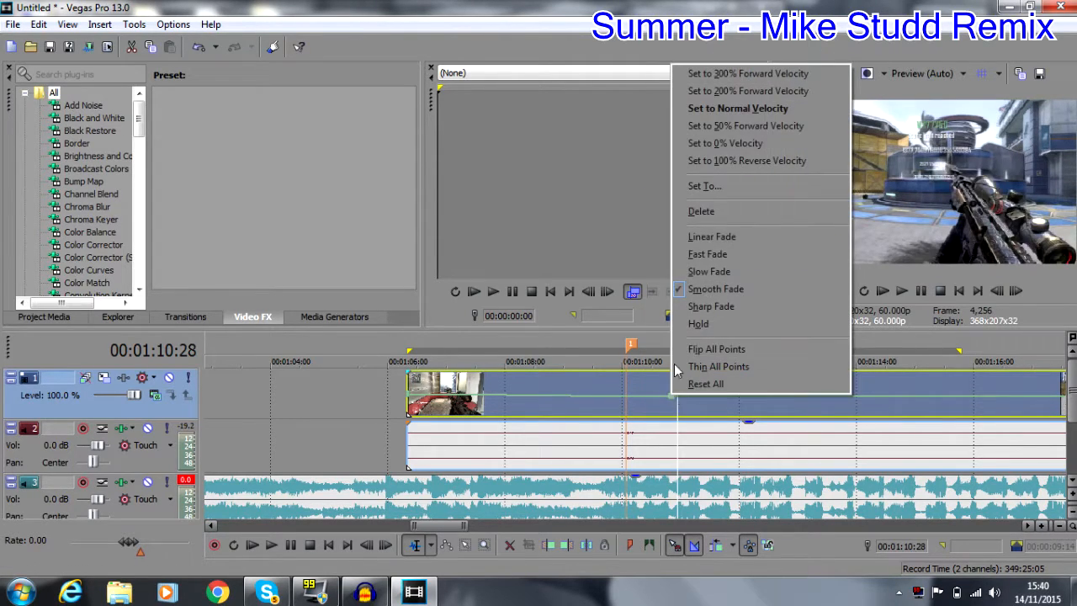
{"action": "left_click", "coordinate": [695, 214]}
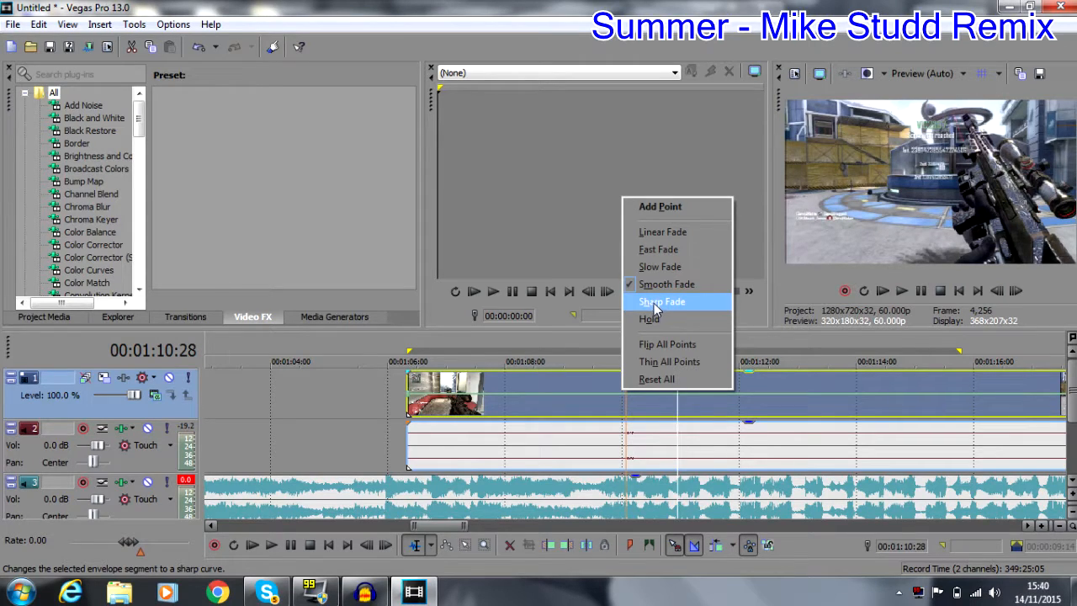
{"action": "left_click", "coordinate": [620, 412]}
{"action": "left_click", "coordinate": [626, 405]}
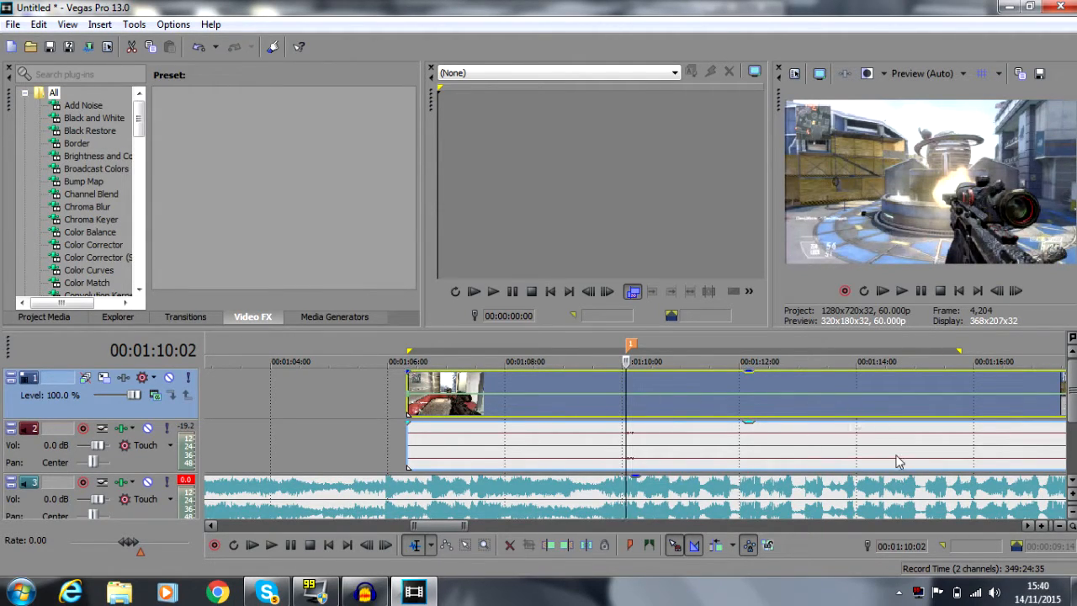
Step: Play the song from 00:01:09:05 and listen to the beats around the marker
{"action": "left_click", "coordinate": [1059, 526]}
{"action": "left_click", "coordinate": [1060, 525]}
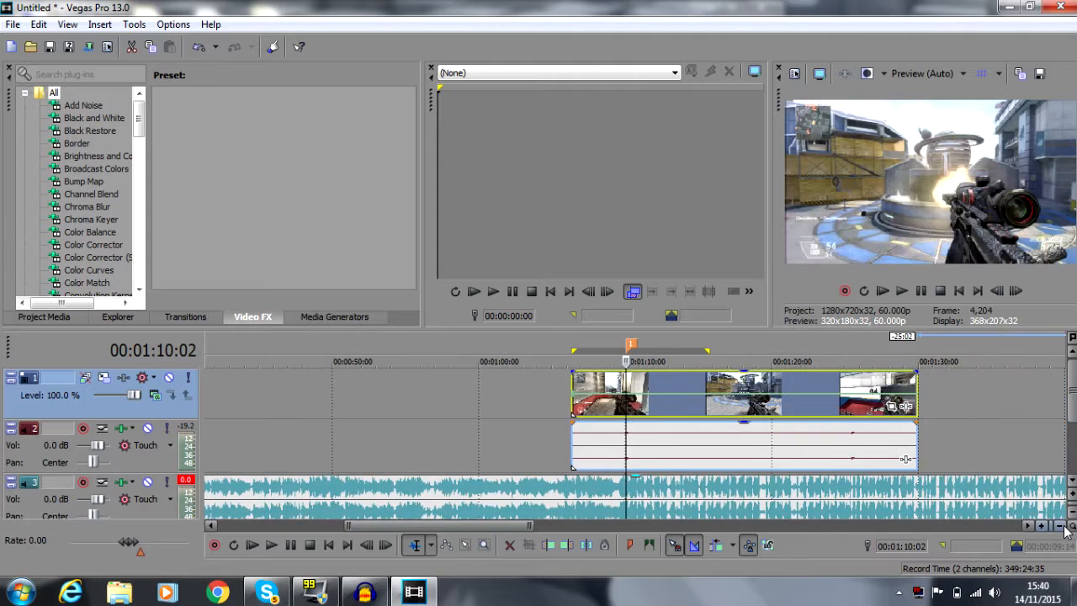
{"action": "left_click", "coordinate": [637, 488]}
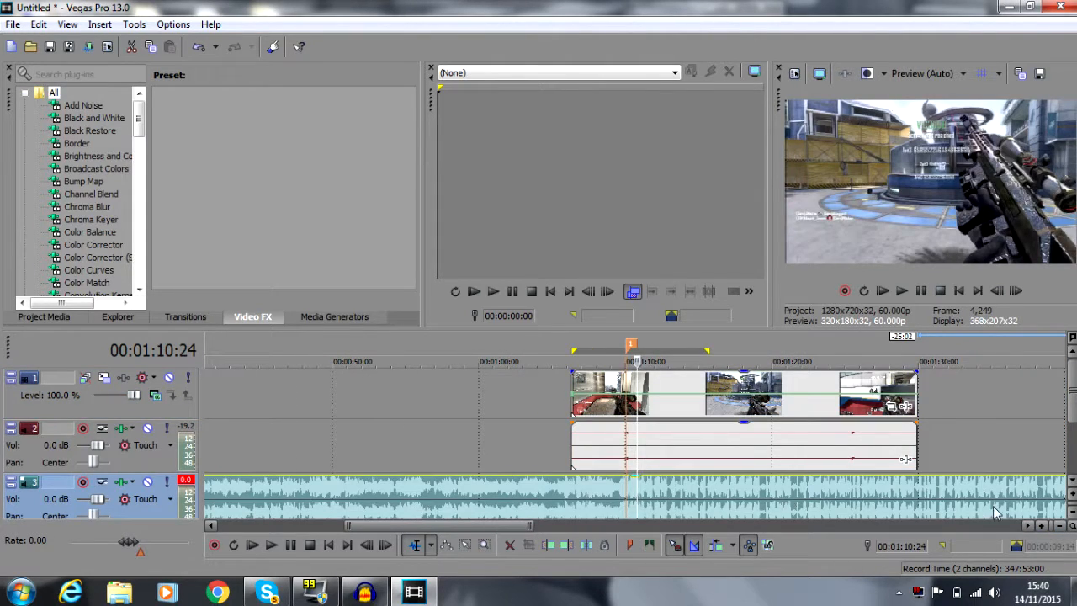
{"action": "left_click", "coordinate": [1042, 525]}
{"action": "left_click", "coordinate": [1042, 525]}
{"action": "left_click", "coordinate": [1042, 525]}
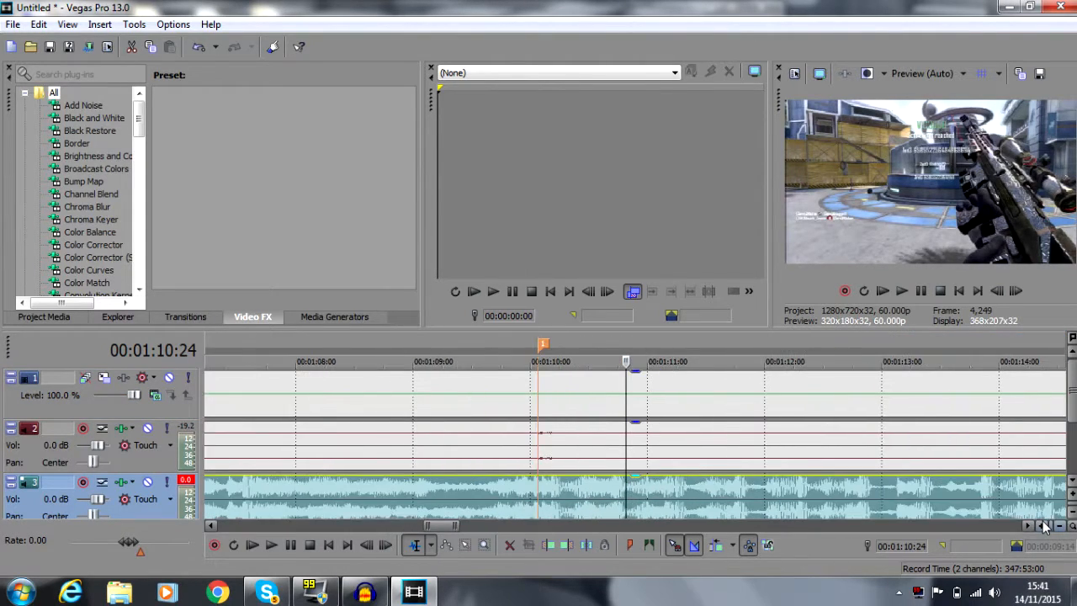
{"action": "left_click", "coordinate": [1042, 525]}
{"action": "left_click", "coordinate": [336, 498]}
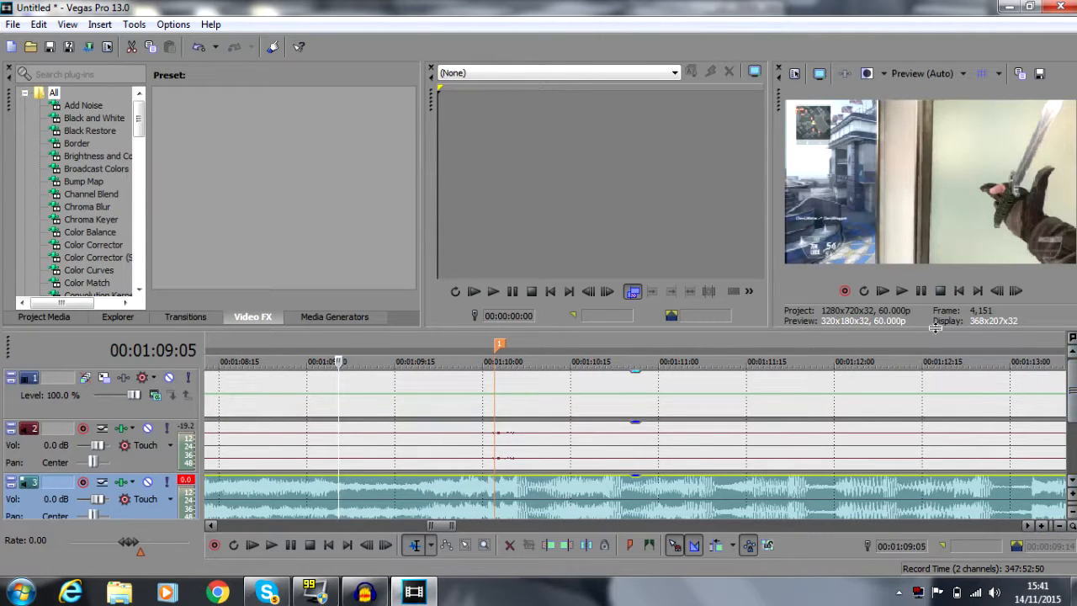
{"action": "left_click", "coordinate": [903, 291]}
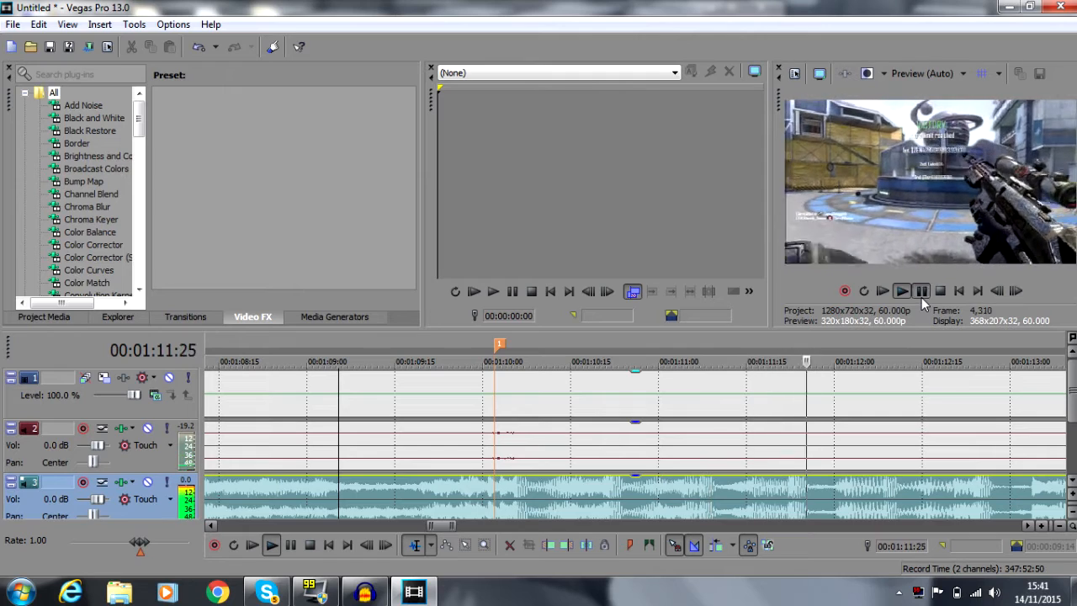
{"action": "left_click", "coordinate": [921, 293]}
Step: Replay the song from 00:01:09:03 and again from 00:01:09:06 to learn the timing of the beats after the marker
{"action": "left_click", "coordinate": [325, 500]}
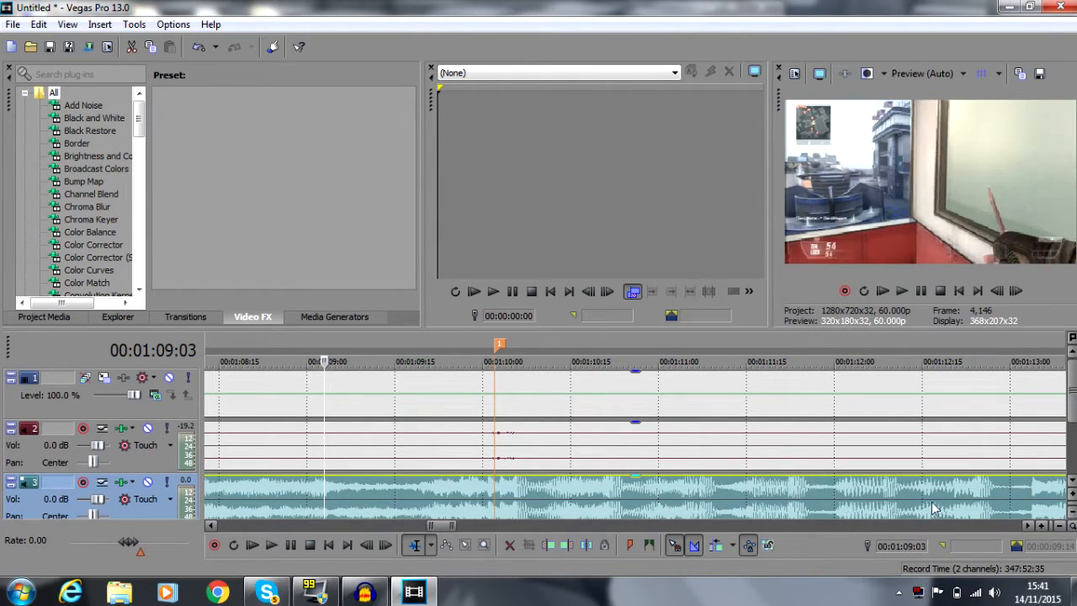
{"action": "left_click", "coordinate": [1058, 528]}
{"action": "left_click", "coordinate": [1058, 528]}
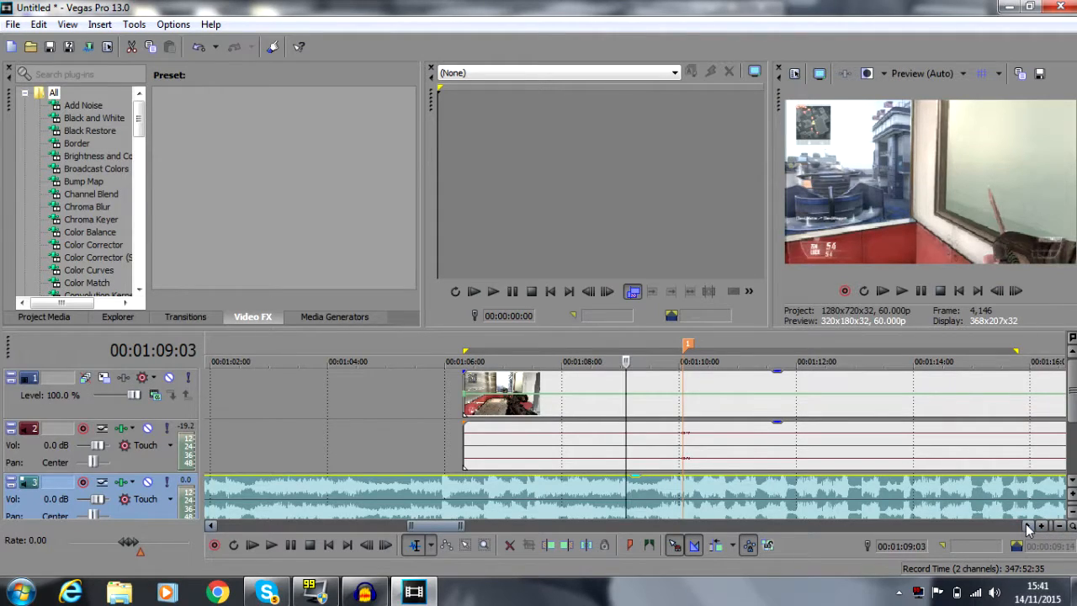
{"action": "left_click", "coordinate": [1027, 525]}
{"action": "left_click", "coordinate": [1027, 524]}
{"action": "left_click", "coordinate": [1027, 525]}
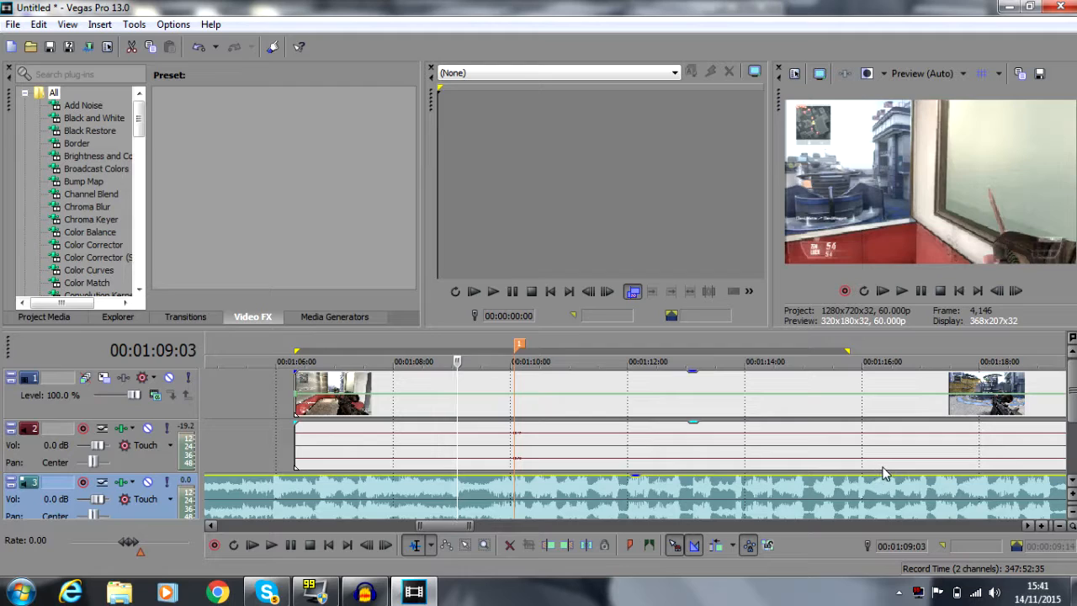
{"action": "left_click", "coordinate": [902, 290]}
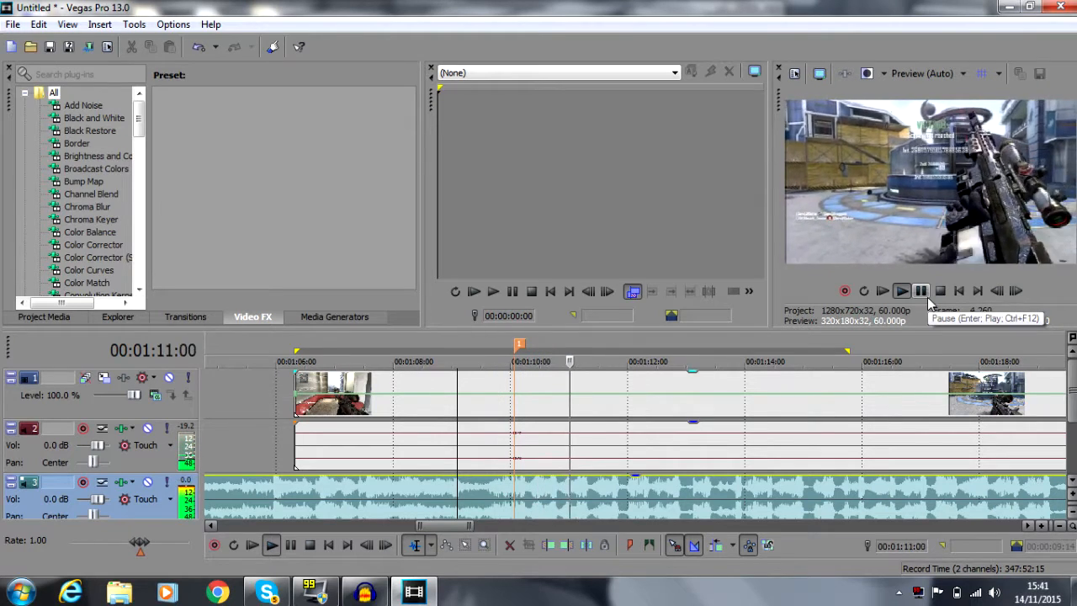
{"action": "left_click", "coordinate": [922, 294]}
{"action": "left_click", "coordinate": [462, 486]}
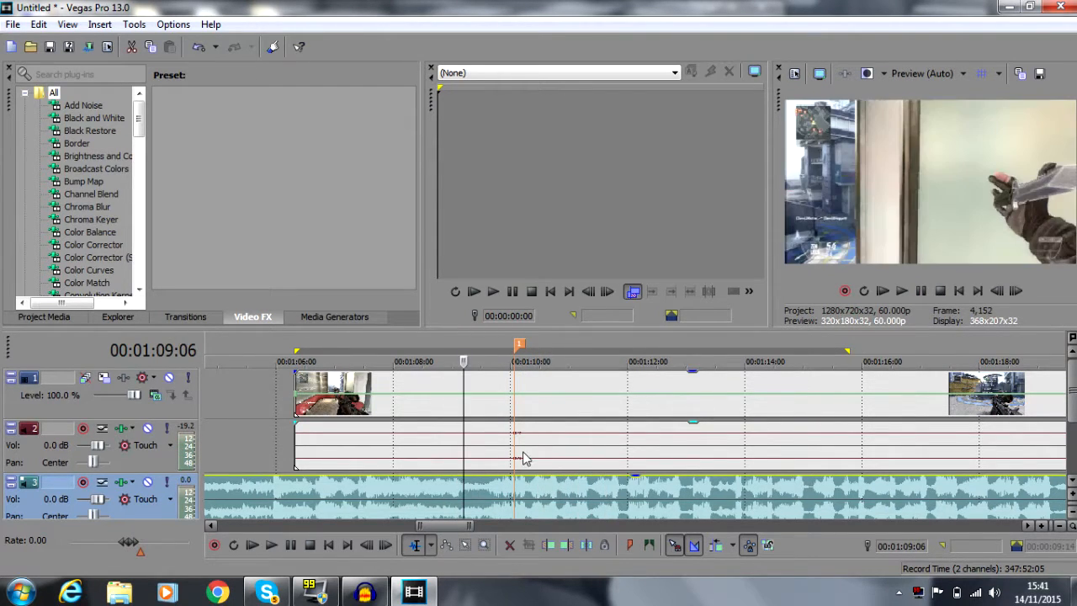
{"action": "left_click", "coordinate": [921, 290]}
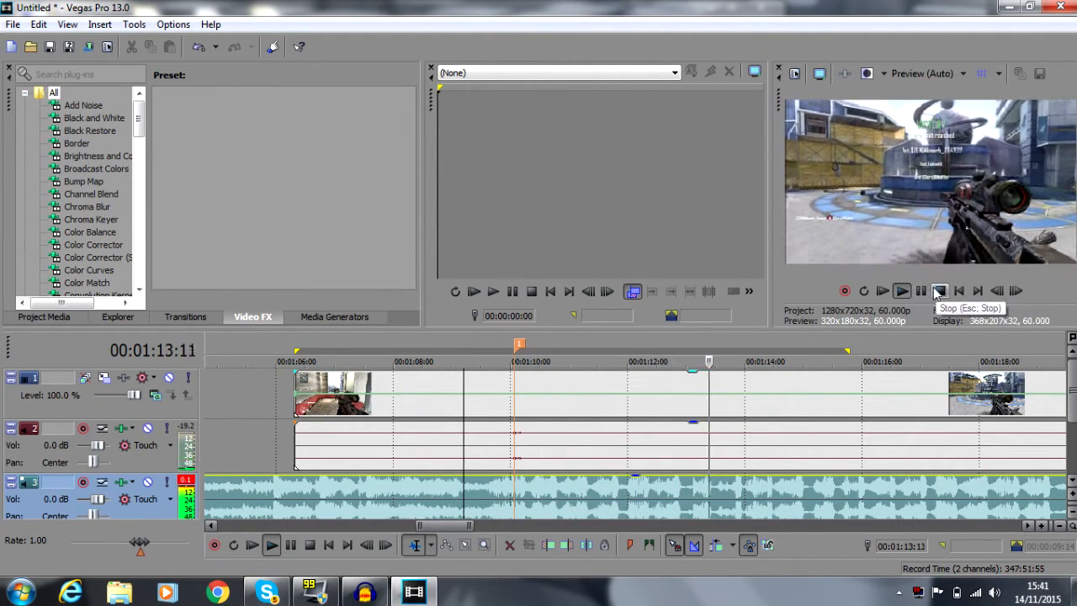
{"action": "left_click", "coordinate": [929, 291]}
Step: Play the song from 00:01:08:22 and drop ten more markers, 2 to 11, on the beats following the shot
{"action": "left_click", "coordinate": [438, 508]}
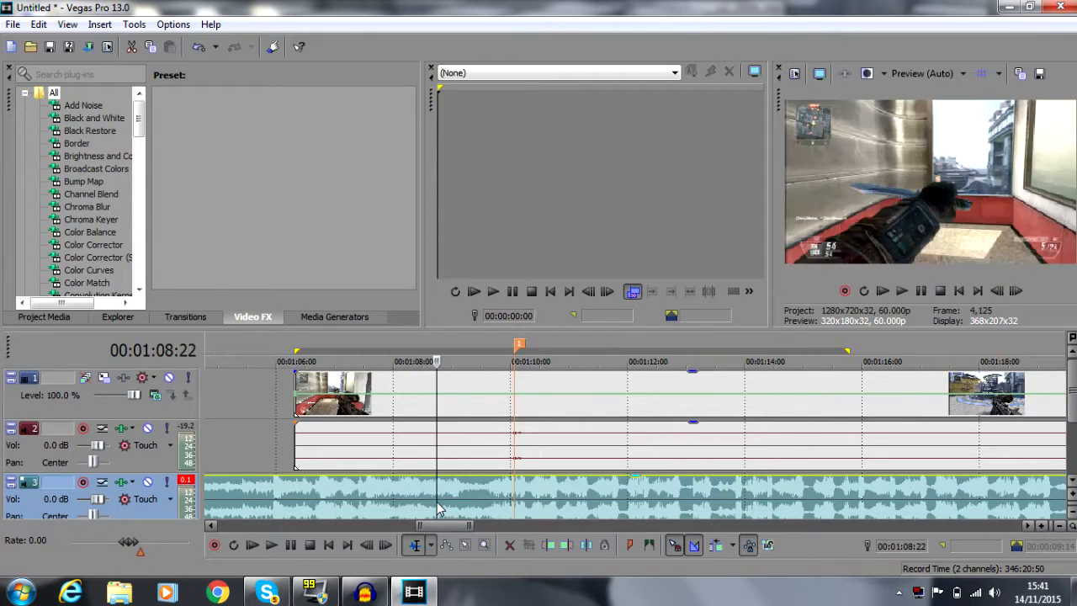
{"action": "left_click", "coordinate": [900, 292]}
{"action": "key", "text": "m"}
{"action": "key", "text": "m"}
{"action": "key", "text": "m"}
{"action": "key", "text": "m"}
{"action": "key", "text": "m"}
{"action": "key", "text": "m"}
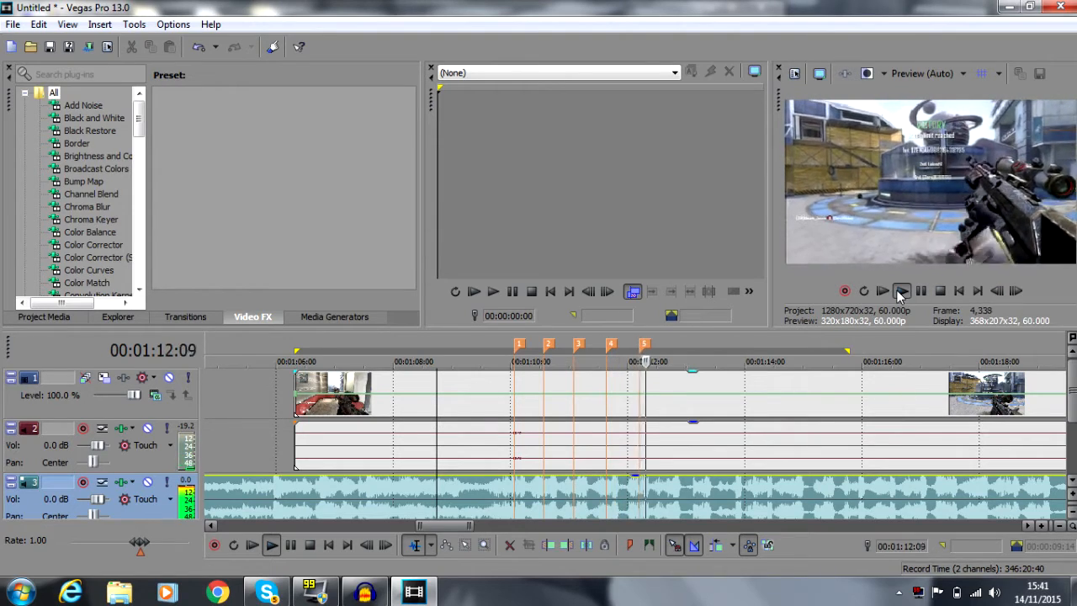
{"action": "key", "text": "m"}
{"action": "key", "text": "m"}
{"action": "key", "text": "m"}
{"action": "key", "text": "m"}
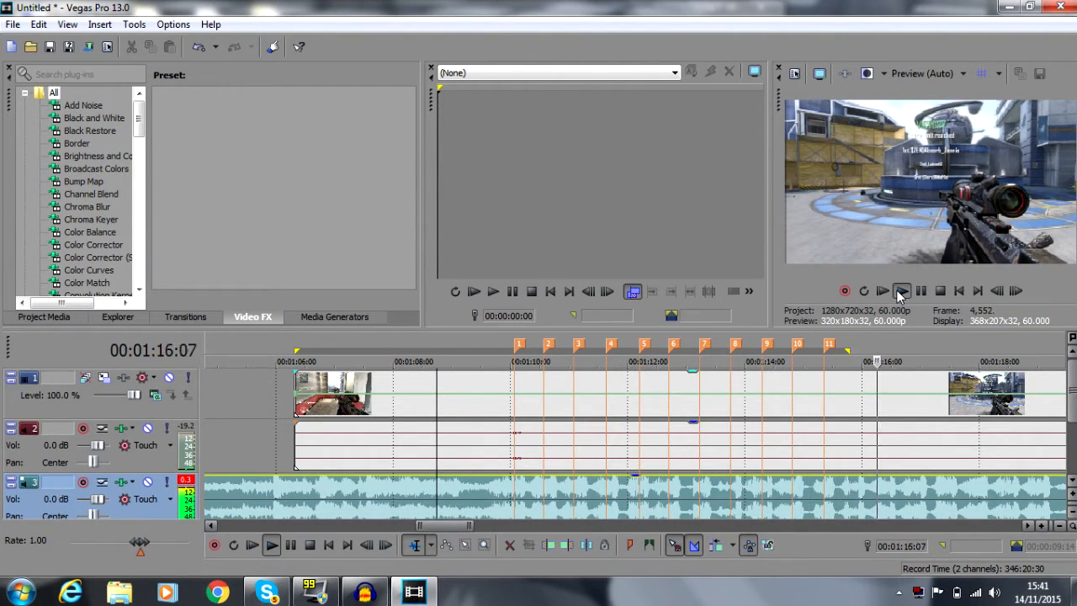
{"action": "left_click", "coordinate": [921, 290]}
Step: Replay the song from just before marker 1 and check that the markers fall on the beats
{"action": "left_click", "coordinate": [573, 499]}
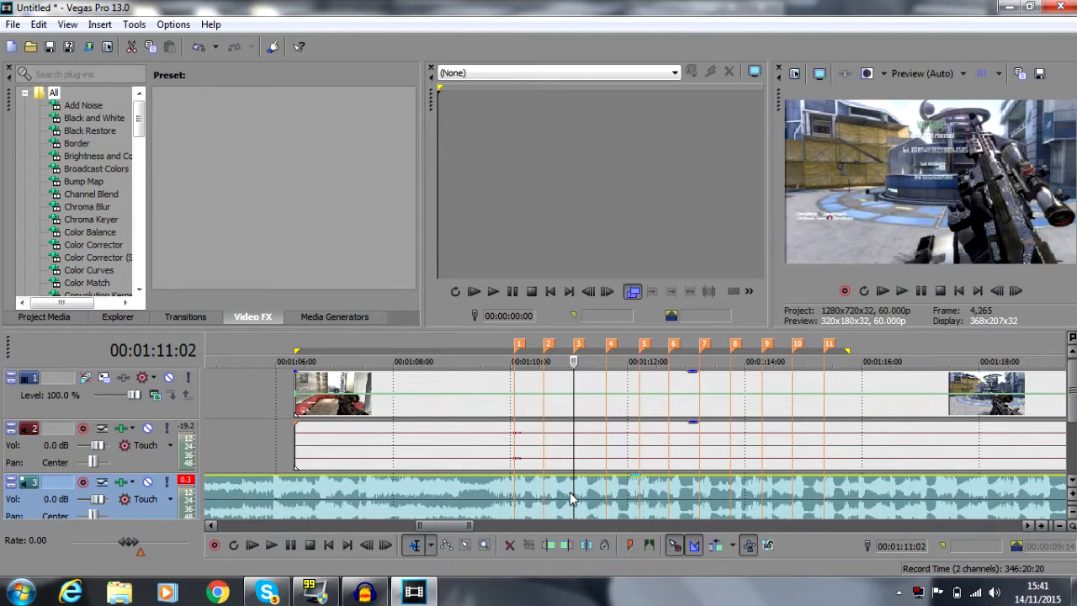
{"action": "left_click", "coordinate": [500, 503]}
{"action": "left_click", "coordinate": [901, 290]}
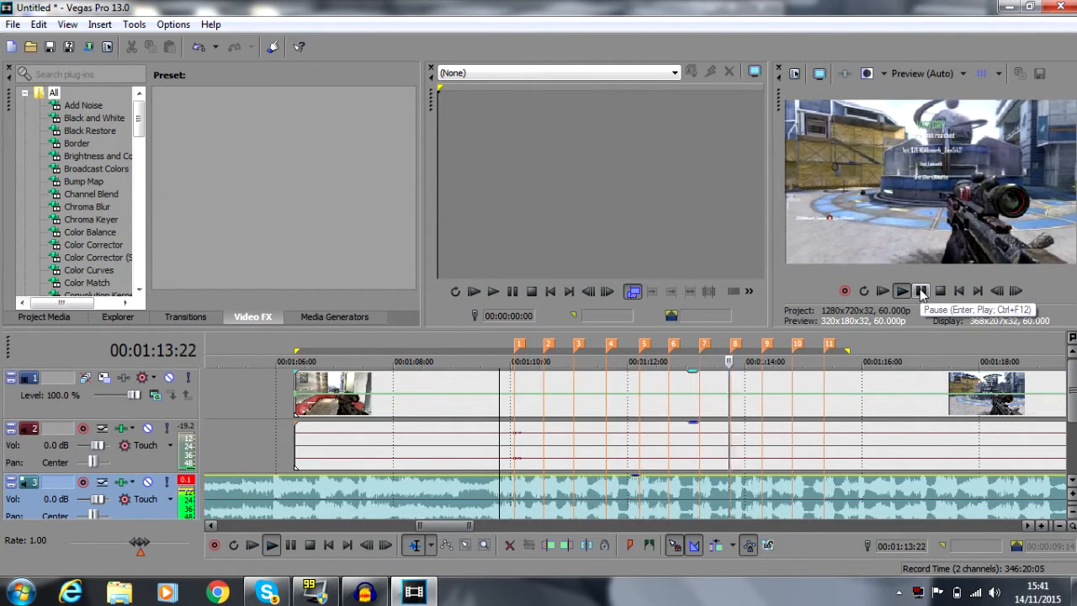
{"action": "left_click", "coordinate": [921, 290]}
{"action": "left_click", "coordinate": [541, 433]}
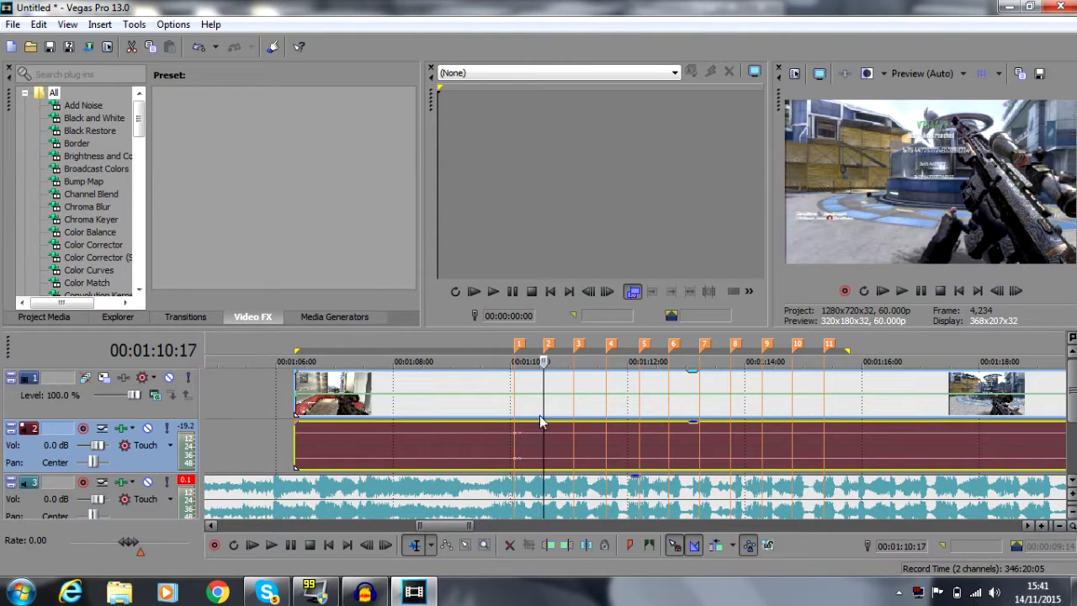
{"action": "left_click", "coordinate": [1042, 525]}
{"action": "left_click", "coordinate": [1042, 526]}
{"action": "left_click", "coordinate": [1042, 526]}
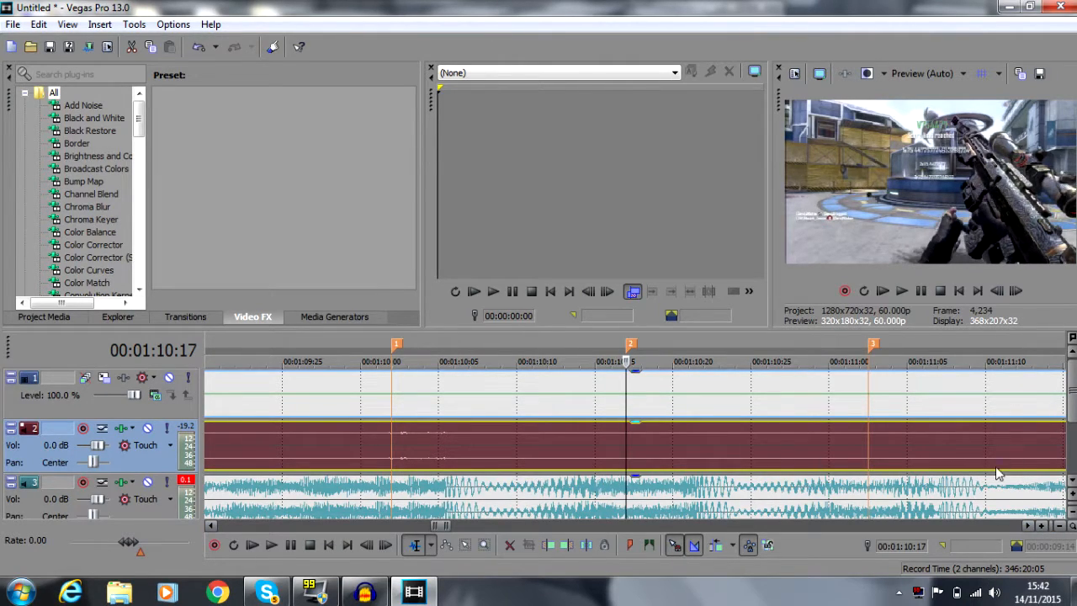
{"action": "left_click", "coordinate": [1059, 526]}
{"action": "left_click", "coordinate": [1059, 526]}
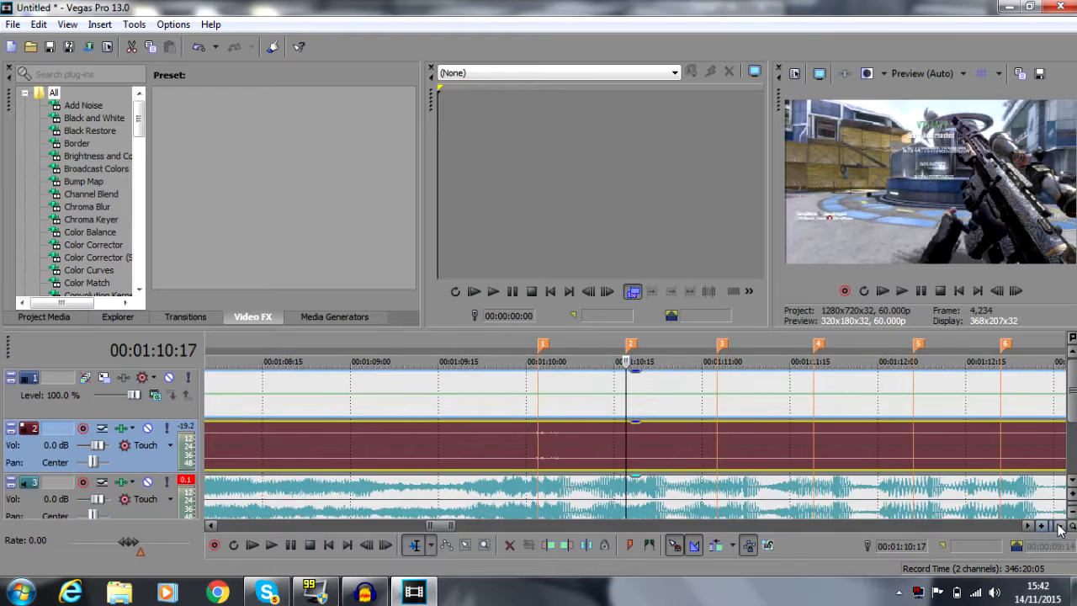
{"action": "left_click", "coordinate": [1059, 525]}
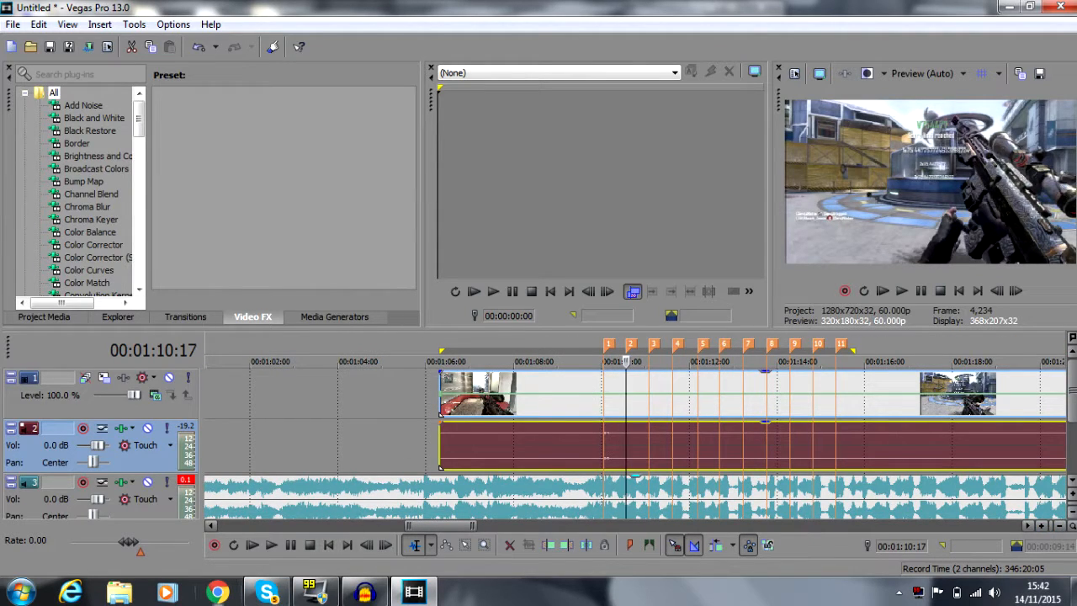
{"action": "left_click", "coordinate": [1030, 526]}
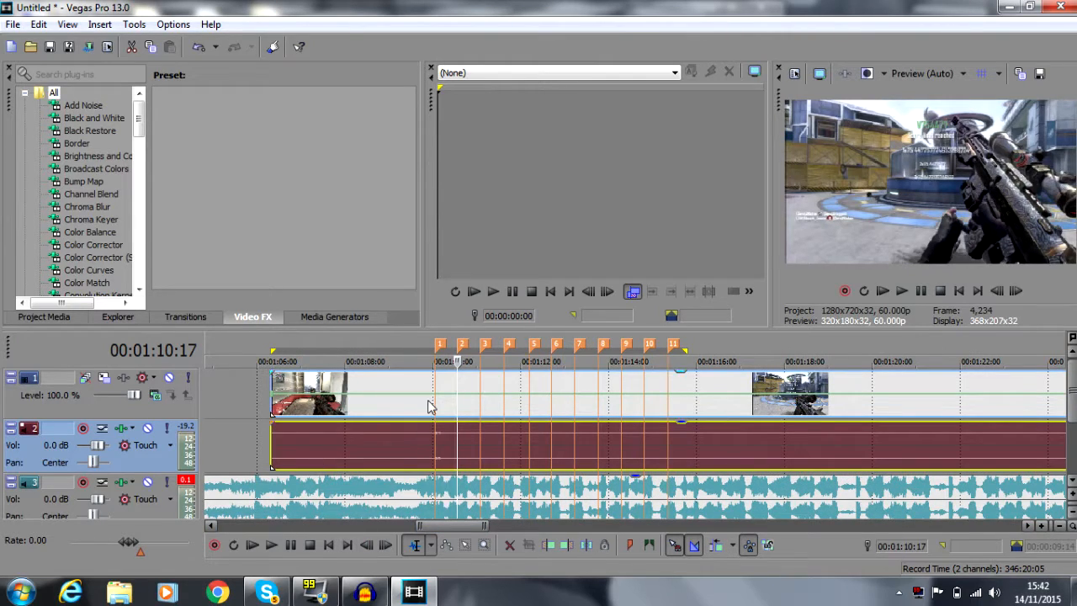
Step: Select the gameplay clip and add a velocity point on marker 1 at 00:01:10:02
{"action": "left_click", "coordinate": [375, 414]}
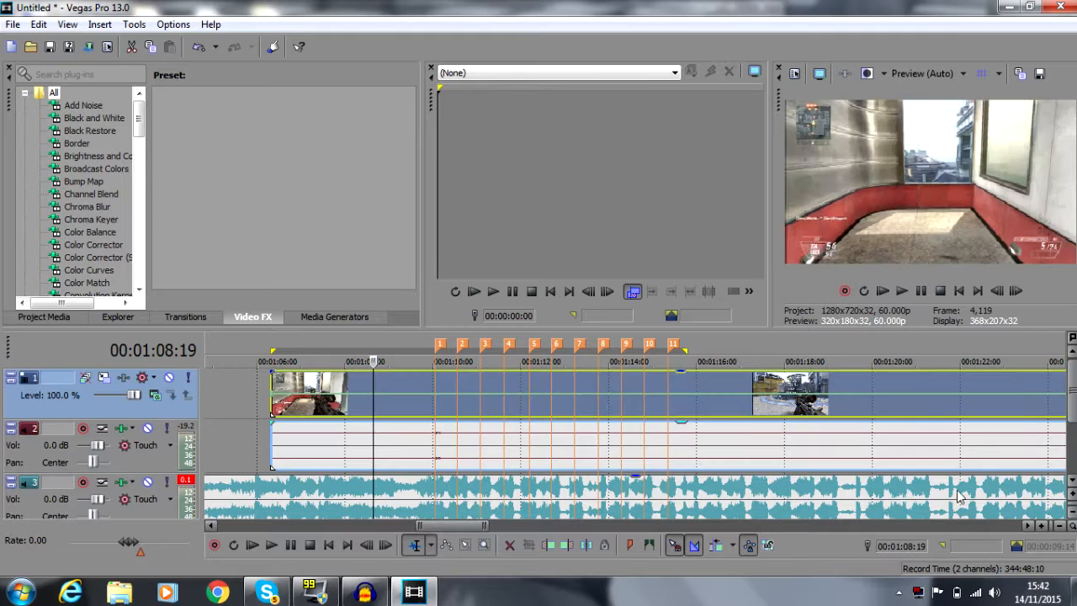
{"action": "left_click", "coordinate": [1041, 525]}
{"action": "left_click", "coordinate": [1041, 526]}
{"action": "left_click", "coordinate": [1041, 527]}
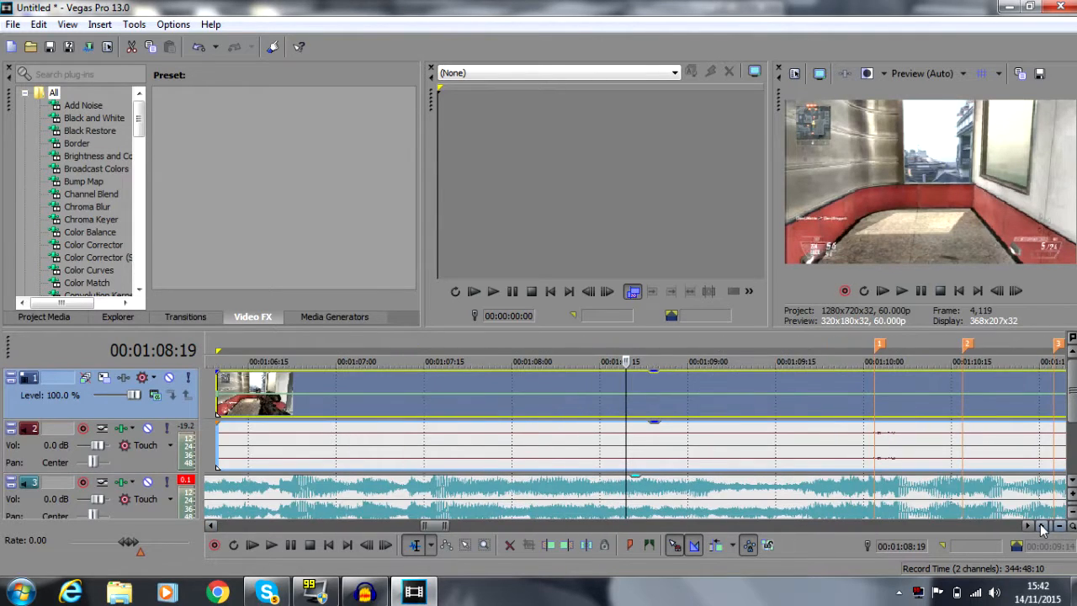
{"action": "left_click", "coordinate": [1060, 527]}
{"action": "left_click", "coordinate": [1060, 528]}
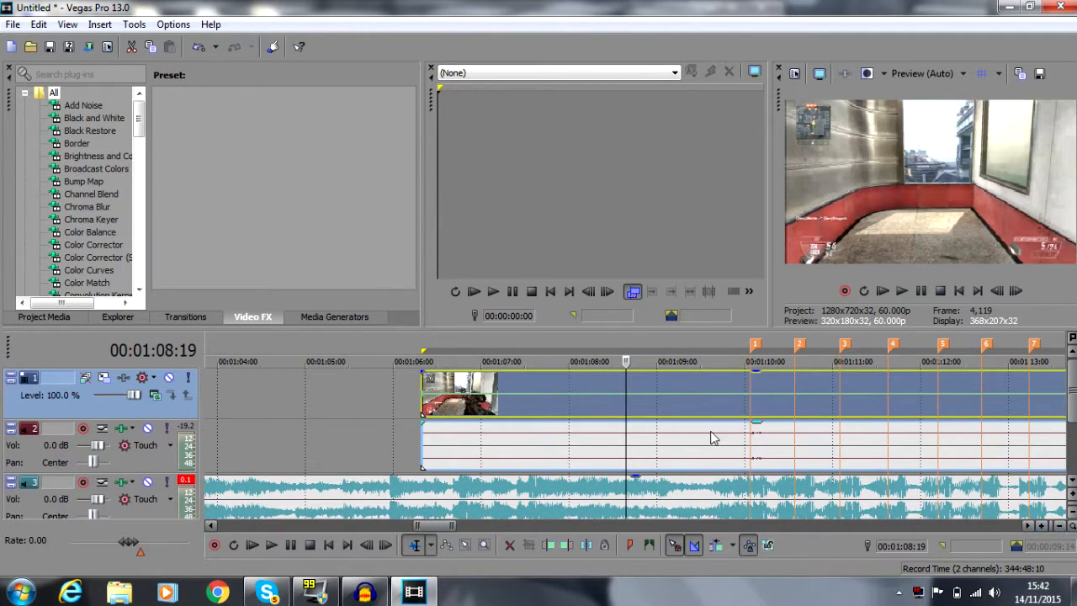
{"action": "left_click", "coordinate": [752, 400]}
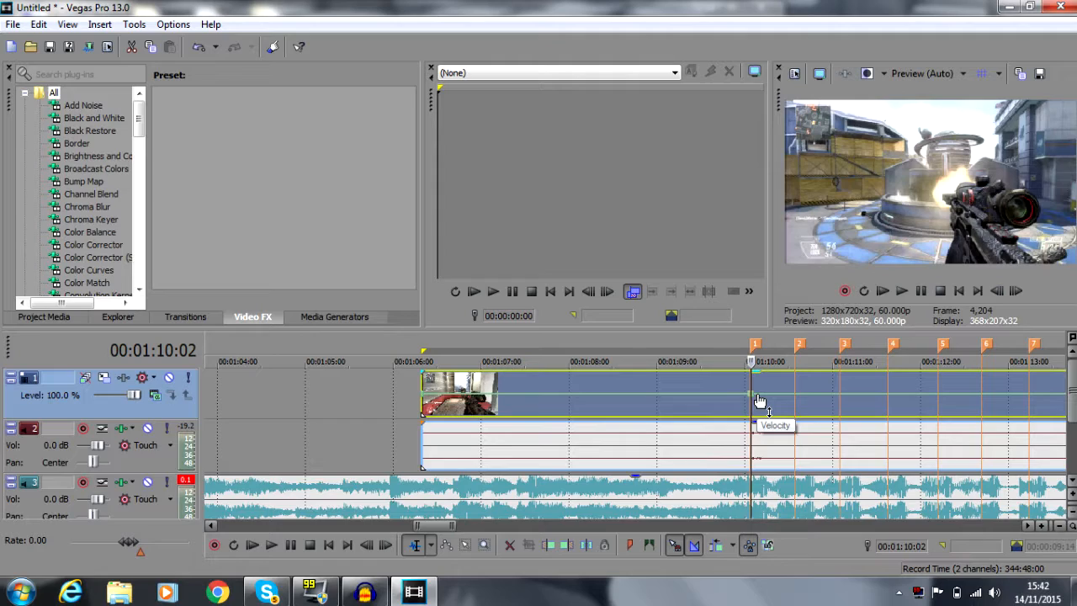
Step: Add a second velocity point just before marker 1 at 00:01:10:00 and lower its velocity slightly below 100%
{"action": "left_click", "coordinate": [993, 291]}
{"action": "left_click", "coordinate": [993, 291]}
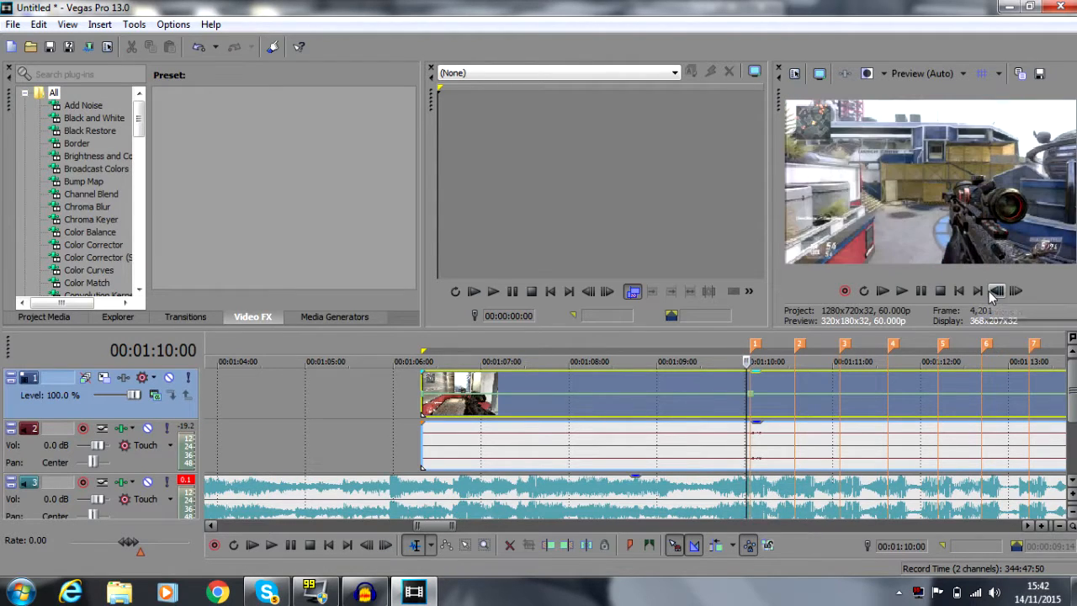
{"action": "left_click", "coordinate": [1041, 524]}
{"action": "left_click", "coordinate": [1041, 525]}
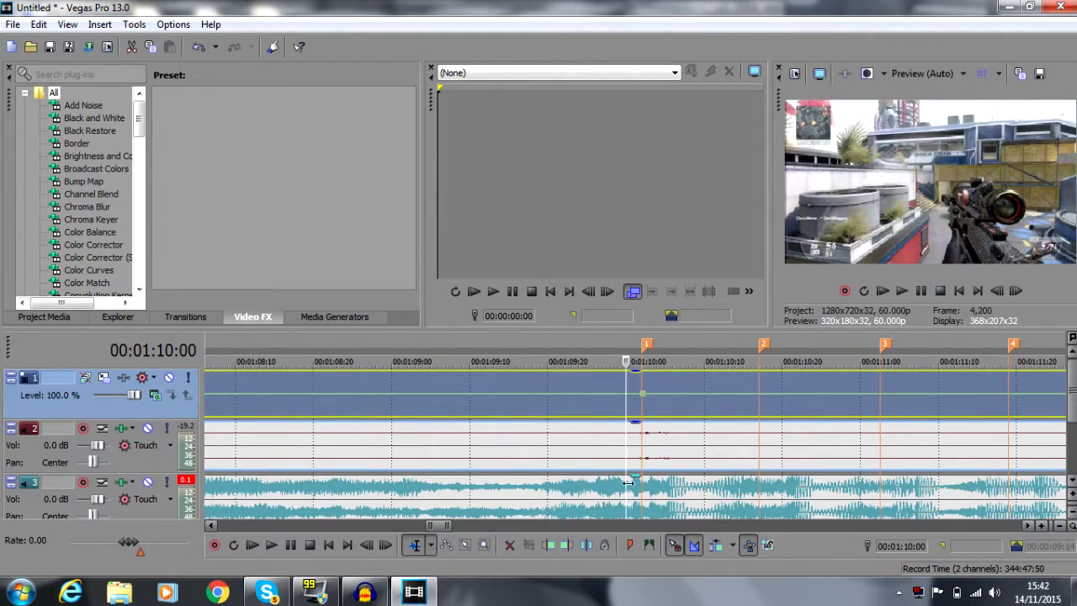
{"action": "right_click", "coordinate": [626, 397]}
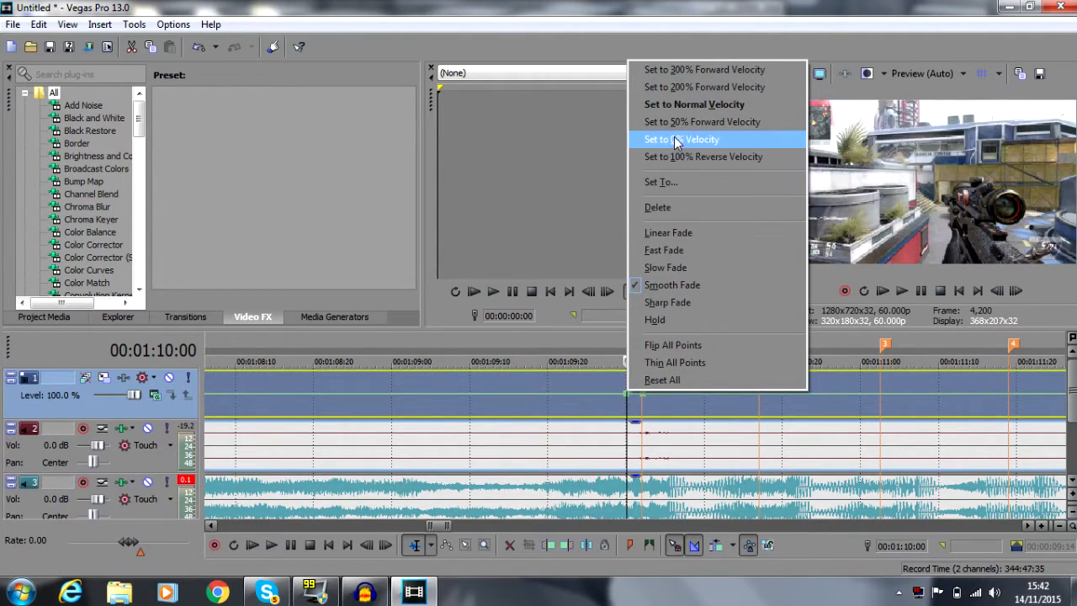
{"action": "left_click", "coordinate": [694, 185]}
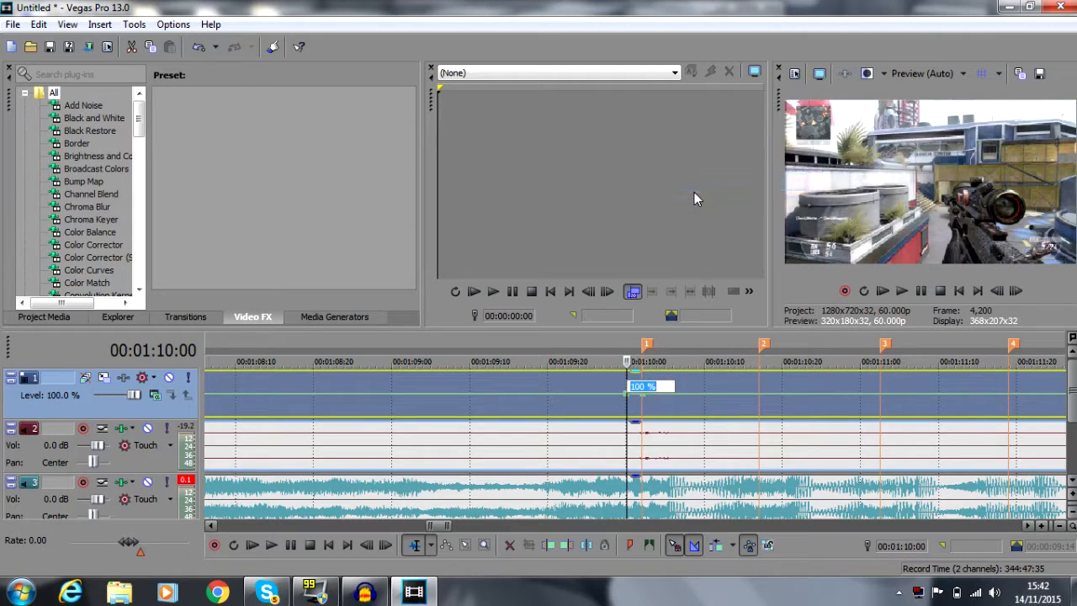
{"action": "key", "text": "Return"}
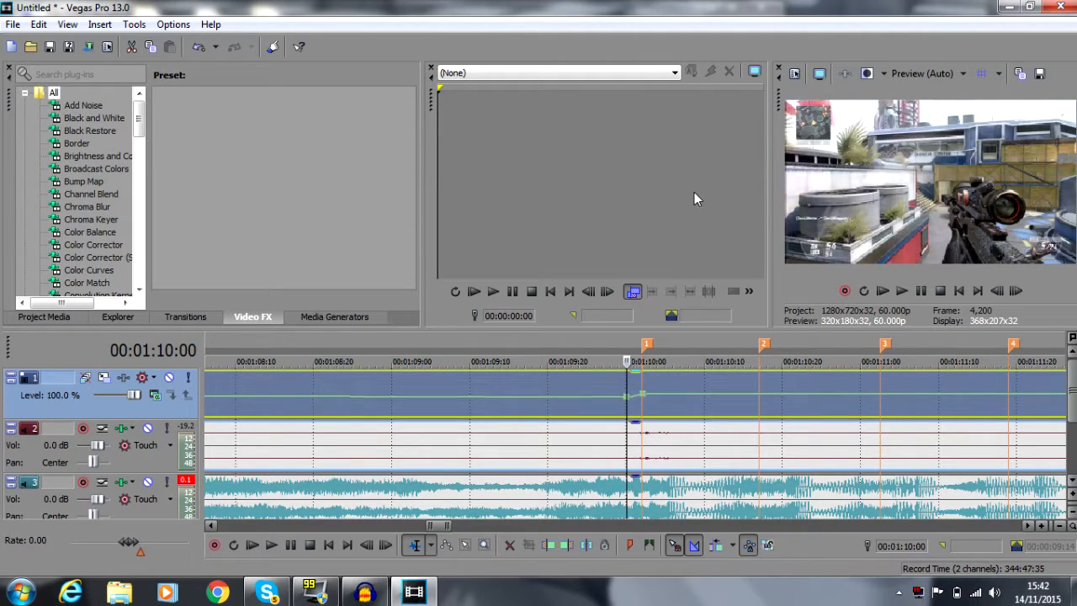
Step: Change the velocity segment between the two points before marker 1 to Slow Fade
{"action": "right_click", "coordinate": [640, 398]}
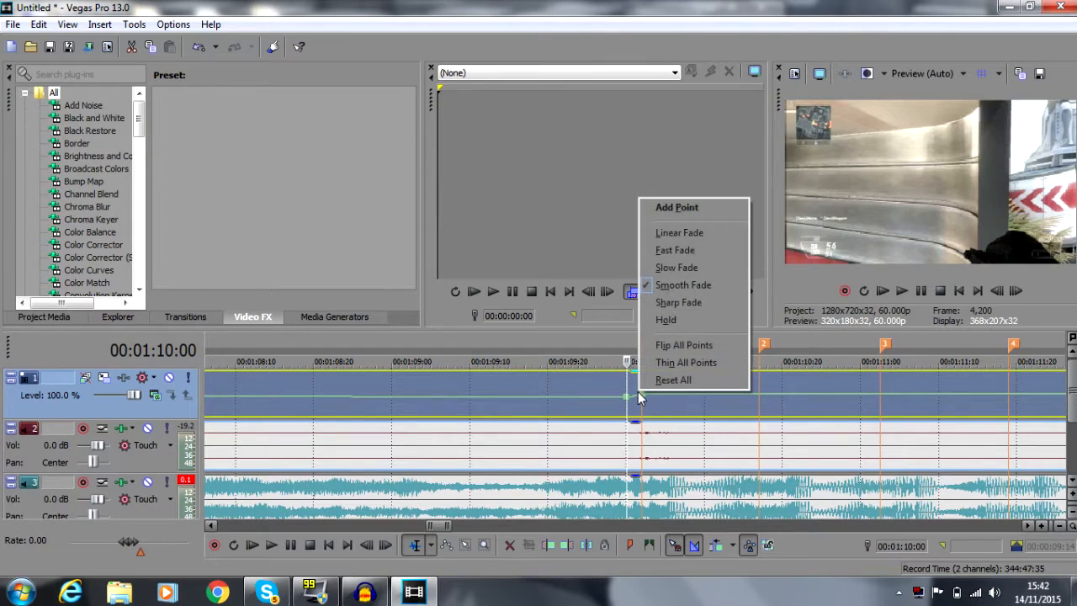
{"action": "left_click", "coordinate": [710, 267]}
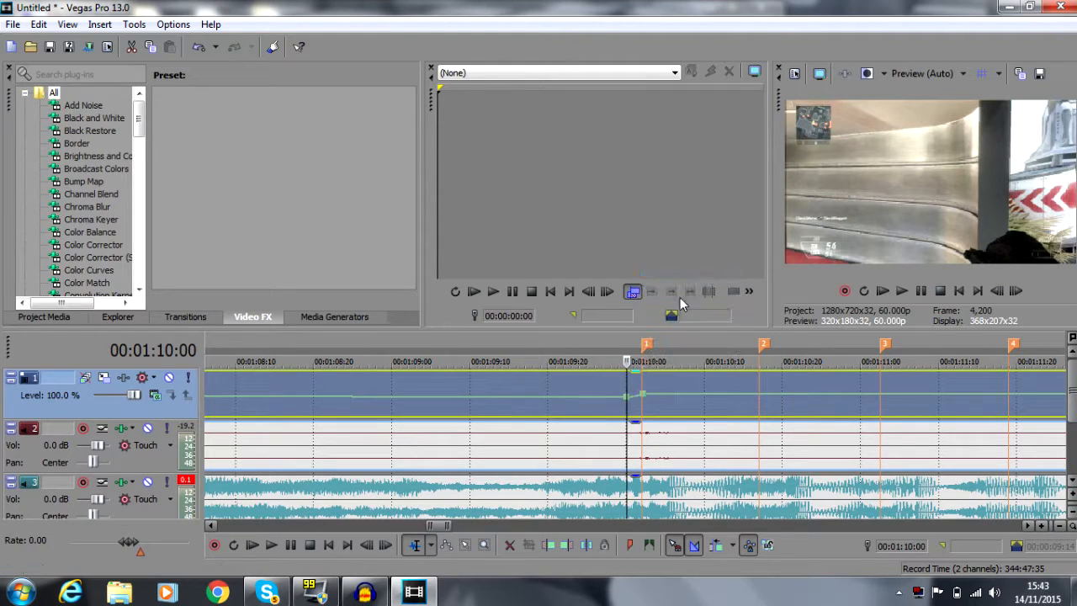
{"action": "right_click", "coordinate": [633, 398]}
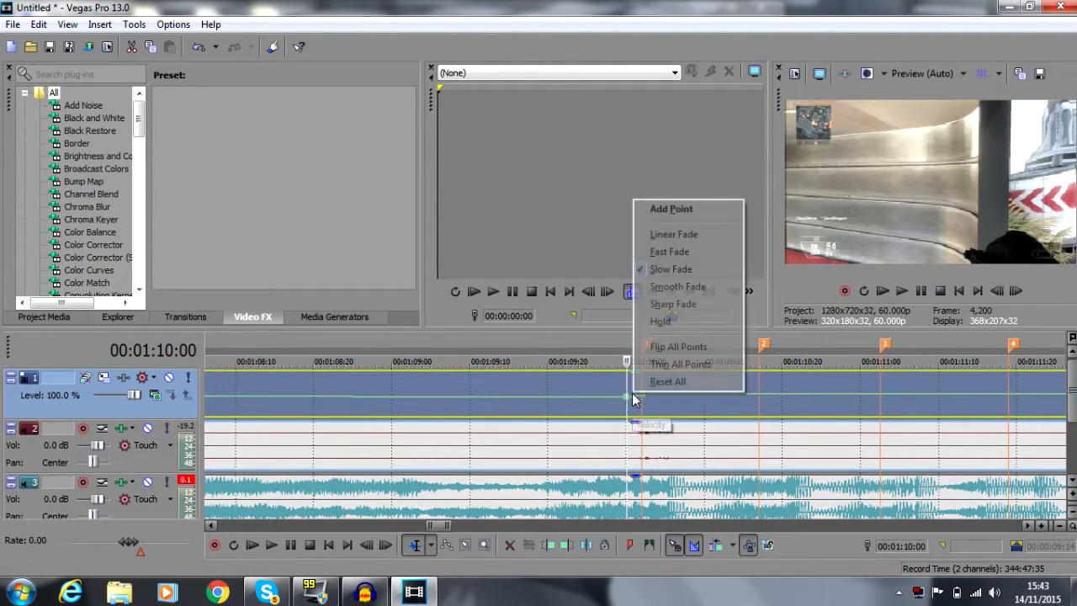
{"action": "left_click", "coordinate": [673, 270]}
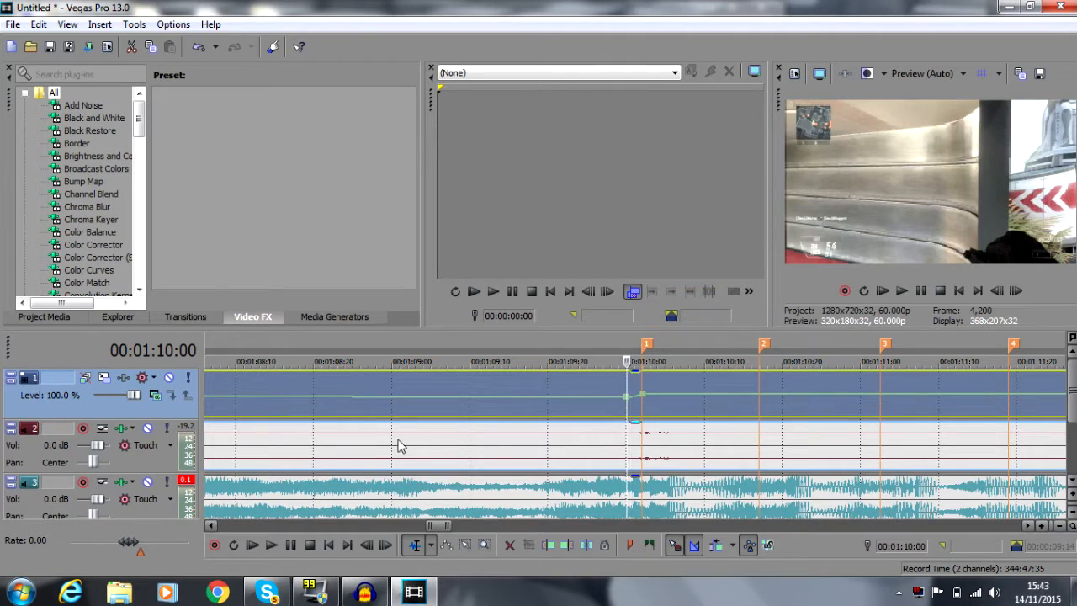
Step: Set the velocity point on marker 1 to 150%
{"action": "left_click_drag", "start_coordinate": [209, 523], "coordinate": [210, 523]}
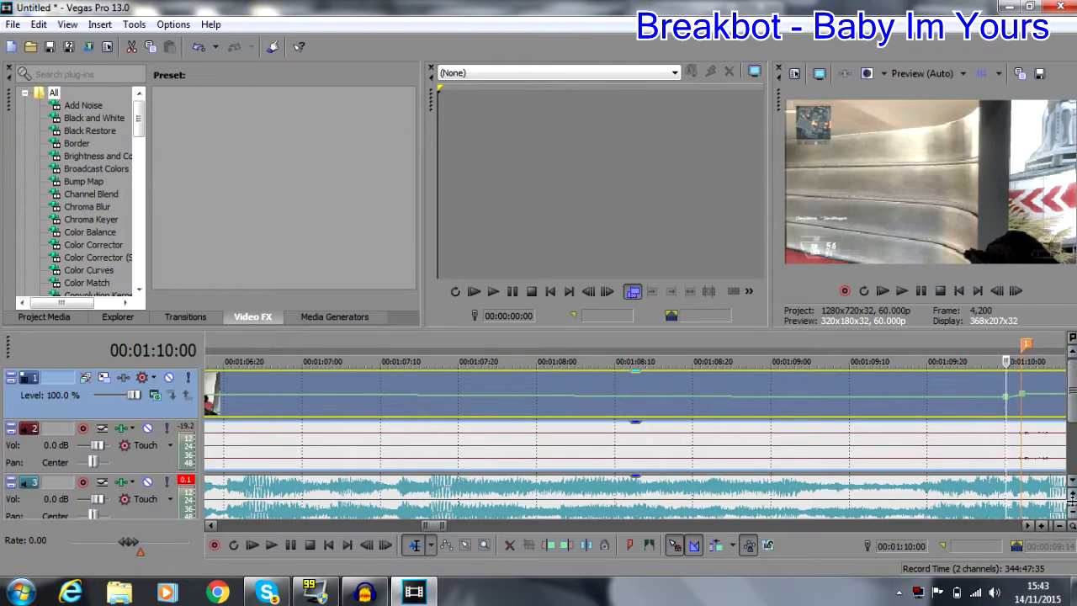
{"action": "left_click", "coordinate": [1027, 526]}
{"action": "left_click_drag", "start_coordinate": [1027, 526], "coordinate": [1013, 529]}
{"action": "left_click", "coordinate": [683, 411]}
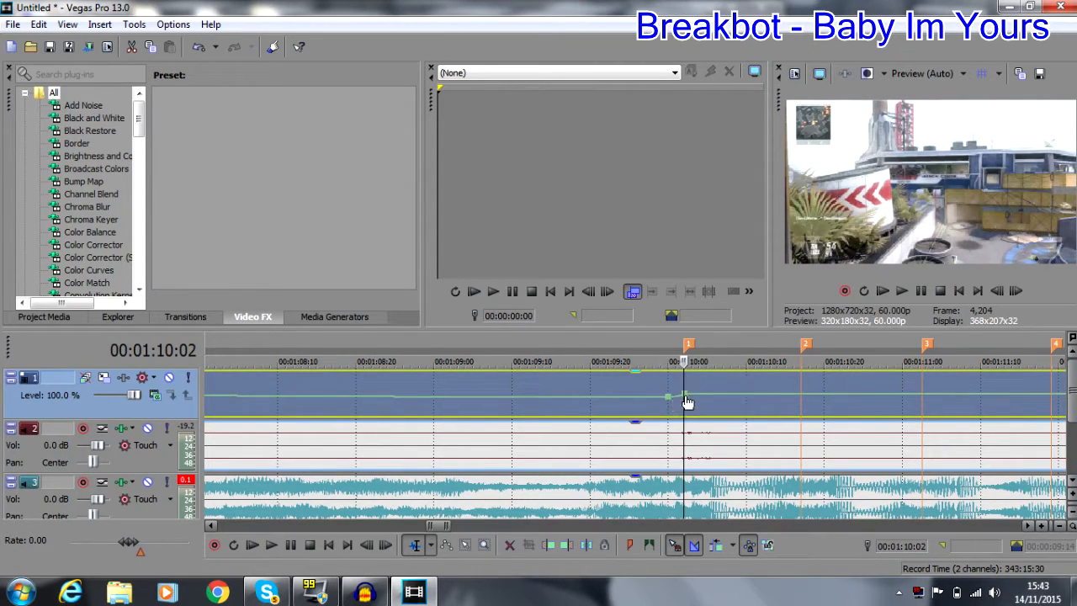
{"action": "right_click", "coordinate": [684, 395]}
{"action": "left_click", "coordinate": [721, 185]}
{"action": "key", "text": "Return"}
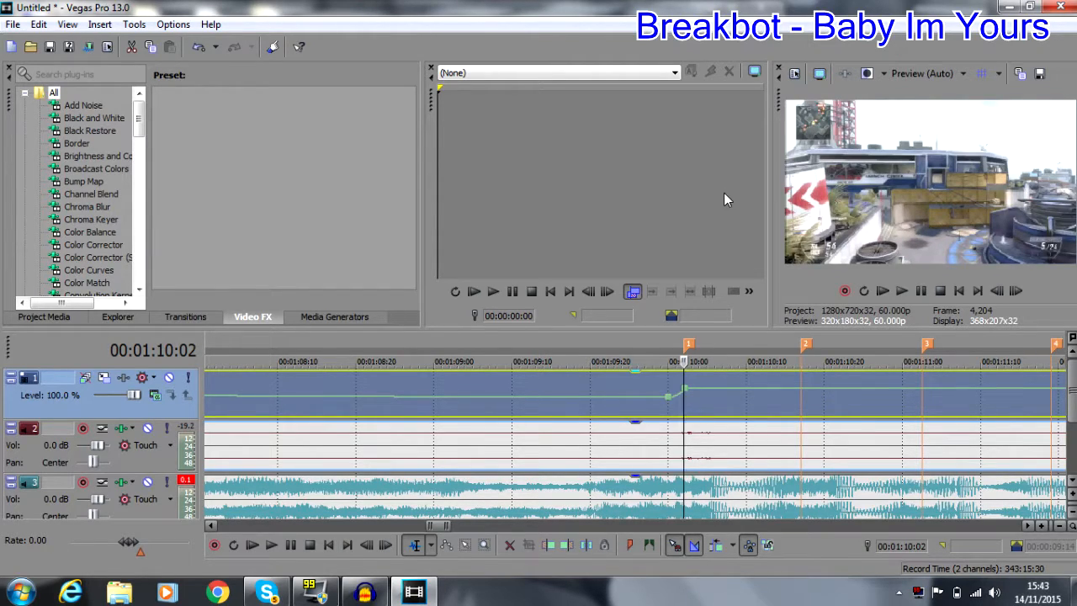
Step: Raise the velocity point on marker 1 to 200%
{"action": "right_click", "coordinate": [685, 394]}
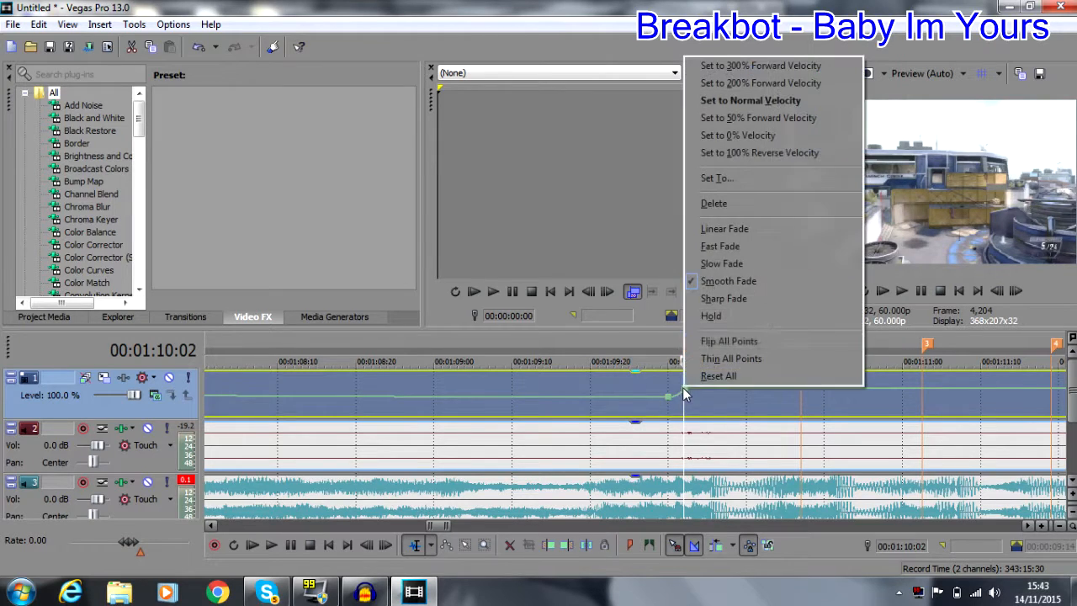
{"action": "left_click", "coordinate": [737, 177]}
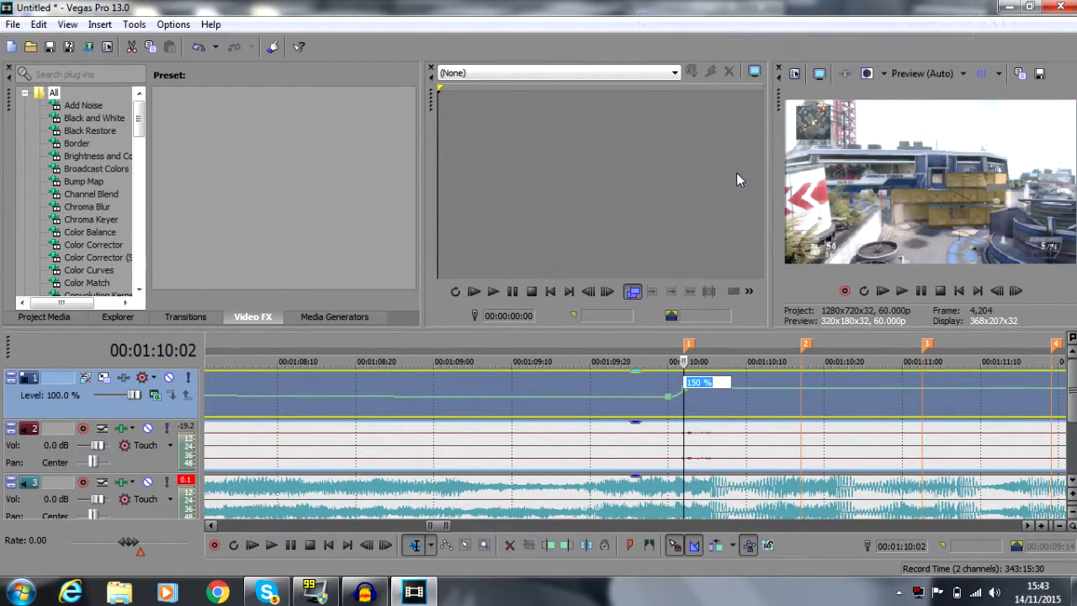
{"action": "type", "text": "200"}
{"action": "key", "text": "Return"}
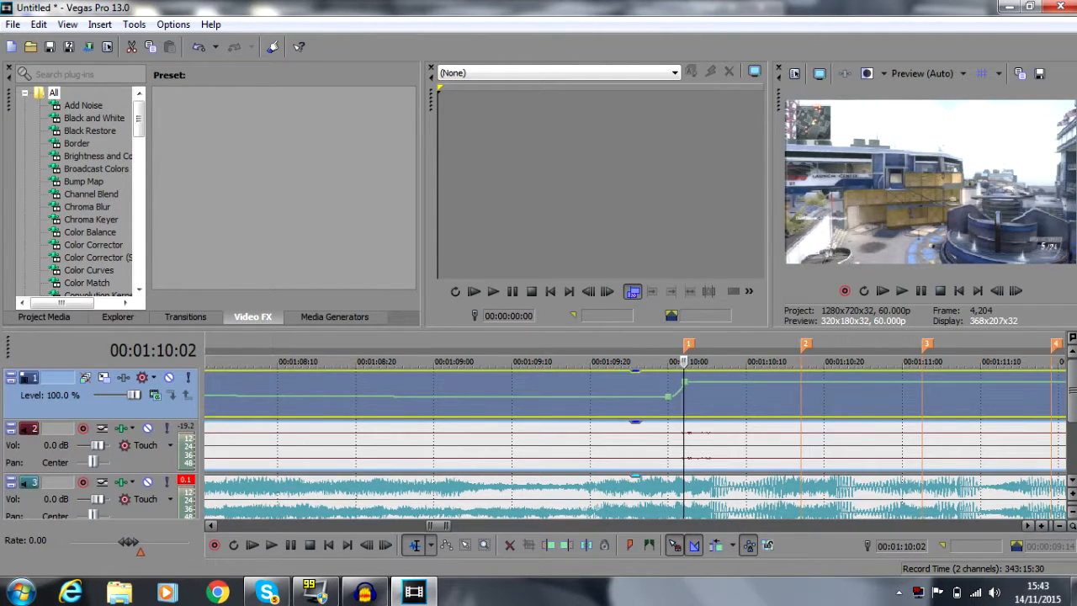
Step: Set the velocity point at the very start of the gameplay clip to 150%
{"action": "left_click", "coordinate": [210, 525]}
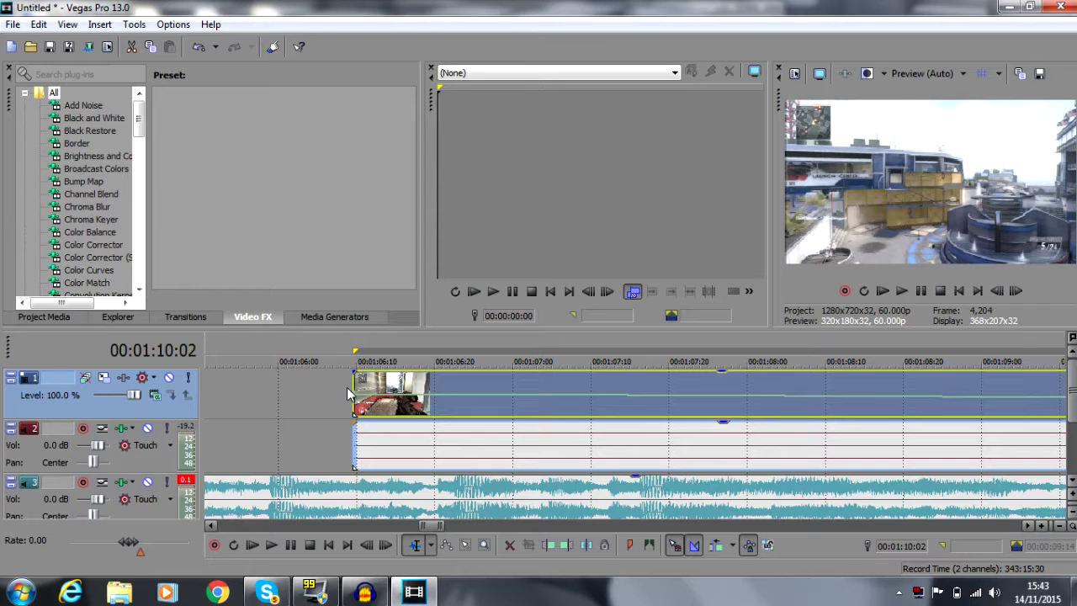
{"action": "right_click", "coordinate": [355, 398]}
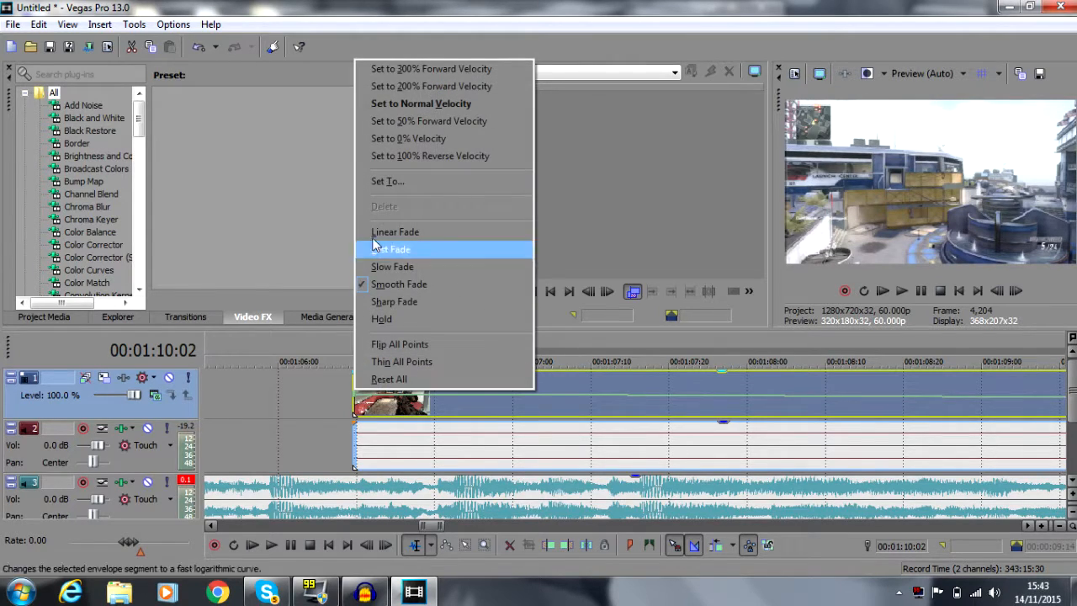
{"action": "left_click", "coordinate": [410, 174]}
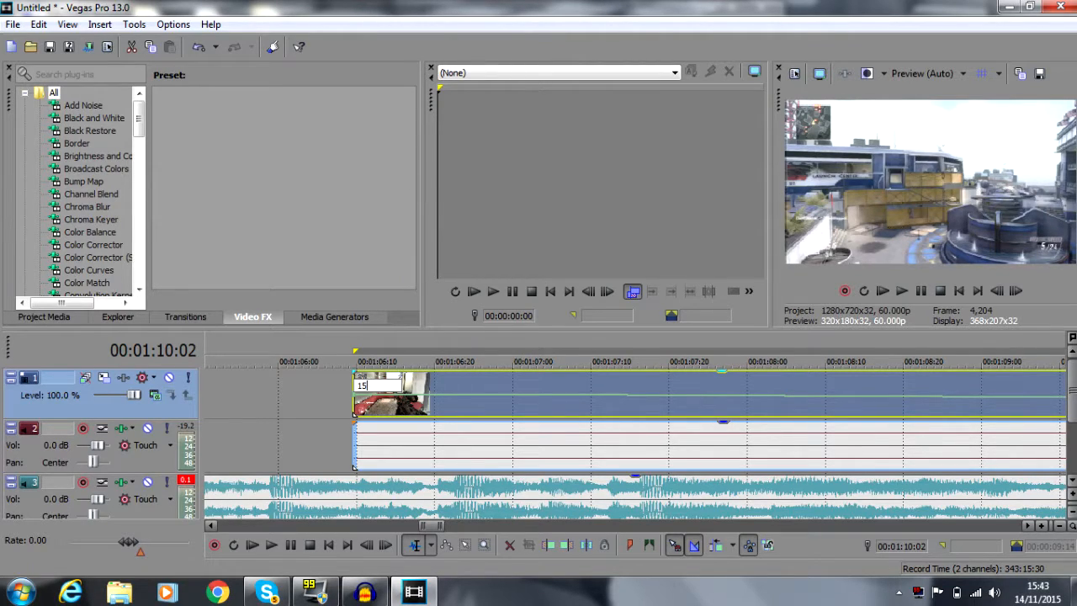
{"action": "key", "text": "Return"}
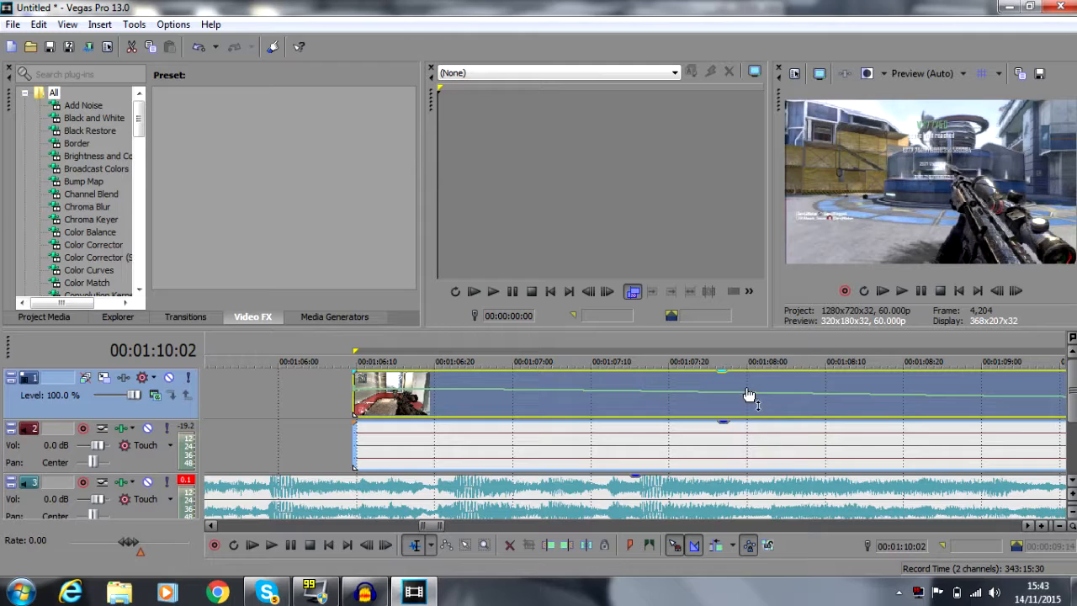
Step: Step back frame by frame from marker 1 to examine where the sniper shot falls relative to the beat
{"action": "left_click", "coordinate": [1060, 526]}
{"action": "left_click", "coordinate": [1059, 526]}
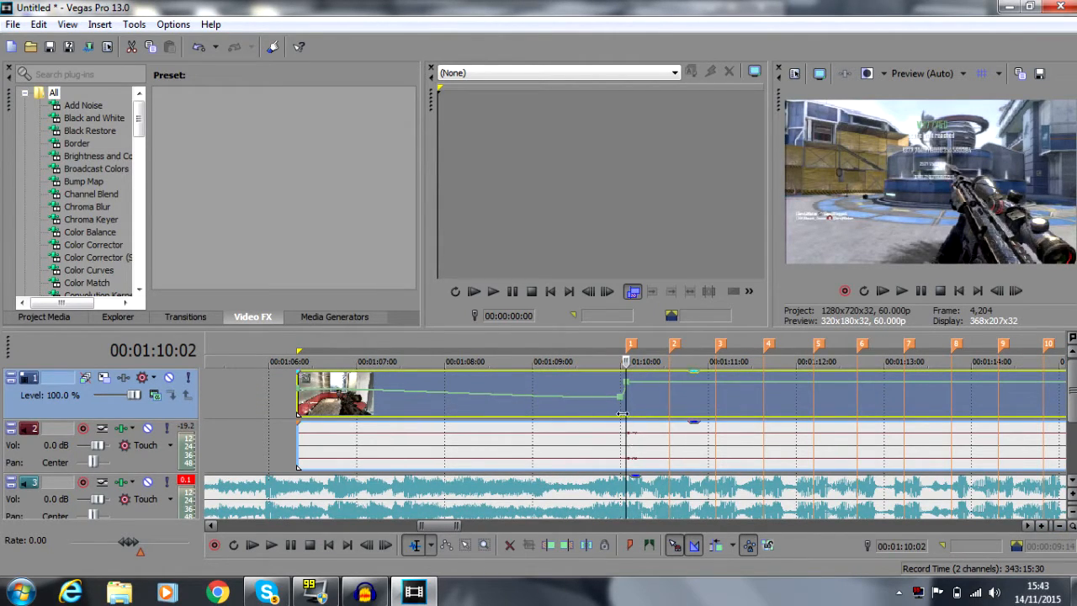
{"action": "left_click", "coordinate": [995, 291]}
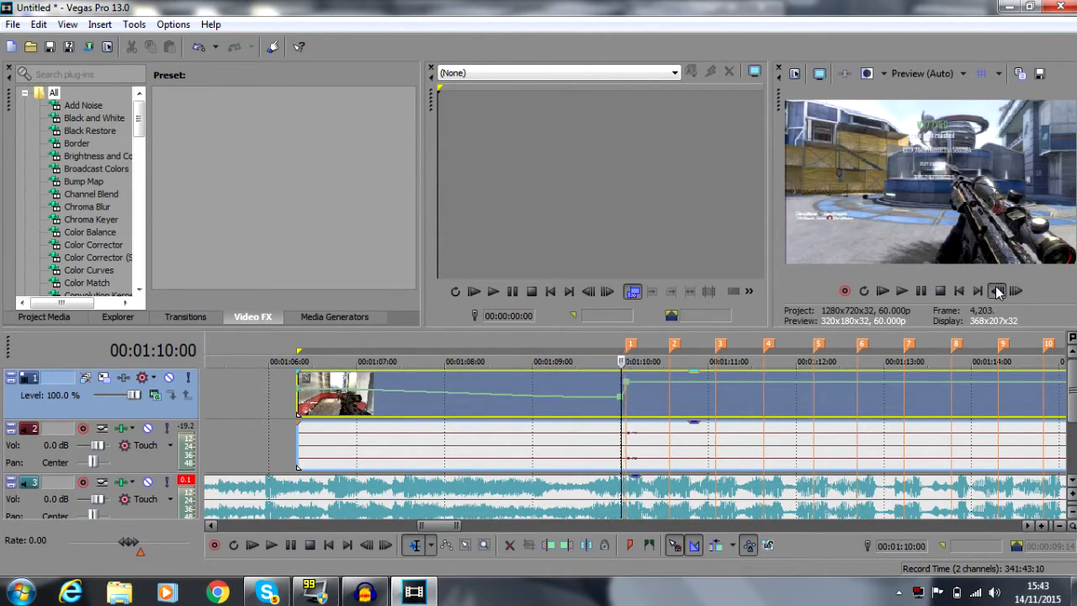
{"action": "left_click", "coordinate": [996, 290]}
{"action": "left_click", "coordinate": [996, 290]}
{"action": "left_click", "coordinate": [994, 291]}
{"action": "left_click", "coordinate": [994, 291]}
{"action": "left_click", "coordinate": [994, 291]}
{"action": "left_click", "coordinate": [994, 291]}
{"action": "left_click", "coordinate": [994, 291]}
{"action": "left_click", "coordinate": [994, 291]}
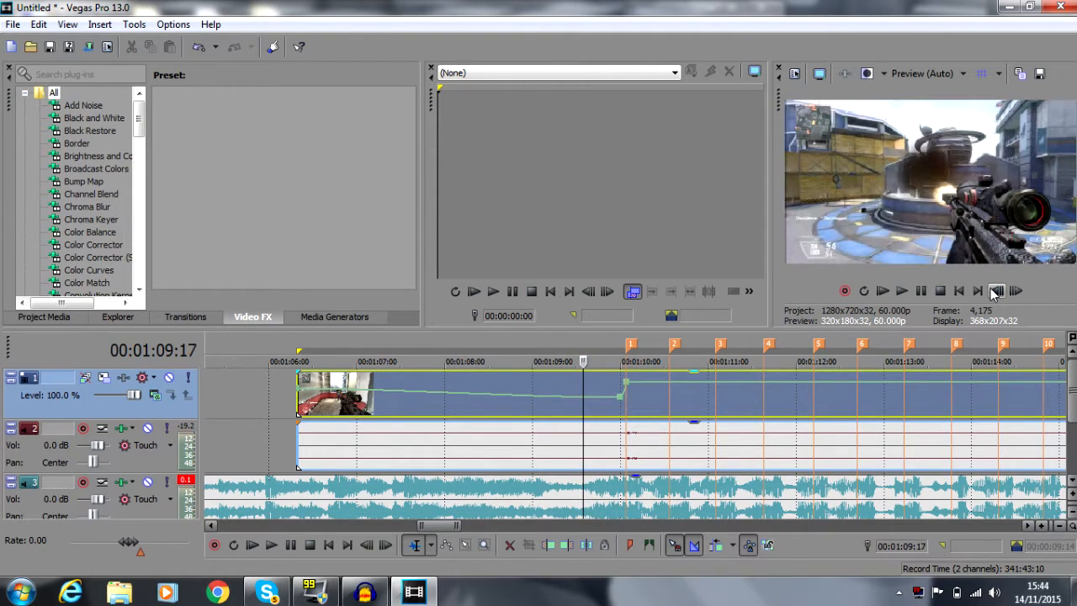
Step: Set the velocity point on marker 1 to 150%
{"action": "left_click", "coordinate": [627, 416]}
{"action": "right_click", "coordinate": [628, 395]}
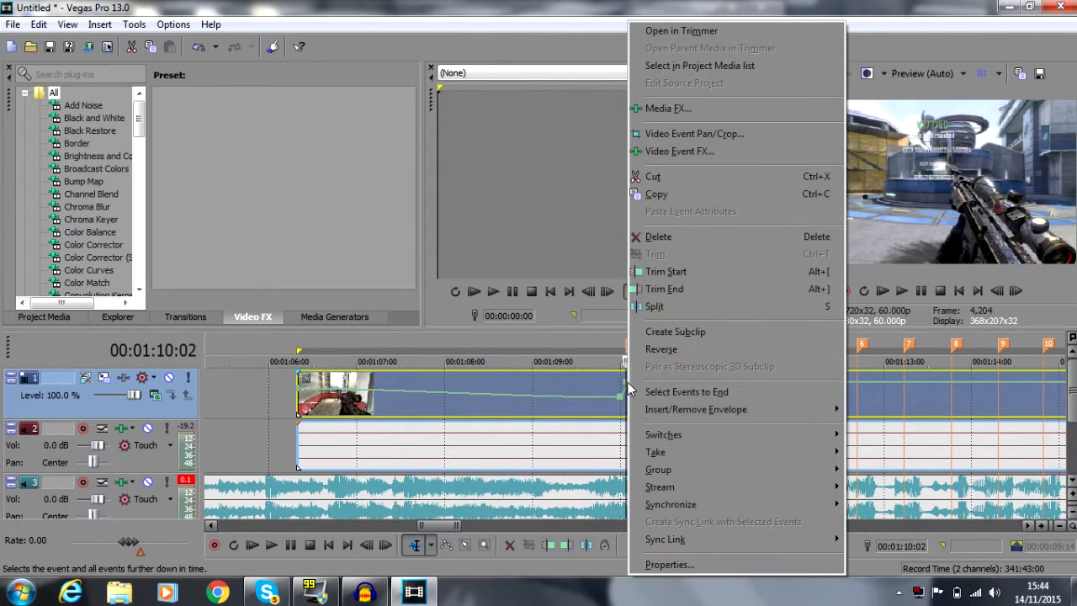
{"action": "right_click", "coordinate": [625, 387]}
{"action": "right_click", "coordinate": [625, 387]}
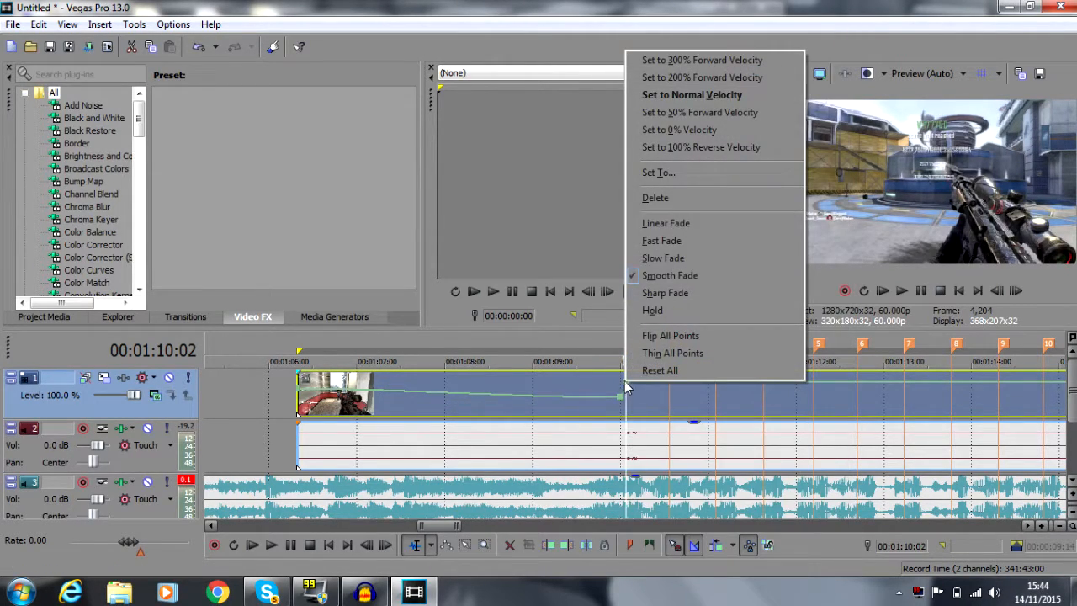
{"action": "left_click", "coordinate": [668, 172]}
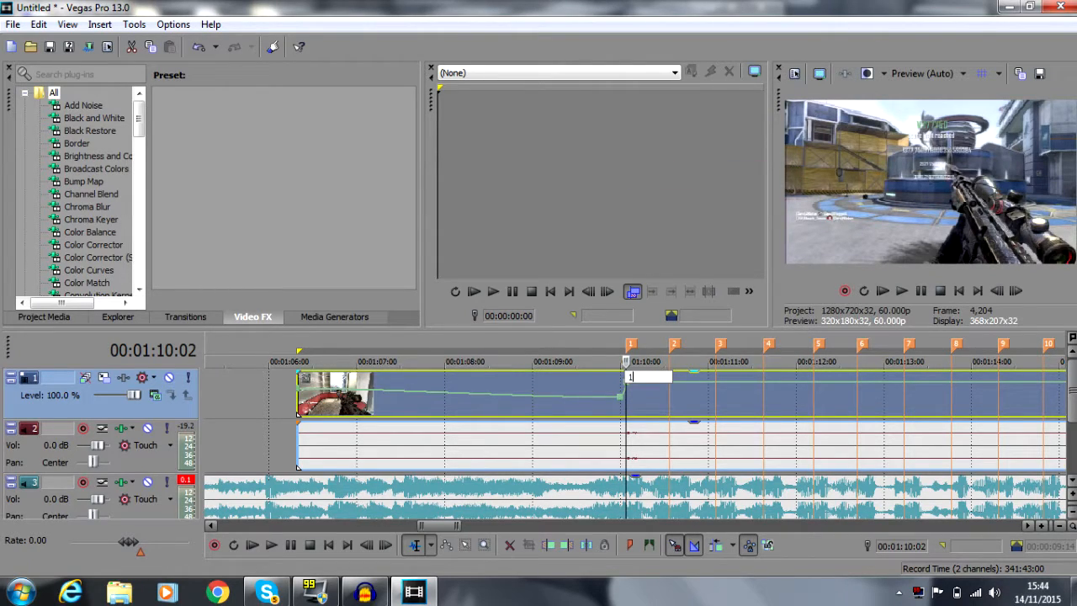
{"action": "type", "text": "150"}
{"action": "key", "text": "Return"}
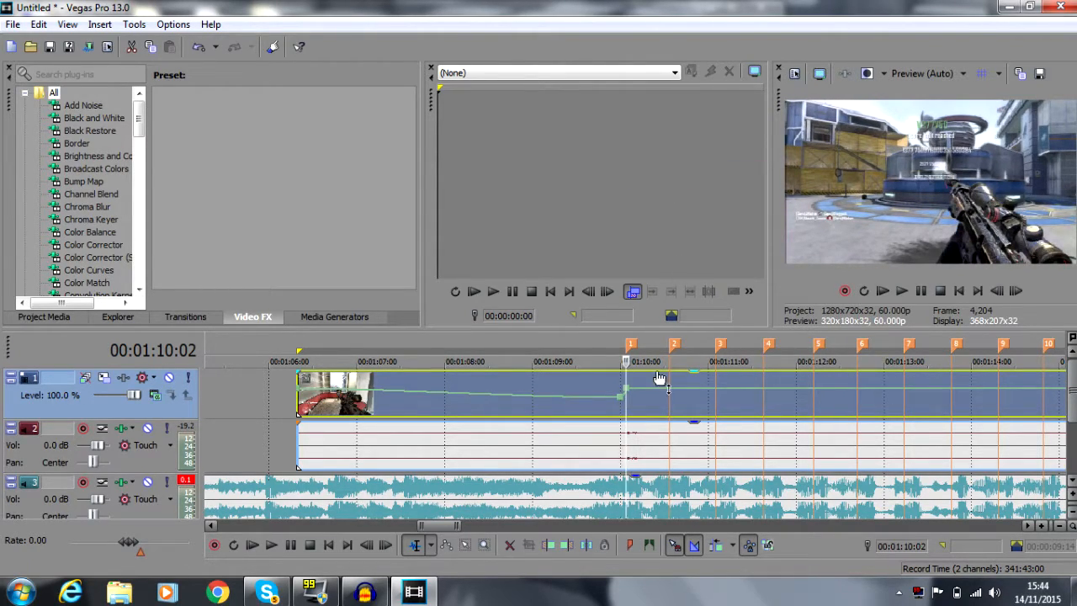
Step: Set the velocity point at the start of the gameplay clip to 125%
{"action": "right_click", "coordinate": [297, 393]}
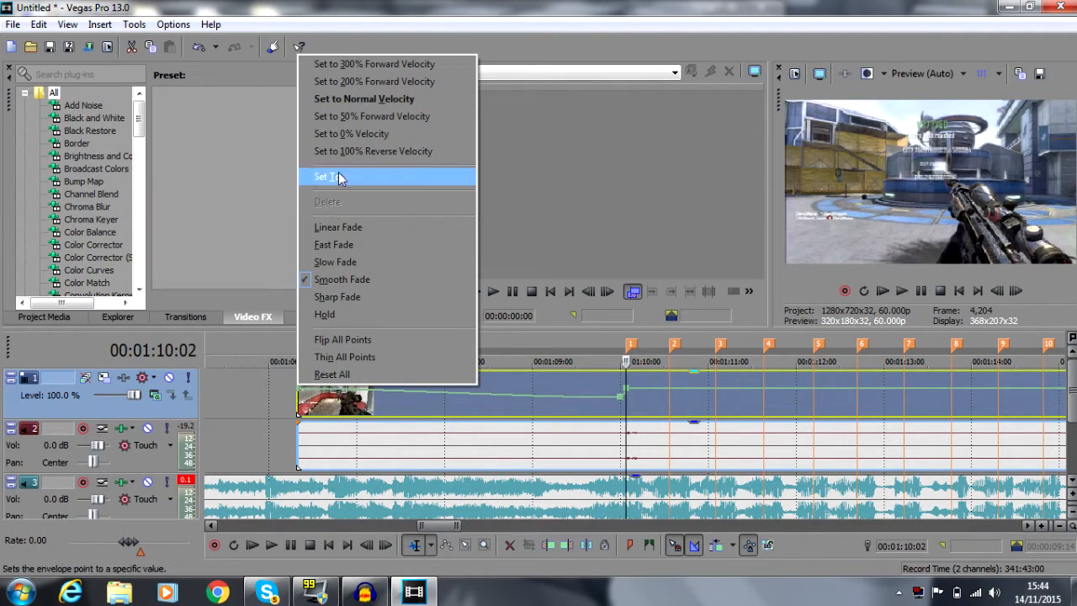
{"action": "left_click", "coordinate": [340, 173]}
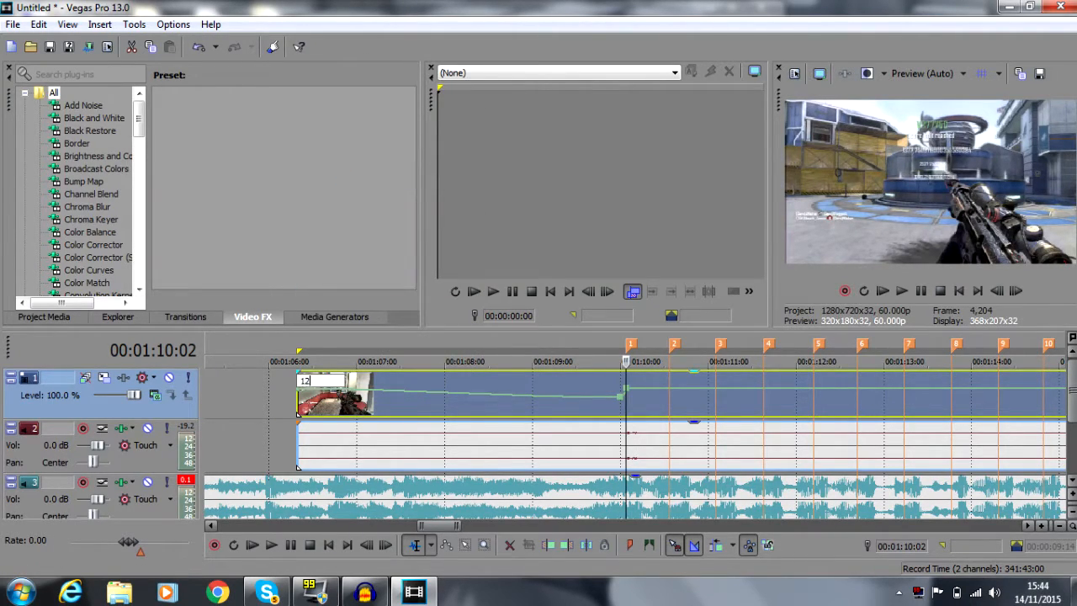
{"action": "type", "text": "125"}
{"action": "key", "text": "Return"}
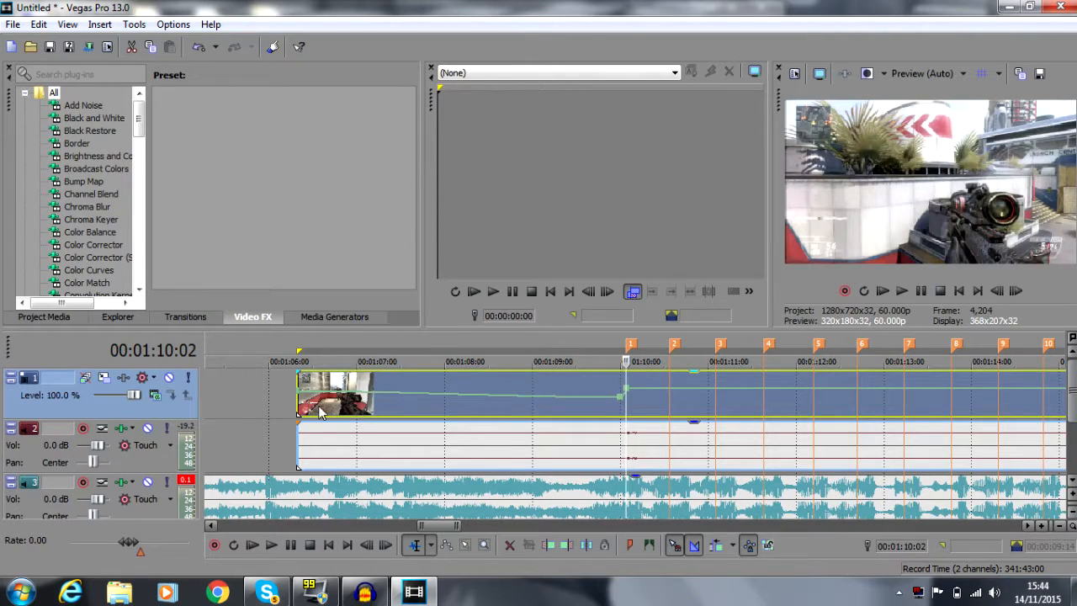
Step: Set the clip's starting velocity point to 130% and check the shot's timing on the frames around marker 1
{"action": "right_click", "coordinate": [299, 395]}
{"action": "left_click", "coordinate": [320, 178]}
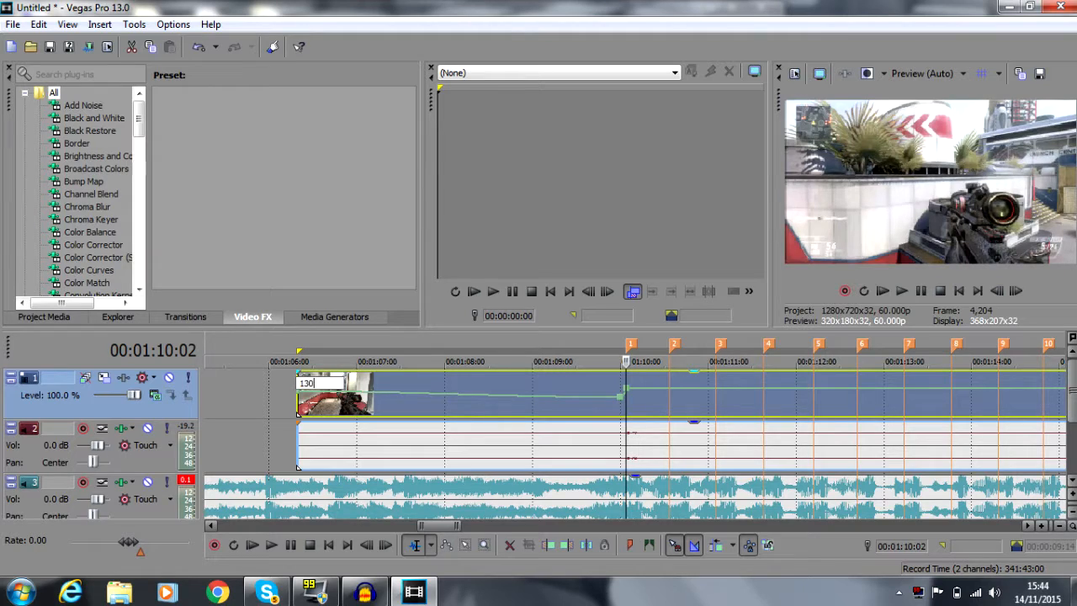
{"action": "type", "text": "130"}
{"action": "key", "text": "Return"}
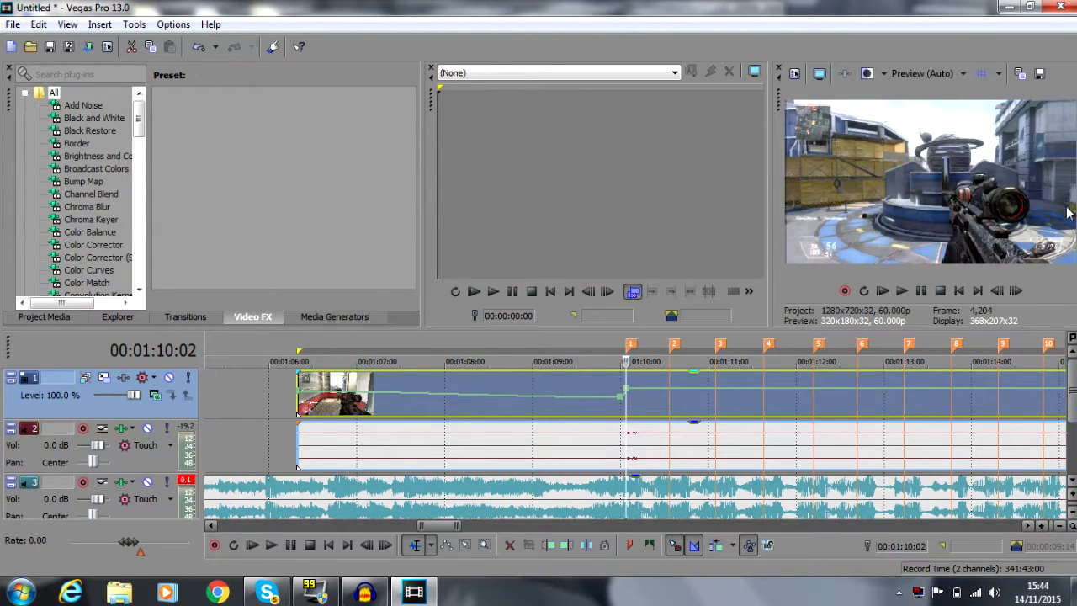
{"action": "left_click", "coordinate": [1015, 291]}
{"action": "left_click", "coordinate": [1015, 291]}
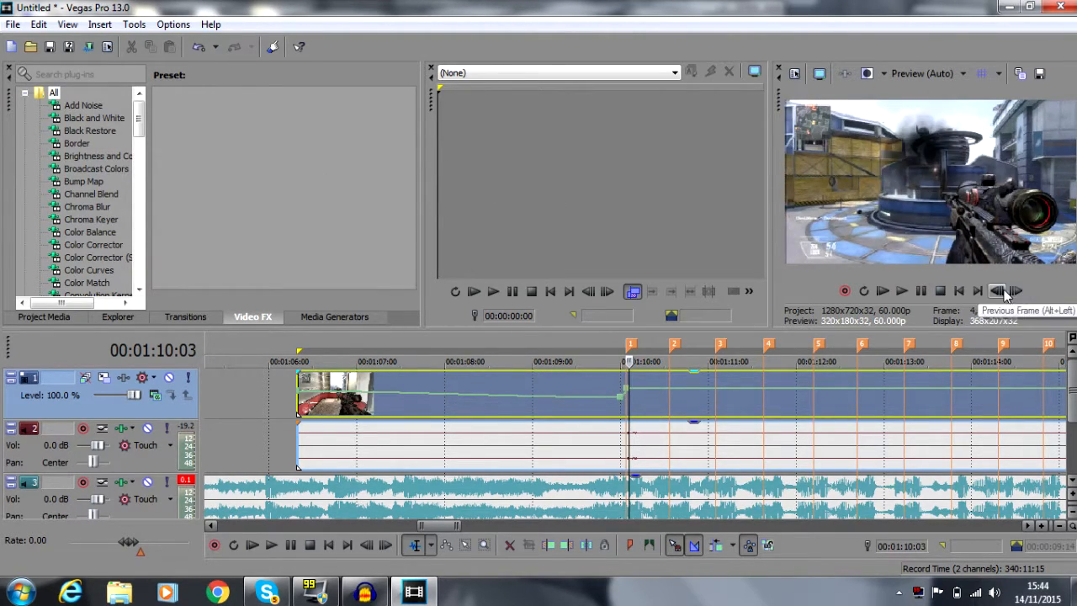
{"action": "left_click", "coordinate": [1005, 289]}
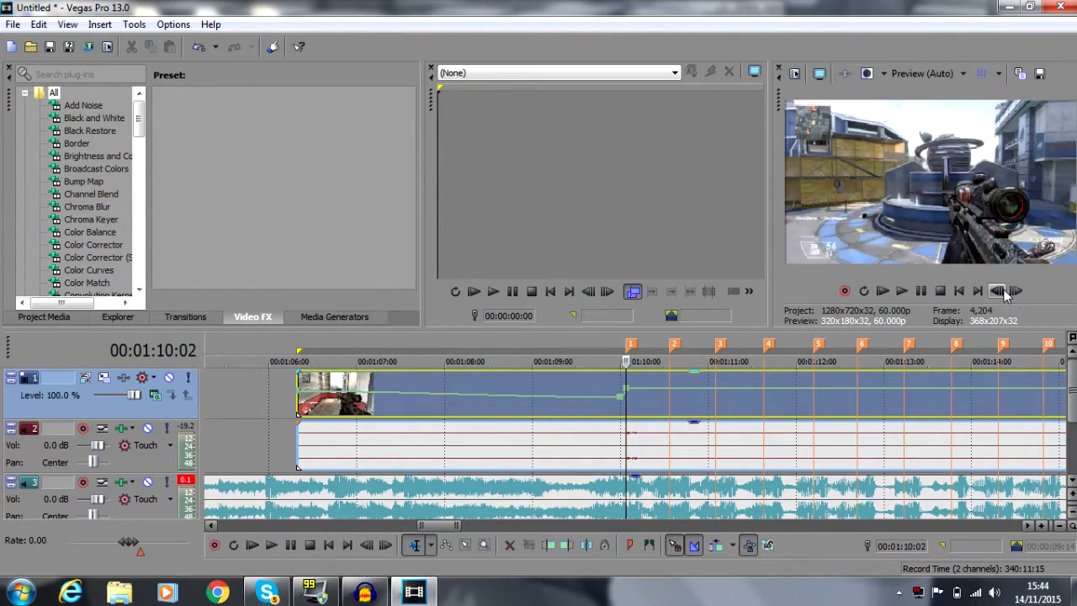
Step: Set the velocity point at the start of the gameplay clip to 132%
{"action": "right_click", "coordinate": [299, 386]}
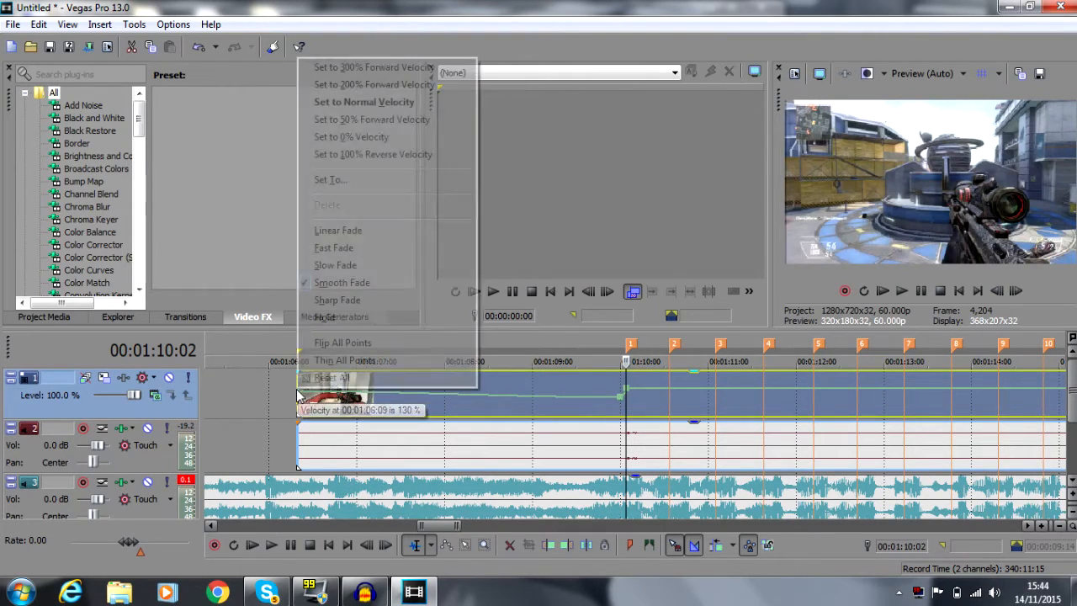
{"action": "left_click", "coordinate": [361, 174]}
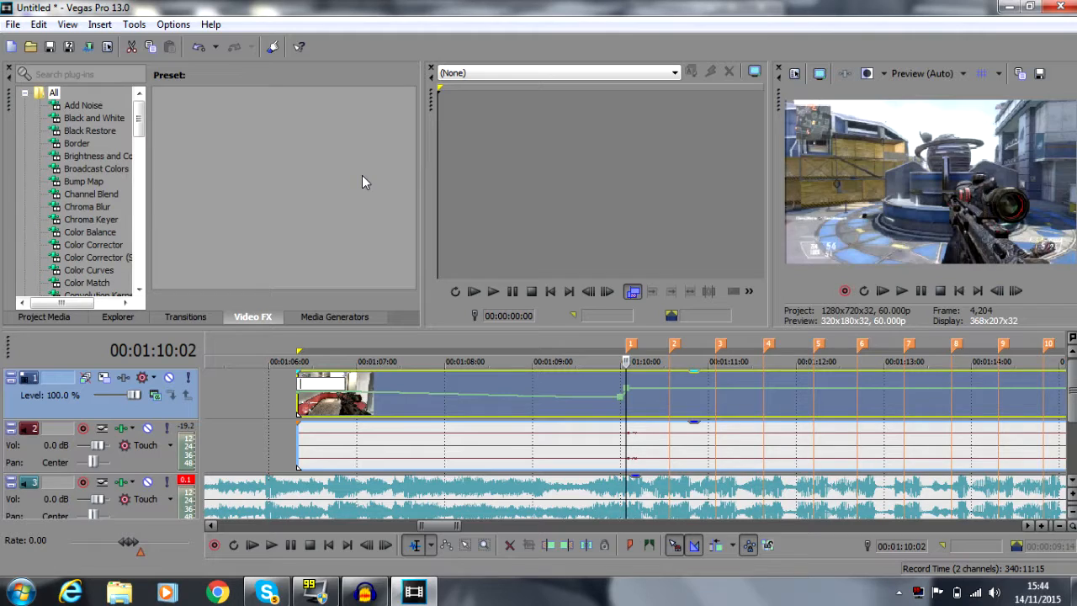
{"action": "type", "text": "132"}
{"action": "key", "text": "Return"}
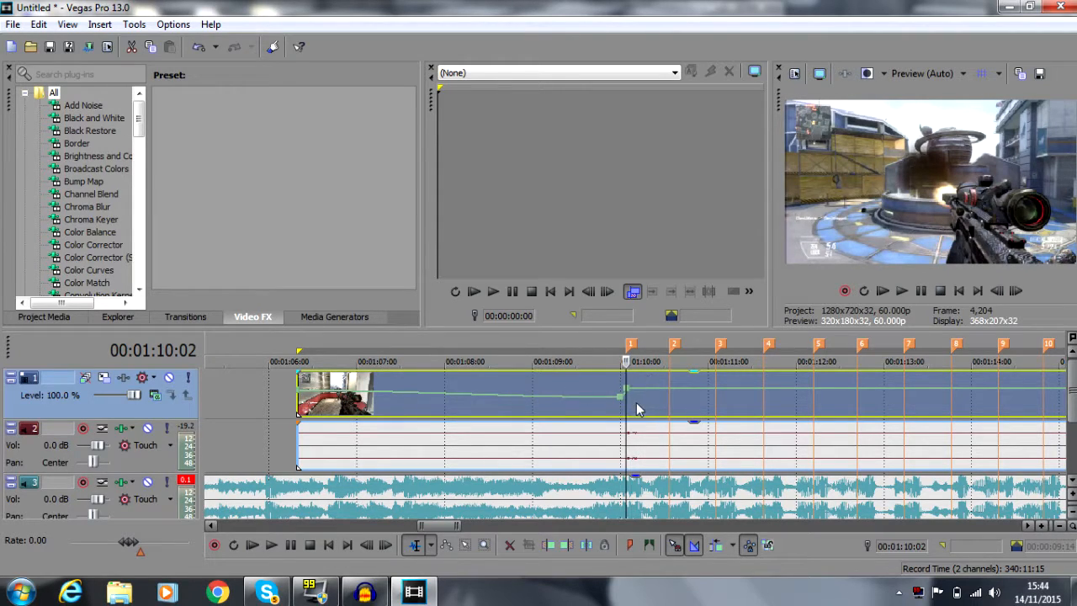
Step: Add a velocity point midway between markers 1 and 2 and set it to 50% forward velocity
{"action": "left_click", "coordinate": [1042, 525]}
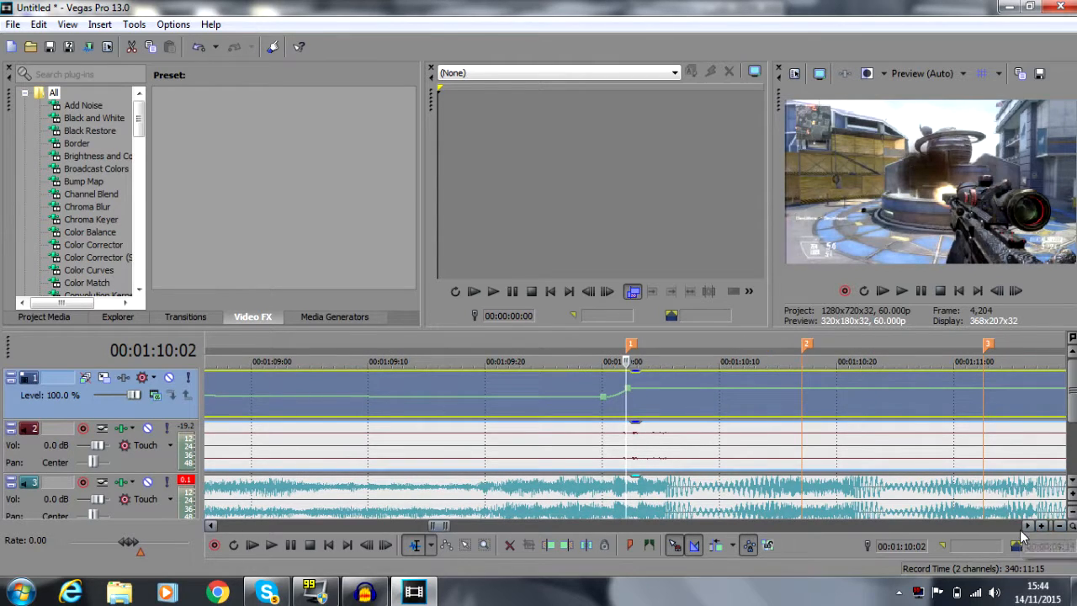
{"action": "left_click", "coordinate": [1028, 525]}
{"action": "left_click", "coordinate": [1028, 526]}
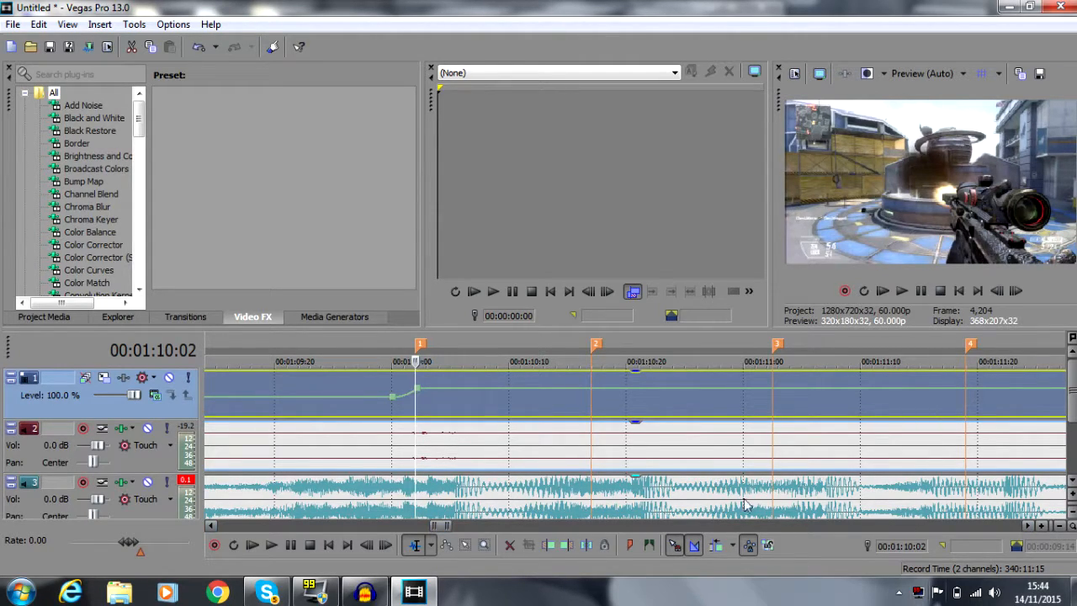
{"action": "right_click", "coordinate": [503, 392]}
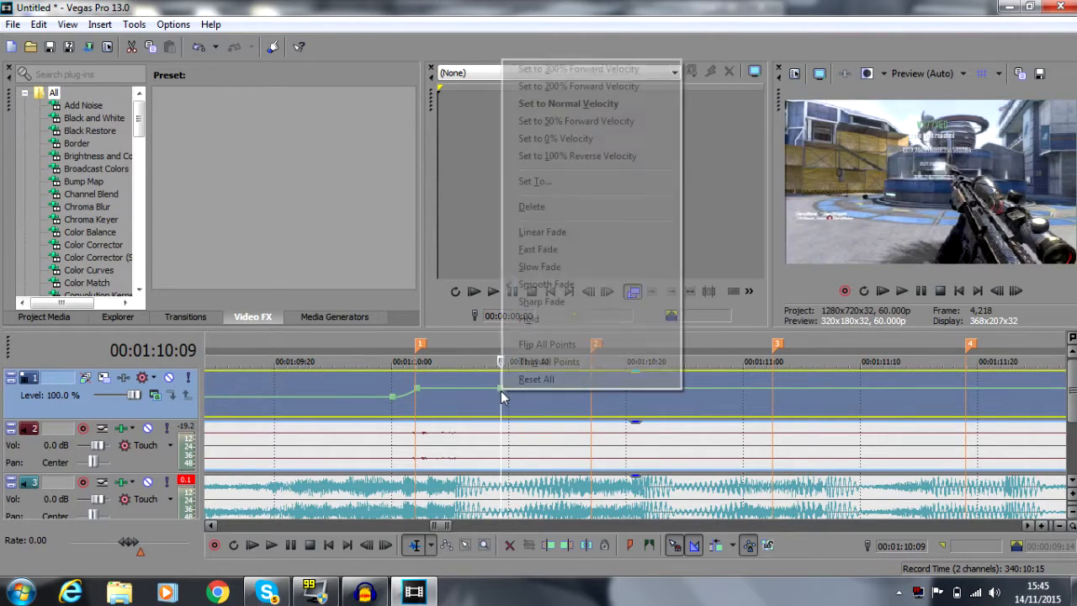
{"action": "left_click", "coordinate": [613, 121]}
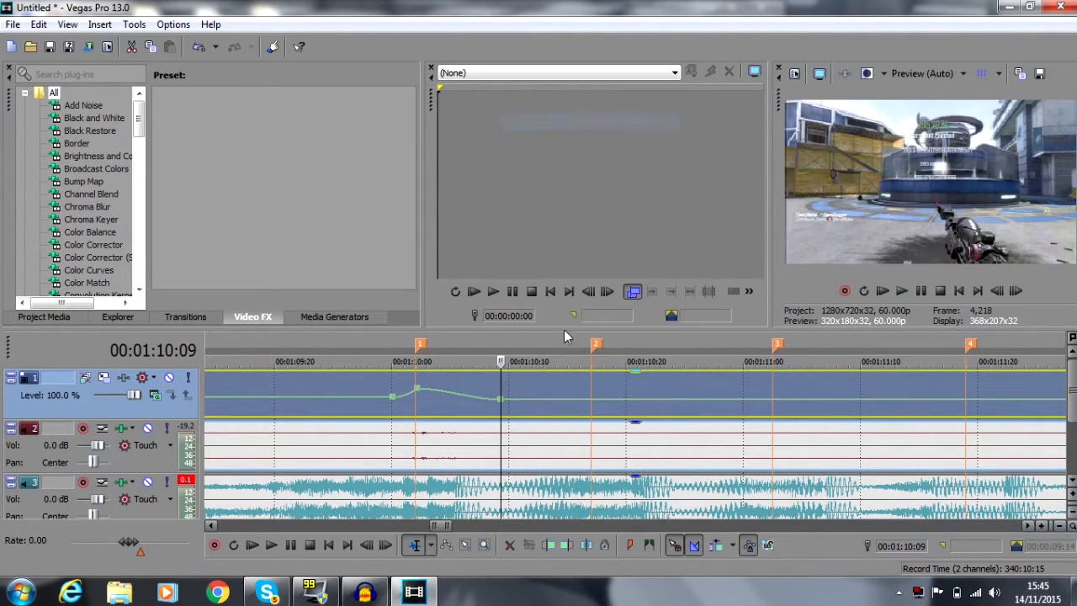
Step: Add a velocity point on marker 2 and set it to 200% forward velocity
{"action": "double_click", "coordinate": [593, 402]}
{"action": "right_click", "coordinate": [592, 400]}
{"action": "left_click", "coordinate": [684, 93]}
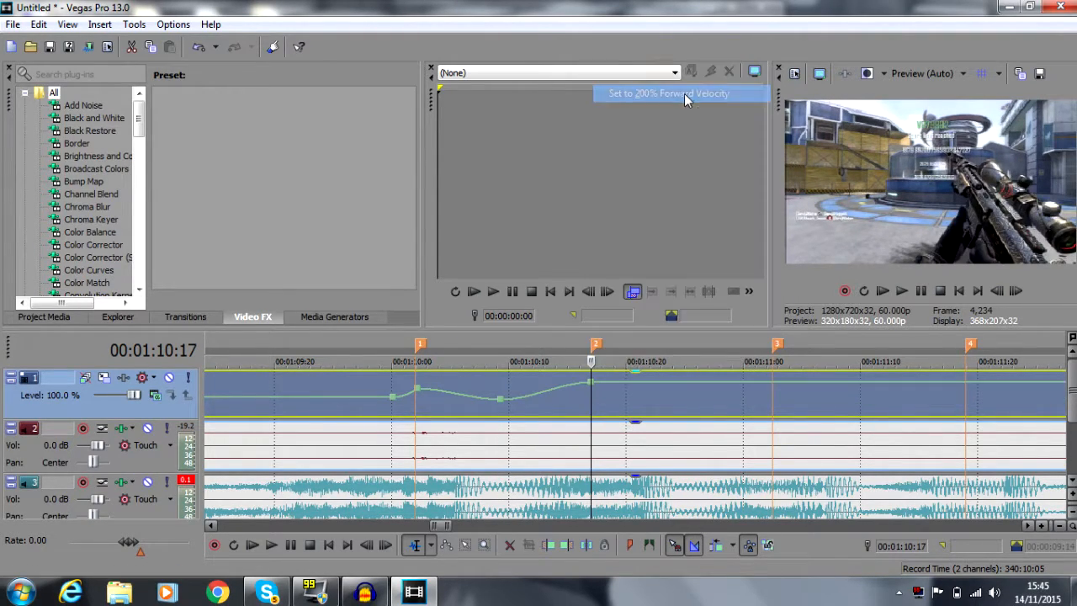
Step: Change the velocity segment after marker 1 to Fast Fade and the segment leading into marker 2 to Slow Fade
{"action": "right_click", "coordinate": [459, 401]}
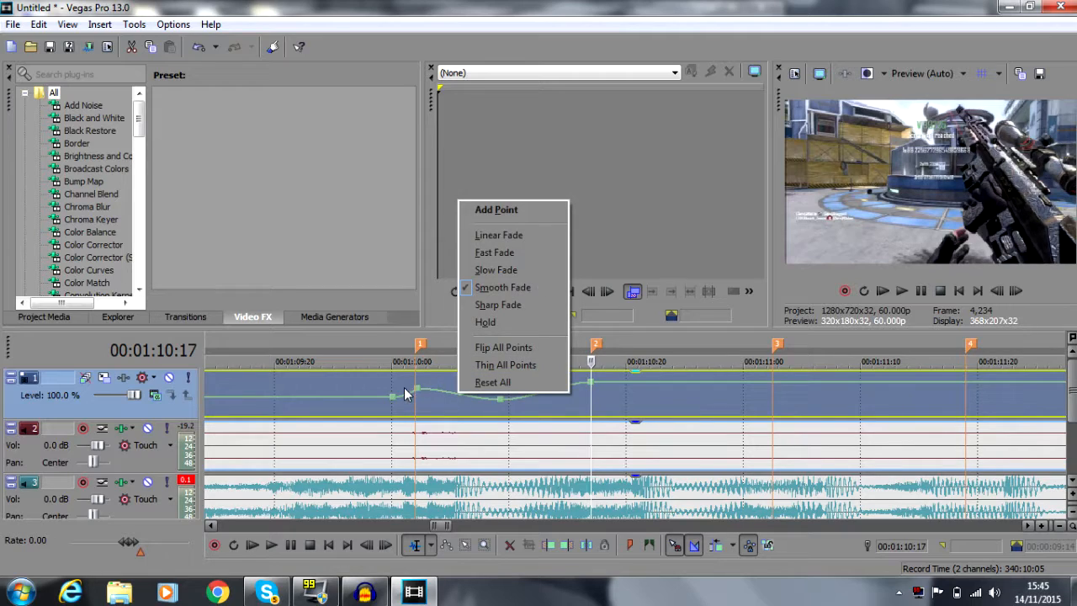
{"action": "left_click", "coordinate": [524, 254]}
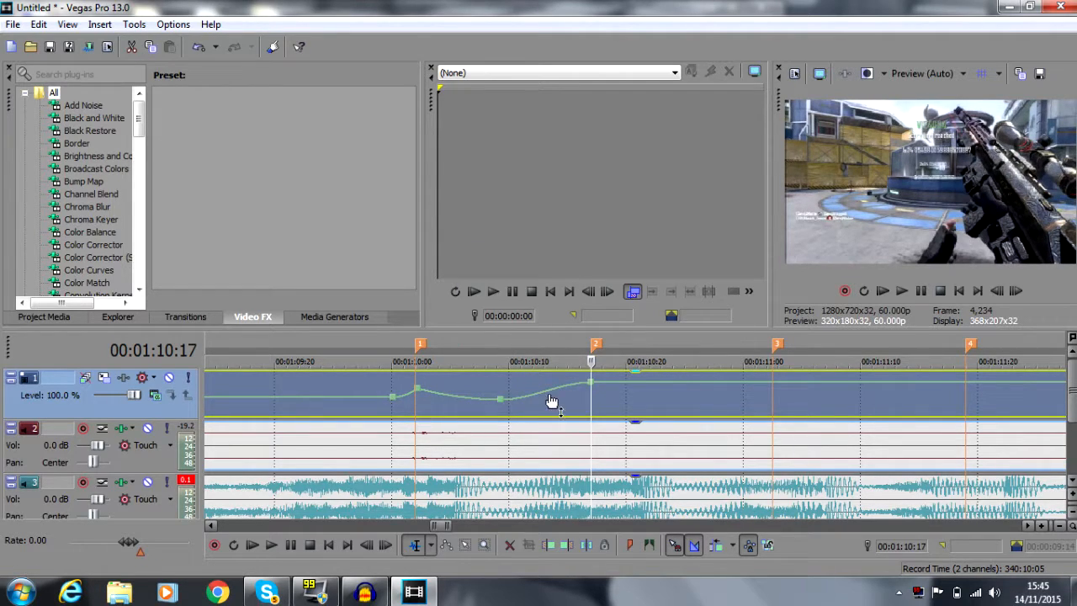
{"action": "right_click", "coordinate": [547, 392]}
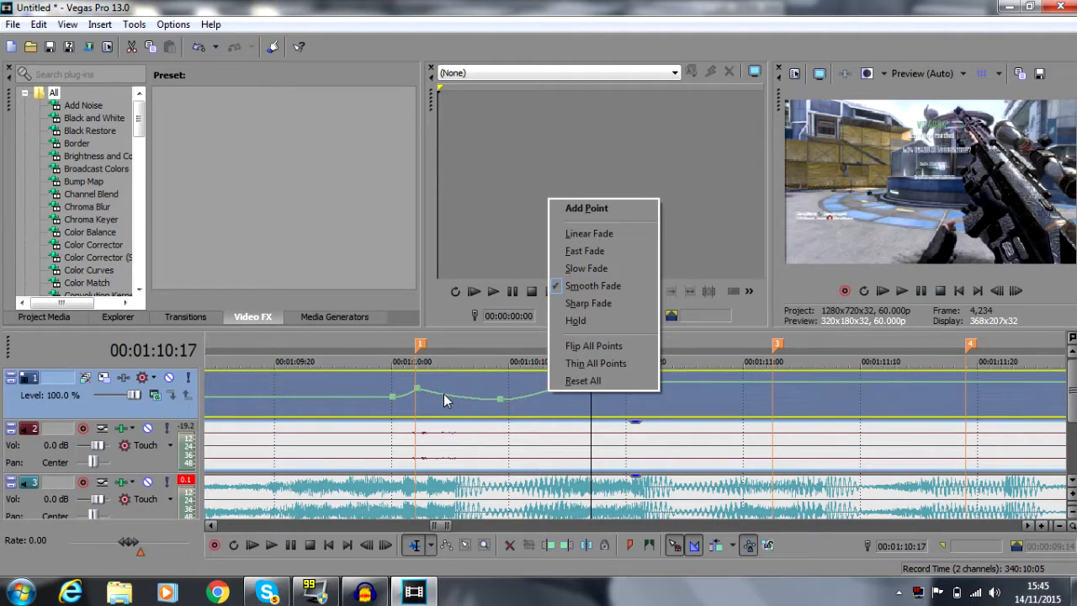
{"action": "left_click", "coordinate": [616, 269]}
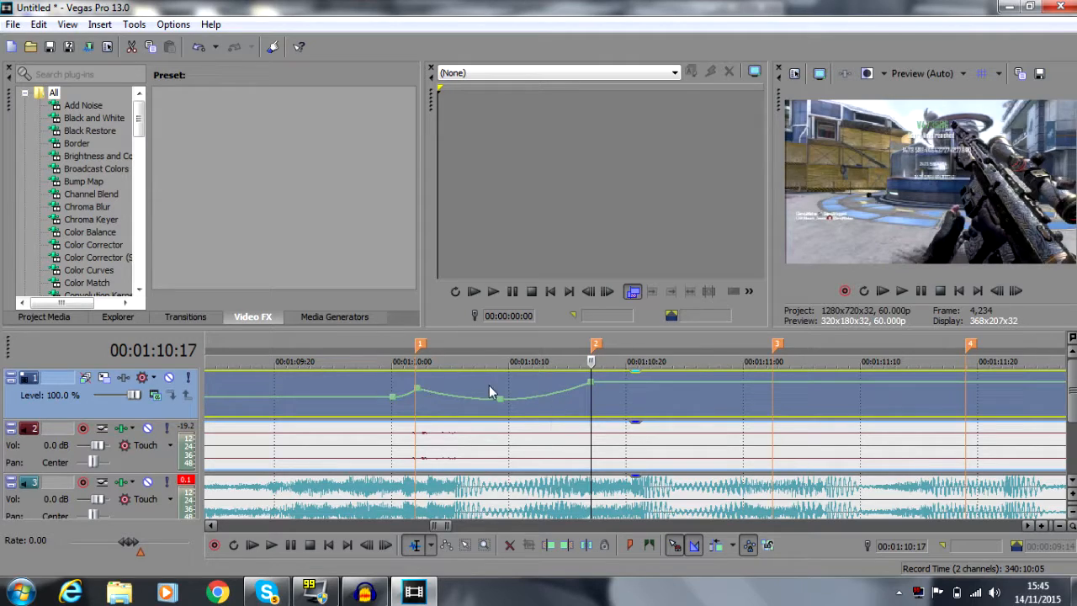
Step: Add velocity points midway between markers 2 and 3, on marker 3 and on marker 4
{"action": "double_click", "coordinate": [682, 387]}
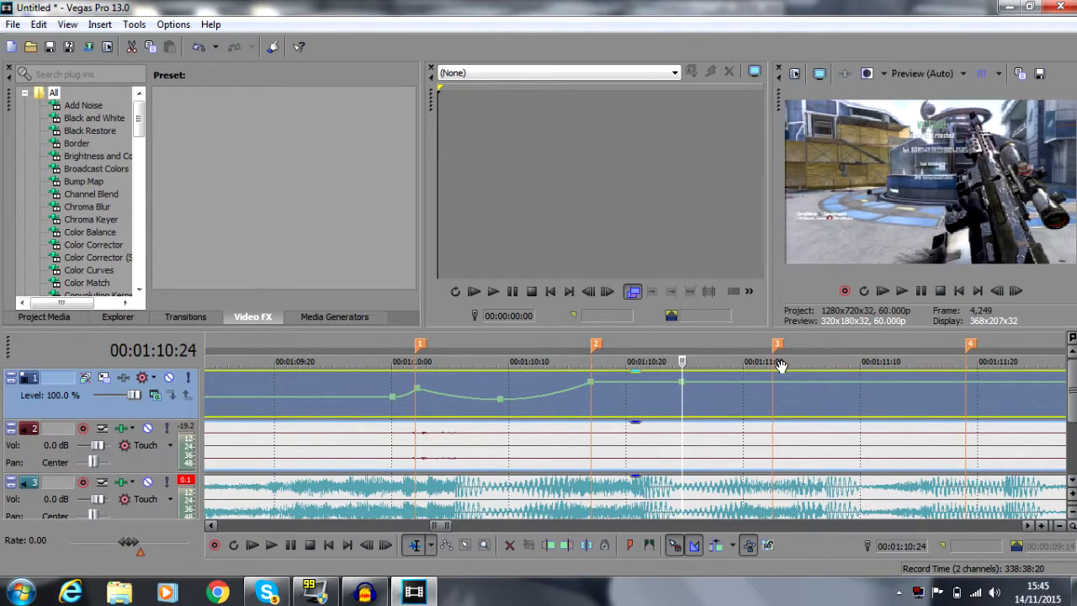
{"action": "double_click", "coordinate": [773, 383]}
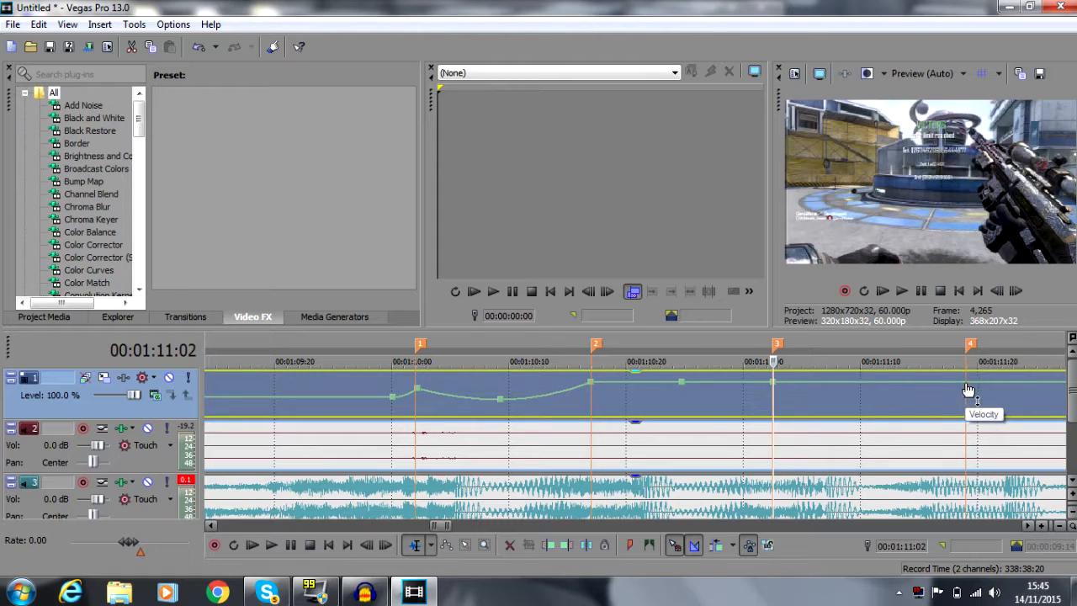
{"action": "double_click", "coordinate": [967, 386]}
Step: Set the point between markers 2 and 3 to 50% forward velocity and add another 50% point between markers 3 and 4
{"action": "right_click", "coordinate": [687, 386]}
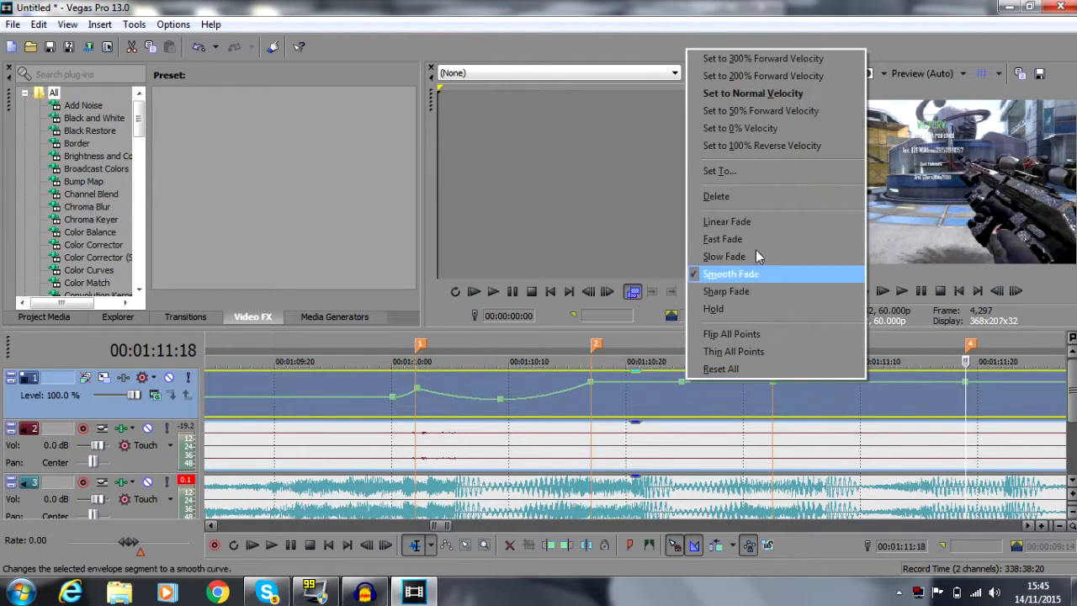
{"action": "left_click", "coordinate": [757, 110]}
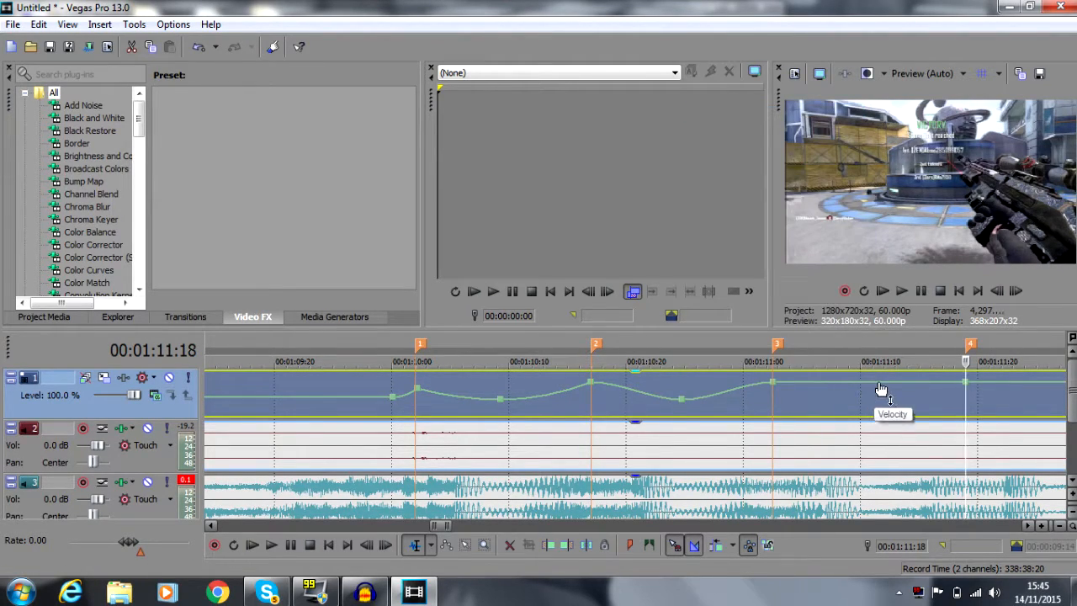
{"action": "double_click", "coordinate": [881, 382]}
{"action": "right_click", "coordinate": [883, 383]}
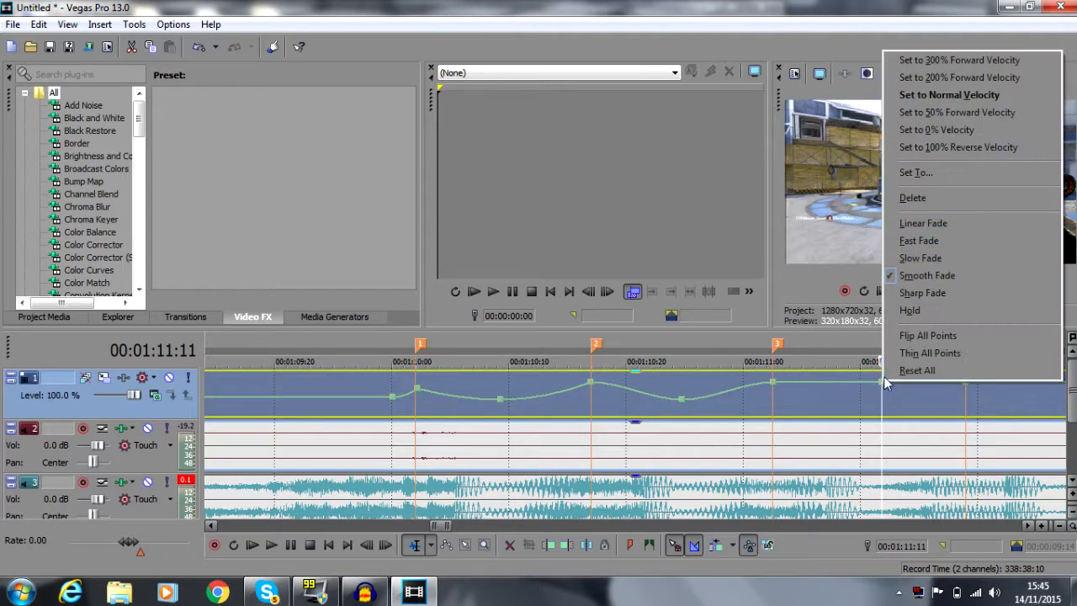
{"action": "left_click", "coordinate": [950, 111]}
Step: Change the velocity segment after marker 2 to Fast Fade and the segment leading into marker 3 to Slow Fade
{"action": "right_click", "coordinate": [627, 389]}
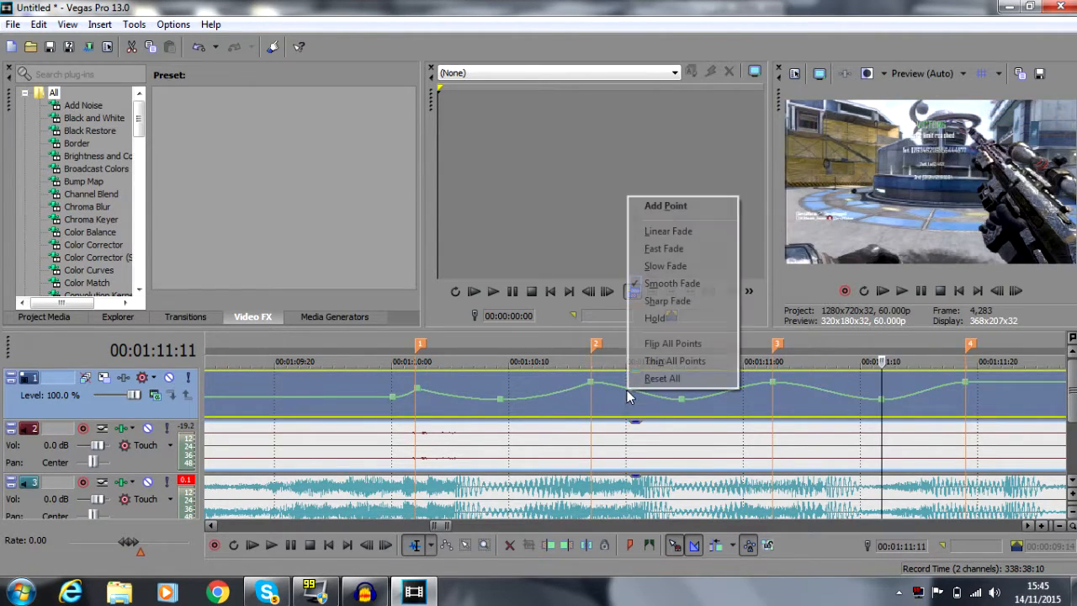
{"action": "left_click", "coordinate": [675, 243]}
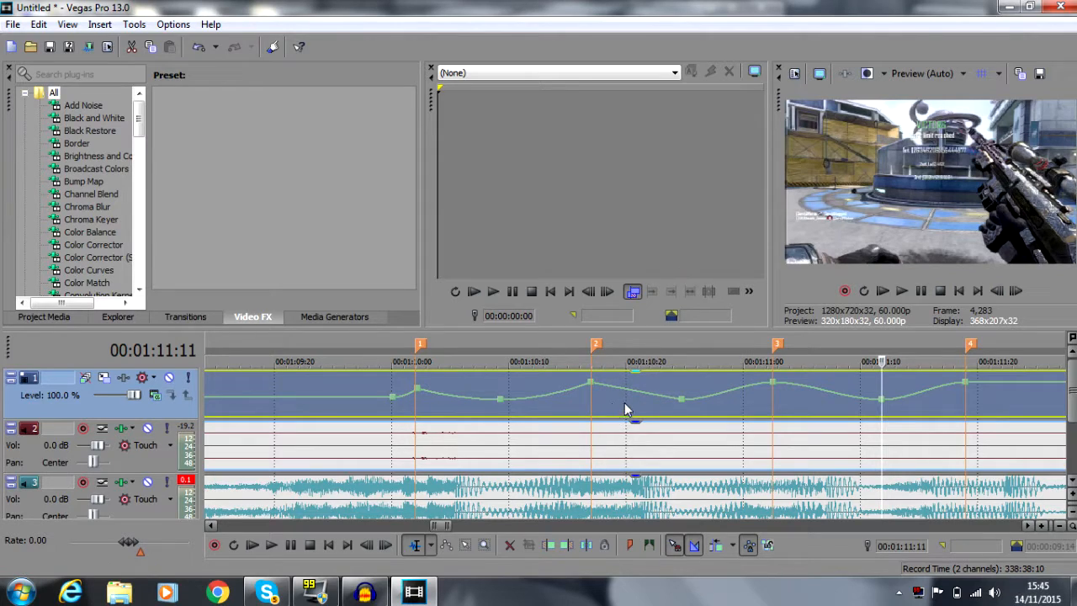
{"action": "right_click", "coordinate": [640, 400]}
{"action": "left_click", "coordinate": [682, 253]}
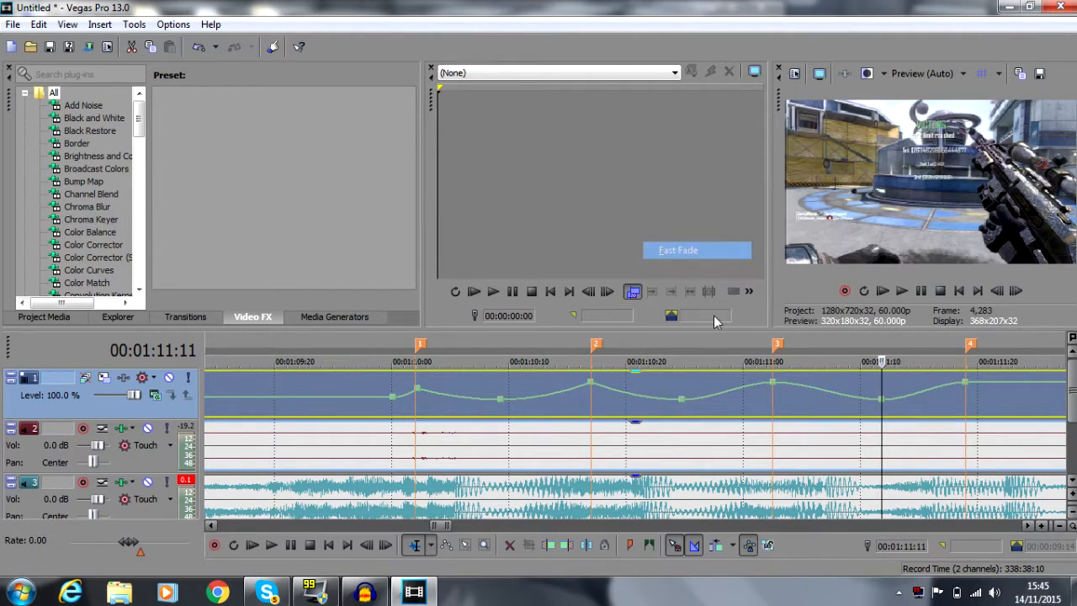
{"action": "right_click", "coordinate": [731, 391]}
{"action": "left_click", "coordinate": [765, 274]}
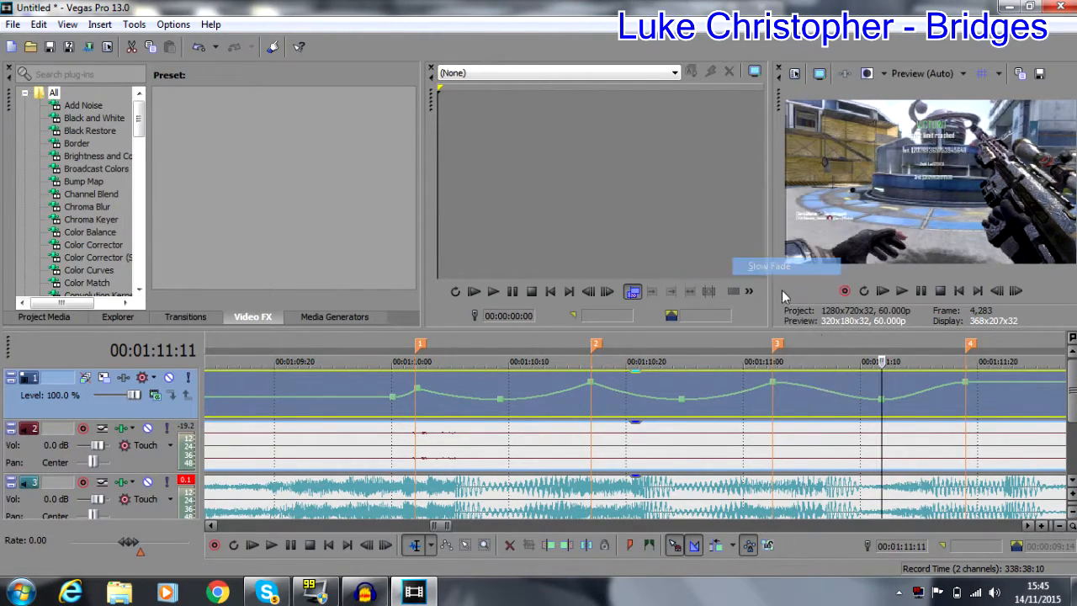
Step: Change the velocity segment after marker 3 to Fast Fade and the segment leading into marker 4 to Slow Fade
{"action": "right_click", "coordinate": [823, 400]}
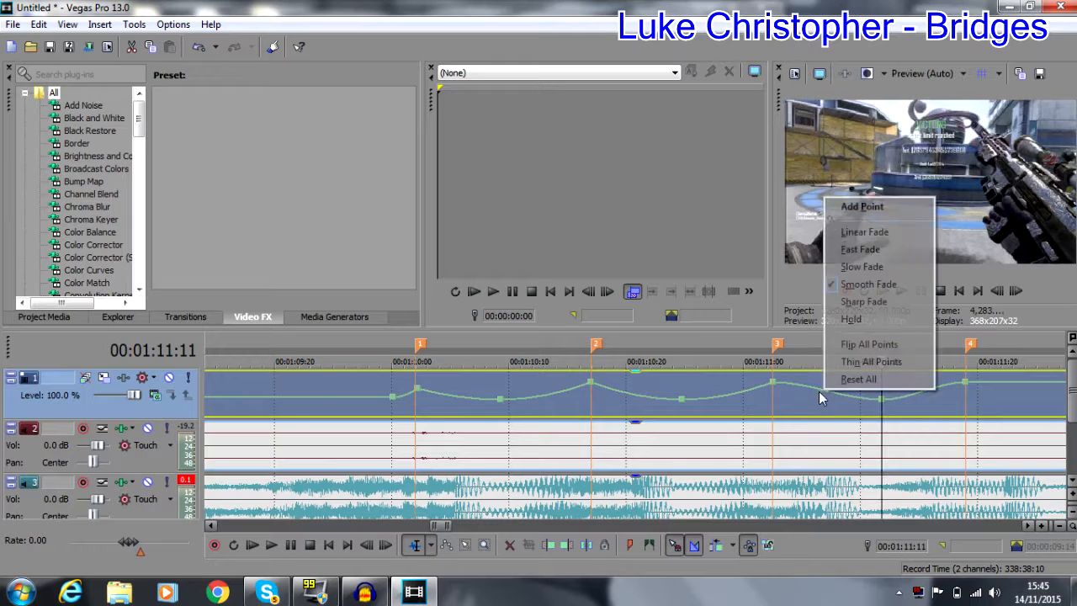
{"action": "left_click", "coordinate": [858, 252]}
{"action": "right_click", "coordinate": [934, 391]}
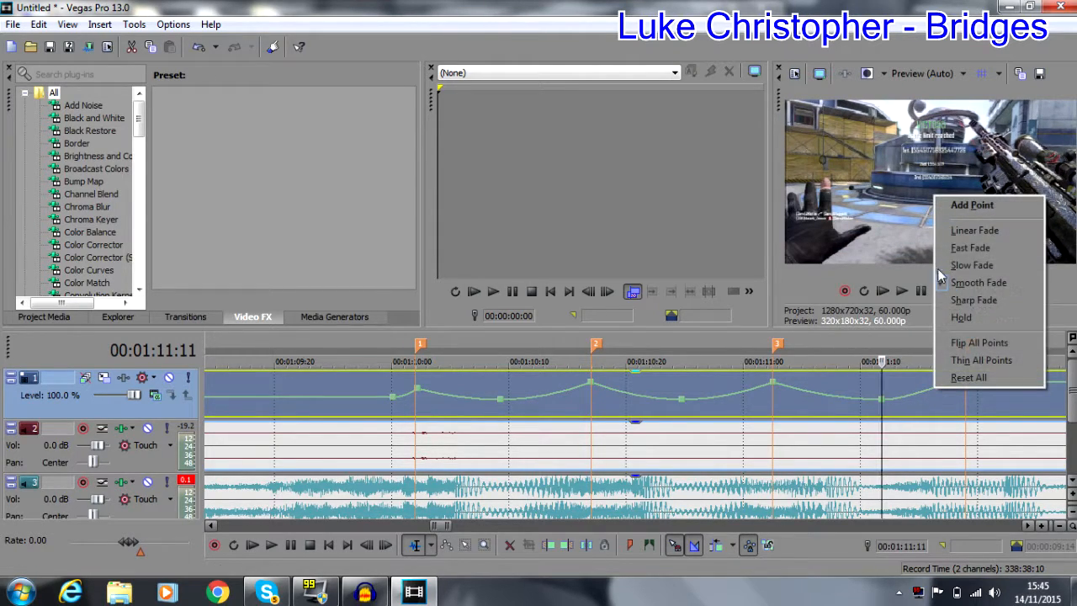
{"action": "left_click", "coordinate": [954, 267]}
Step: Delete the velocity point midway between markers 2 and 3 and set the points on both markers to 300% forward velocity
{"action": "left_click", "coordinate": [1059, 524]}
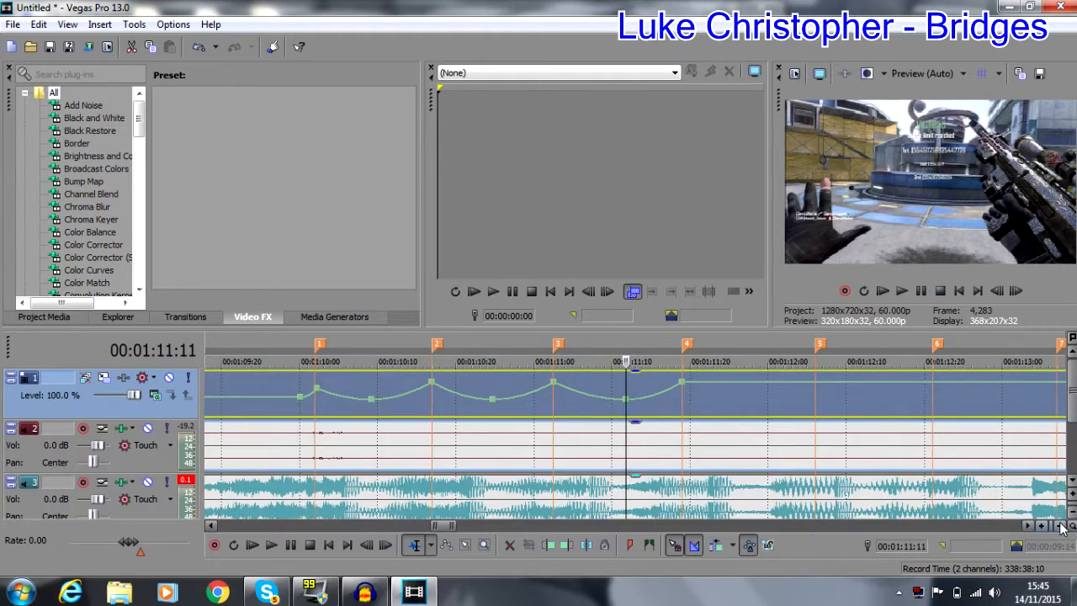
{"action": "left_click", "coordinate": [1059, 524]}
{"action": "left_click", "coordinate": [1058, 524]}
{"action": "left_click", "coordinate": [529, 408]}
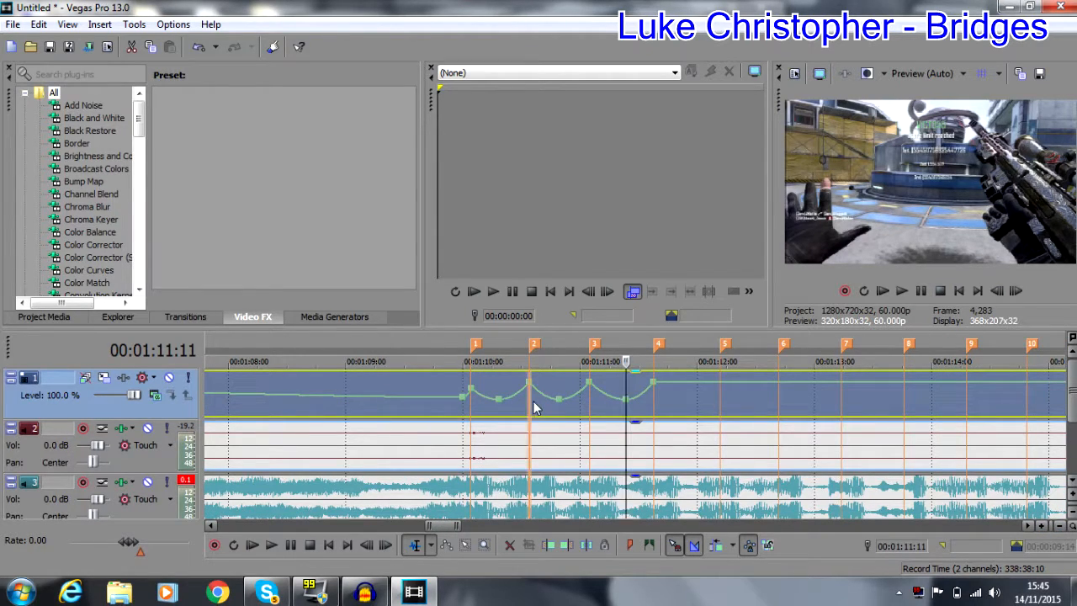
{"action": "left_click", "coordinate": [1041, 525]}
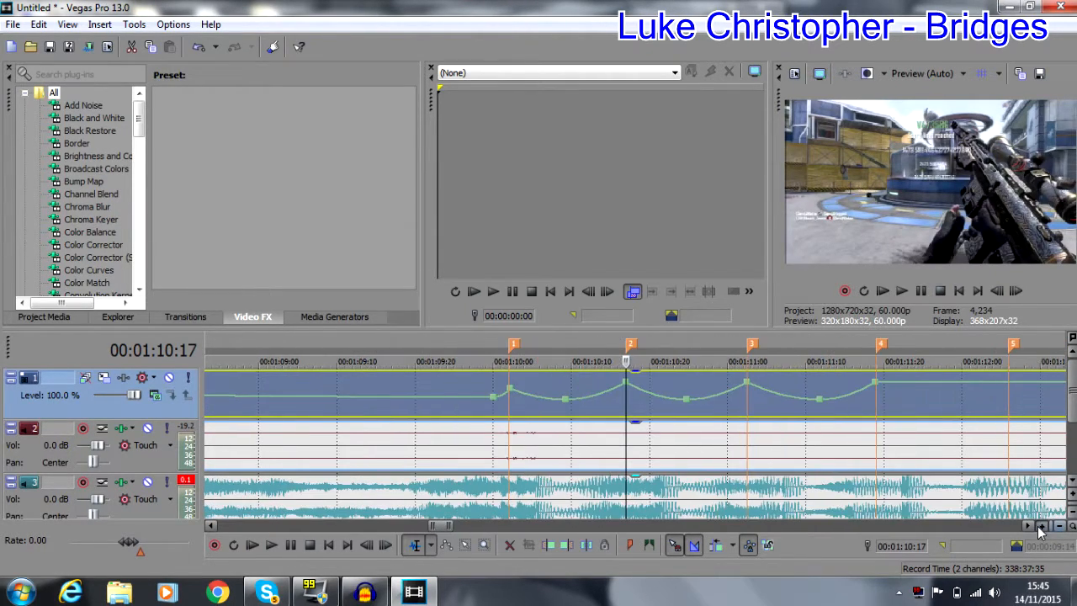
{"action": "left_click", "coordinate": [1042, 526]}
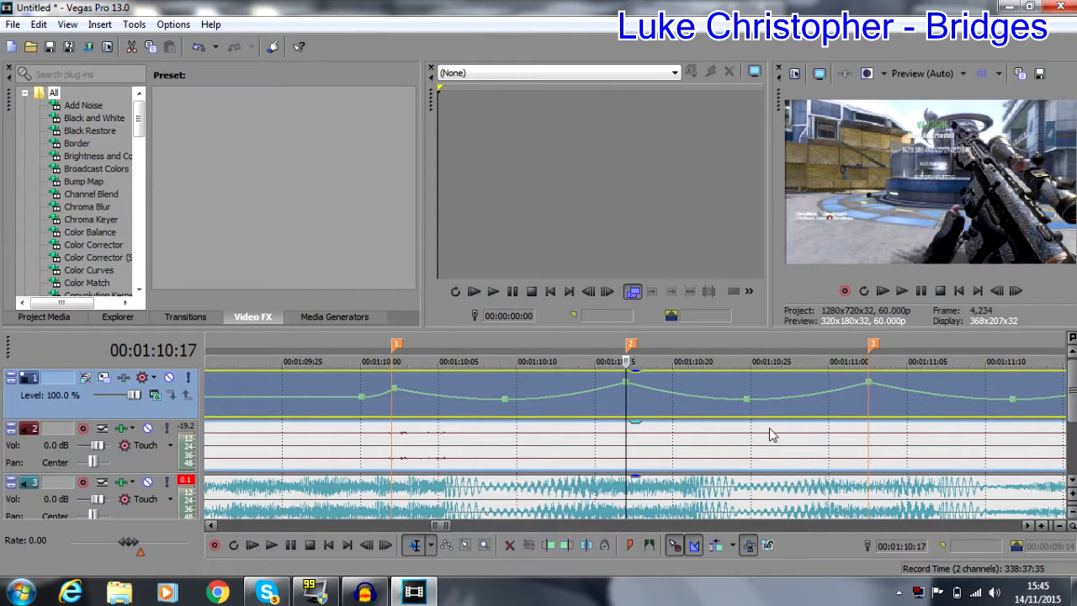
{"action": "right_click", "coordinate": [747, 406]}
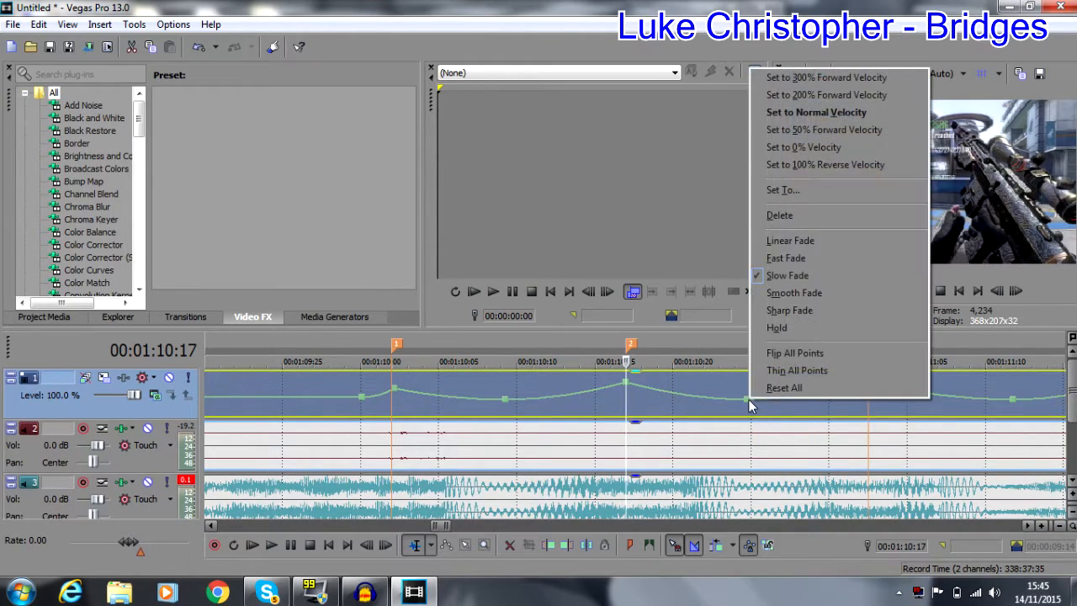
{"action": "left_click", "coordinate": [823, 217]}
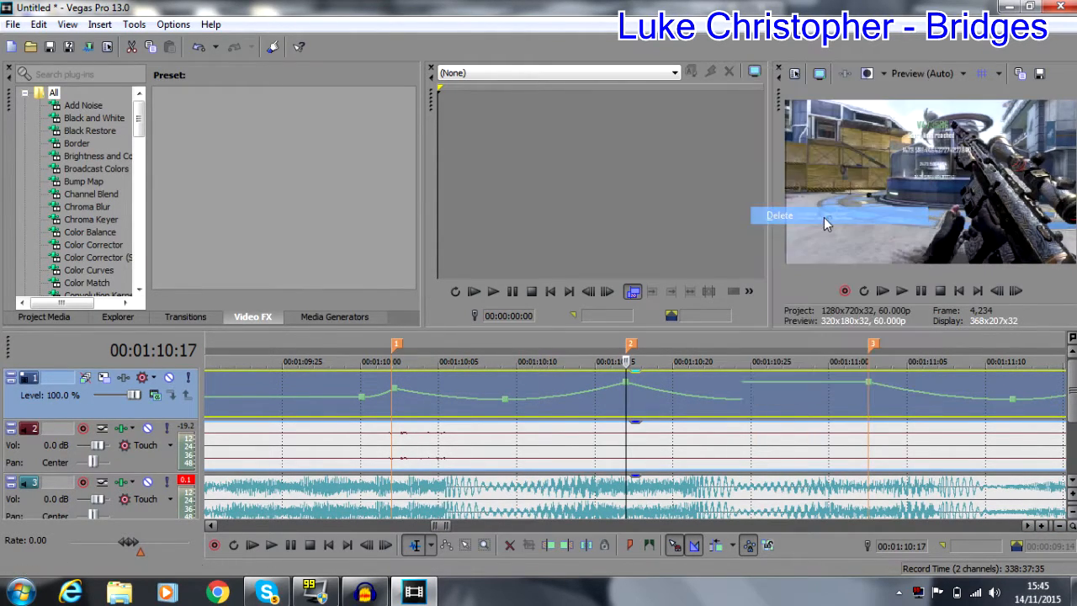
{"action": "right_click", "coordinate": [624, 384]}
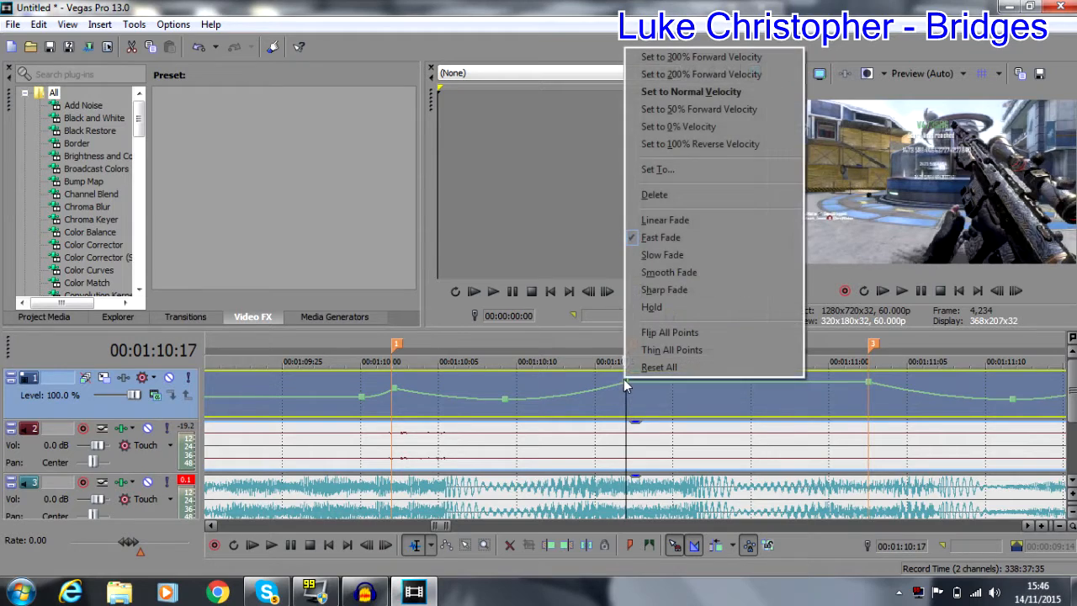
{"action": "left_click", "coordinate": [692, 56]}
{"action": "right_click", "coordinate": [878, 389]}
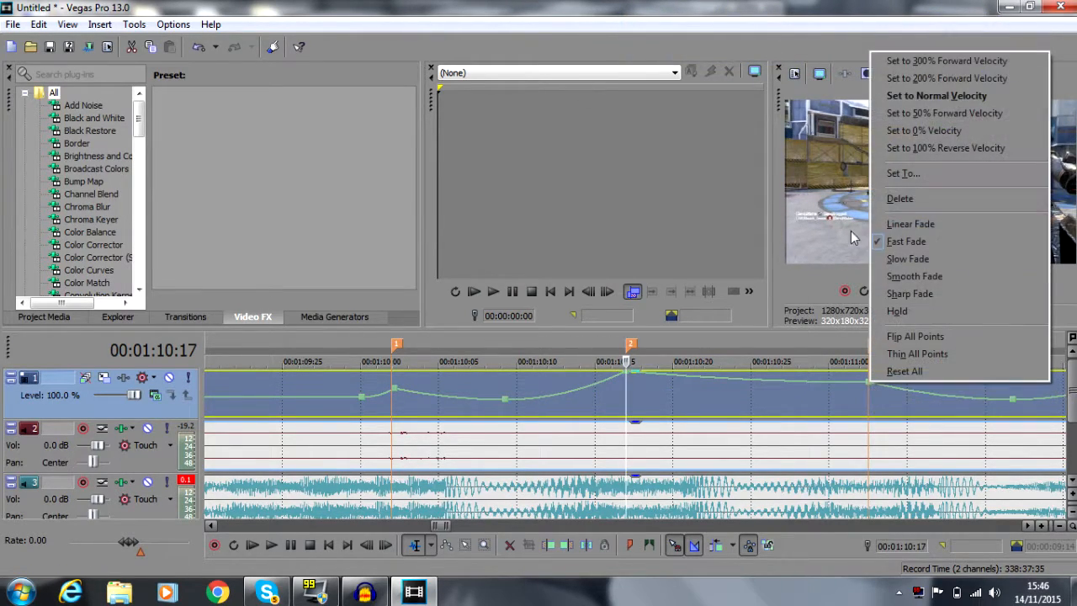
{"action": "left_click", "coordinate": [895, 58]}
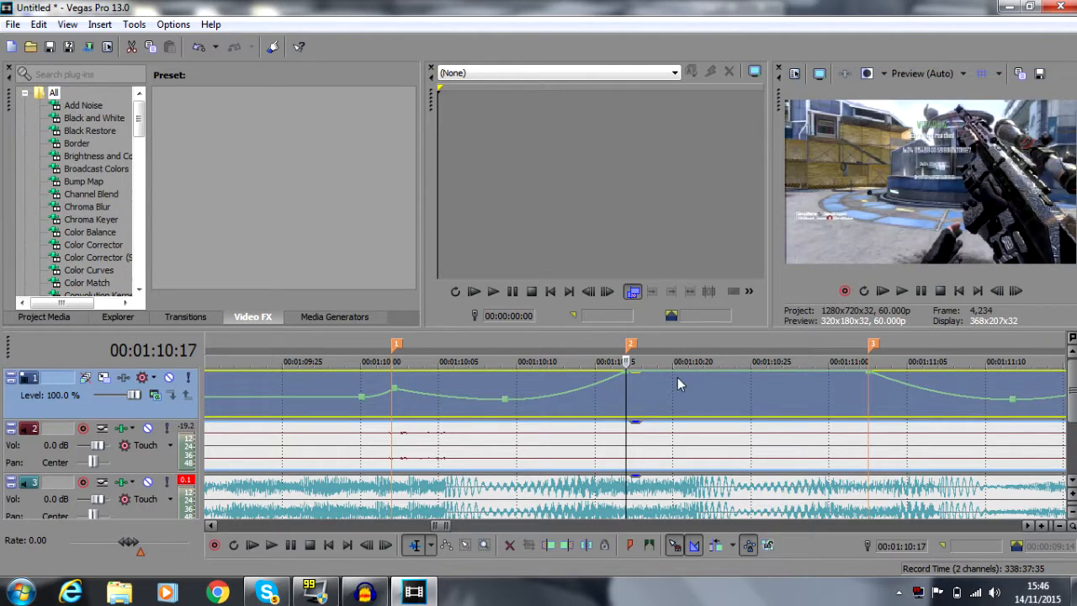
Step: Add velocity points shortly after marker 2 and shortly before marker 3, and set both to 50% forward velocity
{"action": "left_click", "coordinate": [673, 379]}
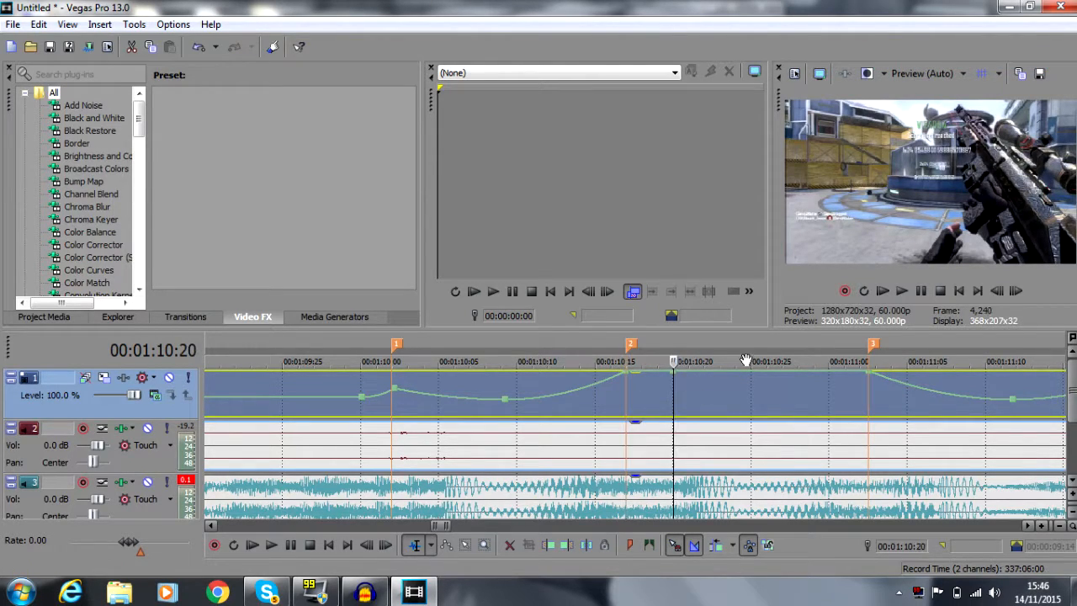
{"action": "left_click", "coordinate": [831, 378]}
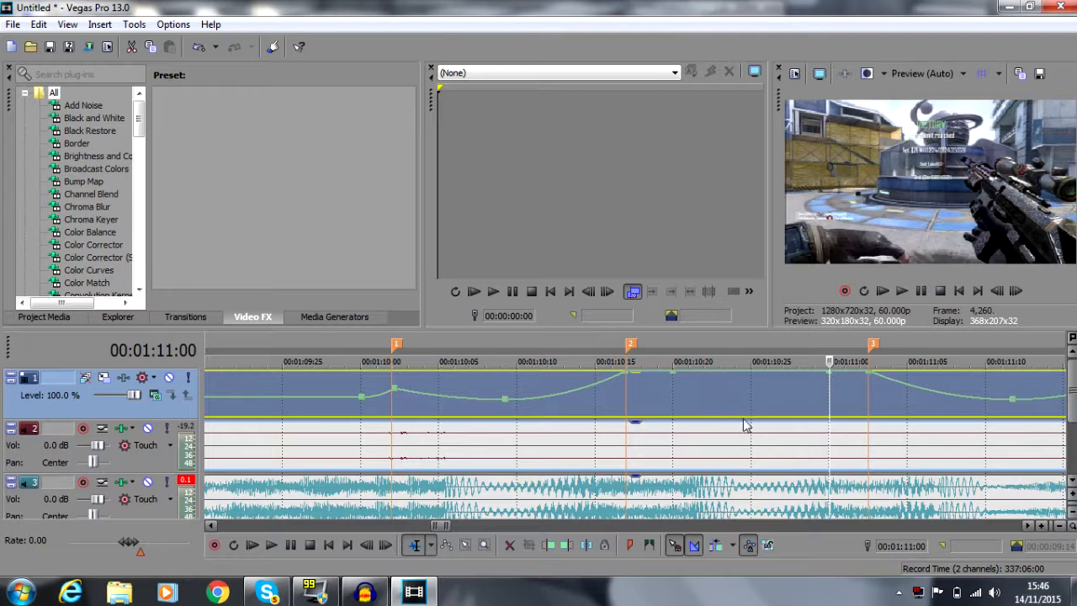
{"action": "right_click", "coordinate": [676, 374]}
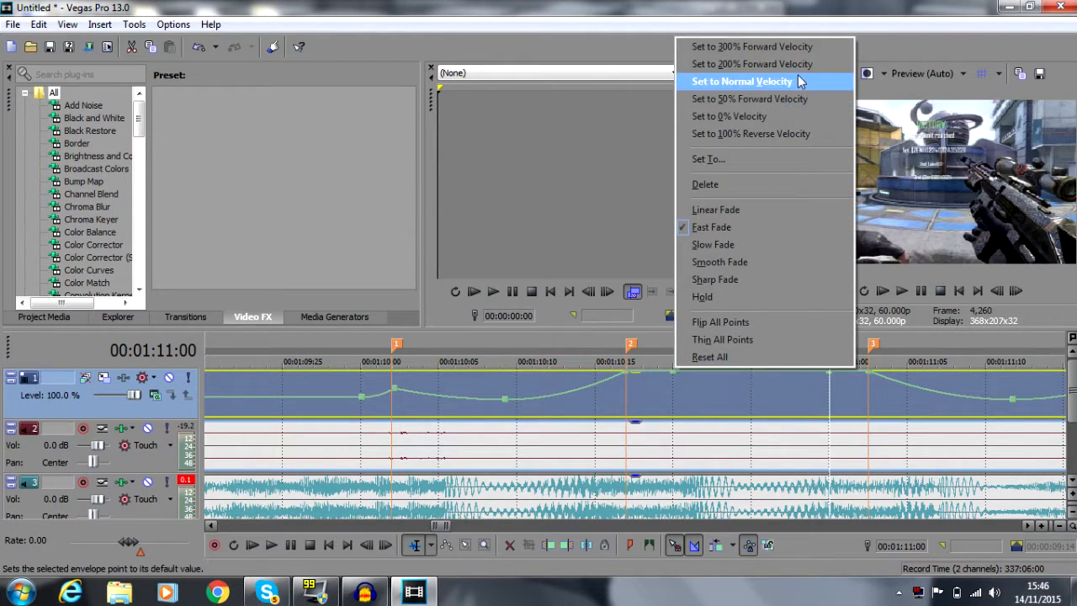
{"action": "left_click", "coordinate": [745, 98]}
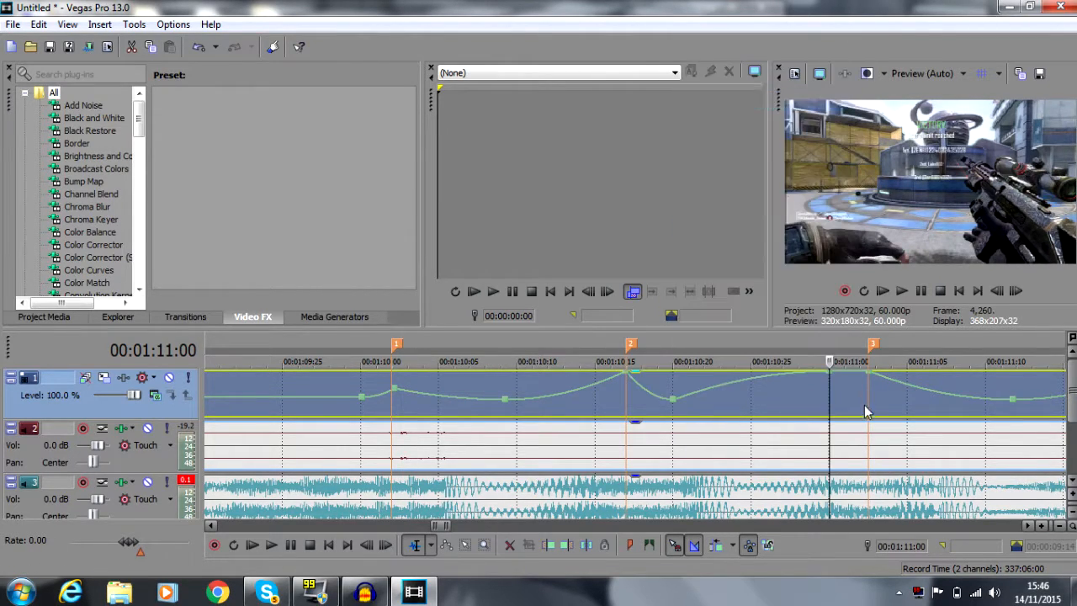
{"action": "right_click", "coordinate": [831, 373]}
{"action": "left_click", "coordinate": [883, 103]}
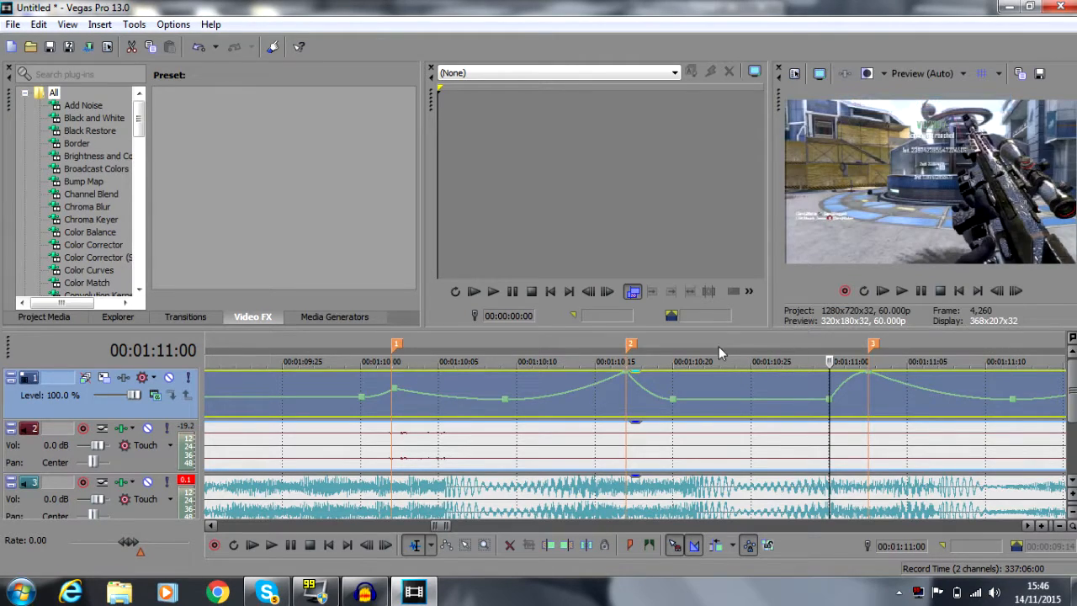
Step: Apply Slow Fade to the short velocity segment leading into marker 3 and Fast Fade to the one right after marker 2
{"action": "right_click", "coordinate": [843, 385]}
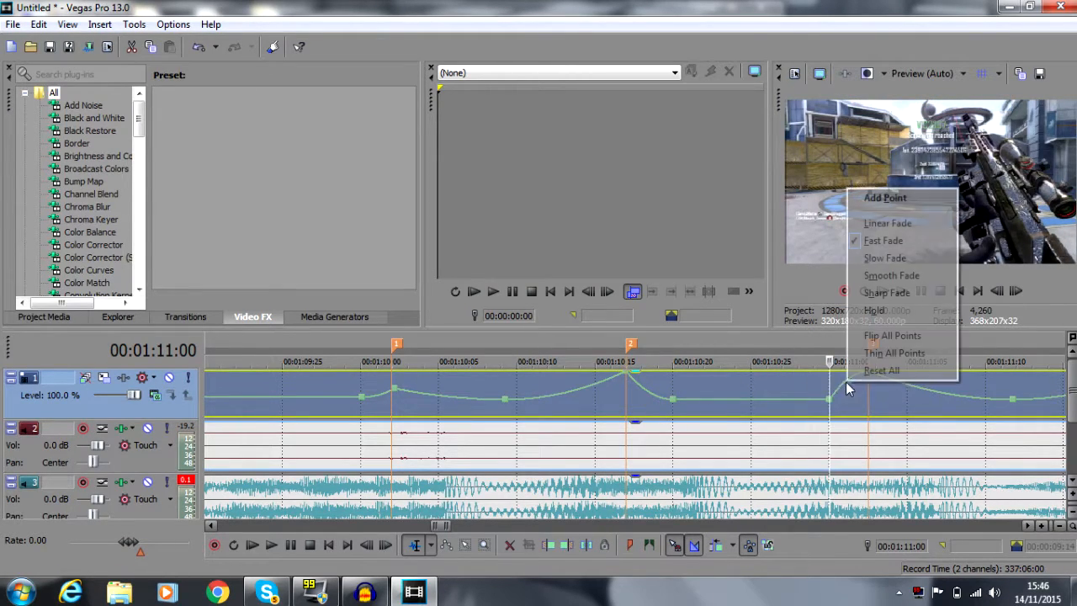
{"action": "left_click", "coordinate": [880, 262]}
{"action": "right_click", "coordinate": [652, 401]}
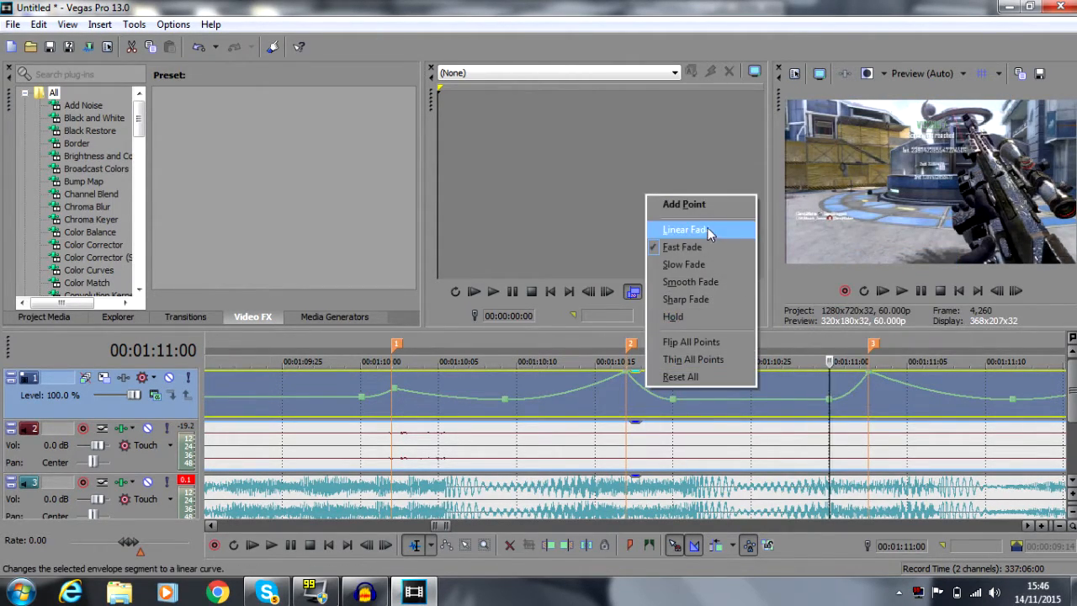
{"action": "left_click", "coordinate": [681, 243]}
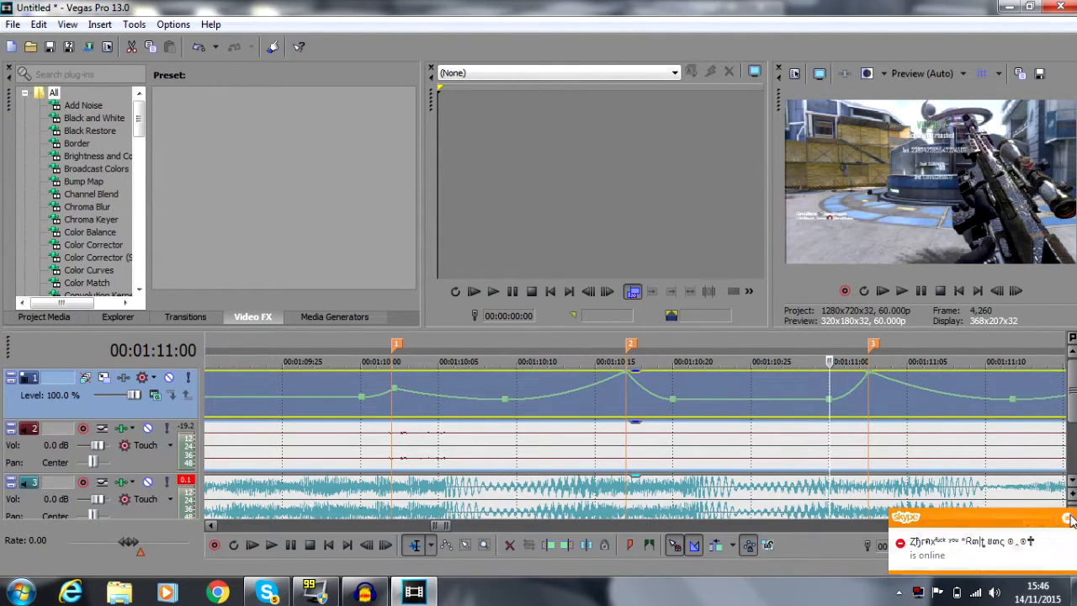
Step: Delete the point just after marker 2, move the remaining point midway between markers 2 and 3, and set it to 50% forward velocity
{"action": "right_click", "coordinate": [678, 407]}
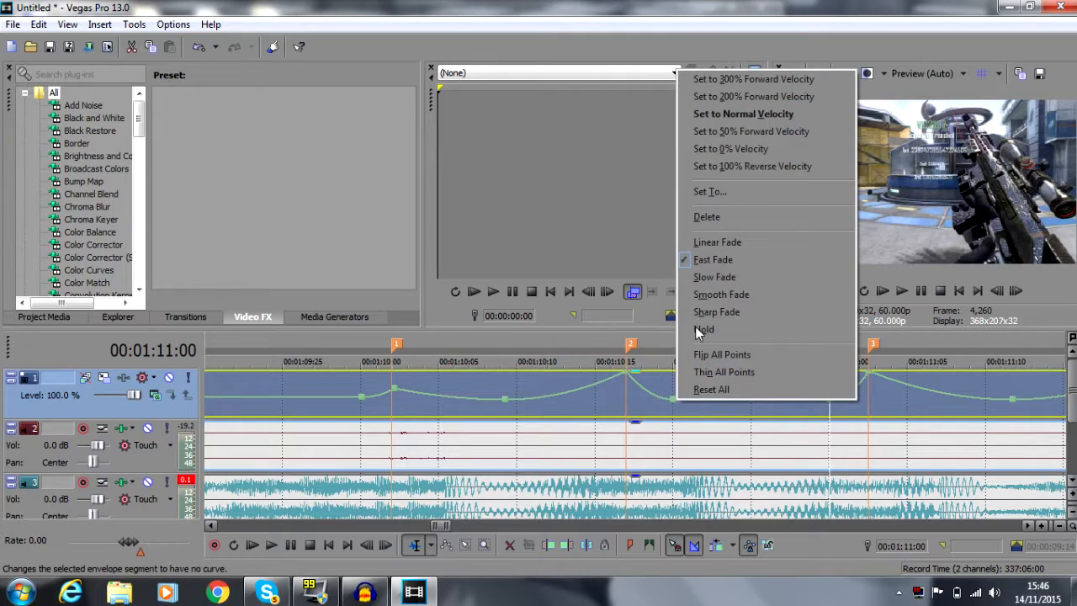
{"action": "left_click", "coordinate": [729, 219]}
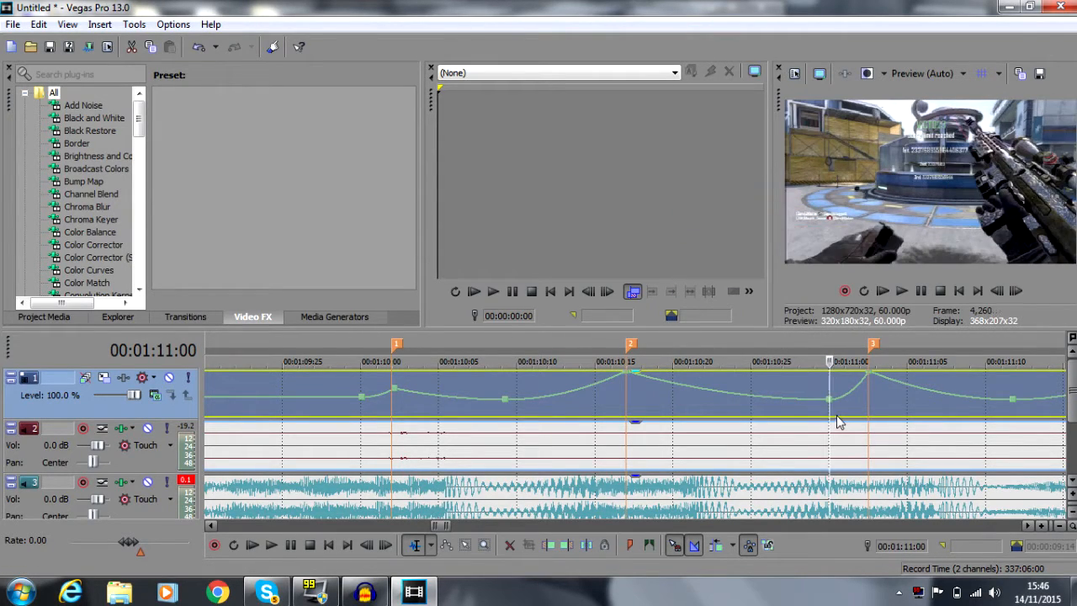
{"action": "left_click_drag", "start_coordinate": [825, 402], "coordinate": [746, 405]}
{"action": "right_click", "coordinate": [746, 404]}
{"action": "left_click", "coordinate": [795, 128]}
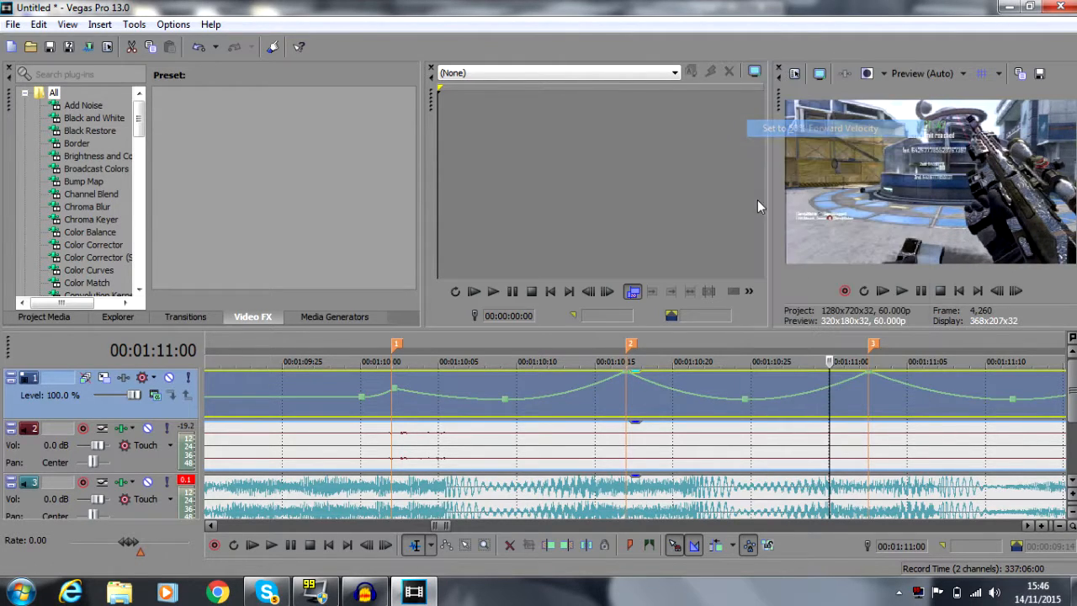
Step: Set the velocity points on markers 2 and 3 to 200% forward velocity
{"action": "right_click", "coordinate": [627, 371]}
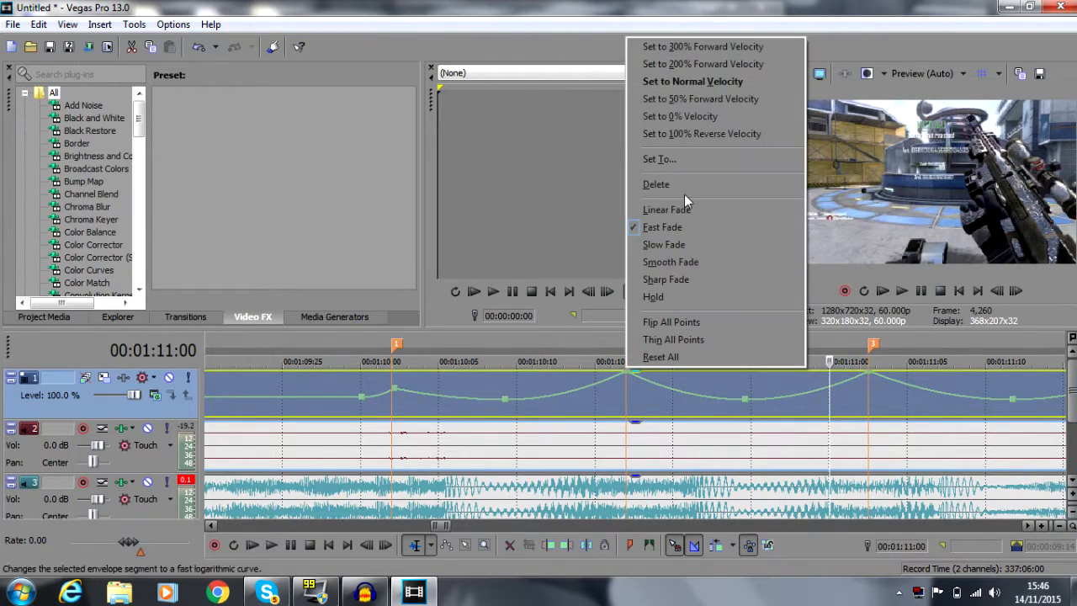
{"action": "left_click", "coordinate": [708, 81]}
{"action": "right_click", "coordinate": [867, 371]}
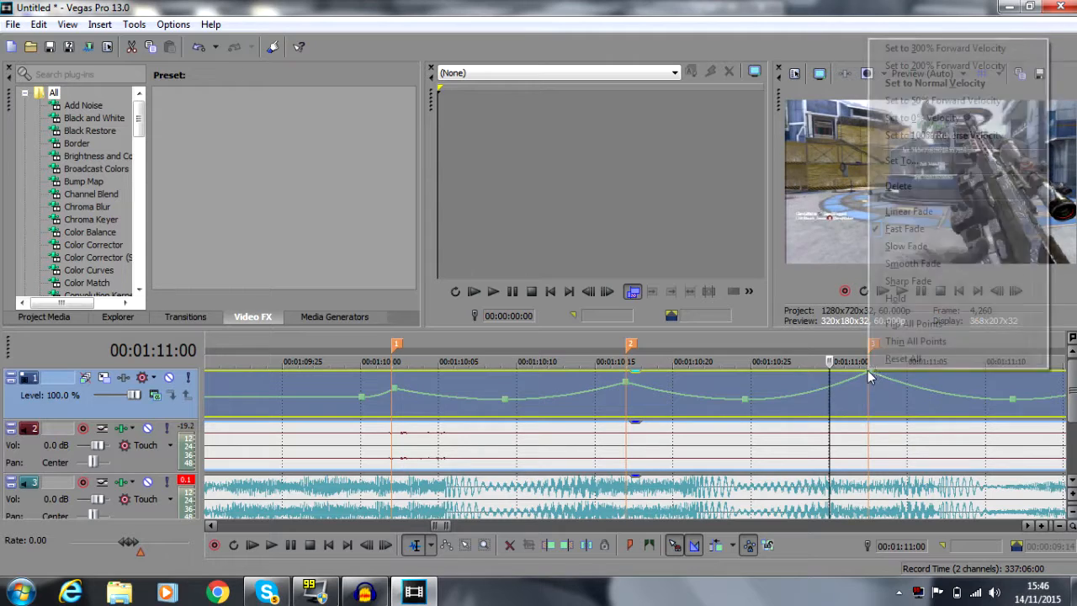
{"action": "left_click", "coordinate": [925, 66]}
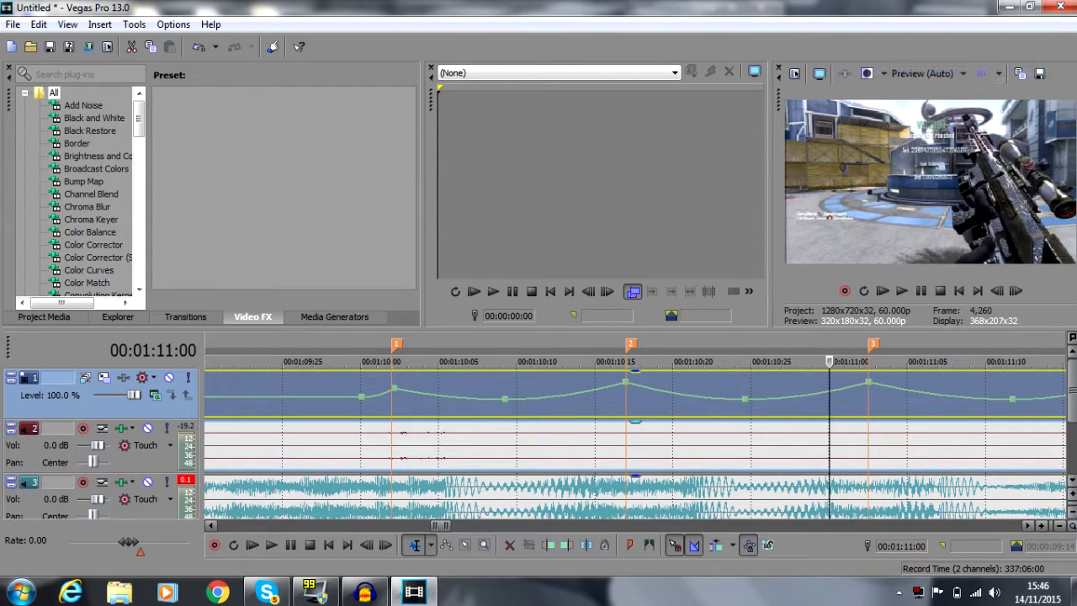
Step: Split the gameplay clip and its audio at marker 4
{"action": "left_click", "coordinate": [1058, 526]}
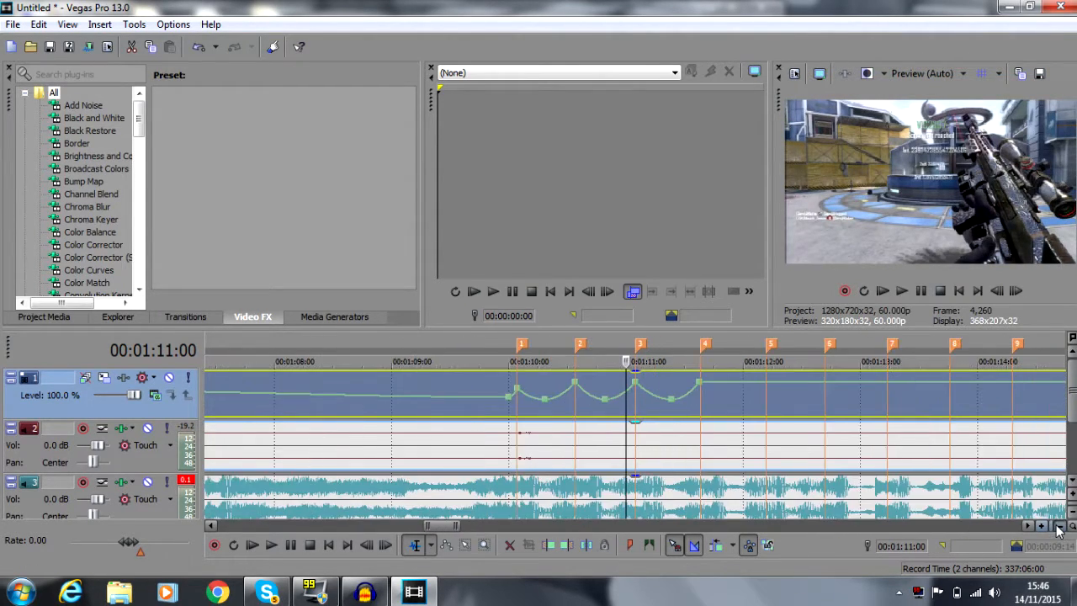
{"action": "left_click", "coordinate": [516, 408]}
{"action": "left_click", "coordinate": [1016, 291]}
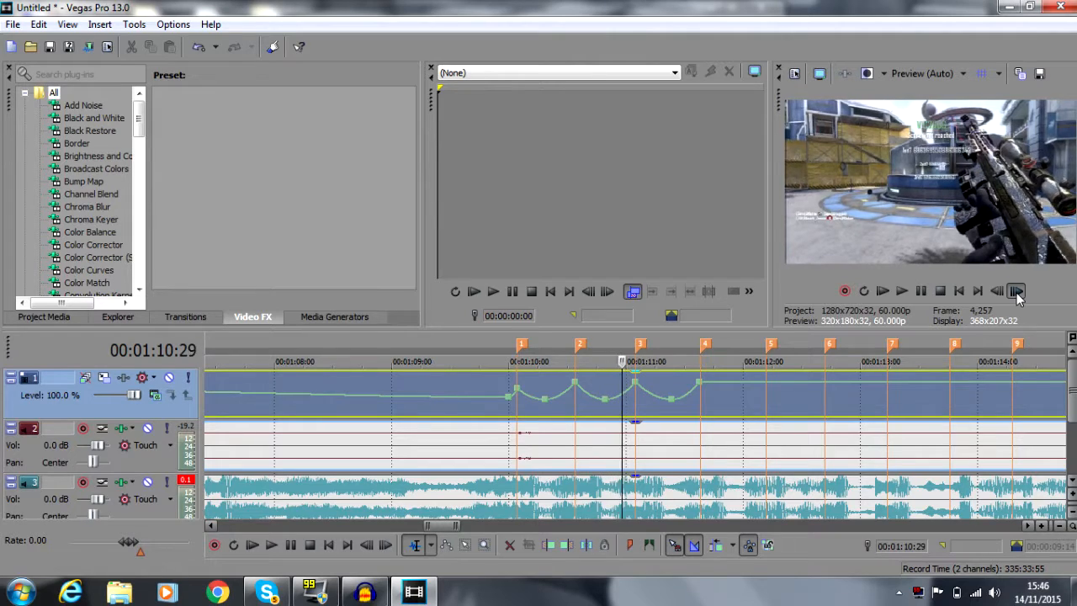
{"action": "left_click", "coordinate": [997, 291]}
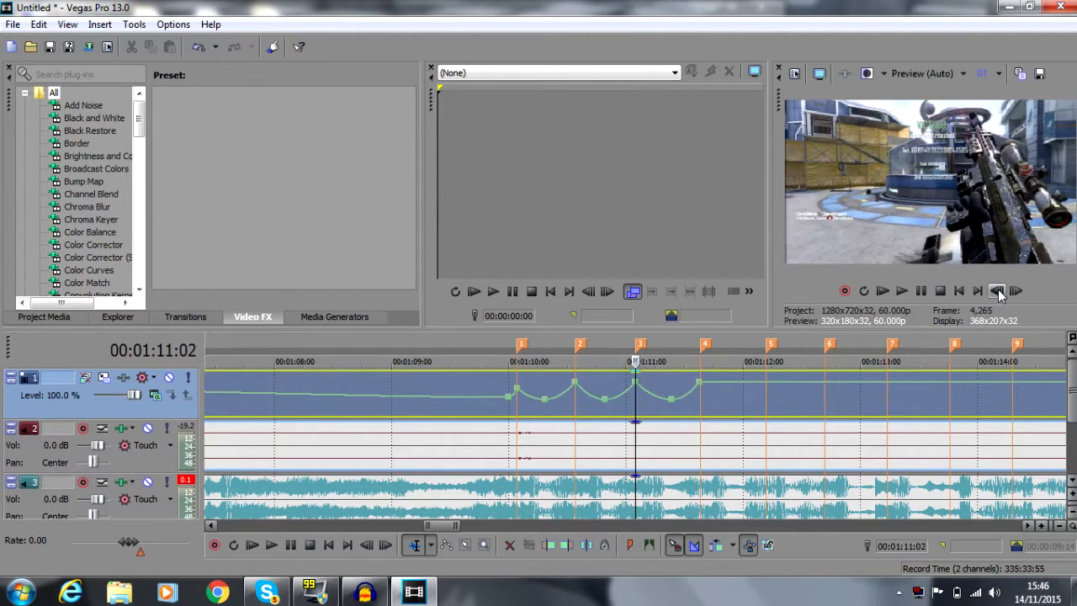
{"action": "left_click", "coordinate": [699, 414]}
{"action": "key", "text": "s"}
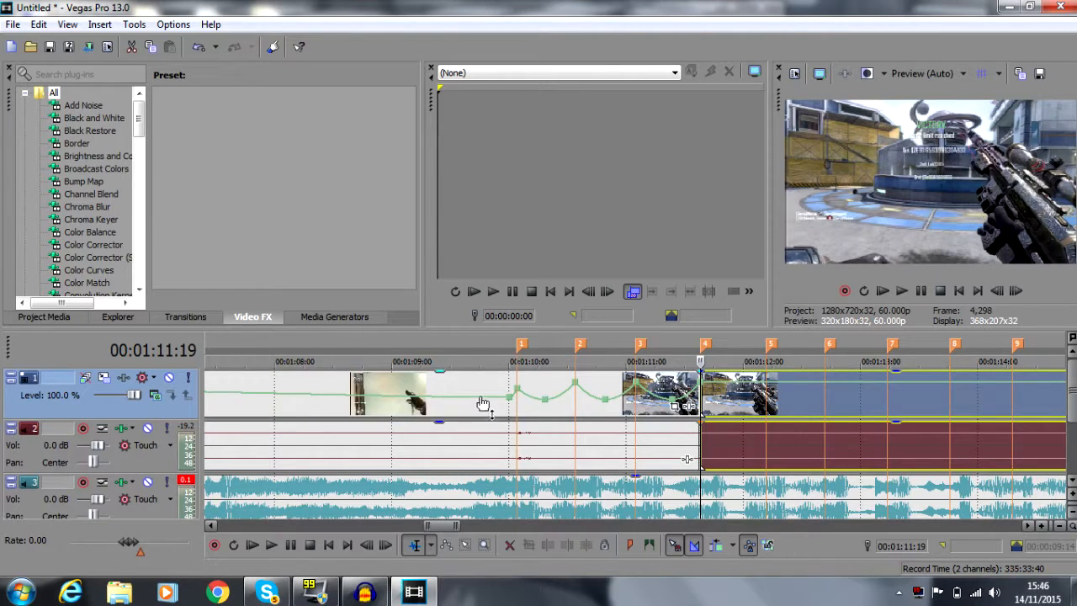
Step: Make the clip before marker 4 the time selection and play it back to check the velocity sync
{"action": "left_click", "coordinate": [473, 381]}
{"action": "double_click", "coordinate": [473, 381]}
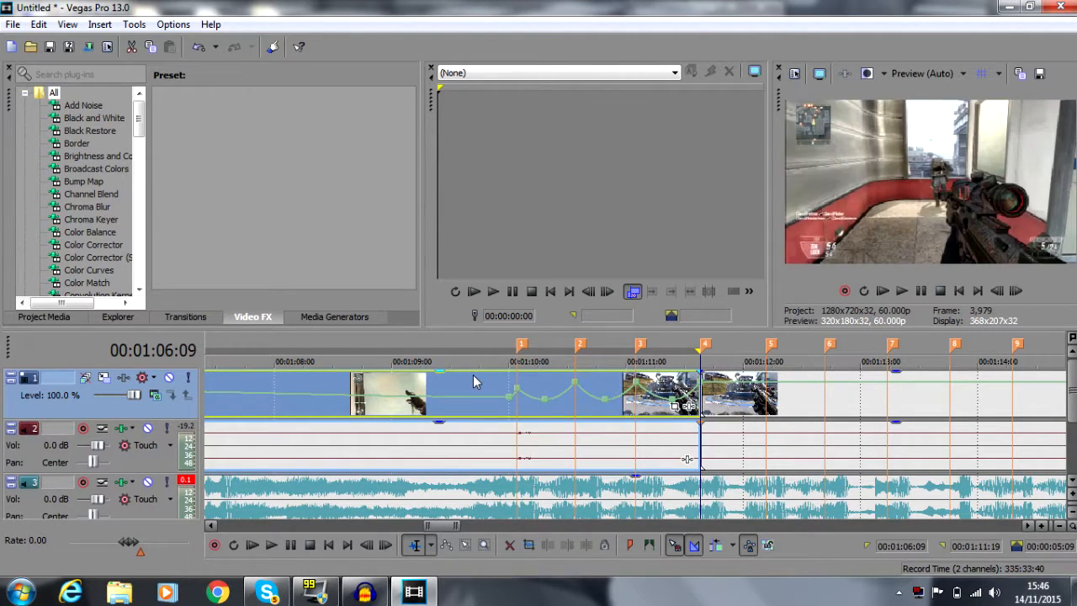
{"action": "key", "text": "space"}
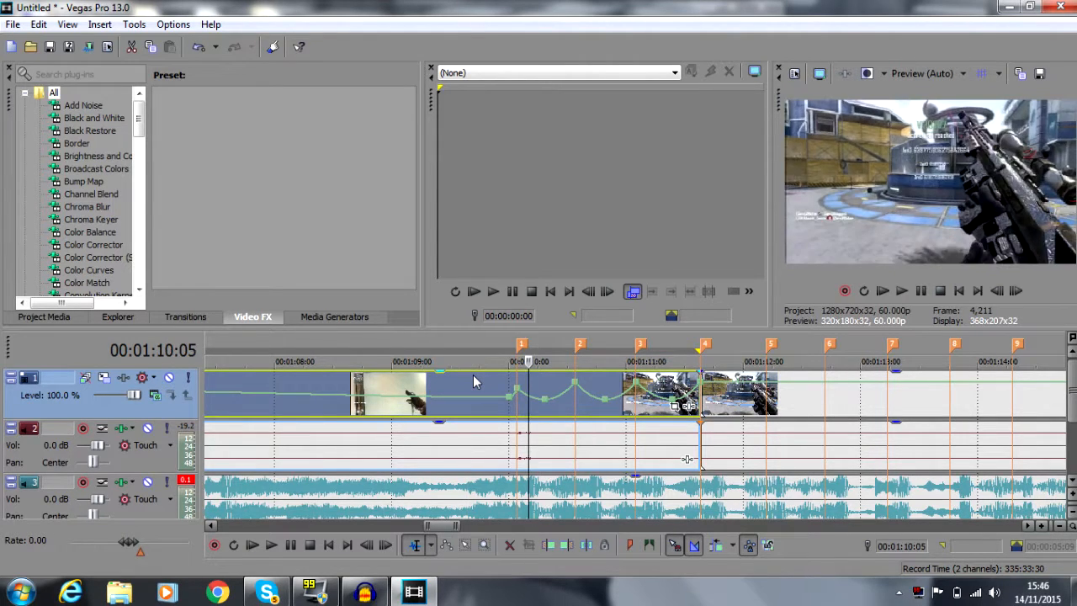
{"action": "key", "text": "space"}
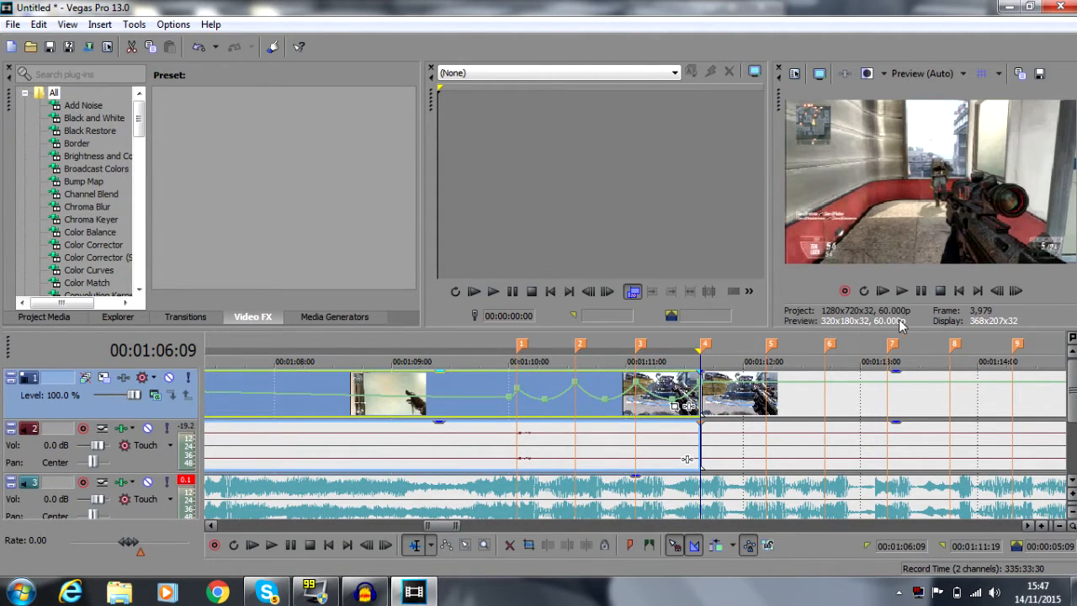
{"action": "left_click", "coordinate": [902, 291]}
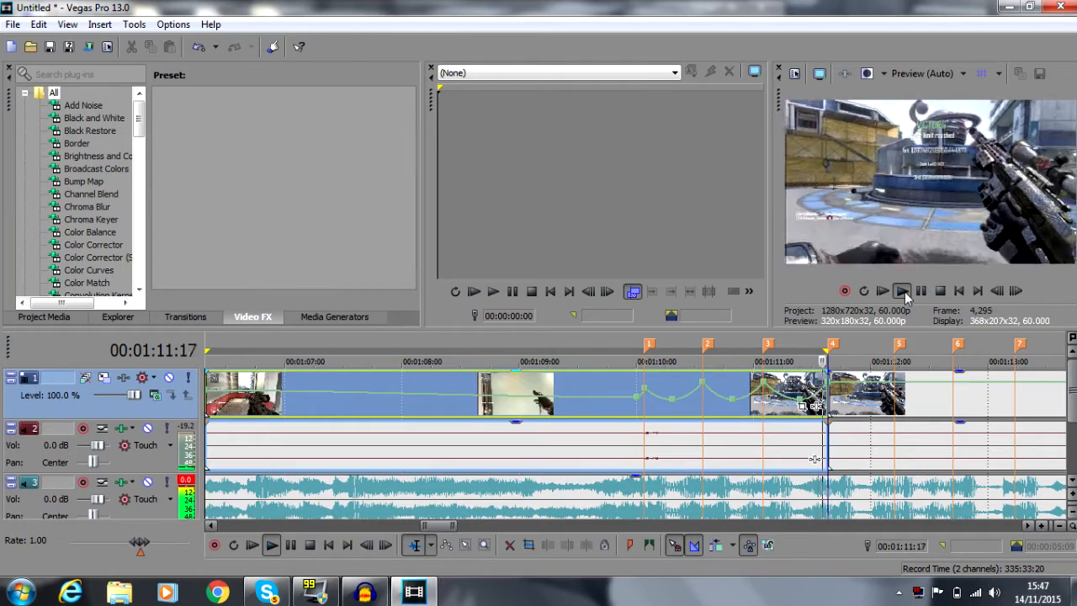
{"action": "key", "text": "space"}
Step: Split the clip at marker 3 and delete the section between markers 3 and 4
{"action": "left_click", "coordinate": [635, 418]}
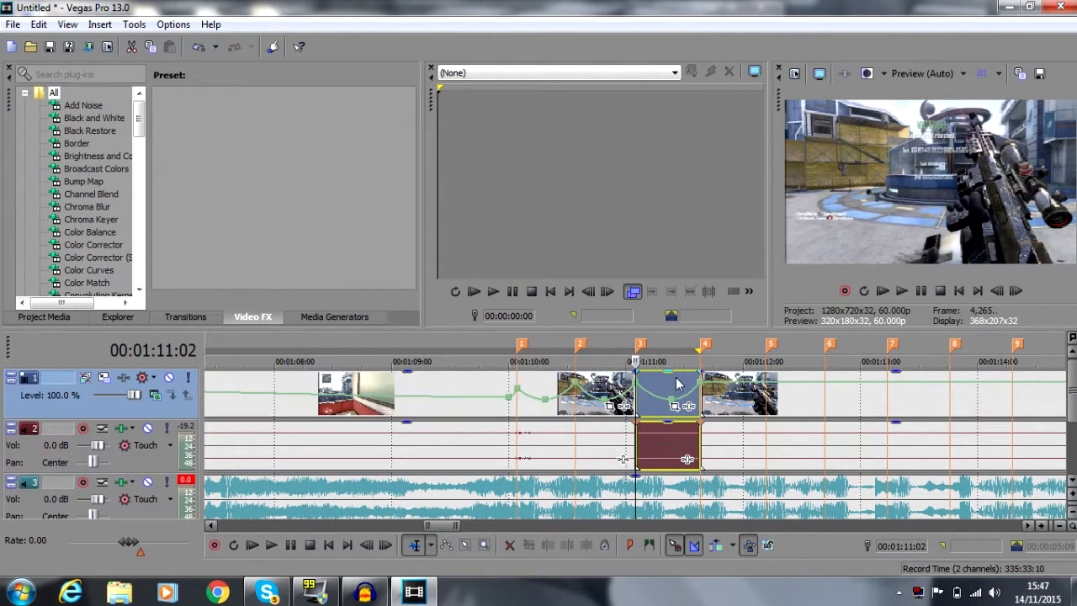
{"action": "right_click", "coordinate": [678, 385]}
{"action": "left_click", "coordinate": [708, 238]}
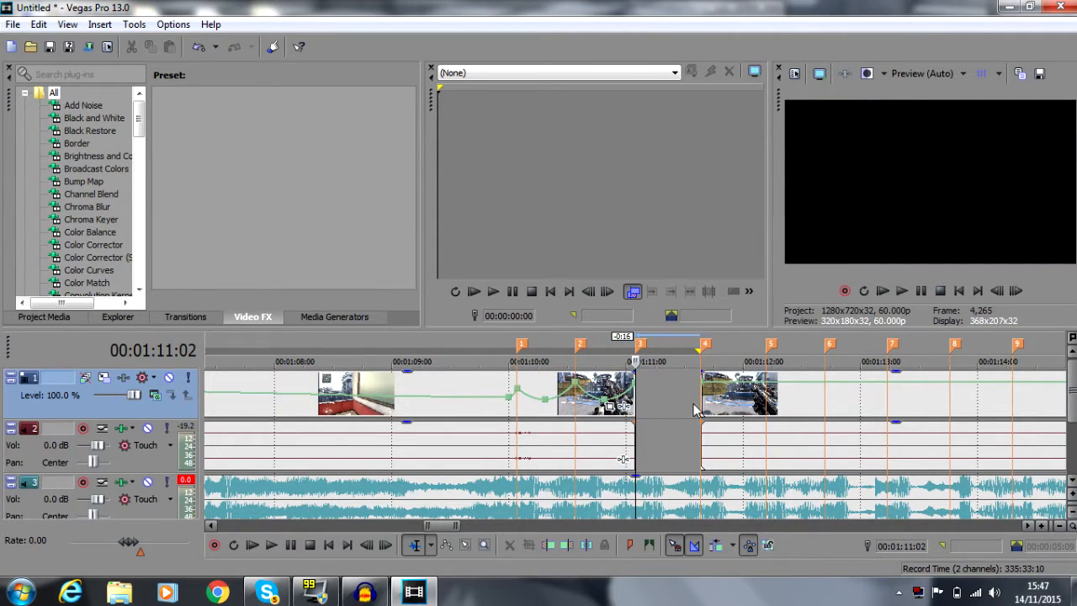
Step: Move the clip starting at marker 4 along the timeline to beyond marker 11 and place the playhead at marker 4
{"action": "left_click_drag", "start_coordinate": [740, 399], "coordinate": [1066, 389]}
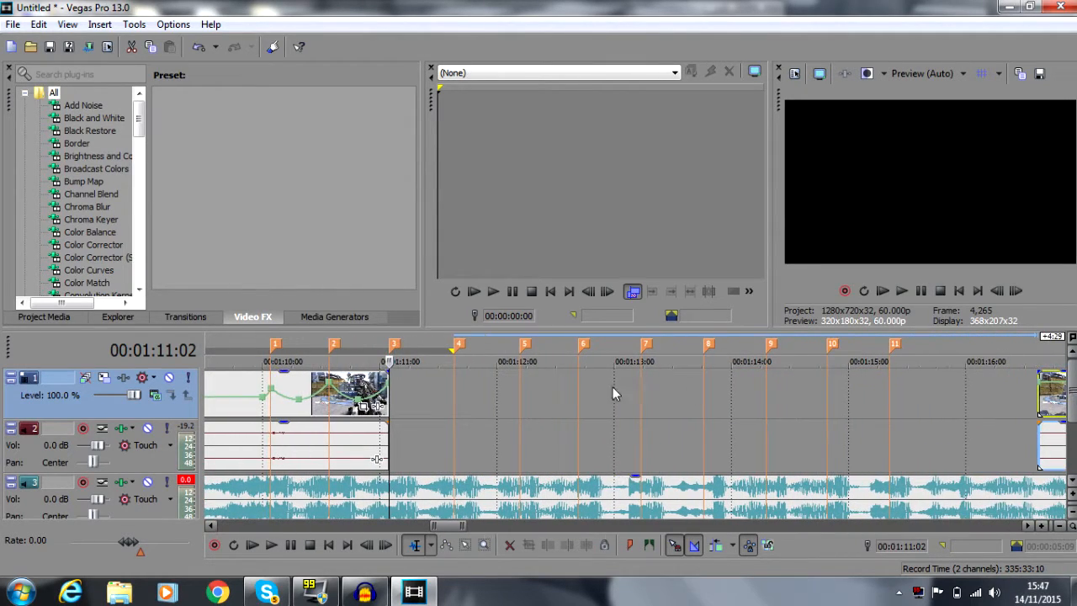
{"action": "left_click", "coordinate": [502, 400]}
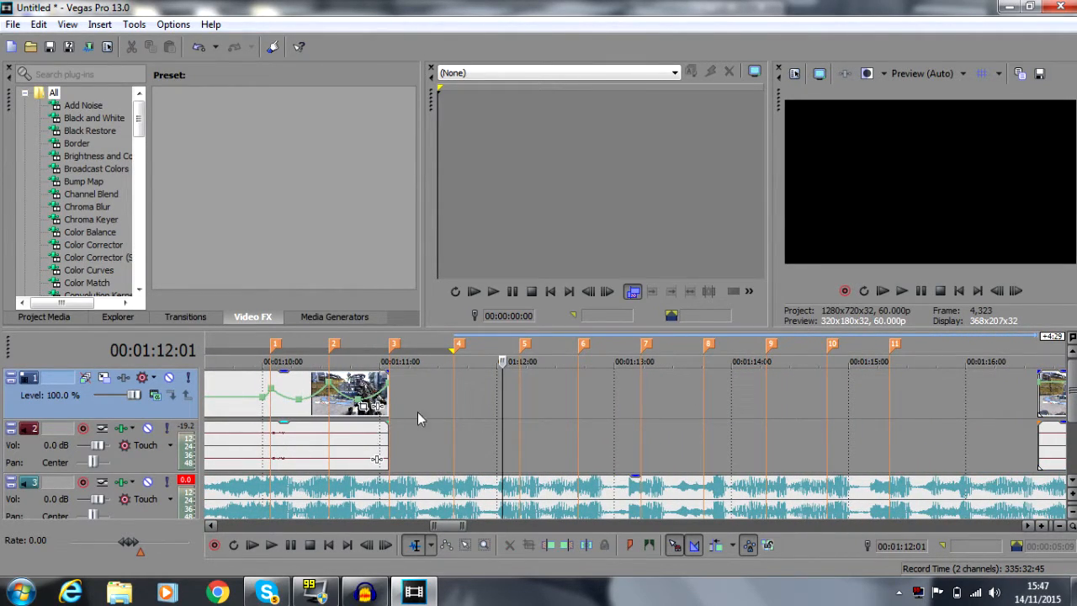
{"action": "left_click", "coordinate": [451, 385]}
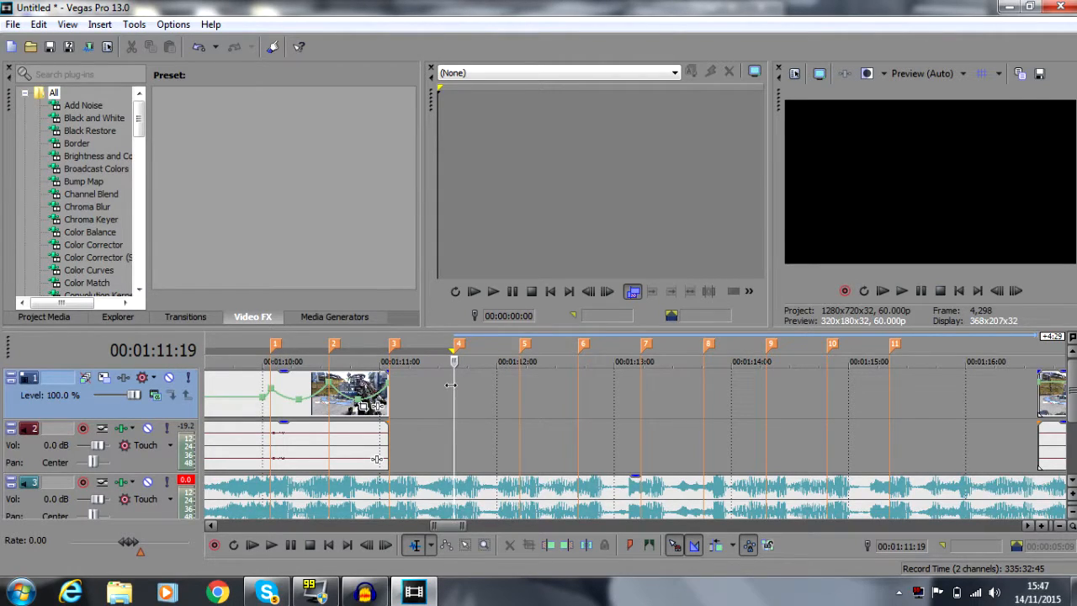
Step: Start opening a media file and browse to the "downloads on laptop" folder on the storage (E:) drive
{"action": "left_click", "coordinate": [13, 23]}
{"action": "left_click", "coordinate": [31, 59]}
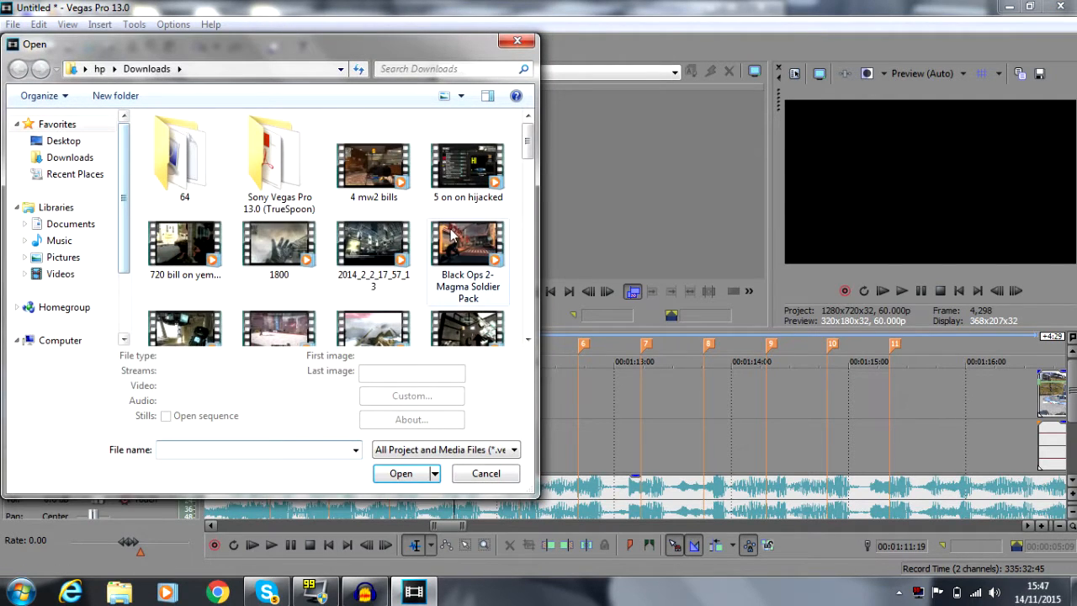
{"action": "scroll", "coordinate": [532, 141], "scroll_direction": "down", "scroll_amount": 2}
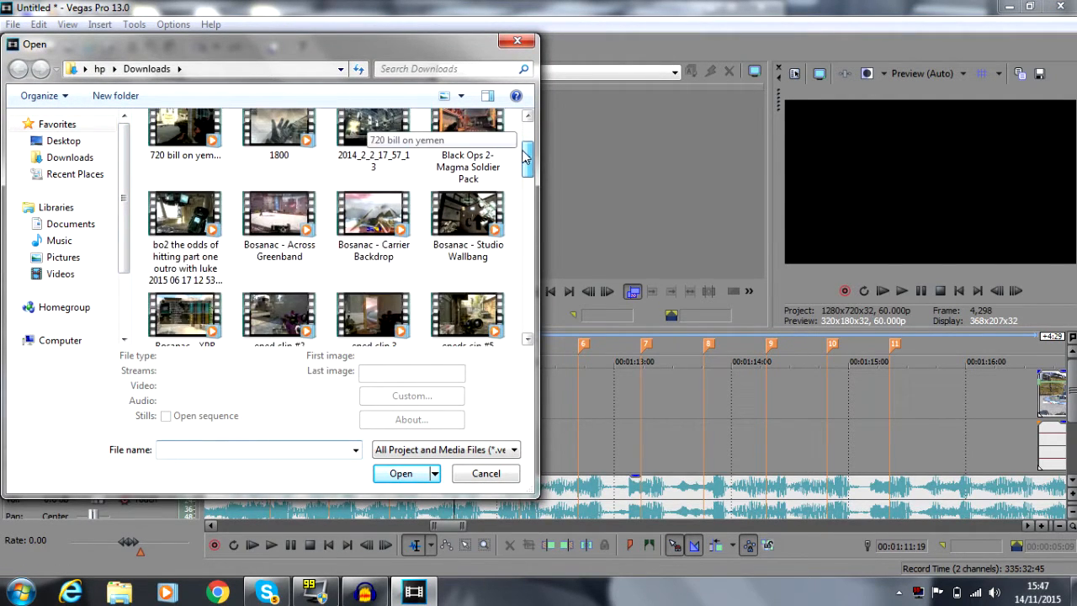
{"action": "left_click", "coordinate": [84, 158]}
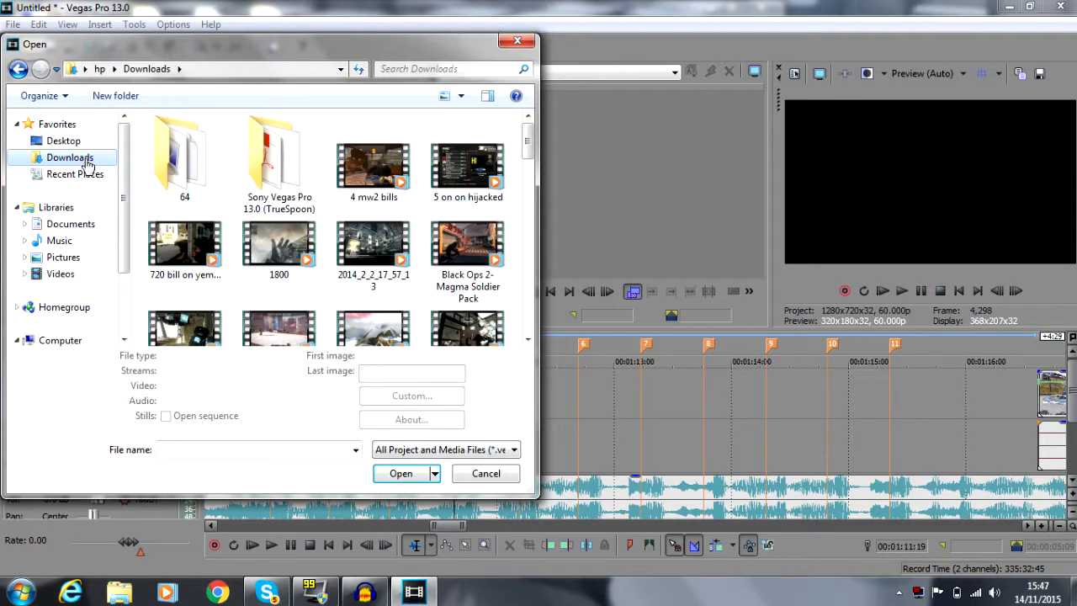
{"action": "left_click_drag", "start_coordinate": [522, 139], "coordinate": [525, 267]}
{"action": "left_click_drag", "start_coordinate": [123, 187], "coordinate": [128, 237]}
{"action": "left_click", "coordinate": [73, 301]}
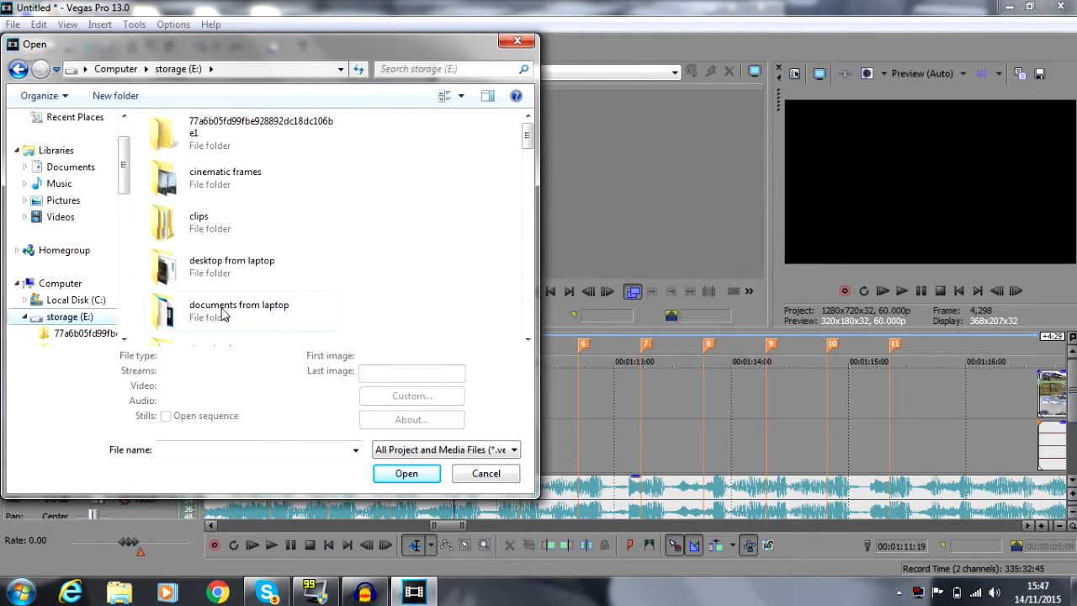
{"action": "scroll", "coordinate": [333, 241], "scroll_direction": "down", "scroll_amount": 3}
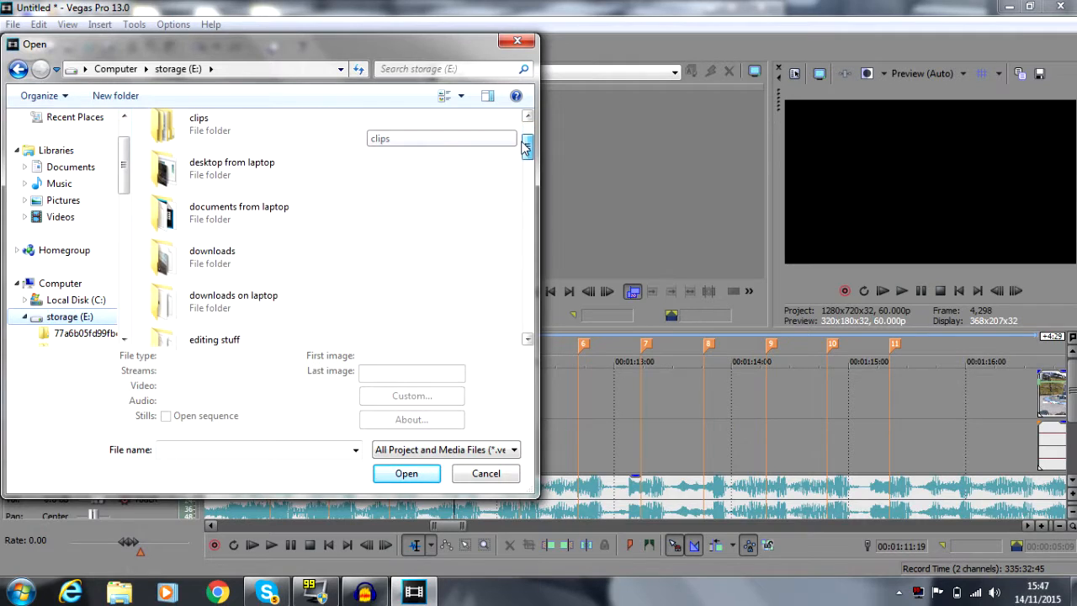
{"action": "double_click", "coordinate": [234, 251]}
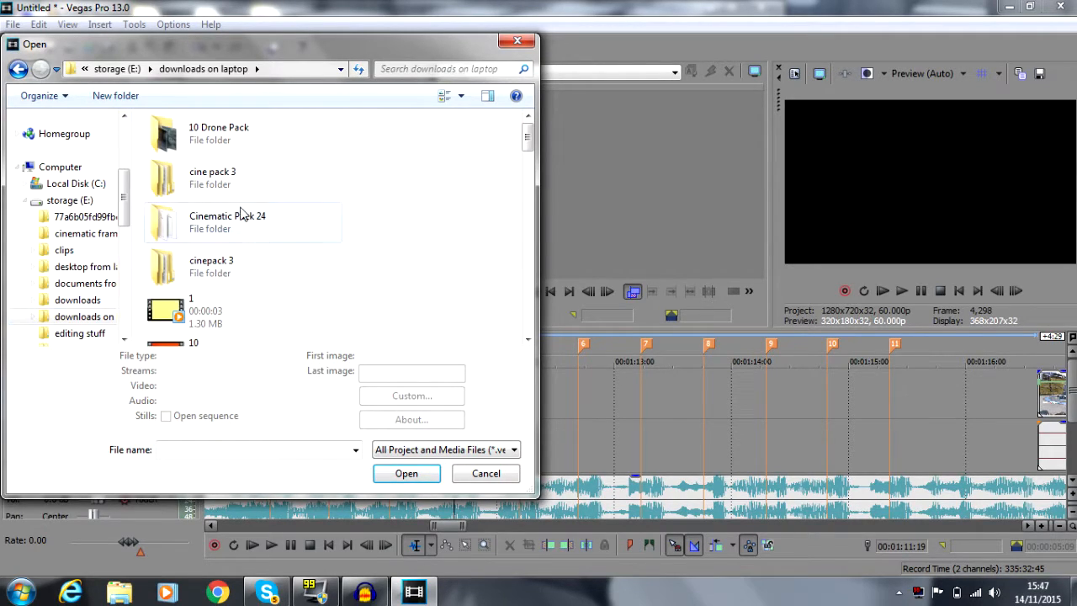
Step: Import clip 2 from the cine pack 3 folder inside cinepack 3 and place it on the timeline starting at marker 3
{"action": "double_click", "coordinate": [234, 273]}
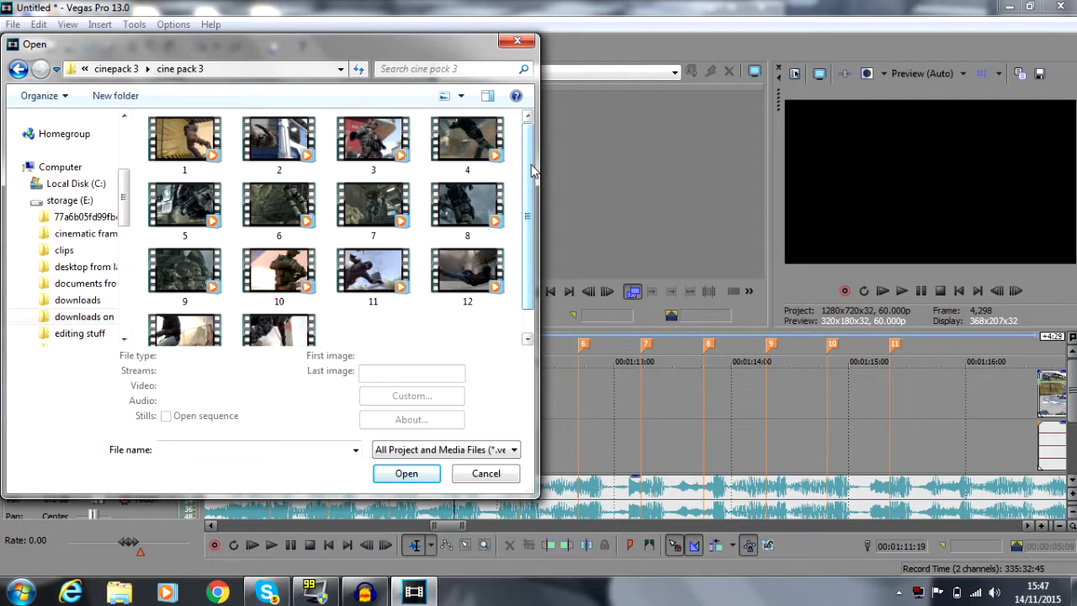
{"action": "scroll", "coordinate": [521, 180], "scroll_direction": "down", "scroll_amount": 1}
{"action": "scroll", "coordinate": [520, 175], "scroll_direction": "up", "scroll_amount": 1}
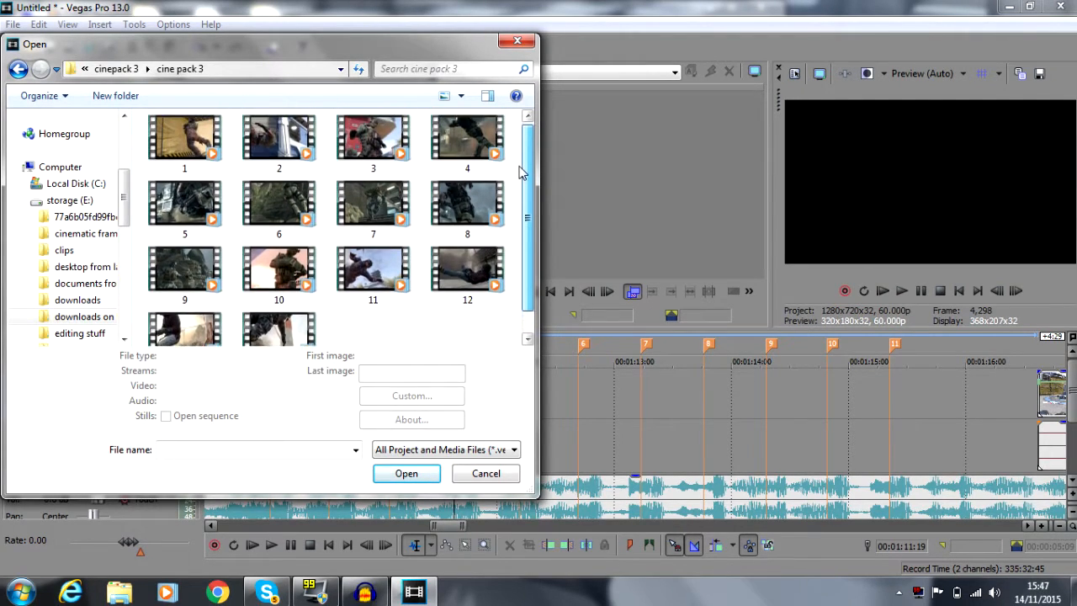
{"action": "left_click", "coordinate": [278, 139]}
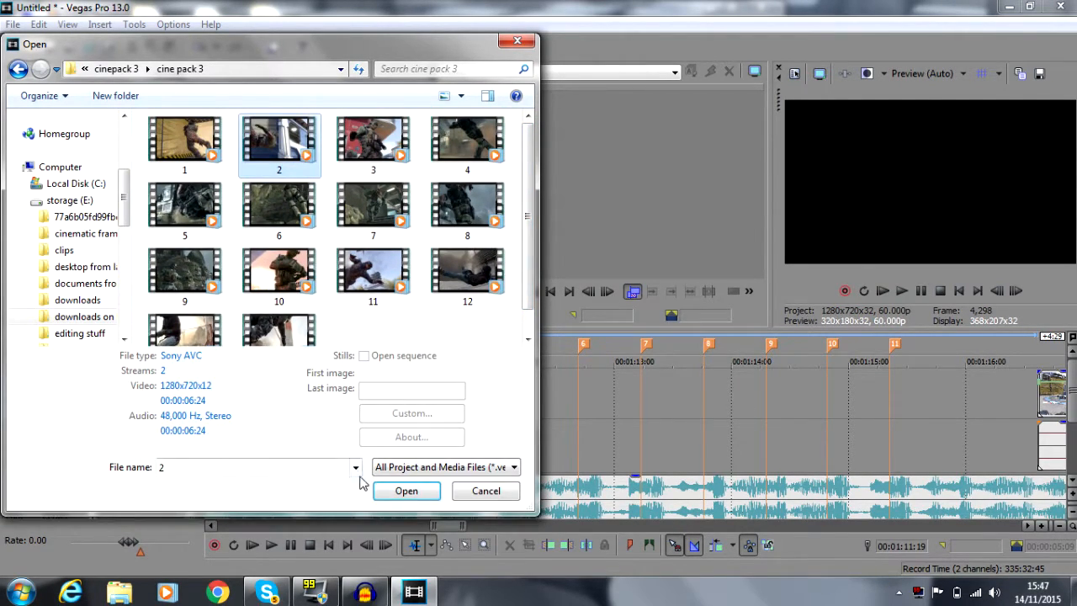
{"action": "left_click", "coordinate": [380, 490]}
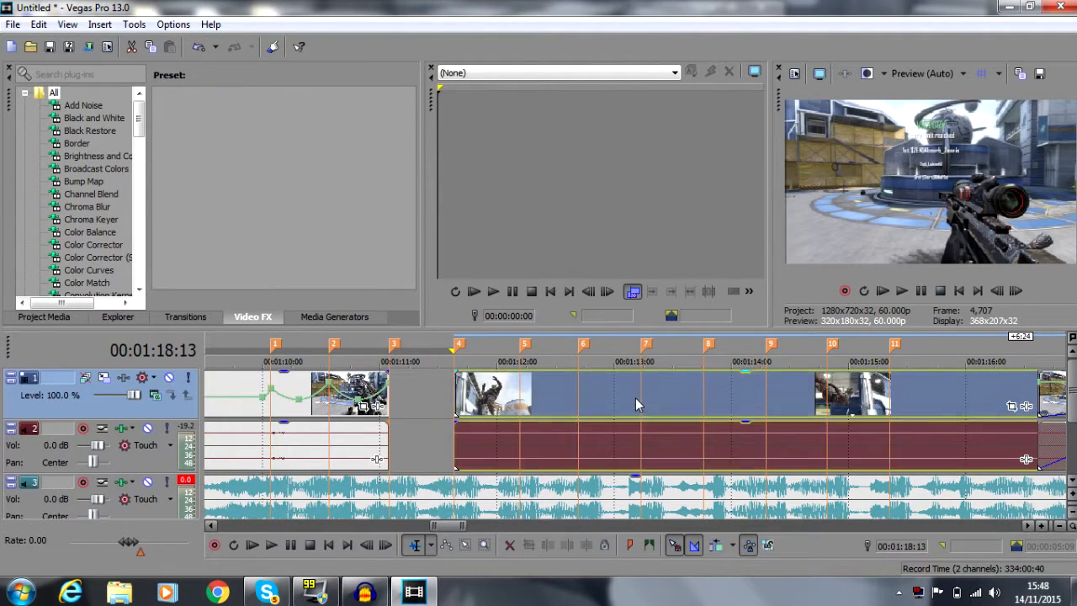
{"action": "left_click_drag", "start_coordinate": [635, 398], "coordinate": [572, 407]}
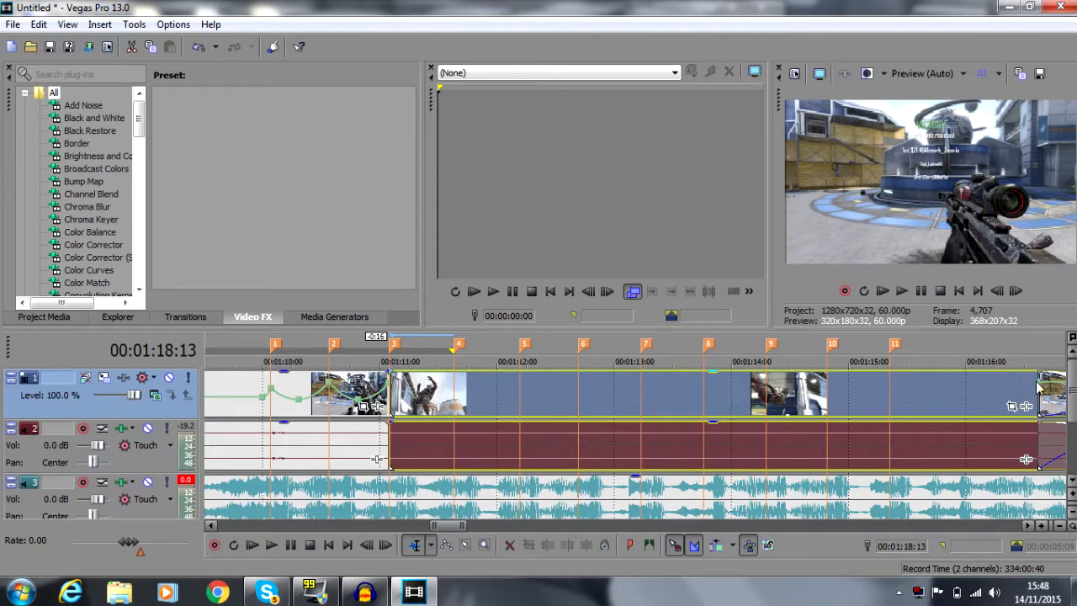
Step: Cut away the opening of the new clip before 00:01:12:17 and move the remaining part back to marker 3
{"action": "left_click", "coordinate": [464, 413]}
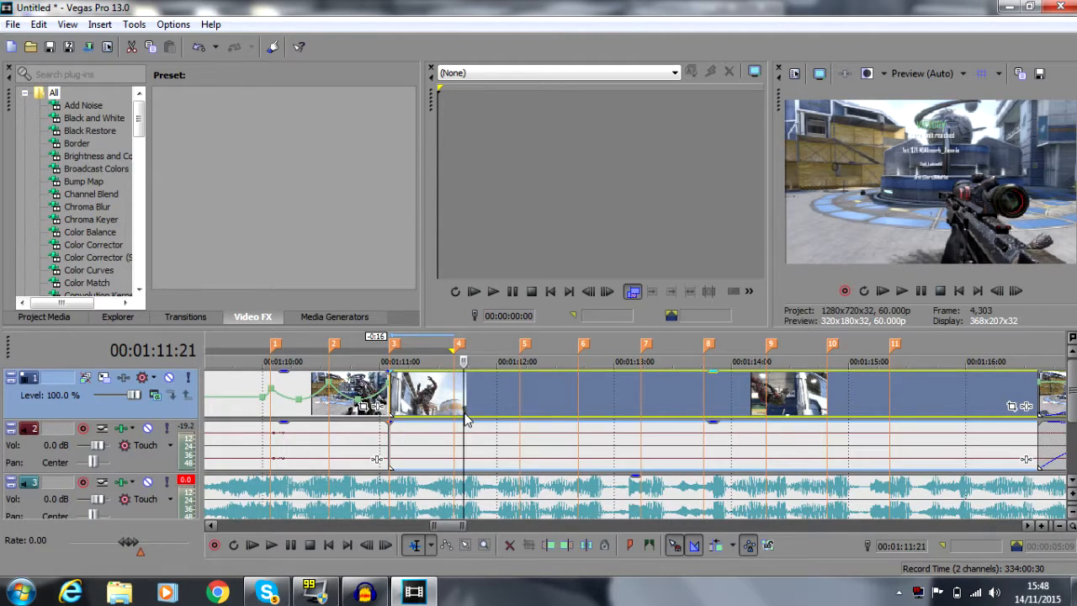
{"action": "left_click_drag", "start_coordinate": [468, 409], "coordinate": [564, 408]}
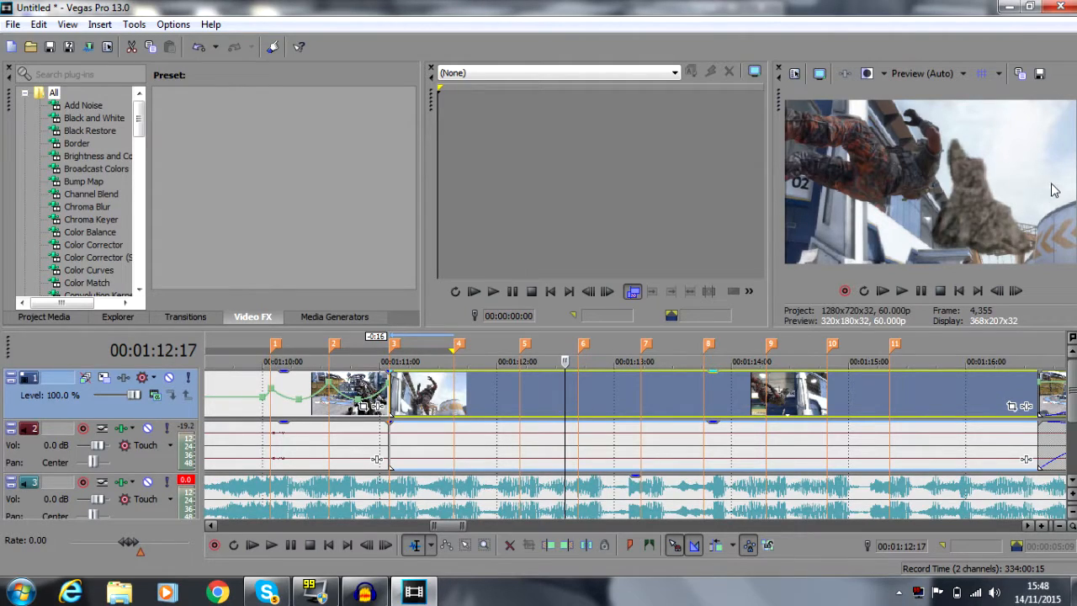
{"action": "key", "text": "s"}
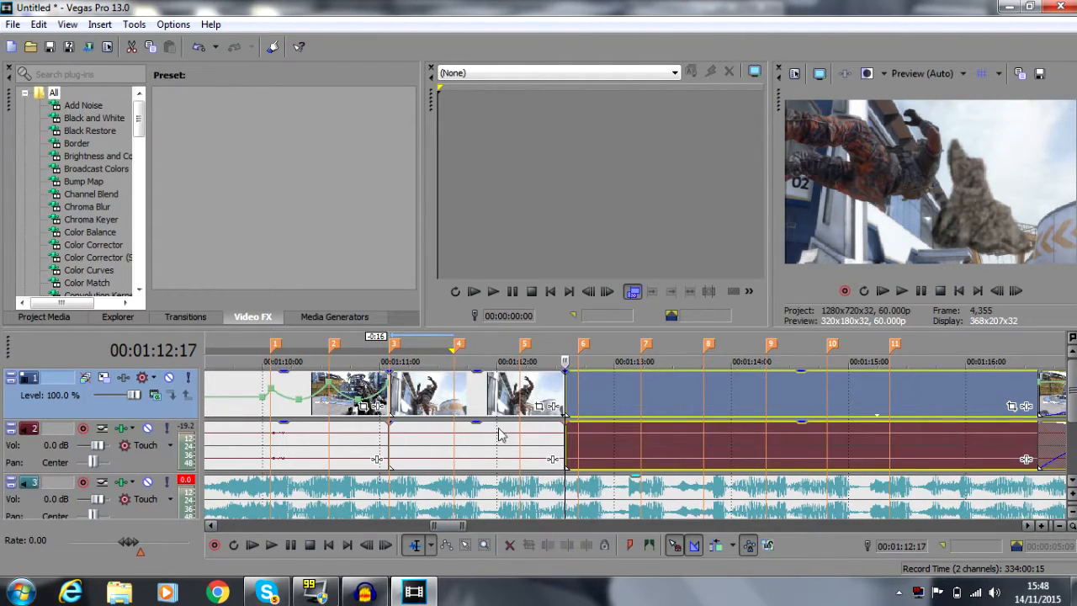
{"action": "right_click", "coordinate": [505, 397]}
{"action": "left_click", "coordinate": [580, 236]}
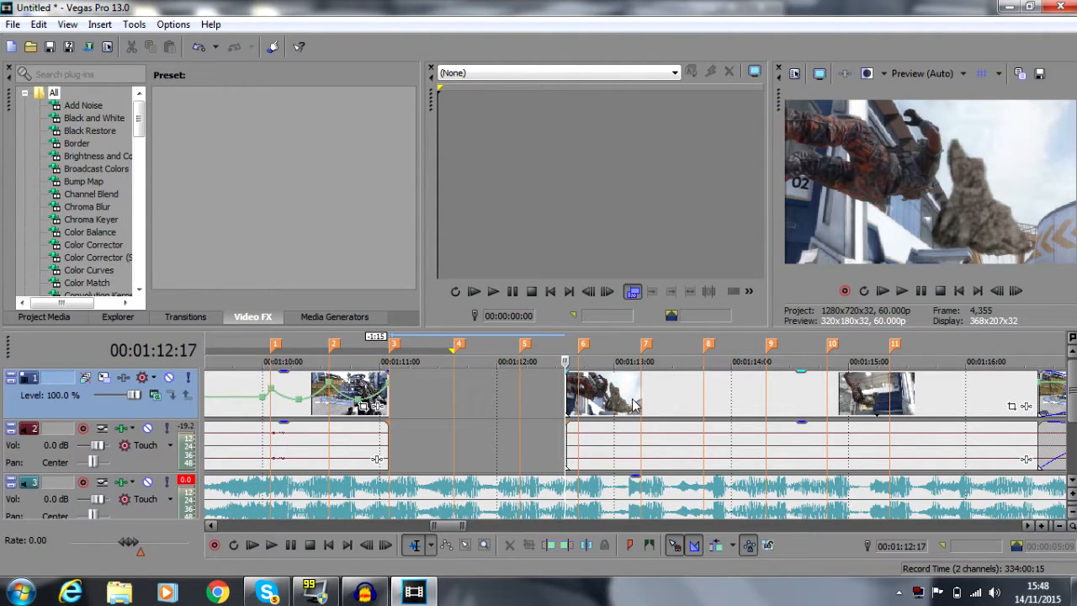
{"action": "left_click_drag", "start_coordinate": [620, 403], "coordinate": [443, 403]}
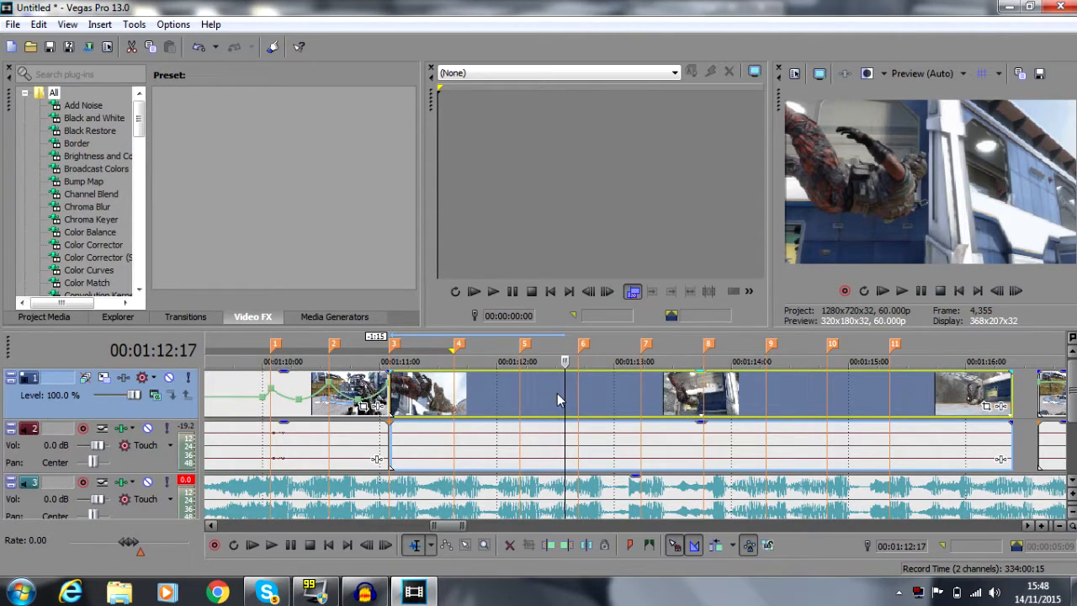
Step: Split the clip at 00:01:14:03 and delete the part after the split
{"action": "left_click_drag", "start_coordinate": [563, 392], "coordinate": [746, 390]}
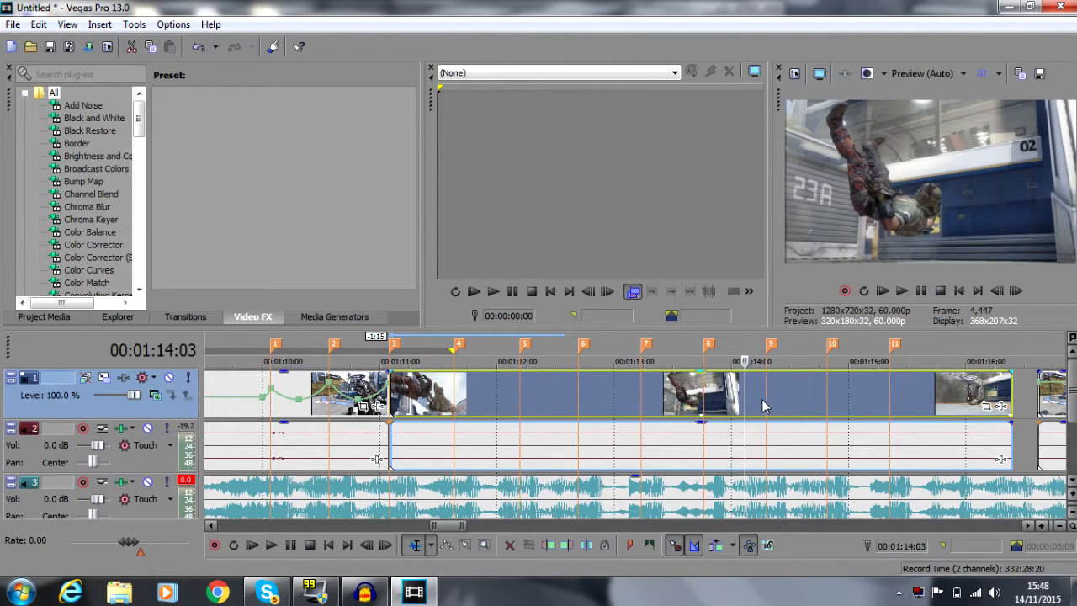
{"action": "key", "text": "s"}
{"action": "left_click", "coordinate": [795, 391]}
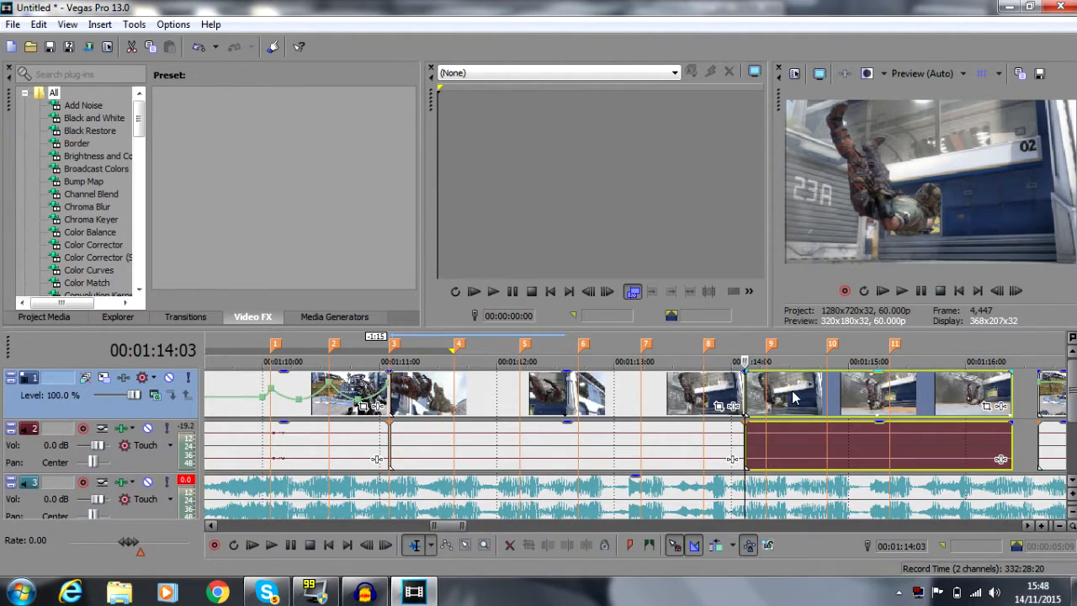
{"action": "right_click", "coordinate": [795, 397]}
{"action": "left_click", "coordinate": [840, 240]}
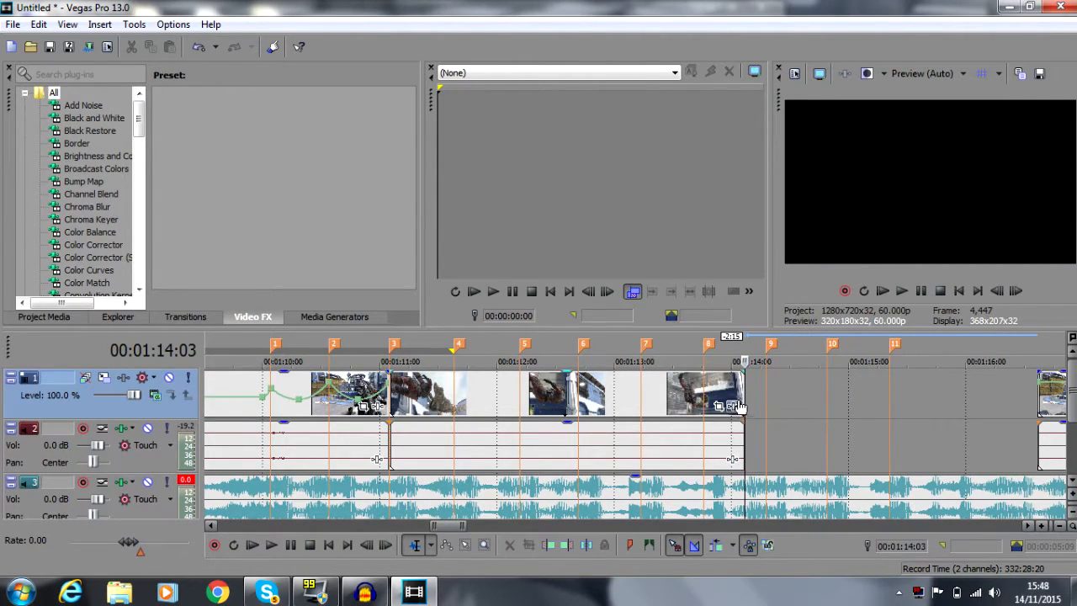
Step: Time-compress the trimmed clip so that it ends at marker 5, and place the playhead at marker 4
{"action": "left_click_drag", "start_coordinate": [744, 385], "coordinate": [519, 411]}
{"action": "left_click", "coordinate": [519, 392]}
{"action": "left_click", "coordinate": [446, 402]}
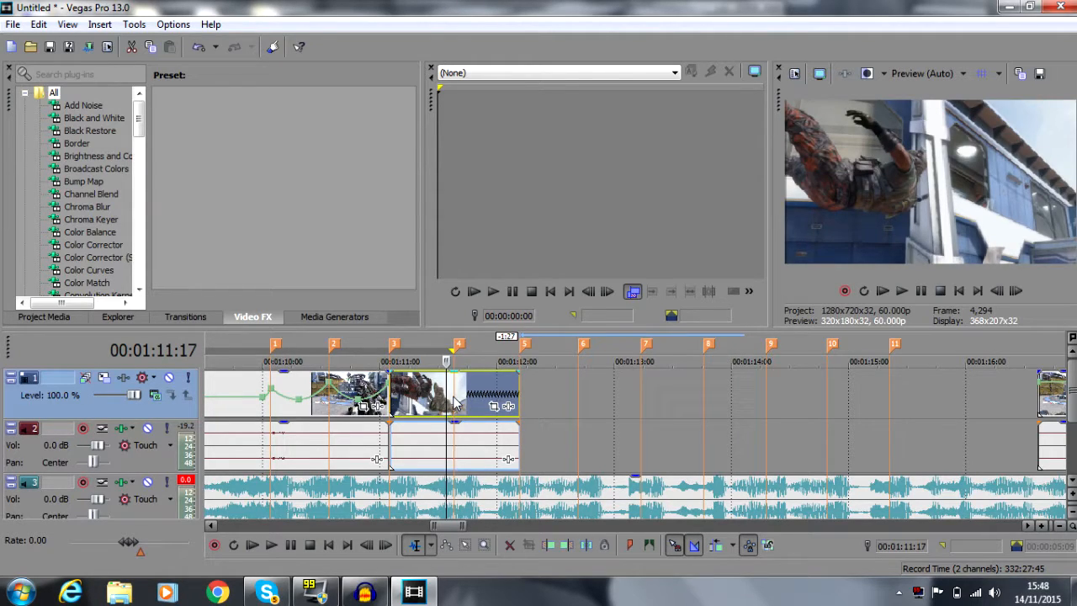
{"action": "left_click", "coordinate": [454, 402]}
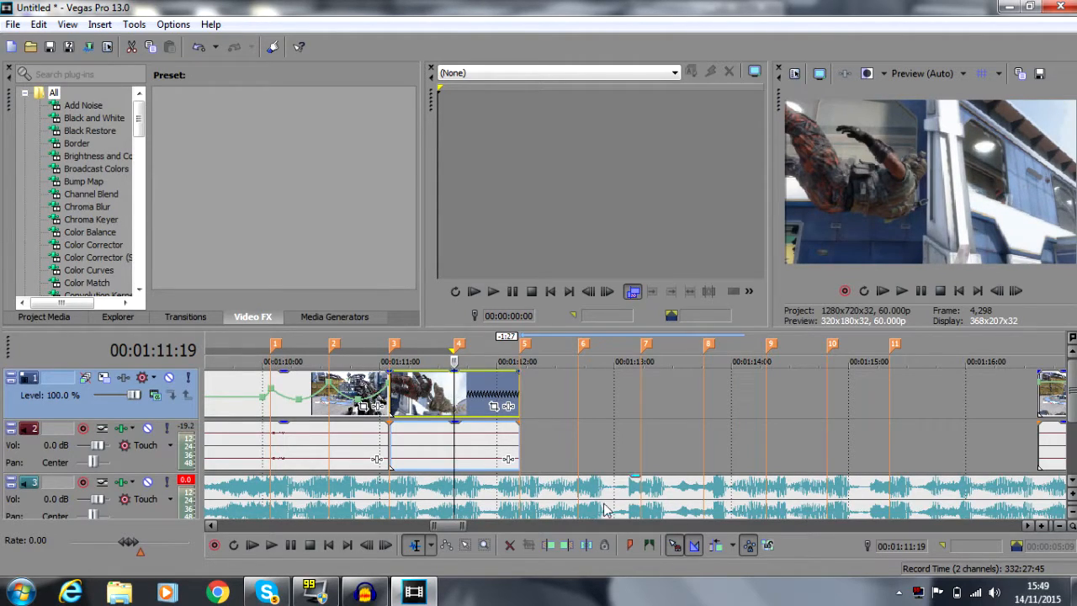
Step: Set the compressed clip's resampling switch to Disable Resample
{"action": "left_click", "coordinate": [1041, 525]}
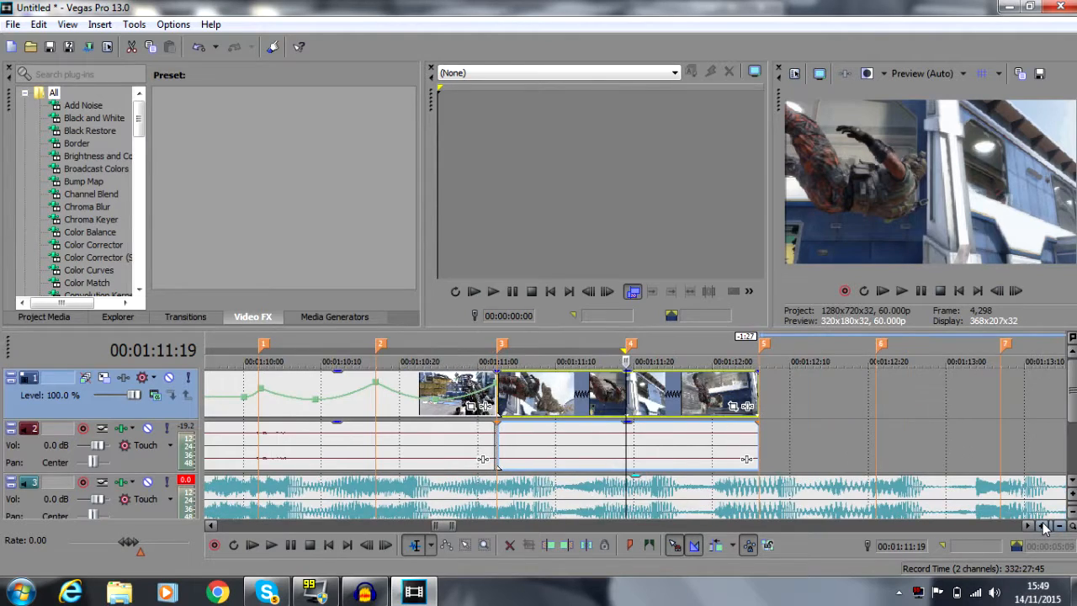
{"action": "right_click", "coordinate": [591, 409]}
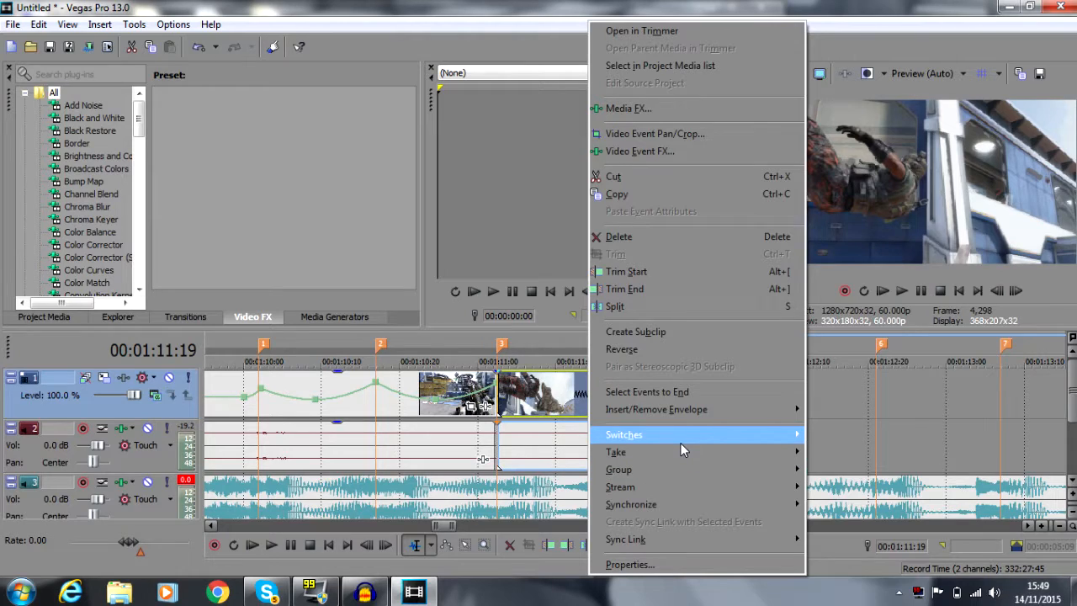
{"action": "mouse_move", "coordinate": [681, 443]}
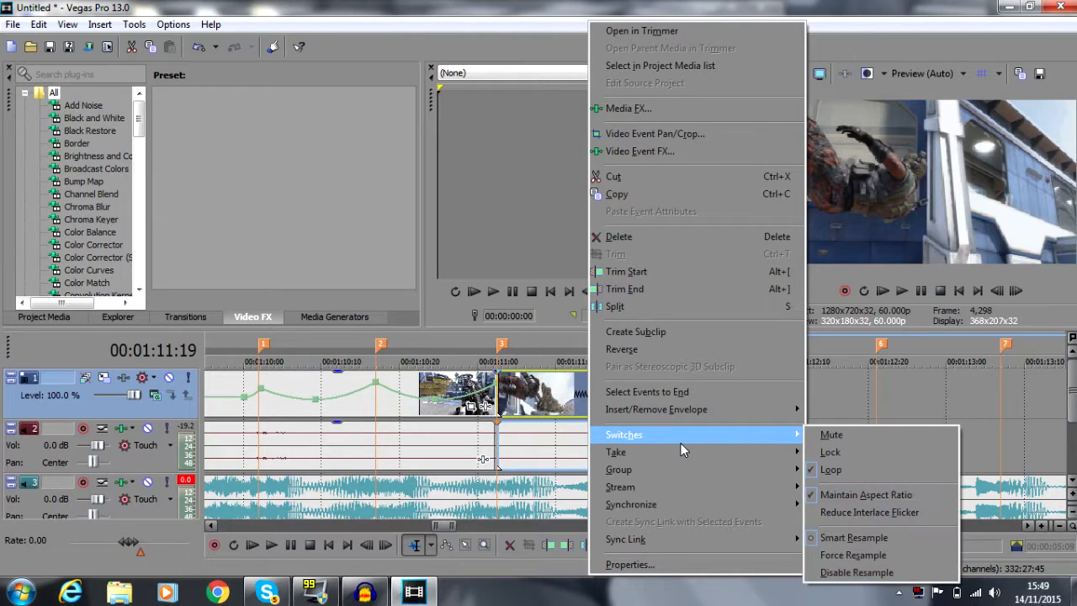
{"action": "left_click", "coordinate": [854, 572]}
Step: Insert a velocity envelope on the clip between markers 3 and 5
{"action": "right_click", "coordinate": [562, 412]}
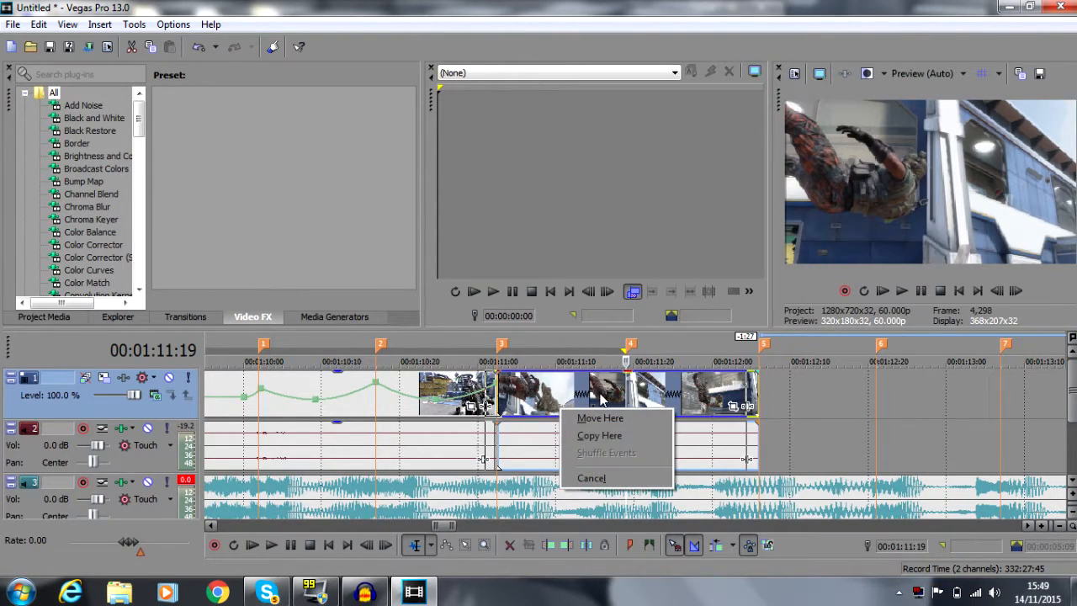
{"action": "right_click", "coordinate": [600, 400]}
{"action": "mouse_move", "coordinate": [772, 412]}
{"action": "left_click", "coordinate": [832, 412]}
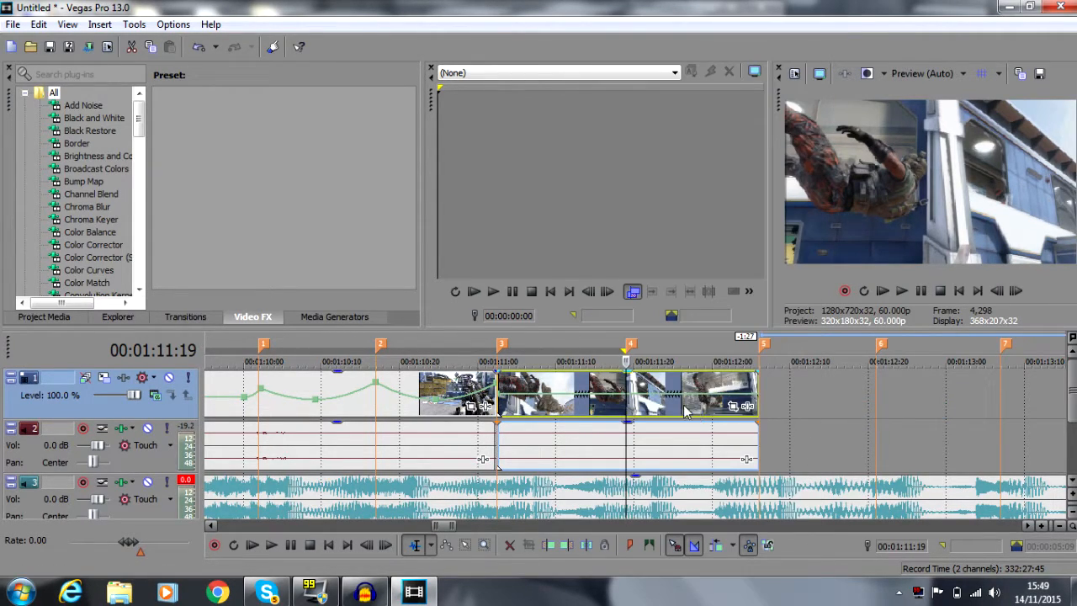
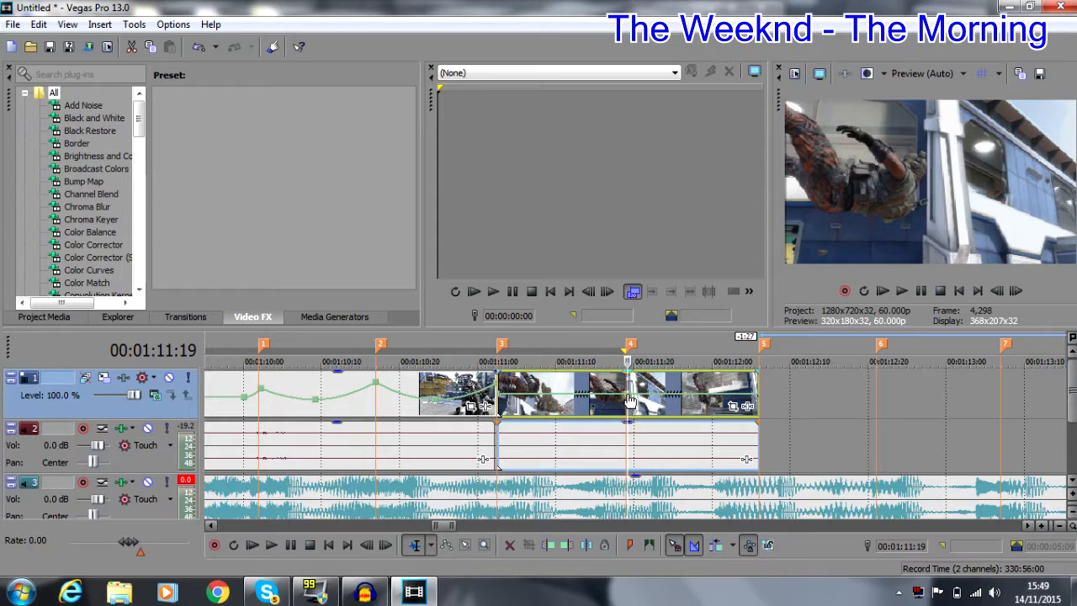
Step: Add velocity points midway between markers 3–4 and 4–5, and set the points at markers 3, 4 and 5 to 300% forward velocity
{"action": "left_click", "coordinate": [560, 397]}
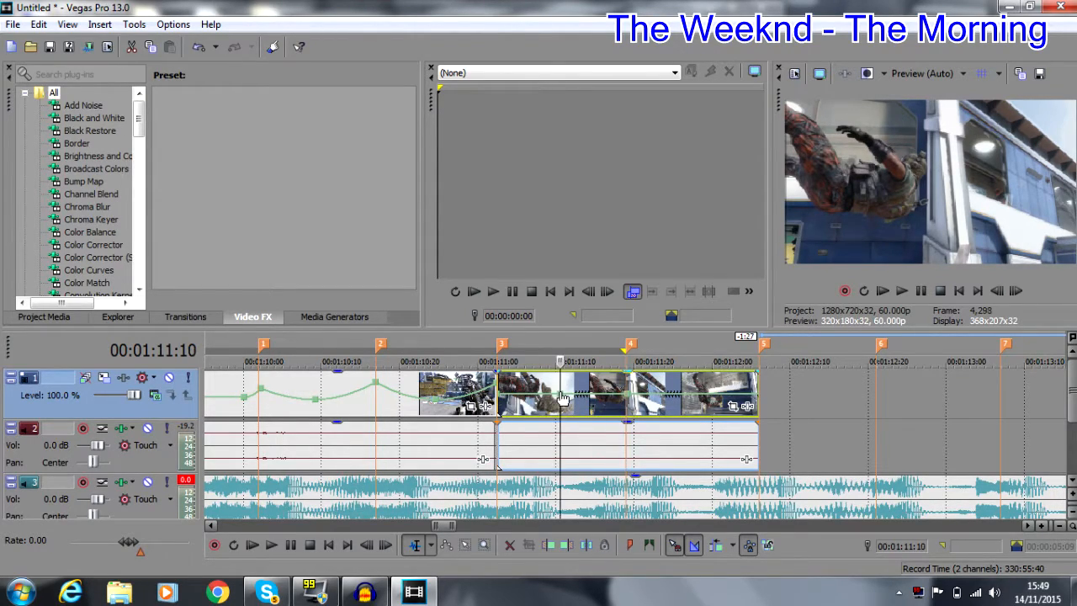
{"action": "left_click", "coordinate": [692, 397]}
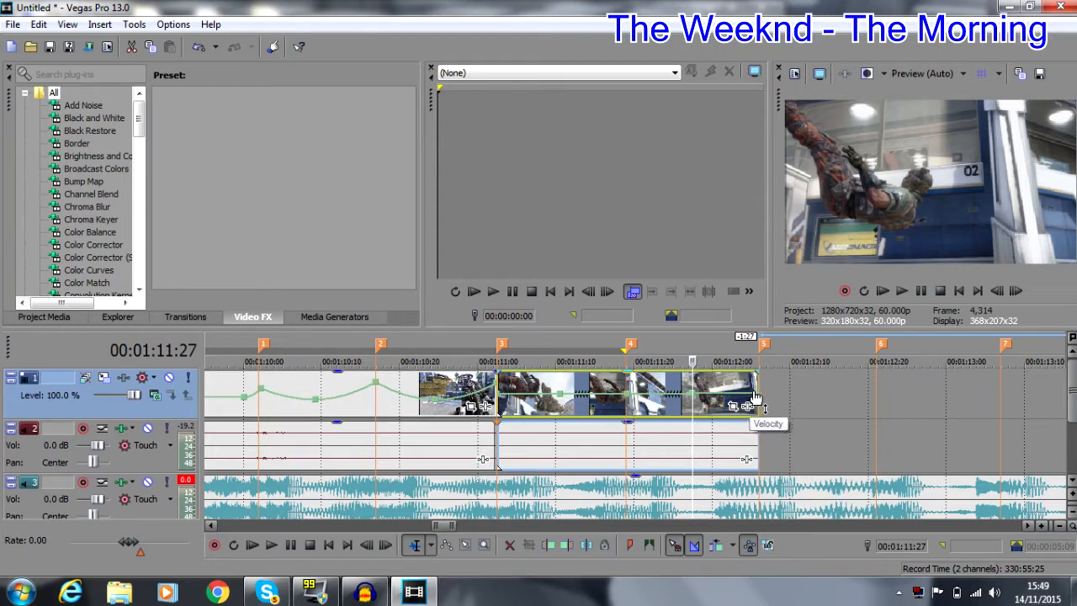
{"action": "right_click", "coordinate": [755, 398]}
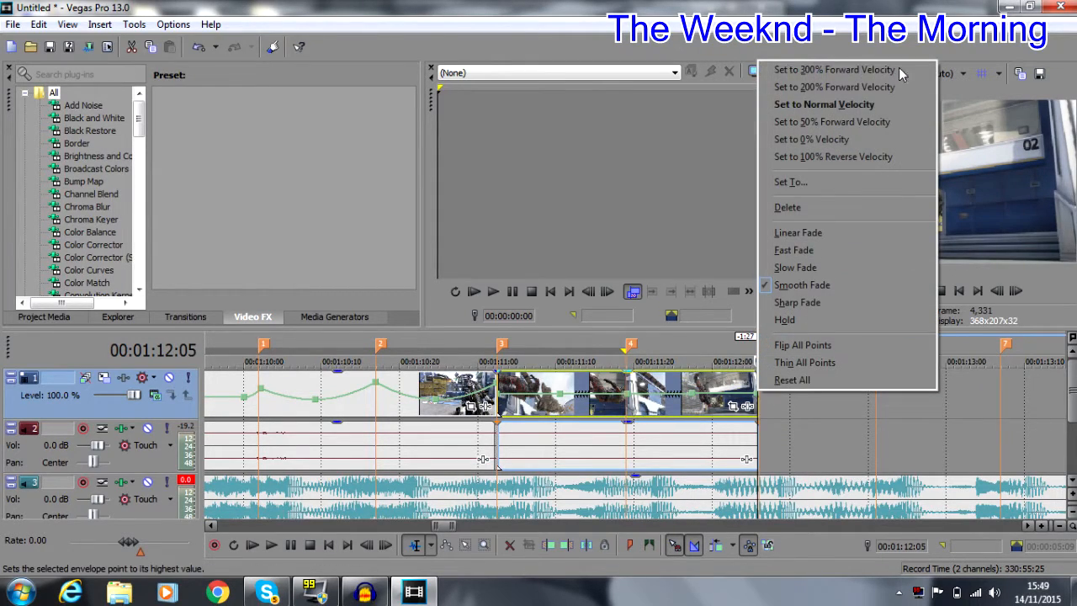
{"action": "left_click", "coordinate": [896, 70]}
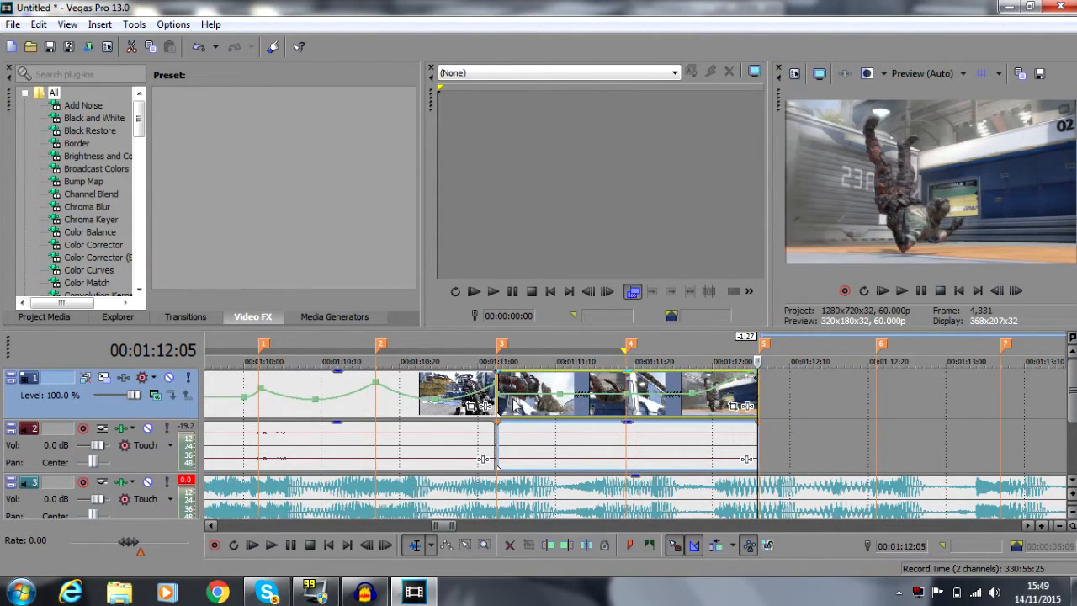
{"action": "right_click", "coordinate": [502, 393]}
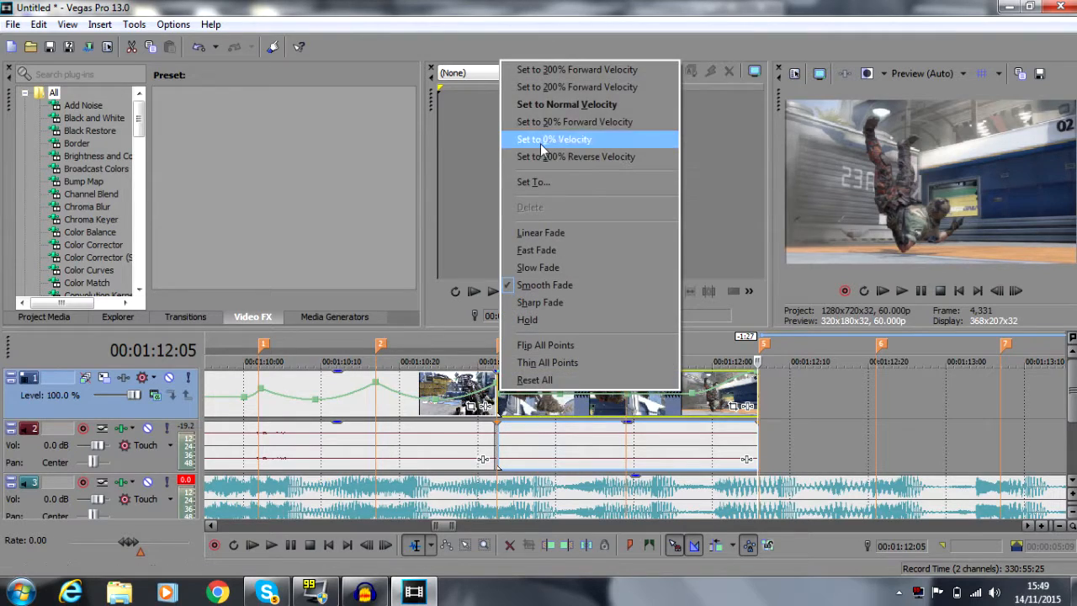
{"action": "left_click", "coordinate": [575, 71]}
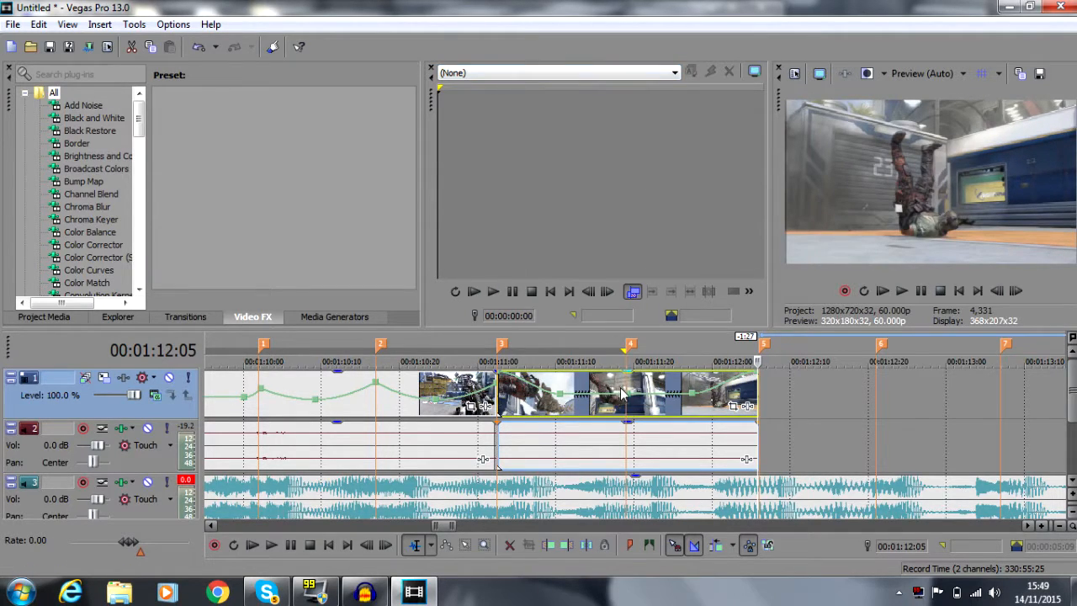
{"action": "right_click", "coordinate": [625, 393]}
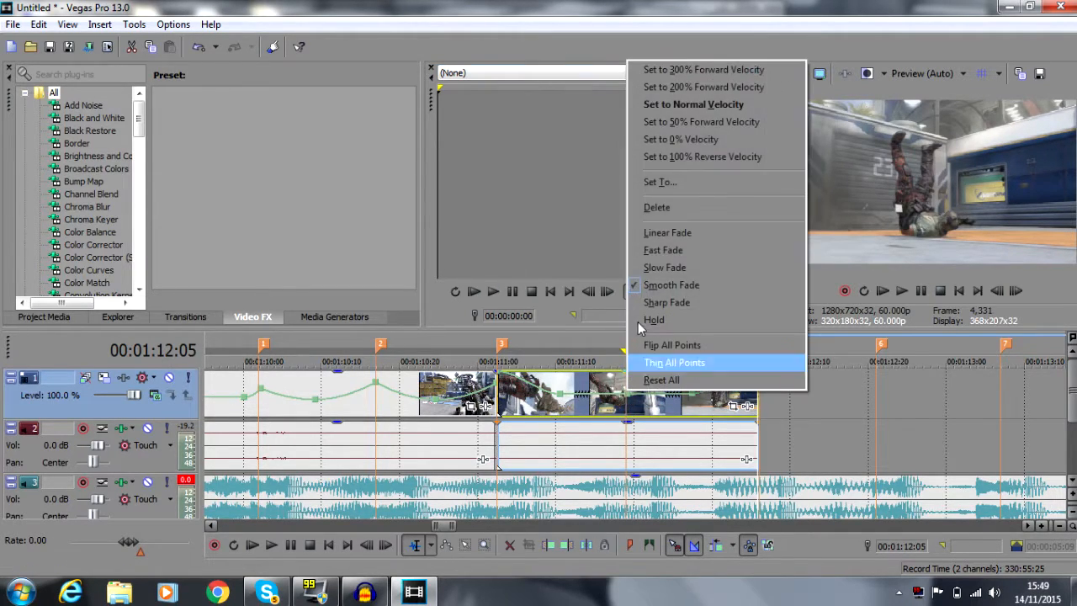
{"action": "left_click", "coordinate": [688, 70]}
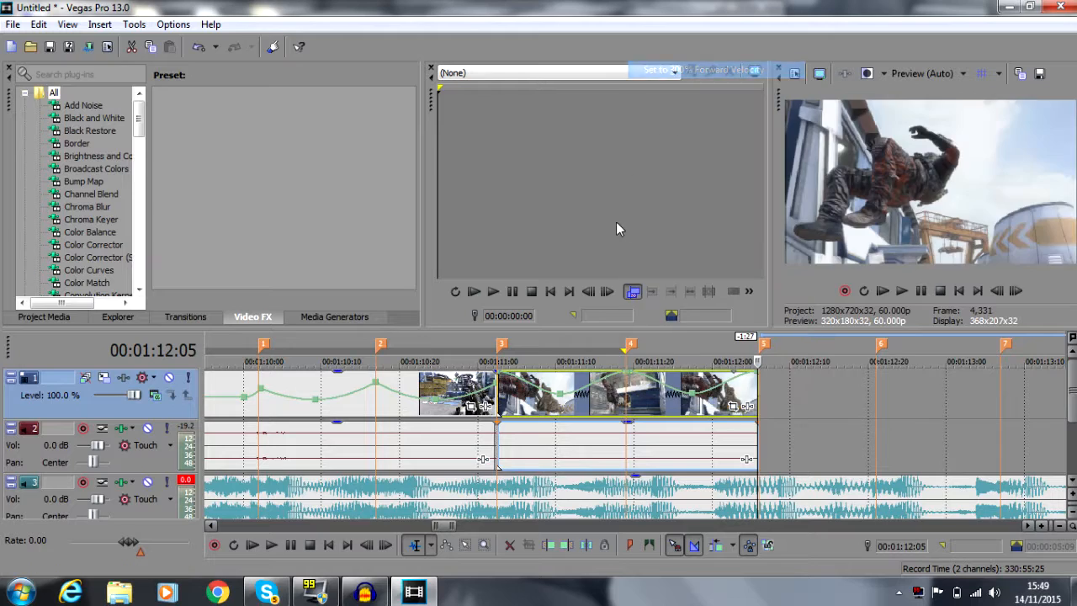
Step: Set the two velocity points lying midway between the markers to 50% forward velocity
{"action": "right_click", "coordinate": [563, 404]}
{"action": "left_click", "coordinate": [683, 130]}
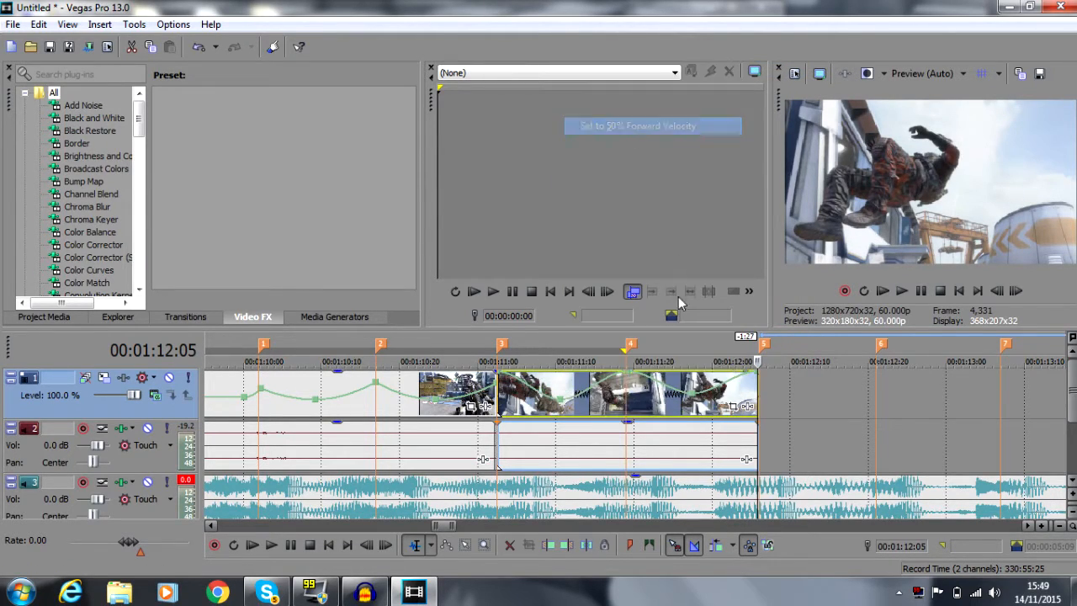
{"action": "right_click", "coordinate": [690, 402]}
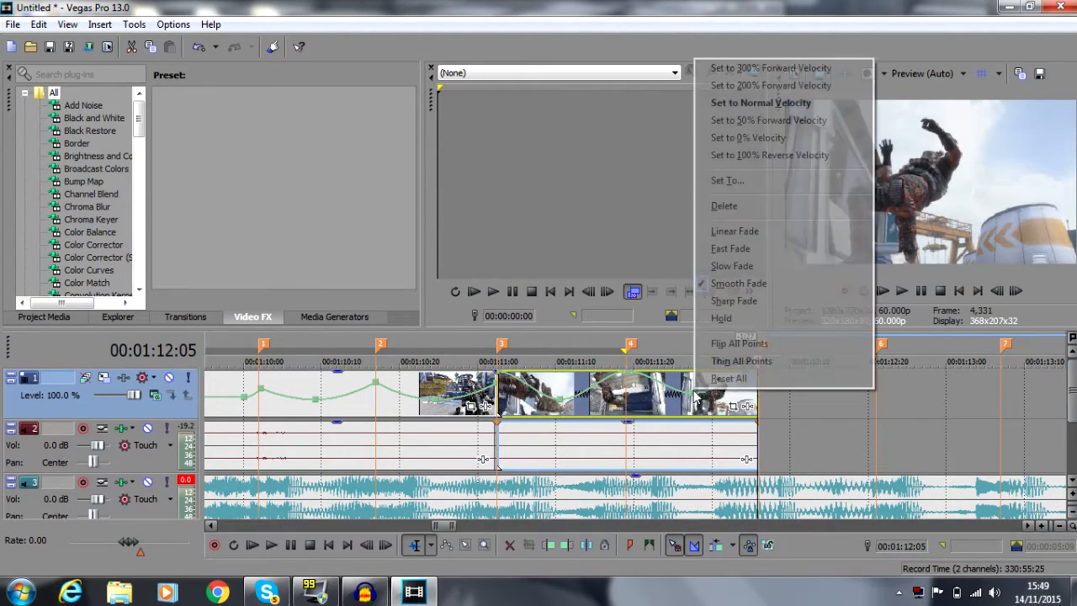
{"action": "left_click", "coordinate": [752, 122]}
Step: Set the falling velocity segments between markers 3 and 5 to Fast Fade and the rising segments to Slow Fade
{"action": "right_click", "coordinate": [531, 386]}
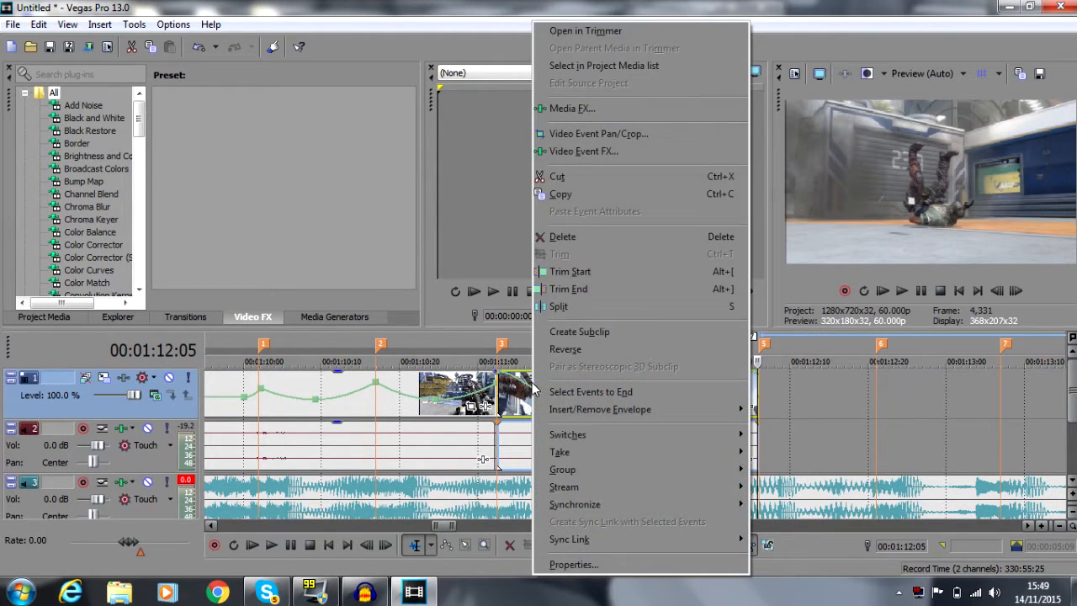
{"action": "key", "text": "Escape"}
{"action": "right_click", "coordinate": [532, 387]}
{"action": "left_click", "coordinate": [571, 263]}
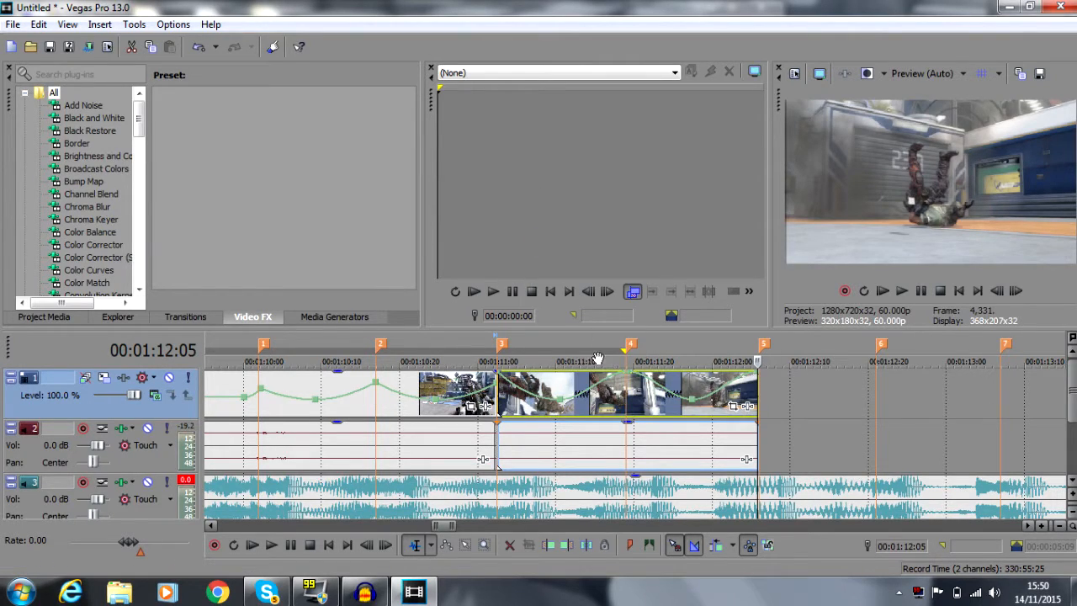
{"action": "right_click", "coordinate": [593, 388]}
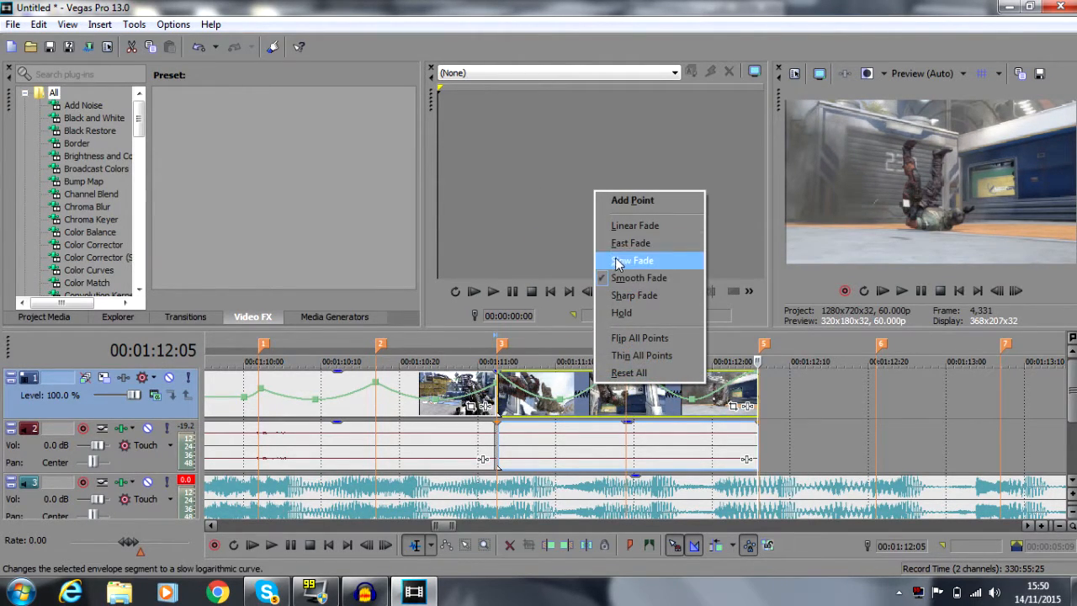
{"action": "left_click", "coordinate": [625, 257]}
{"action": "right_click", "coordinate": [660, 396]}
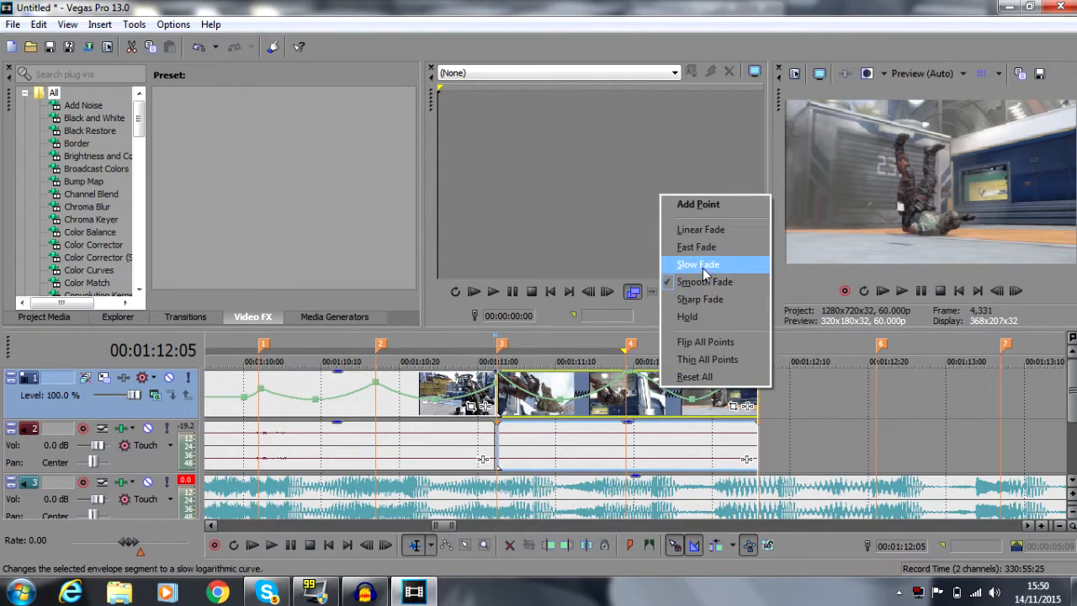
{"action": "left_click", "coordinate": [703, 251]}
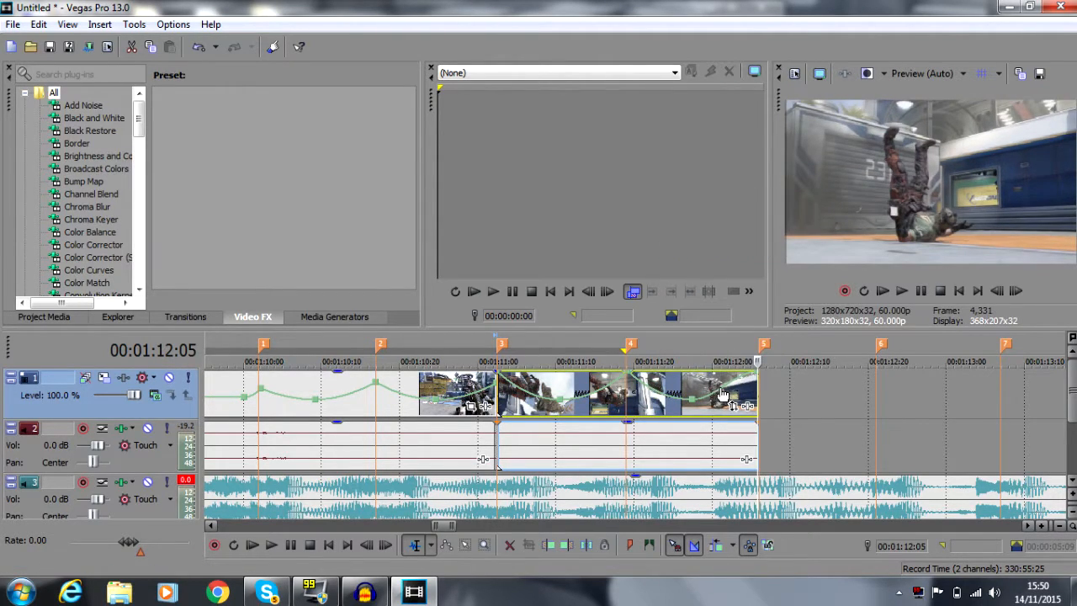
{"action": "right_click", "coordinate": [722, 389]}
{"action": "left_click", "coordinate": [773, 265]}
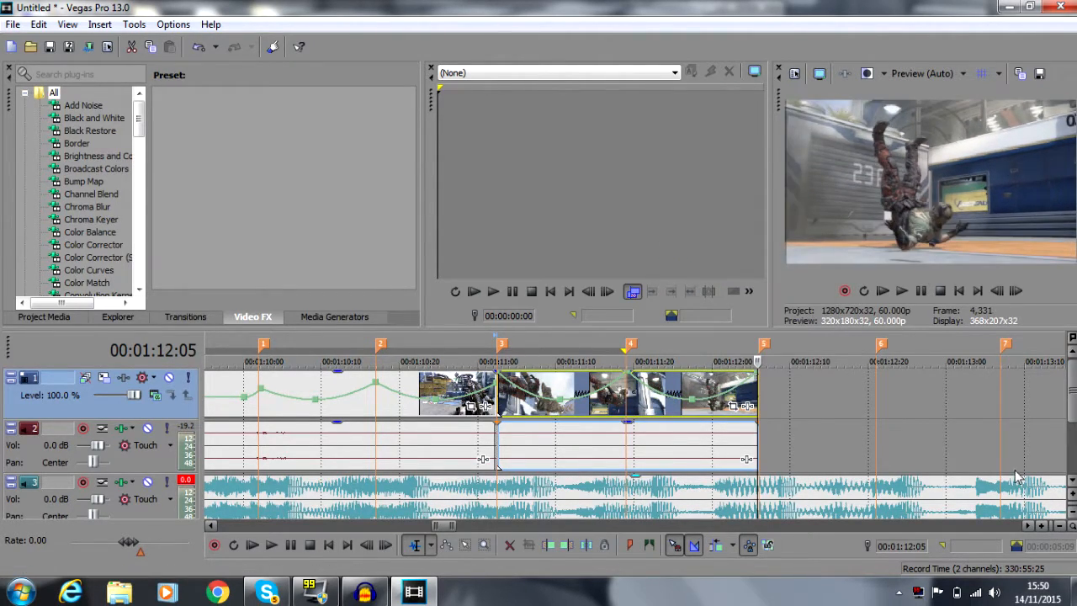
Step: Extend the playback range across the gameplay clip and the cinematic up to marker 5, and preview the synced sequence
{"action": "left_click", "coordinate": [1058, 524]}
{"action": "left_click", "coordinate": [1058, 525]}
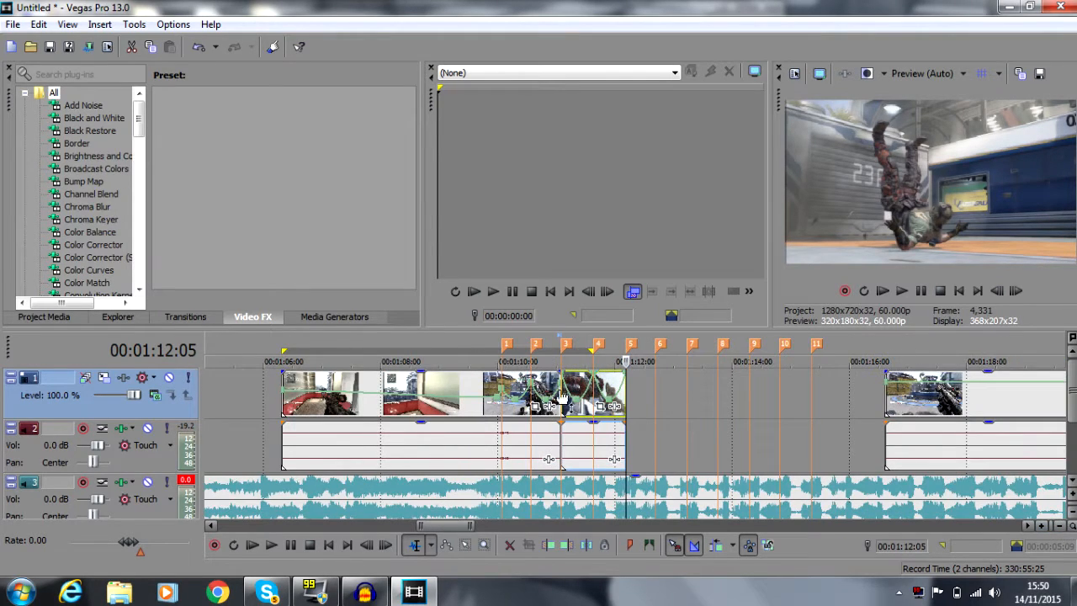
{"action": "double_click", "coordinate": [469, 399]}
{"action": "left_click_drag", "start_coordinate": [557, 492], "coordinate": [622, 477]}
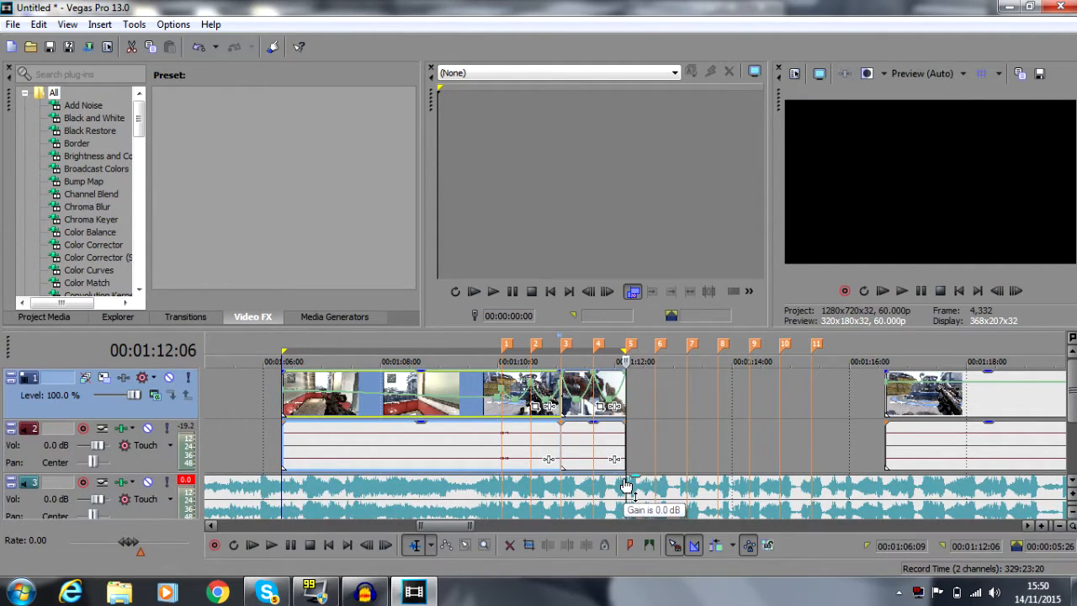
{"action": "key", "text": "space"}
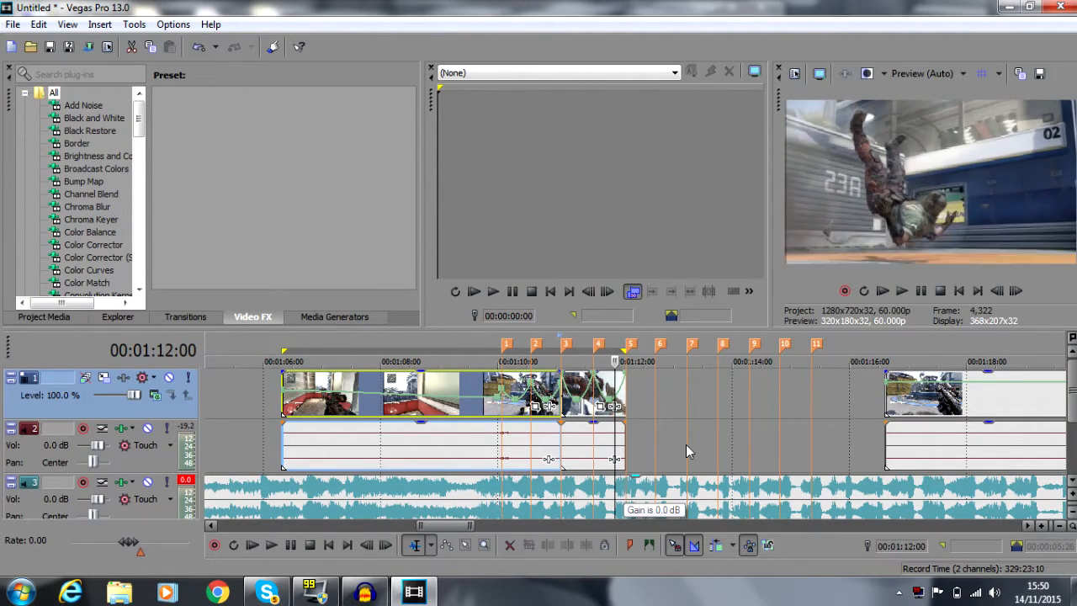
{"action": "left_click", "coordinate": [903, 290]}
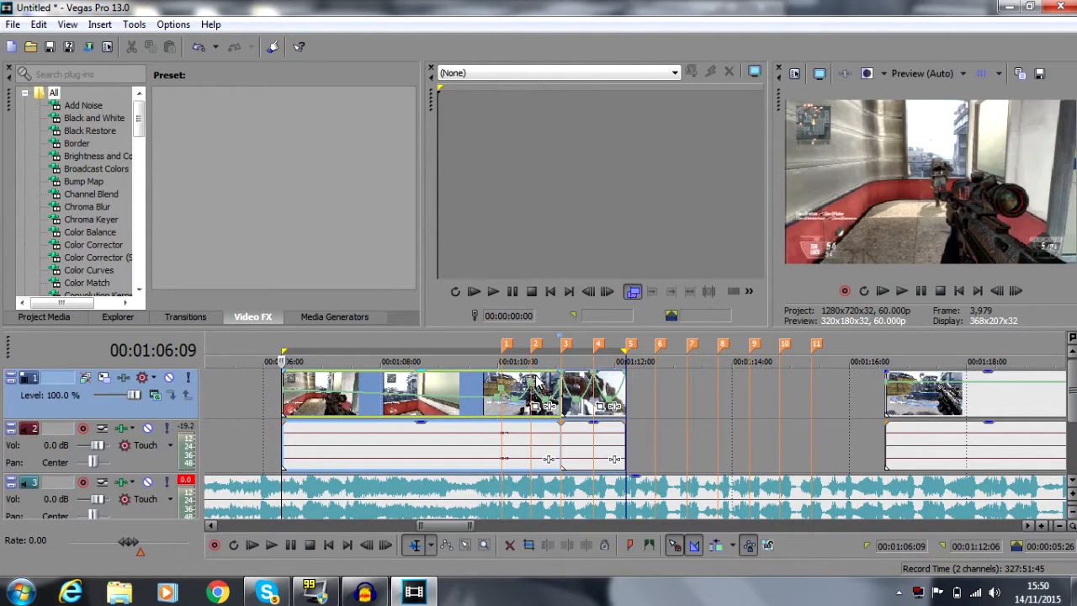
Step: Split the gameplay clip at markers 1 and 2 and the cinematic clip at marker 4
{"action": "left_click", "coordinate": [549, 383]}
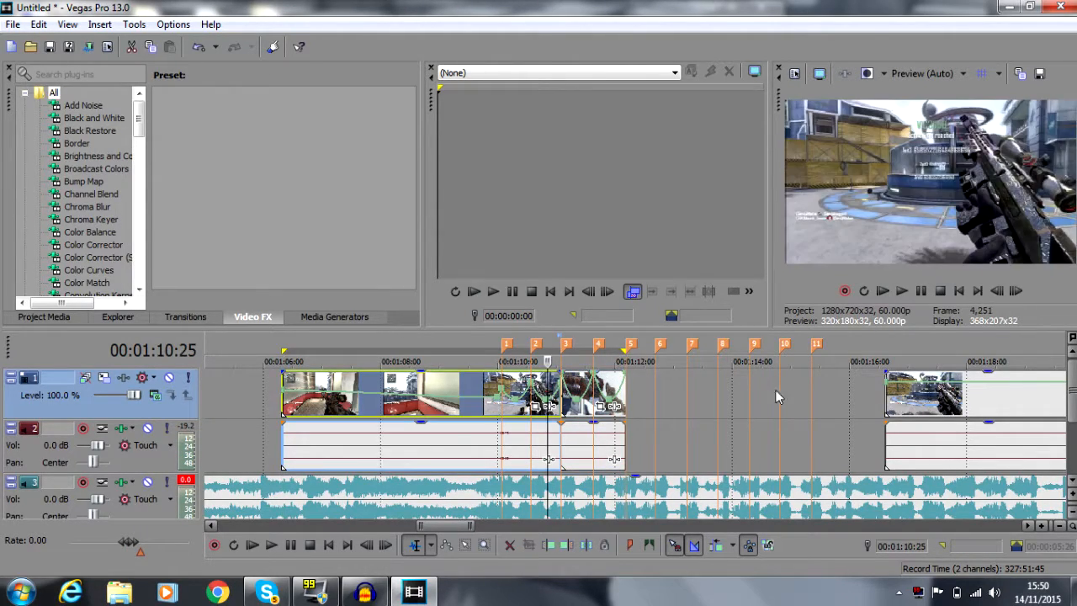
{"action": "left_click", "coordinate": [1041, 525]}
{"action": "left_click", "coordinate": [1041, 525]}
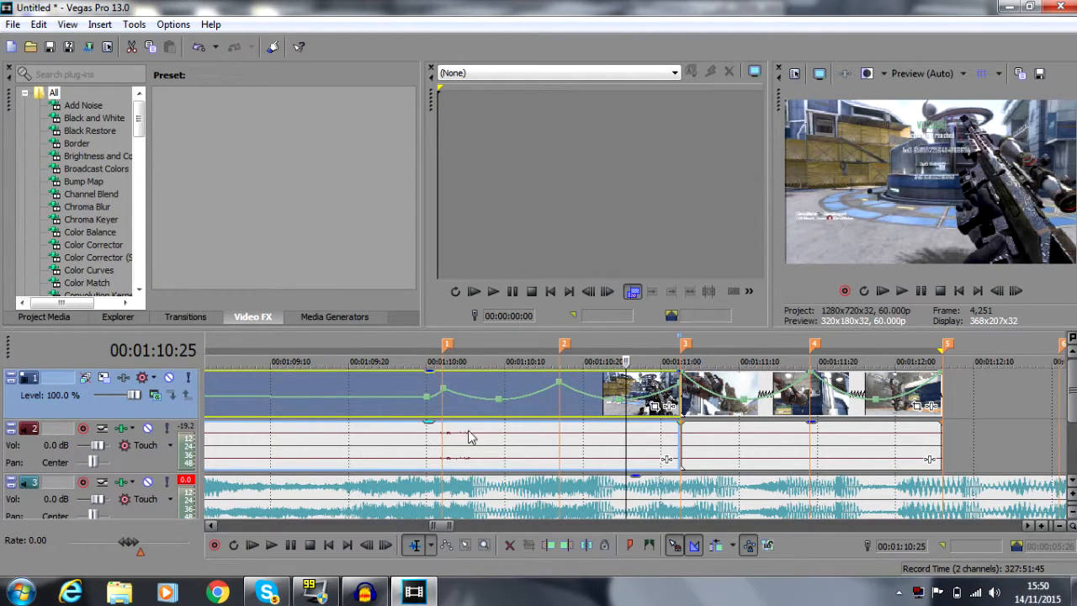
{"action": "left_click", "coordinate": [442, 418]}
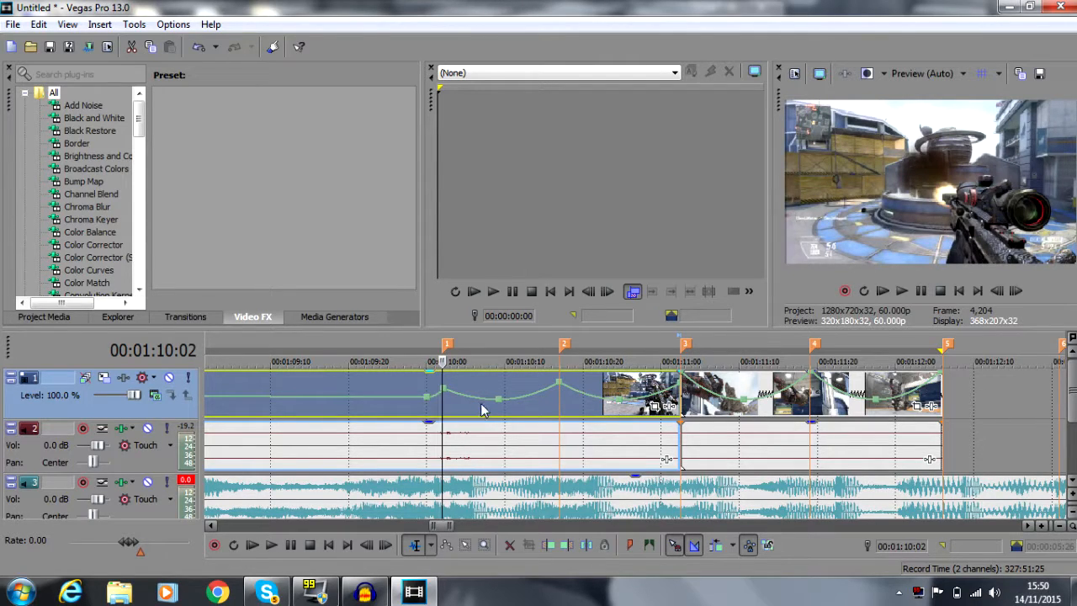
{"action": "key", "text": "s"}
{"action": "left_click", "coordinate": [559, 415]}
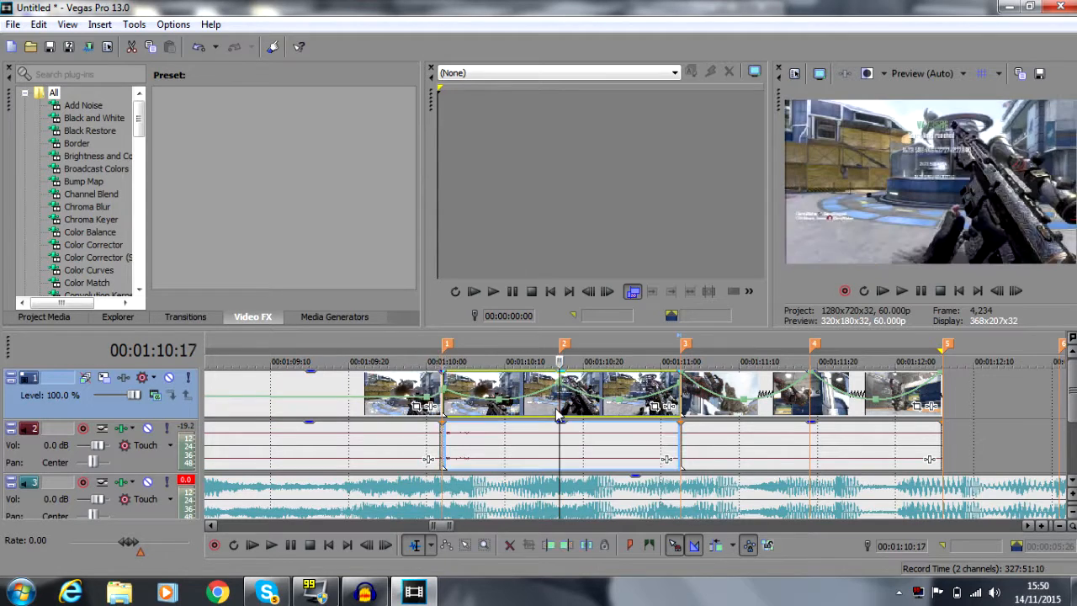
{"action": "key", "text": "s"}
{"action": "left_click", "coordinate": [803, 404]}
{"action": "key", "text": "s"}
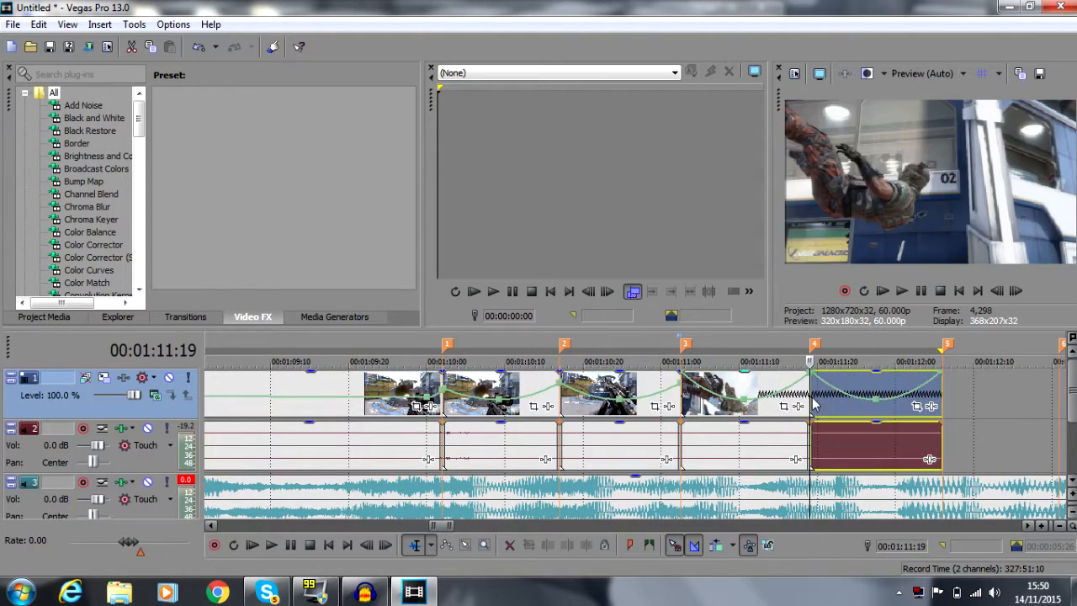
Step: Open the Pan/Crop settings of the clip segment between markers 1 and 2, with the playhead at its start
{"action": "left_click", "coordinate": [461, 410]}
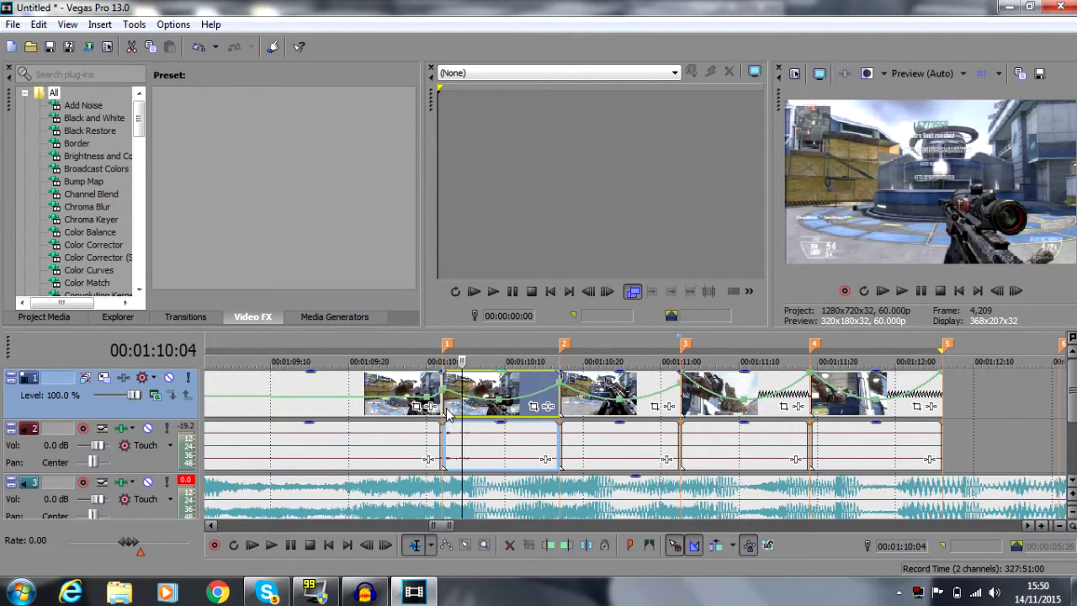
{"action": "left_click", "coordinate": [446, 409]}
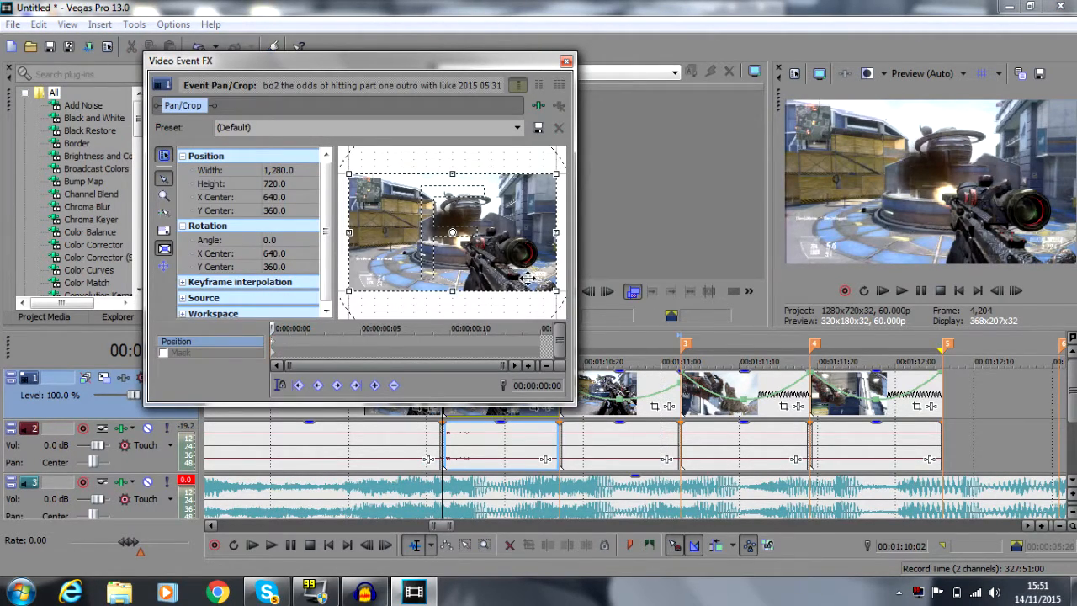
{"action": "left_click_drag", "start_coordinate": [555, 291], "coordinate": [550, 287]}
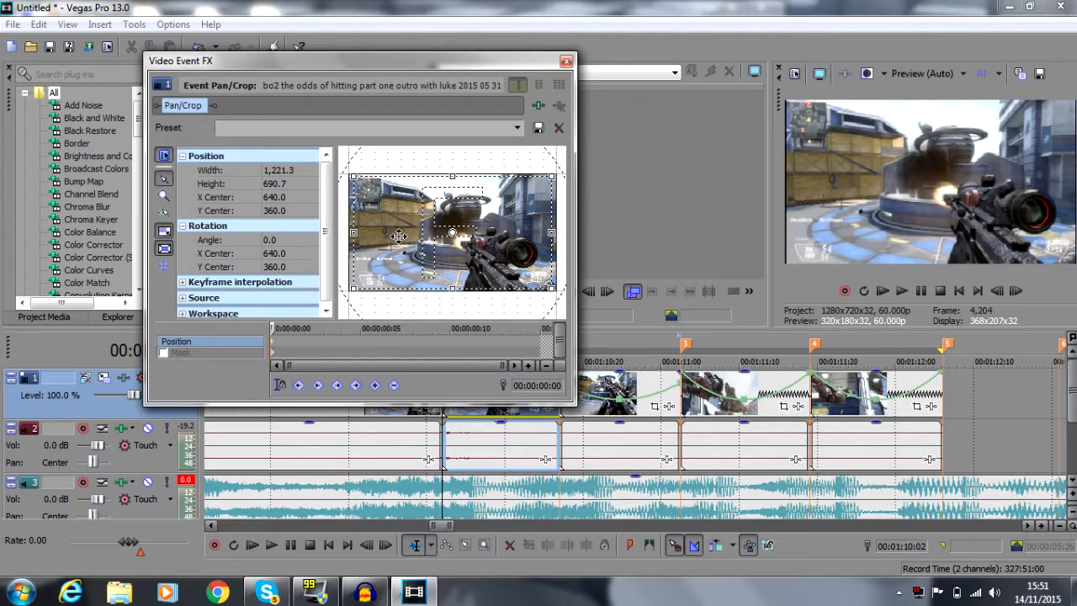
{"action": "right_click", "coordinate": [467, 235]}
{"action": "left_click", "coordinate": [458, 243]}
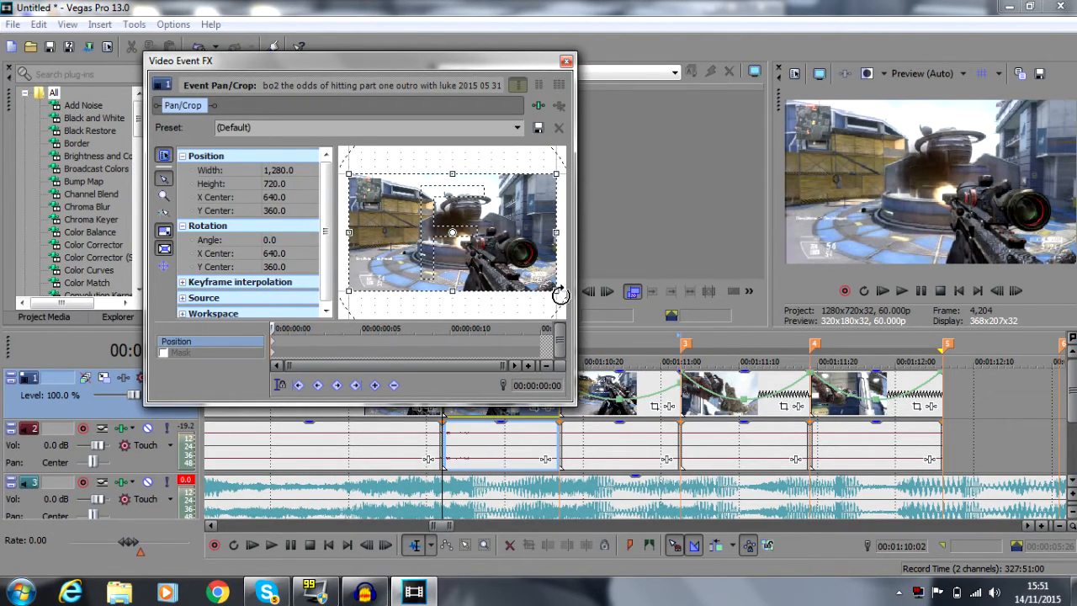
Step: Shrink the crop frame at the segment's start to about 1,231 × 692 and set that keyframe to Slow interpolation
{"action": "left_click_drag", "start_coordinate": [556, 291], "coordinate": [553, 288]}
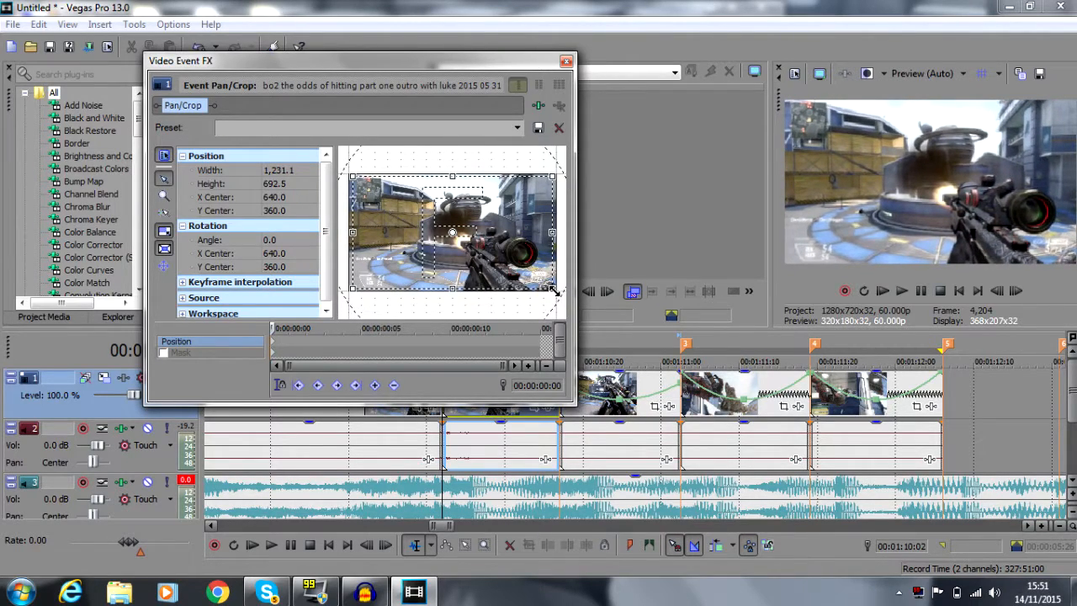
{"action": "right_click", "coordinate": [274, 345]}
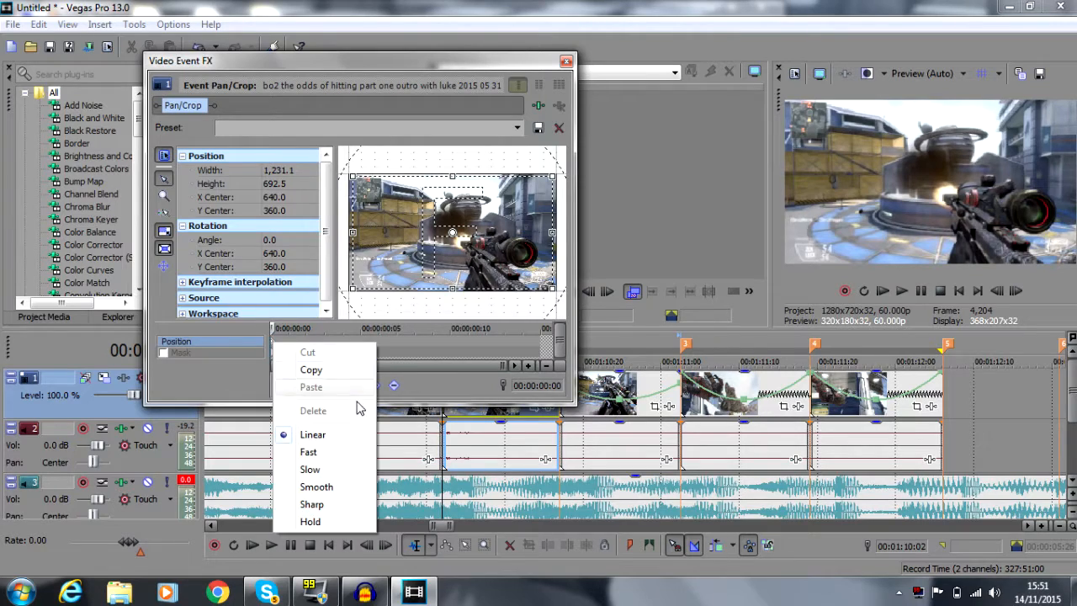
{"action": "left_click", "coordinate": [343, 467]}
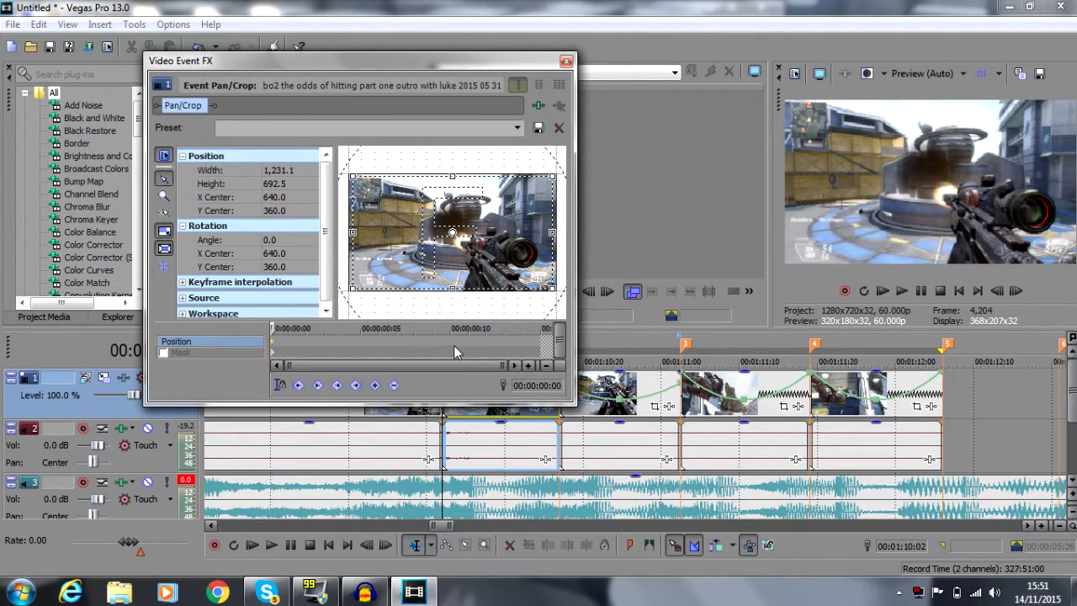
Step: Add Pan/Crop keyframes at frames 15 and 12, restoring the frame 12 keyframe to the full 1,280 × 720 frame with Slow interpolation
{"action": "left_click", "coordinate": [541, 347]}
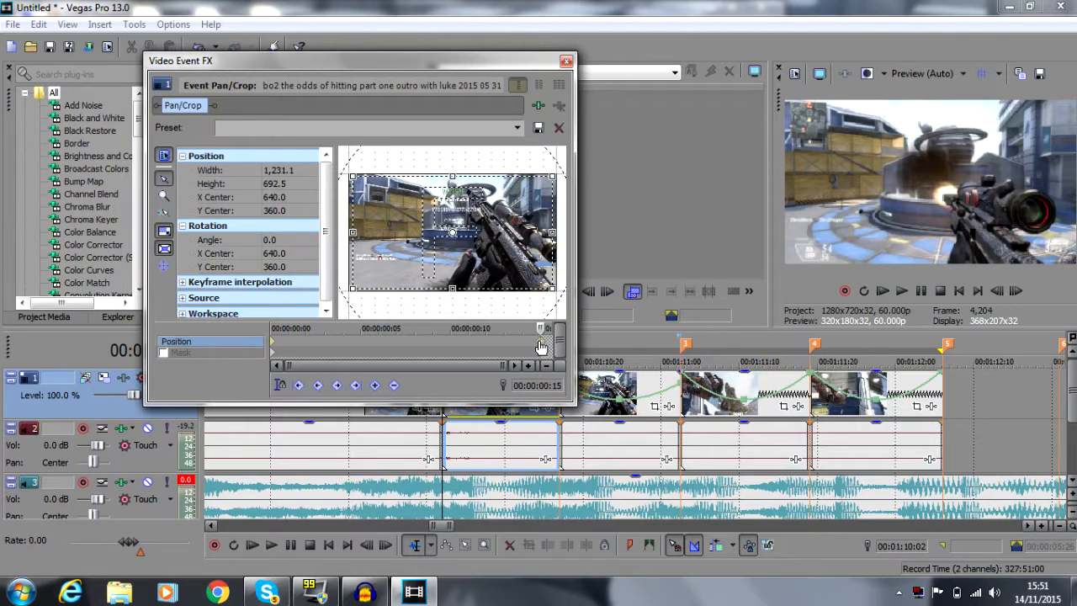
{"action": "double_click", "coordinate": [494, 341]}
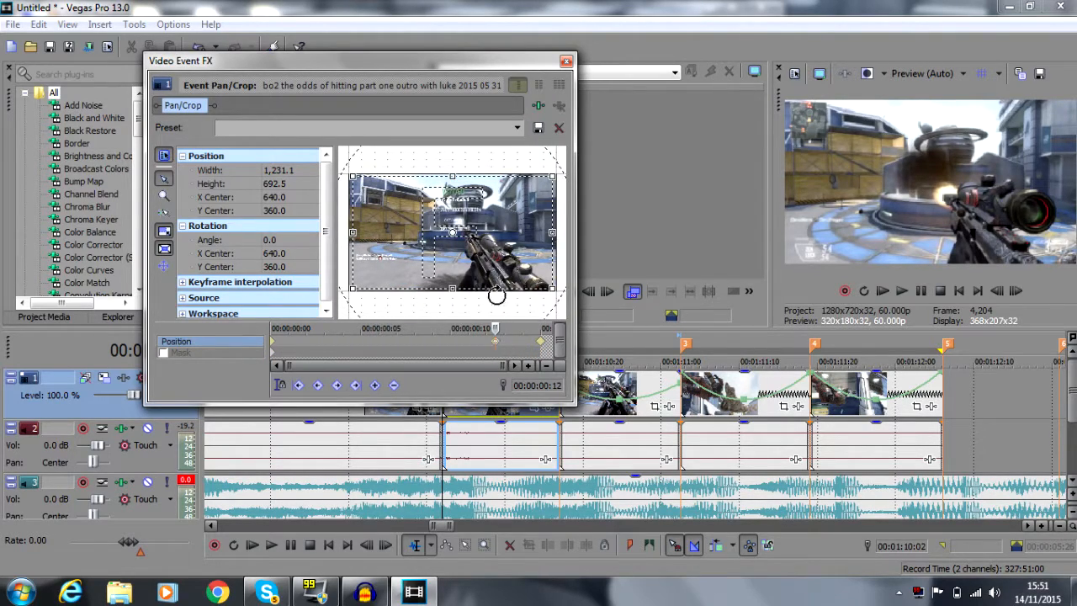
{"action": "right_click", "coordinate": [493, 244]}
{"action": "left_click", "coordinate": [508, 252]}
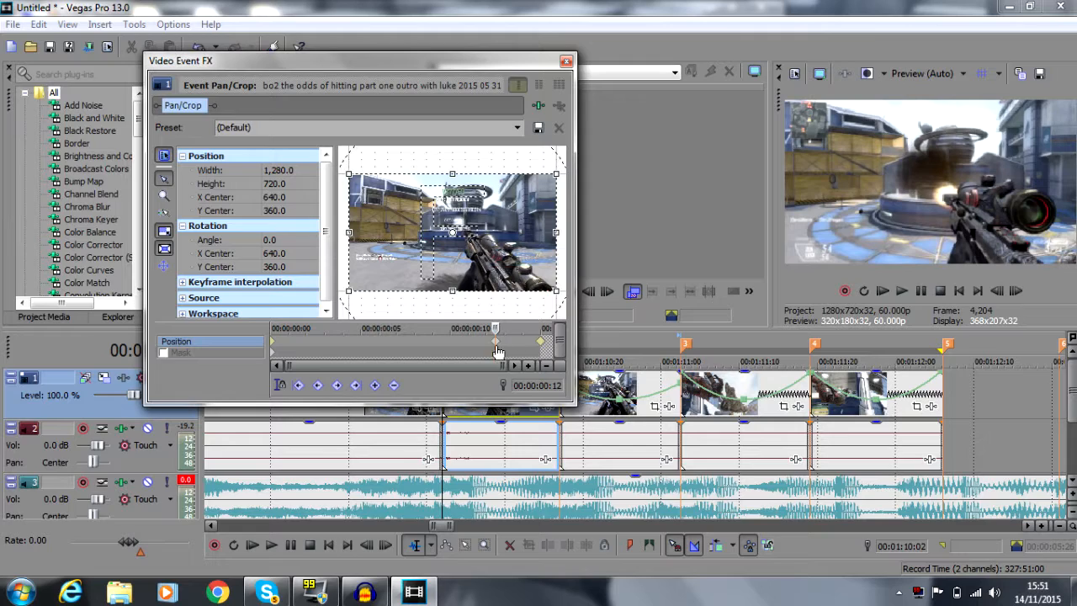
{"action": "right_click", "coordinate": [496, 345]}
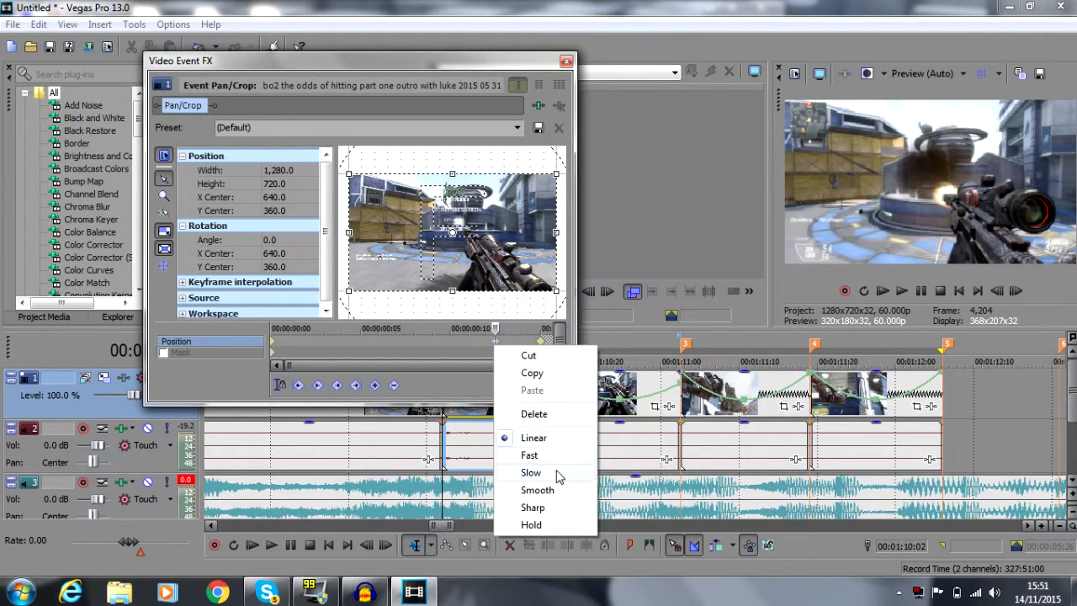
{"action": "left_click", "coordinate": [559, 477]}
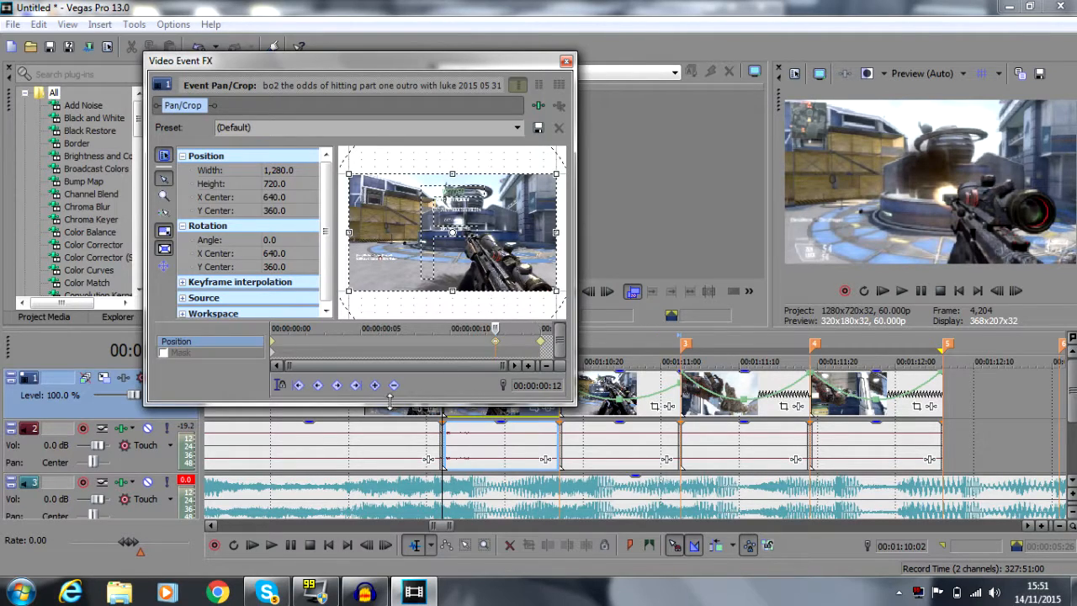
Step: Copy the first Pan/Crop keyframe and paste it at the start of the clip segment between markers 2 and 3
{"action": "right_click", "coordinate": [271, 342]}
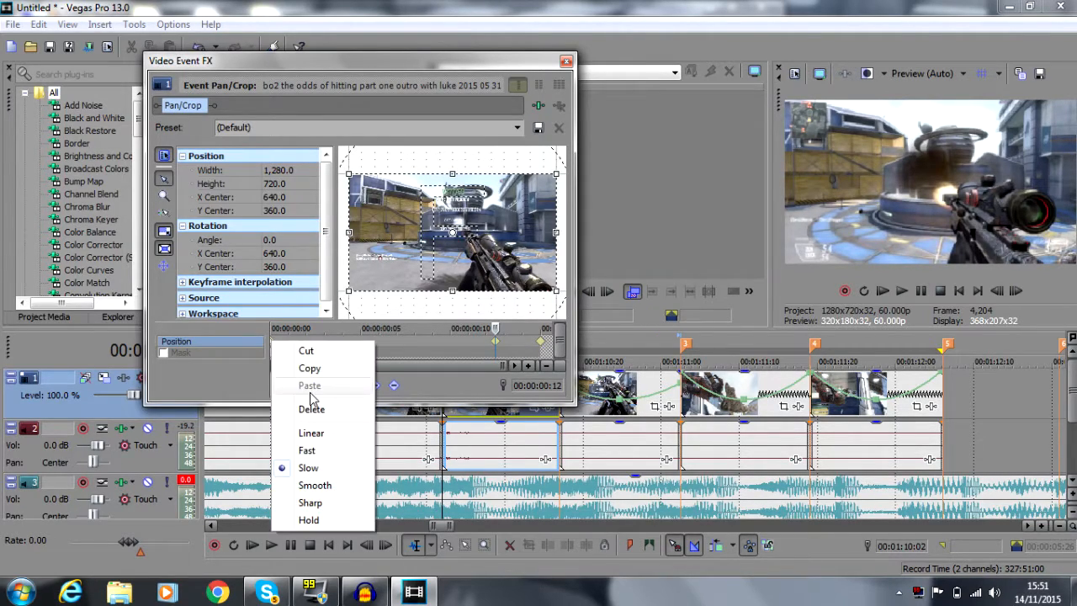
{"action": "left_click", "coordinate": [309, 368]}
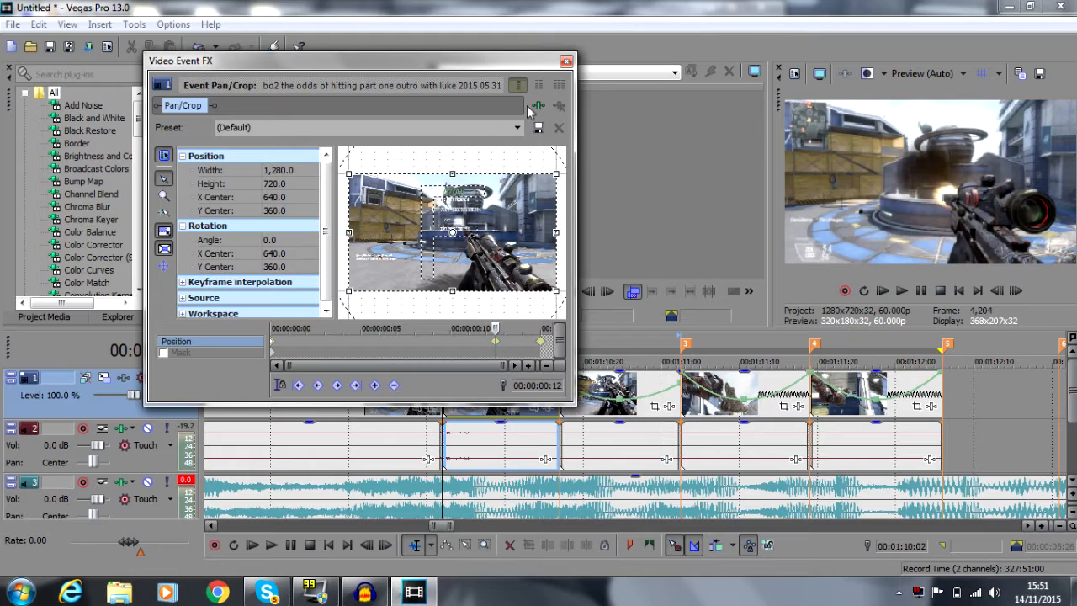
{"action": "left_click", "coordinate": [566, 62]}
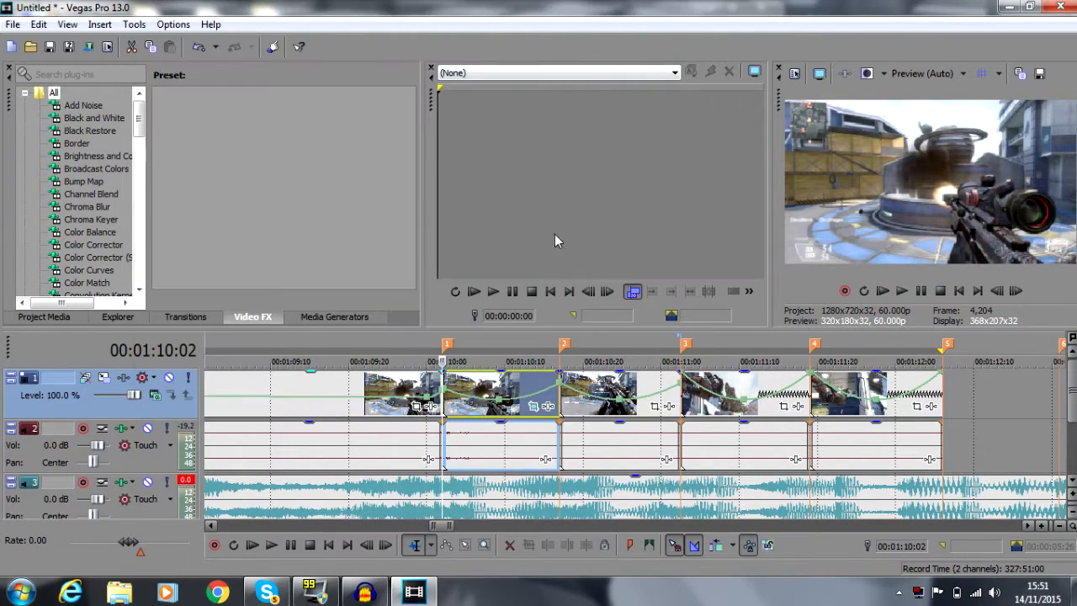
{"action": "left_click", "coordinate": [562, 407]}
{"action": "left_click", "coordinate": [654, 407]}
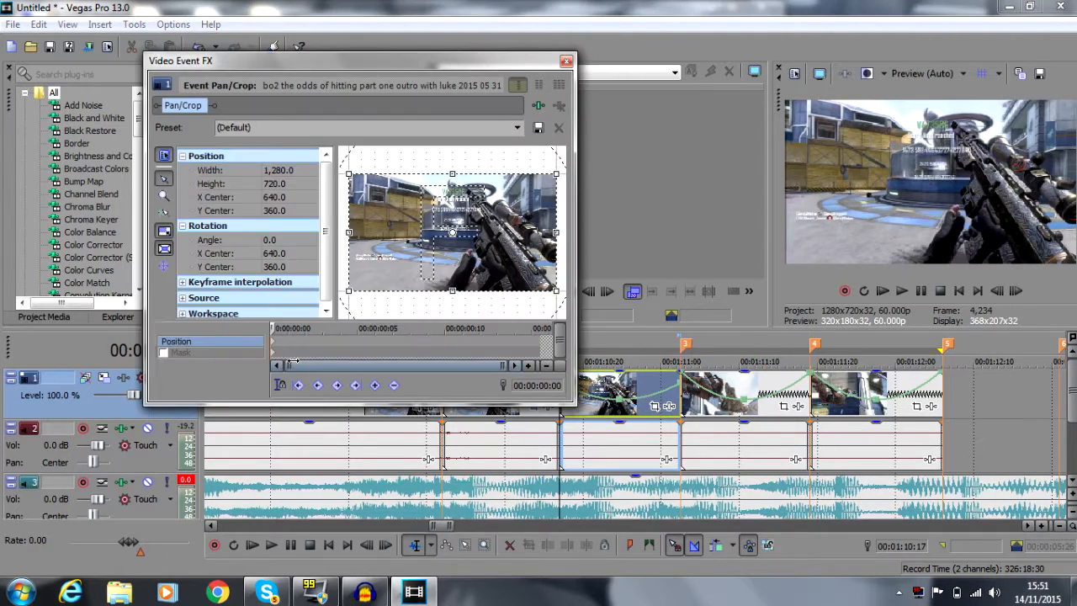
{"action": "right_click", "coordinate": [271, 340]}
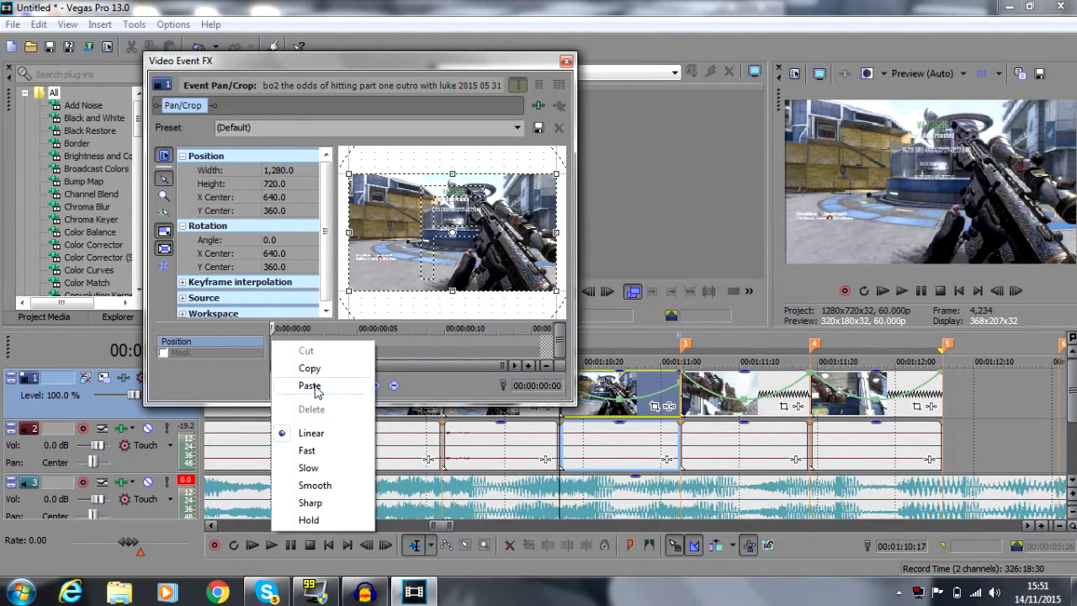
{"action": "left_click", "coordinate": [310, 385]}
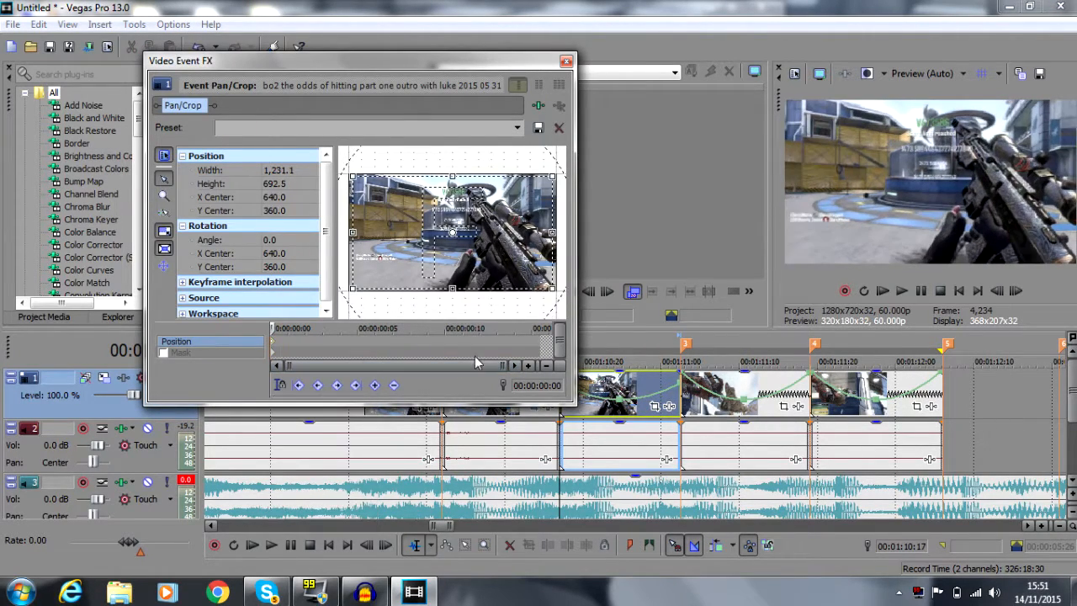
Step: Add Pan/Crop keyframes to the segment between markers 2 and 3 at frames 15 and 12, restoring the full frame at frame 12
{"action": "left_click", "coordinate": [538, 347]}
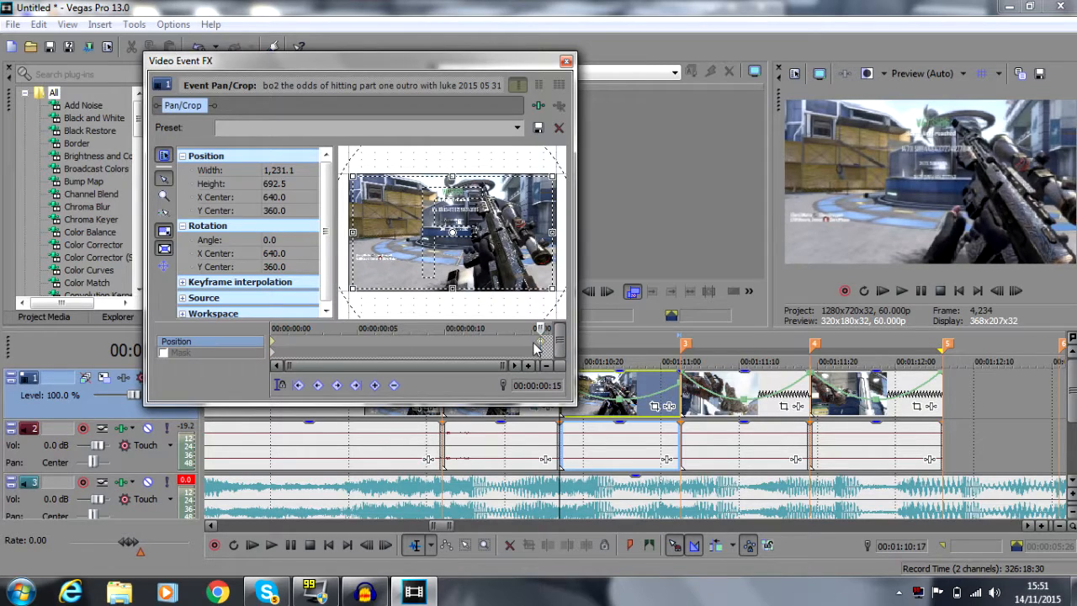
{"action": "left_click", "coordinate": [490, 341]}
{"action": "right_click", "coordinate": [485, 272]}
{"action": "left_click", "coordinate": [514, 284]}
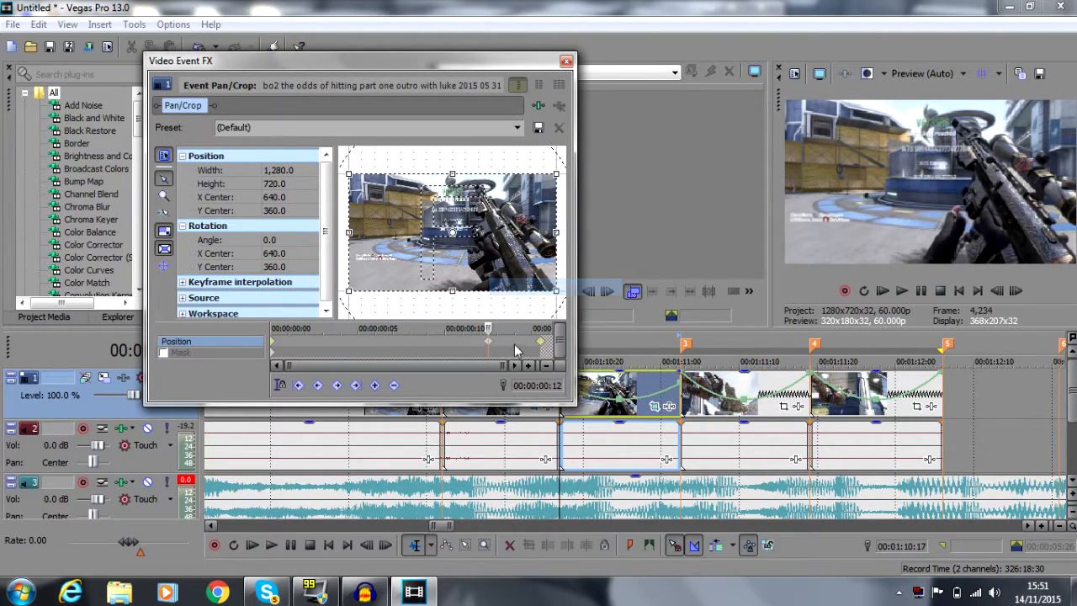
Step: Set the frame 12 Pan/Crop keyframe of the segment between markers 2 and 3 to Slow interpolation and finish its Pan/Crop edit
{"action": "right_click", "coordinate": [491, 344]}
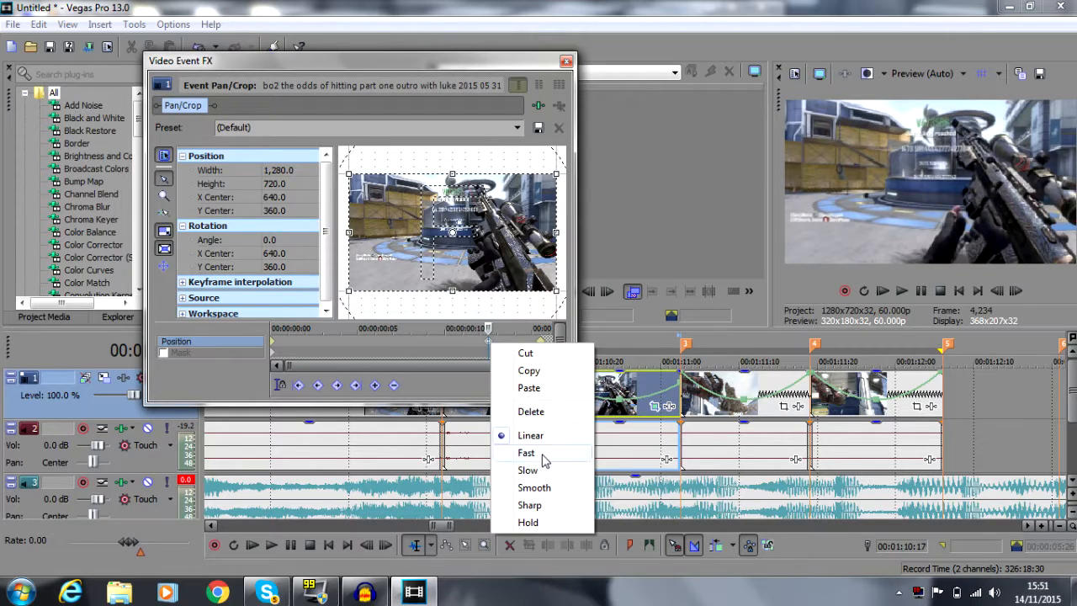
{"action": "left_click", "coordinate": [543, 471]}
{"action": "left_click", "coordinate": [566, 61]}
Step: For the segment between markers 3 and 4, set the first Pan/Crop keyframe's interpolation, shrink its crop frame slightly and add a keyframe near the end
{"action": "left_click", "coordinate": [783, 406]}
{"action": "right_click", "coordinate": [274, 346]}
{"action": "left_click", "coordinate": [335, 459]}
{"action": "left_click_drag", "start_coordinate": [556, 174], "coordinate": [552, 176]}
{"action": "double_click", "coordinate": [540, 342]}
Step: Add a Pan/Crop keyframe a few frames before that segment's end keyframe, restore the full frame there and set it to Slow interpolation
{"action": "left_click", "coordinate": [491, 343]}
{"action": "right_click", "coordinate": [510, 245]}
{"action": "left_click", "coordinate": [542, 256]}
{"action": "right_click", "coordinate": [495, 346]}
{"action": "left_click", "coordinate": [544, 474]}
{"action": "left_click", "coordinate": [566, 61]}
Step: For the segment between markers 4 and 5, set the start keyframe's interpolation, shrink the crop to about 1,231 × 692 and add an end keyframe
{"action": "left_click", "coordinate": [917, 406]}
{"action": "right_click", "coordinate": [272, 344]}
{"action": "left_click", "coordinate": [308, 455]}
{"action": "left_click_drag", "start_coordinate": [555, 175], "coordinate": [552, 177]}
{"action": "double_click", "coordinate": [540, 343]}
Step: Restore the full Pan/Crop frame a few frames before the end keyframe of the segment between markers 4 and 5
{"action": "left_click", "coordinate": [476, 342]}
{"action": "right_click", "coordinate": [483, 344]}
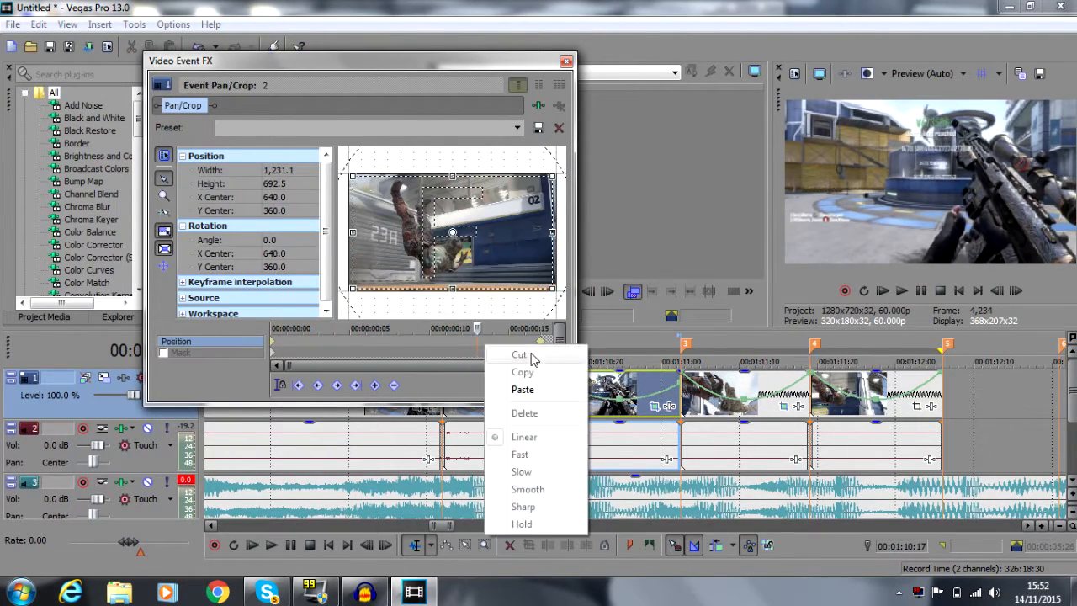
{"action": "right_click", "coordinate": [480, 258]}
{"action": "left_click", "coordinate": [513, 268]}
{"action": "left_click", "coordinate": [566, 61]}
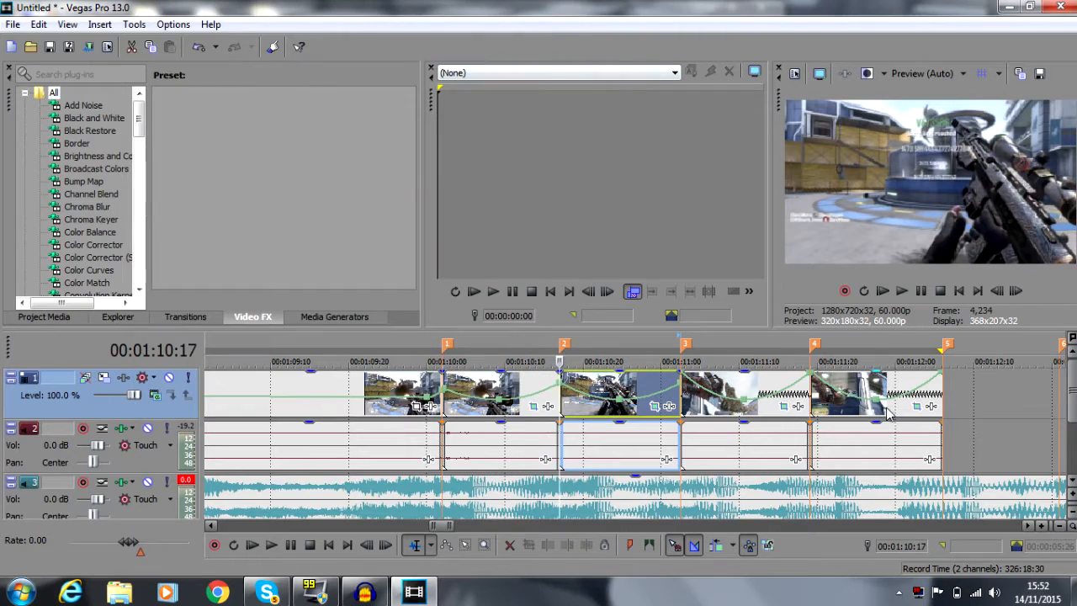
Step: Play back the edited montage from the start of the first clip at 00:01:06:09 through marker 5
{"action": "left_click", "coordinate": [1058, 527]}
{"action": "double_click", "coordinate": [366, 404]}
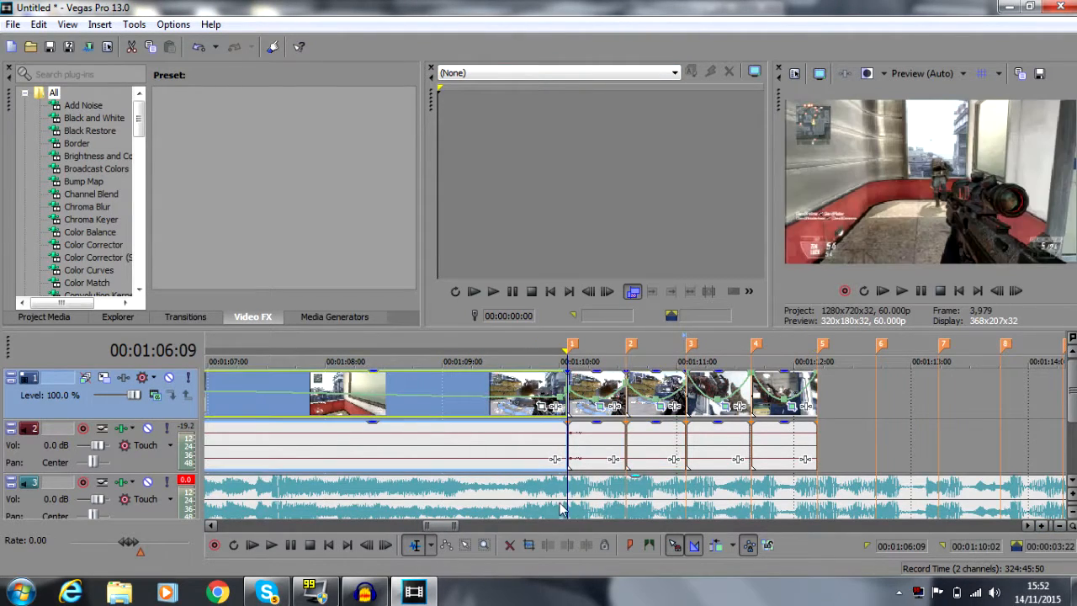
{"action": "left_click_drag", "start_coordinate": [574, 507], "coordinate": [815, 468]}
{"action": "key", "text": "space"}
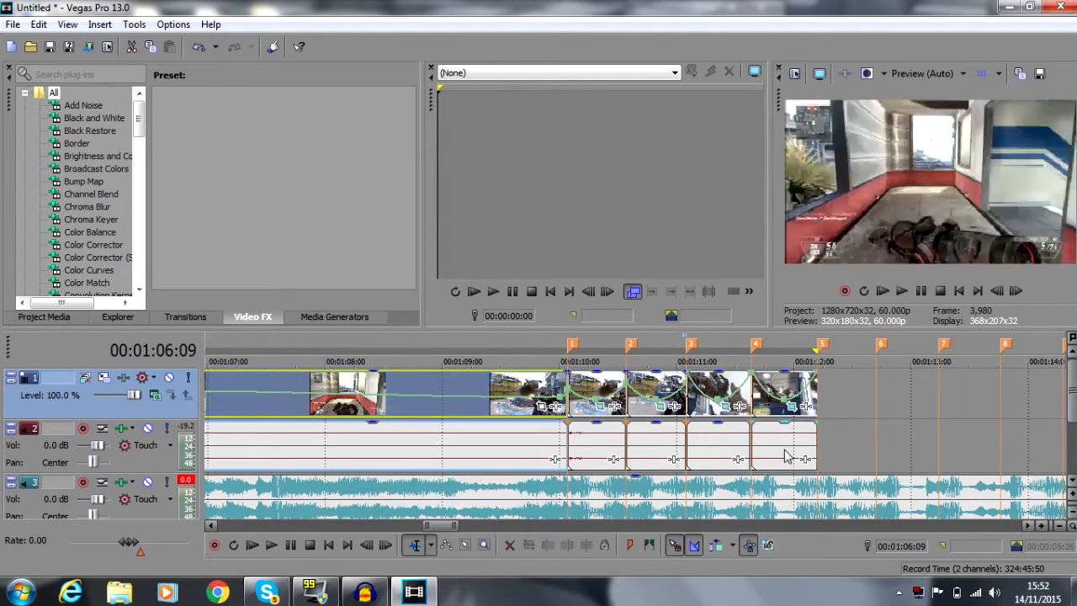
{"action": "left_click", "coordinate": [905, 291]}
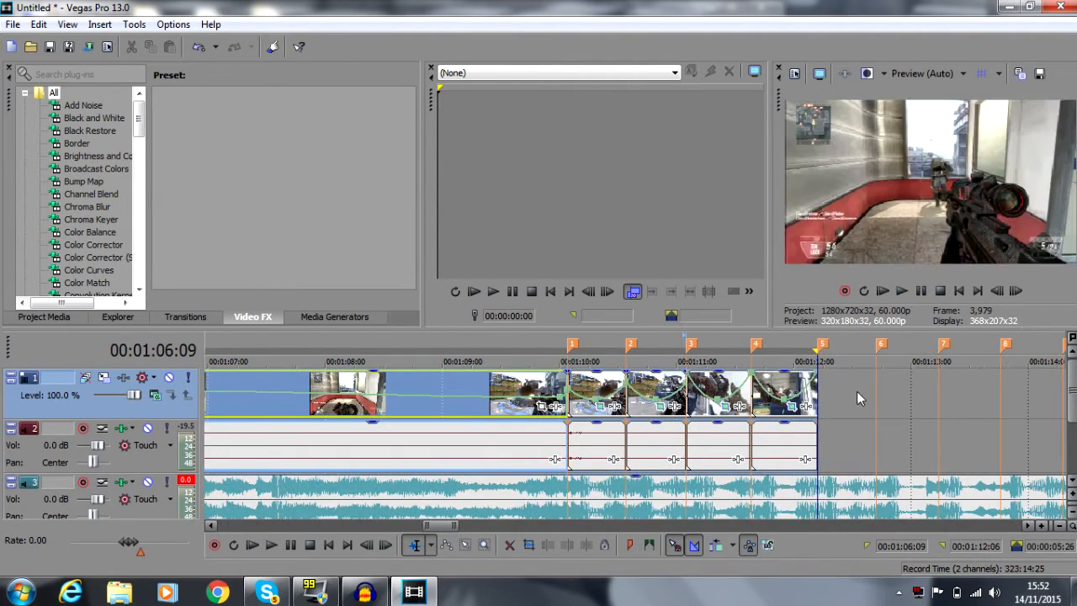
{"action": "left_click", "coordinate": [525, 386]}
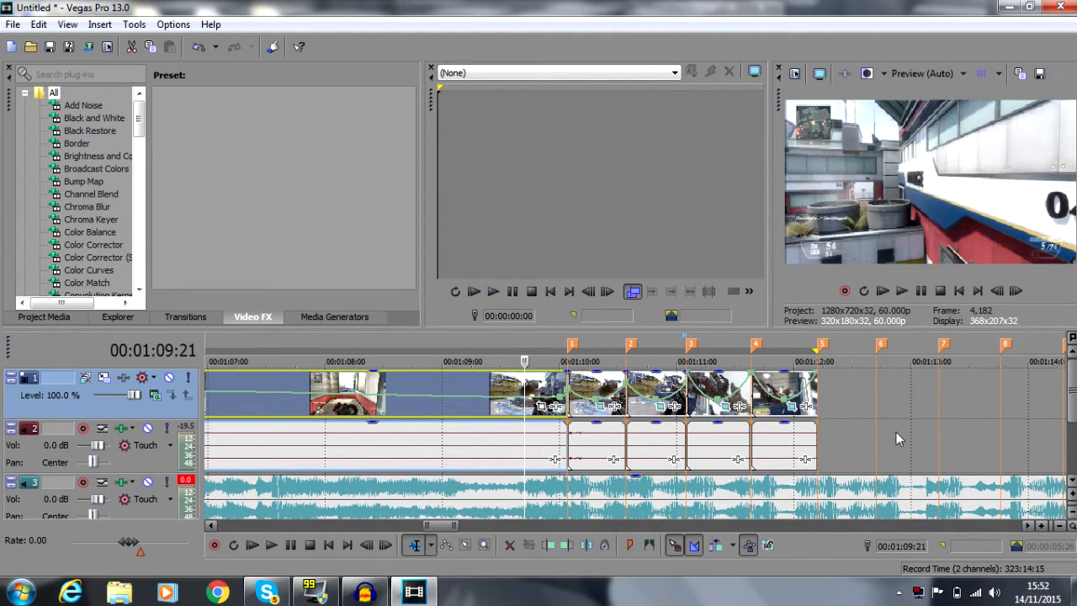
{"action": "left_click", "coordinate": [867, 406]}
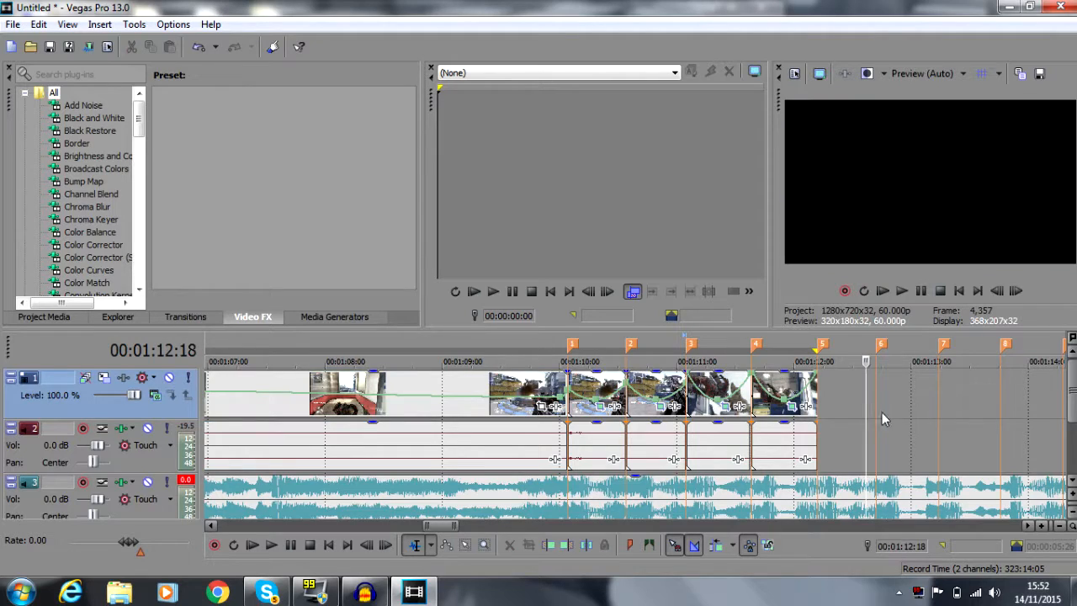
Step: Move the unedited clip after the montage segments 3:11 earlier so that it starts at marker 7
{"action": "left_click", "coordinate": [1027, 525]}
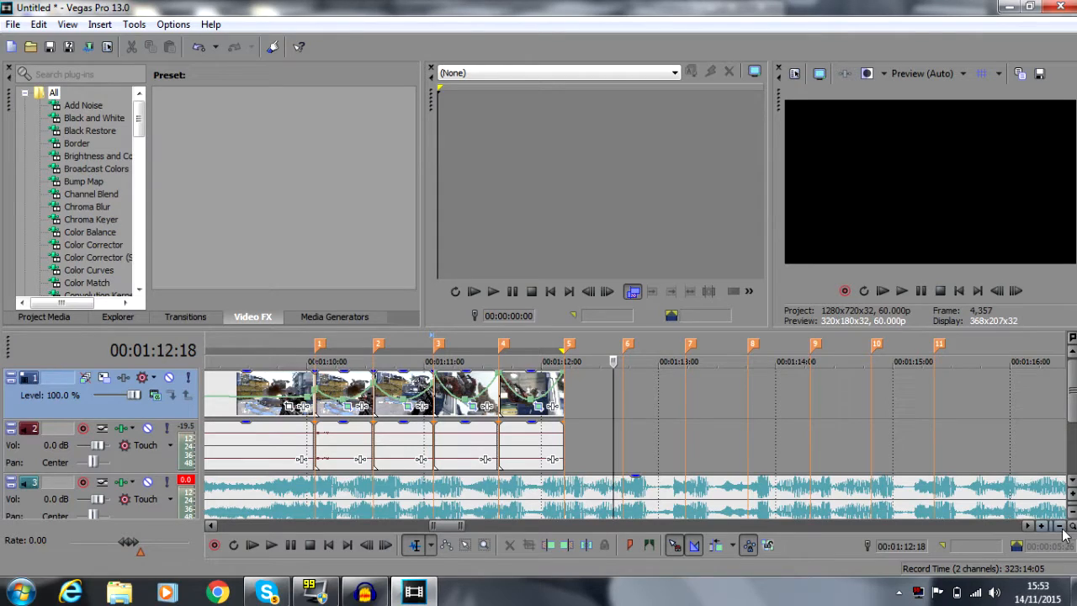
{"action": "scroll", "coordinate": [912, 424], "scroll_direction": "down", "scroll_amount": 8}
{"action": "left_click_drag", "start_coordinate": [832, 402], "coordinate": [734, 404]}
{"action": "left_click", "coordinate": [879, 405]}
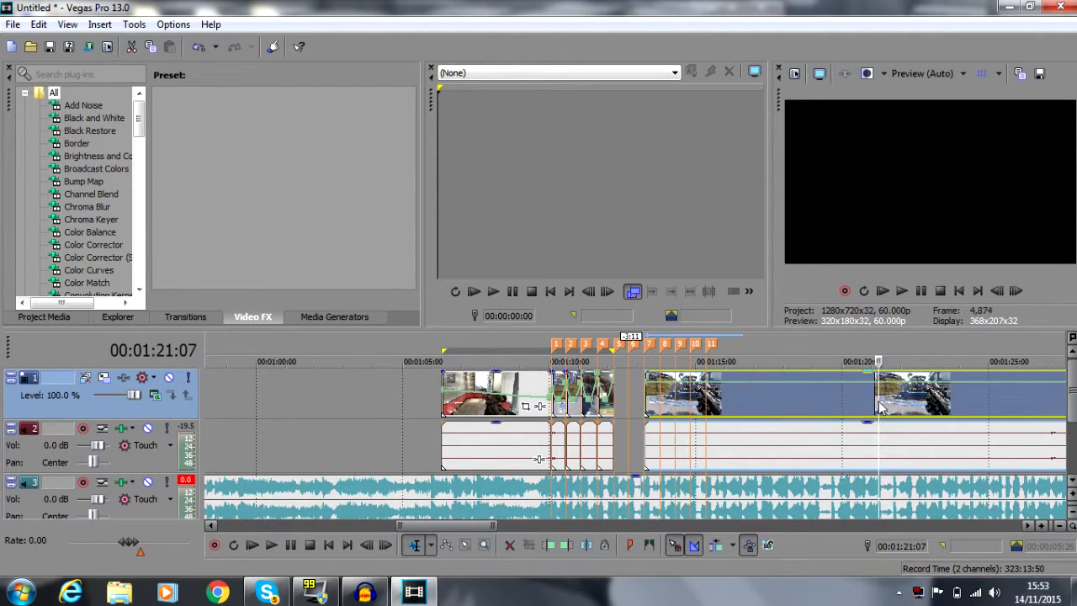
Step: Set the velocity envelope point at the start of the moved clip to normal velocity
{"action": "right_click", "coordinate": [968, 389]}
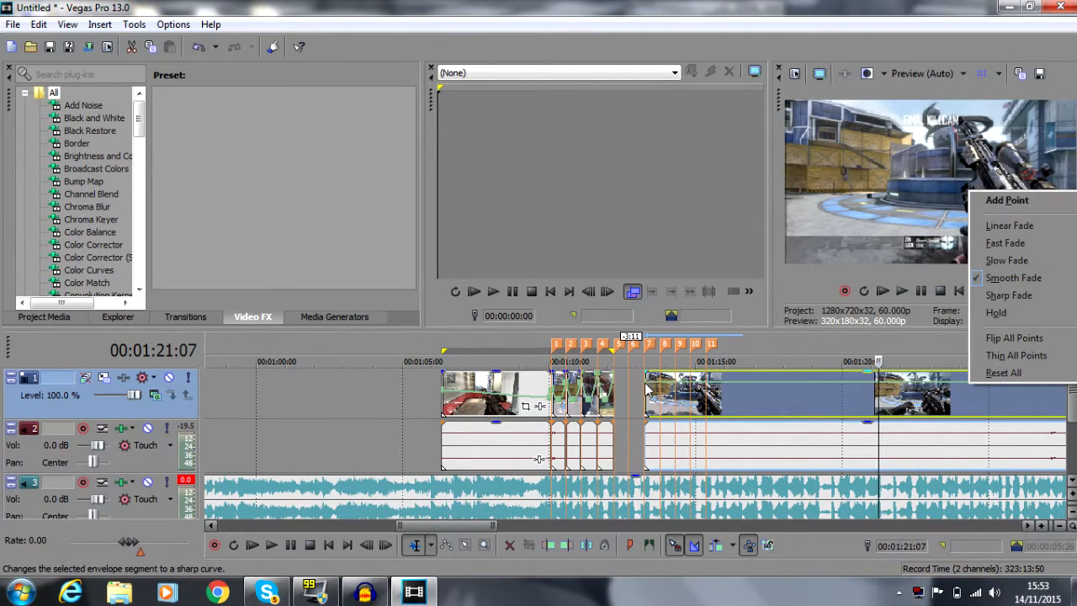
{"action": "right_click", "coordinate": [650, 384]}
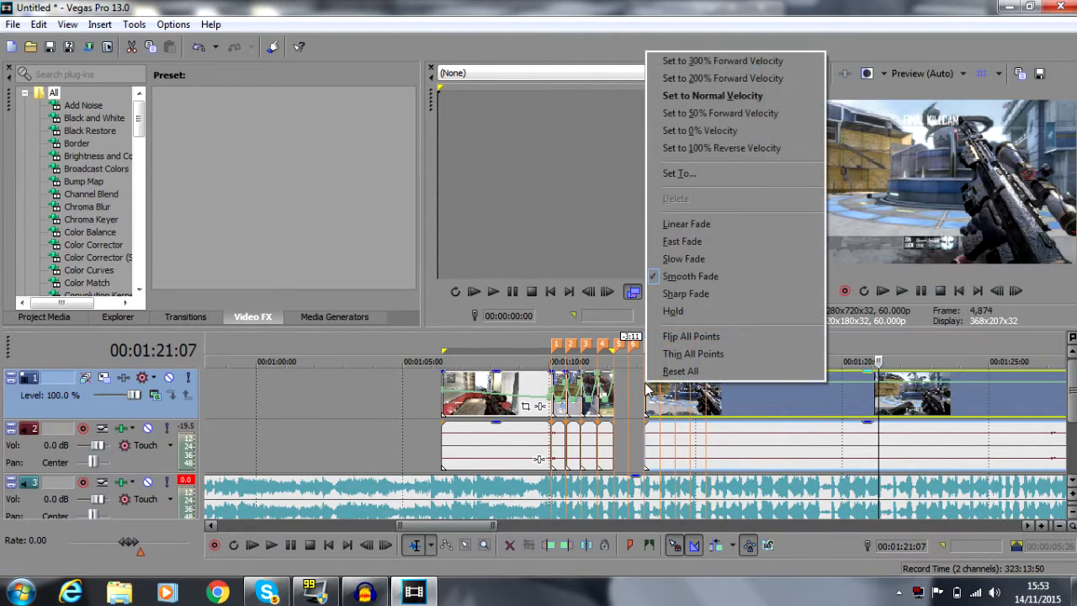
{"action": "left_click", "coordinate": [721, 98]}
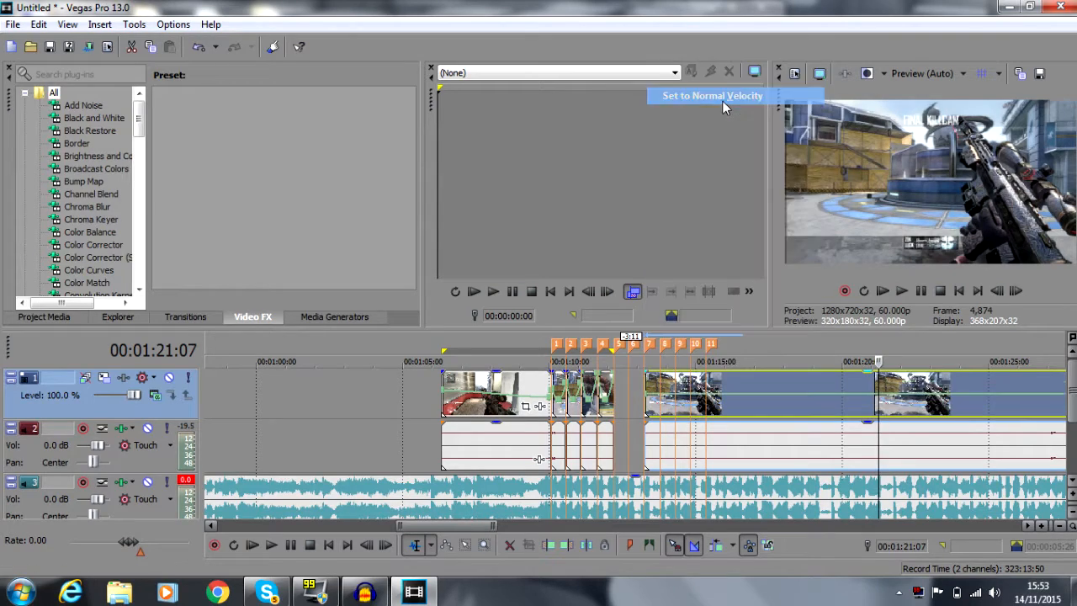
Step: Split the moved clip at the sniper shot at 00:01:27:04 and delete the part before the split
{"action": "left_click", "coordinate": [974, 411]}
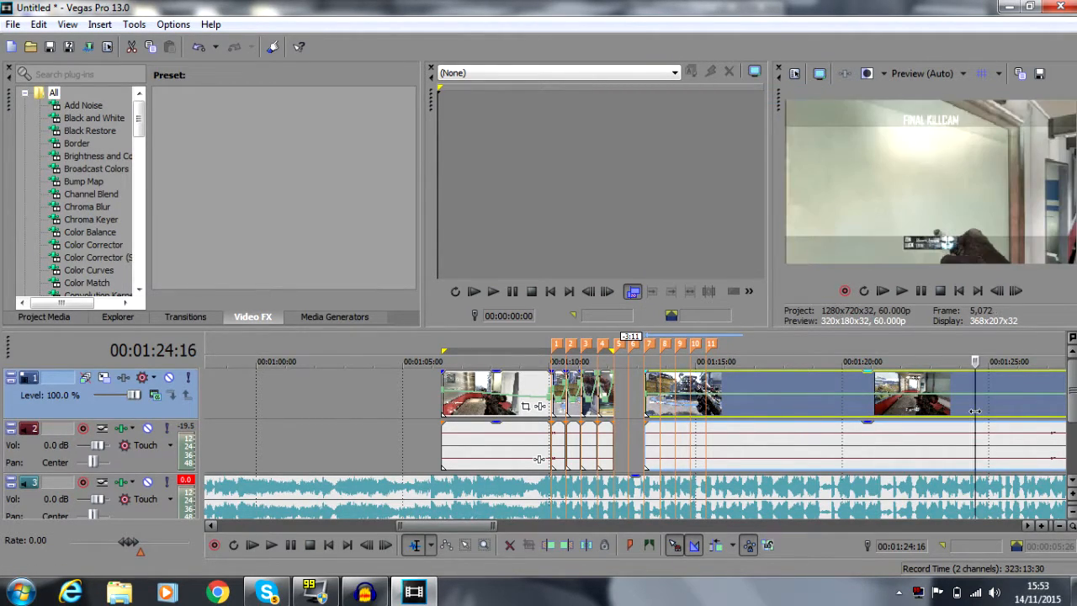
{"action": "left_click_drag", "start_coordinate": [974, 411], "coordinate": [1053, 406]}
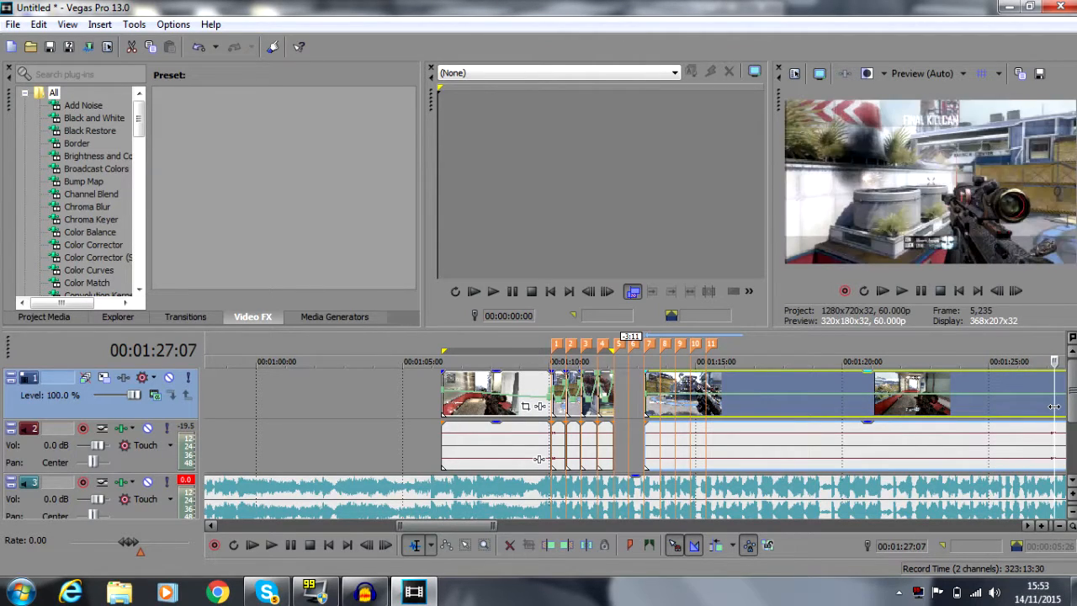
{"action": "left_click", "coordinate": [996, 290]}
{"action": "left_click", "coordinate": [996, 290]}
{"action": "left_click", "coordinate": [995, 290]}
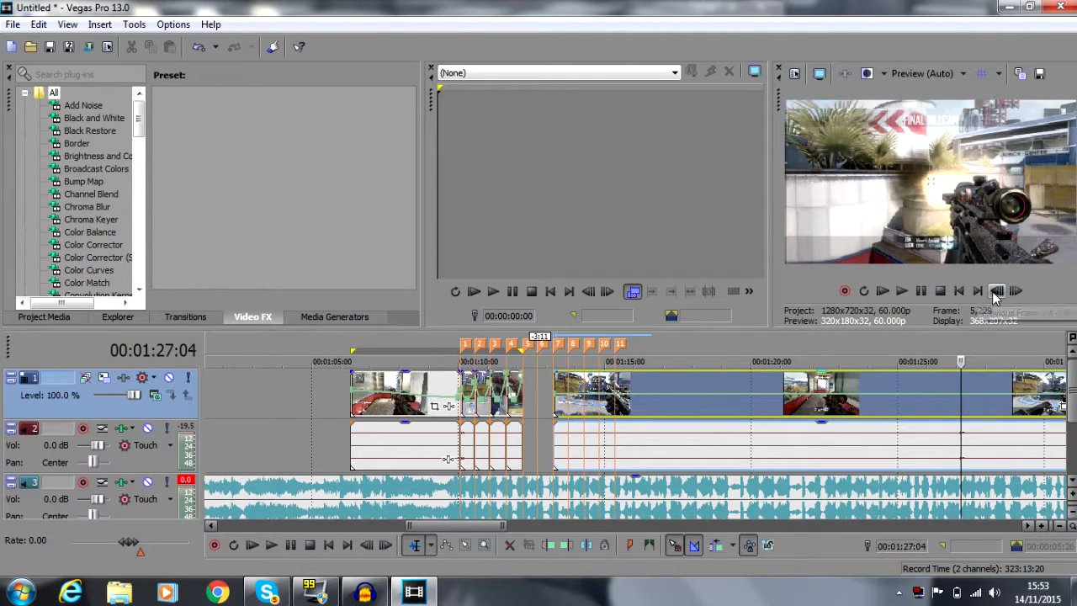
{"action": "left_click", "coordinate": [996, 291]}
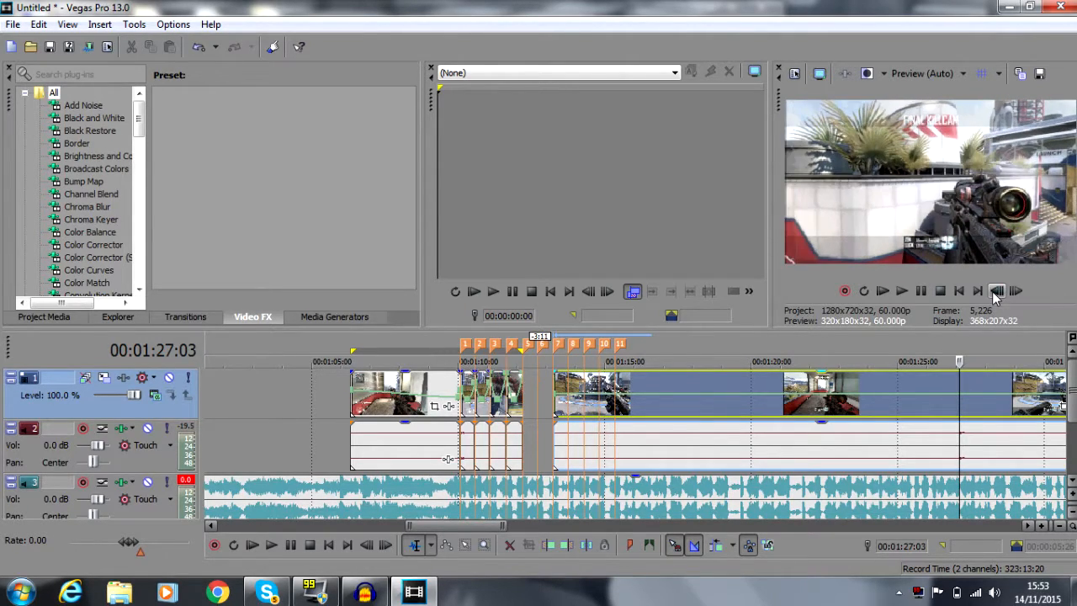
{"action": "left_click", "coordinate": [1016, 291]}
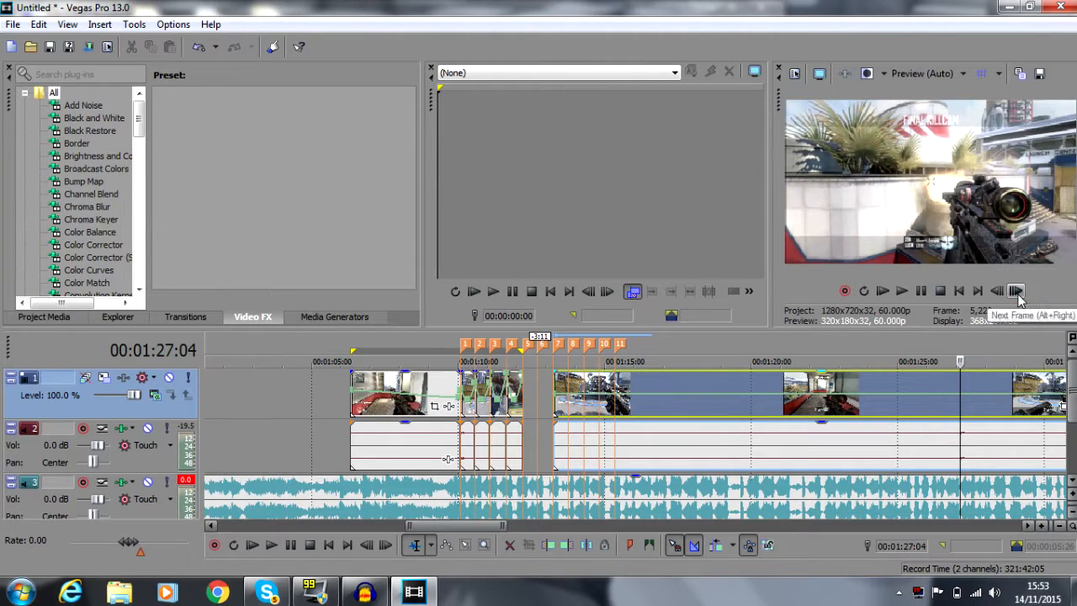
{"action": "right_click", "coordinate": [905, 385]}
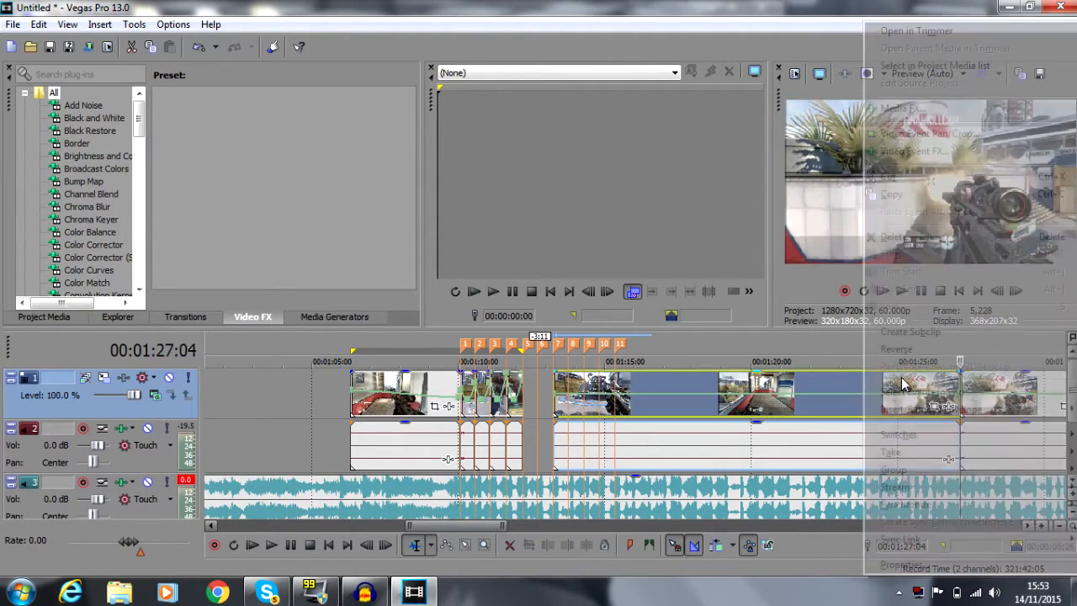
{"action": "left_click", "coordinate": [922, 257]}
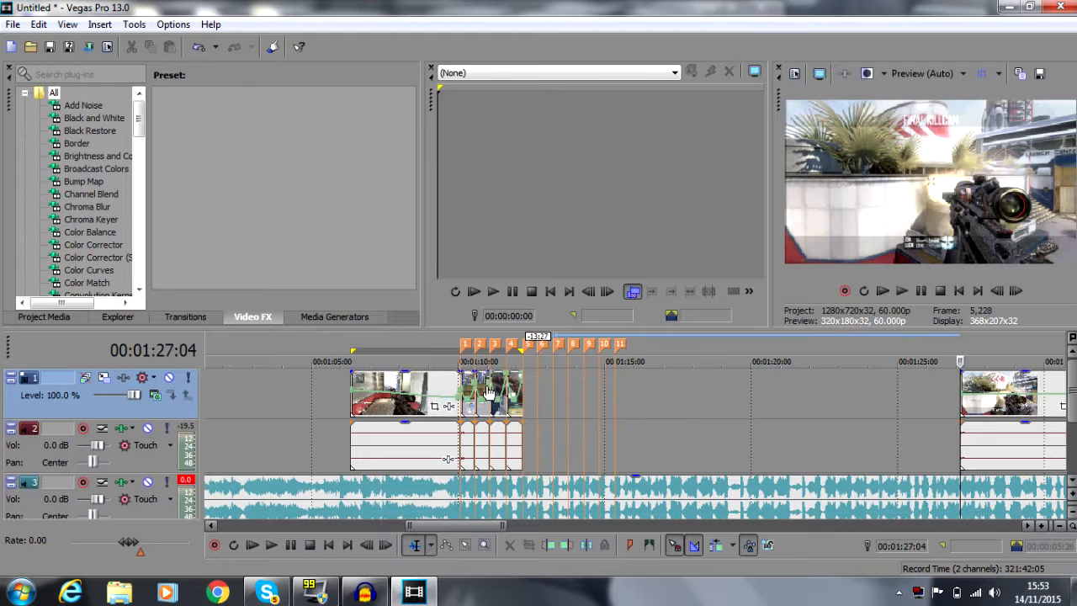
Step: Play the music repeatedly from around marker 5 to find the beat for the next shot
{"action": "left_click", "coordinate": [521, 404]}
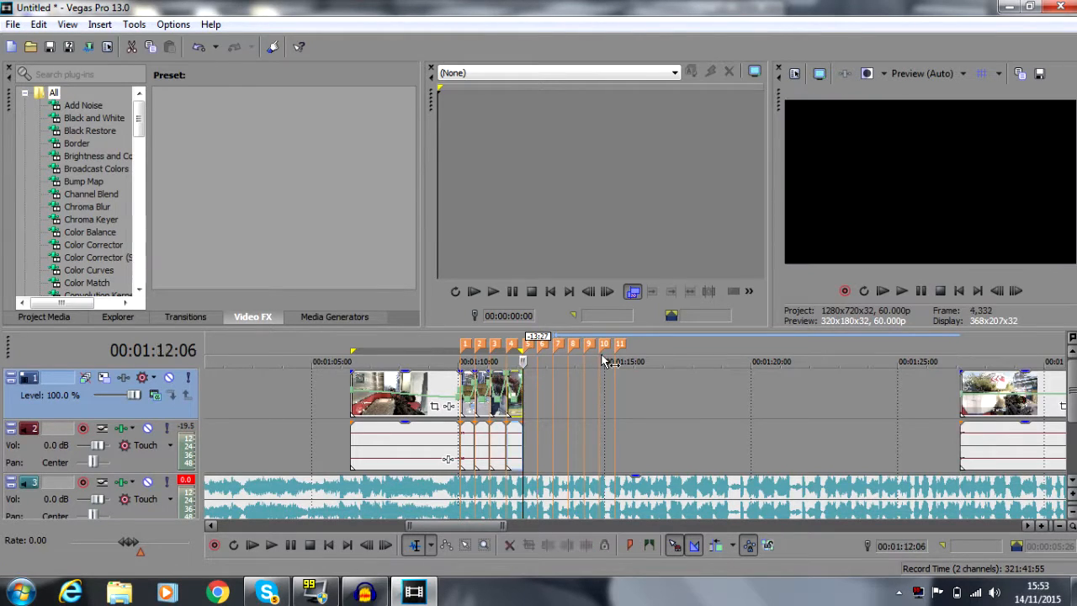
{"action": "left_click", "coordinate": [903, 290]}
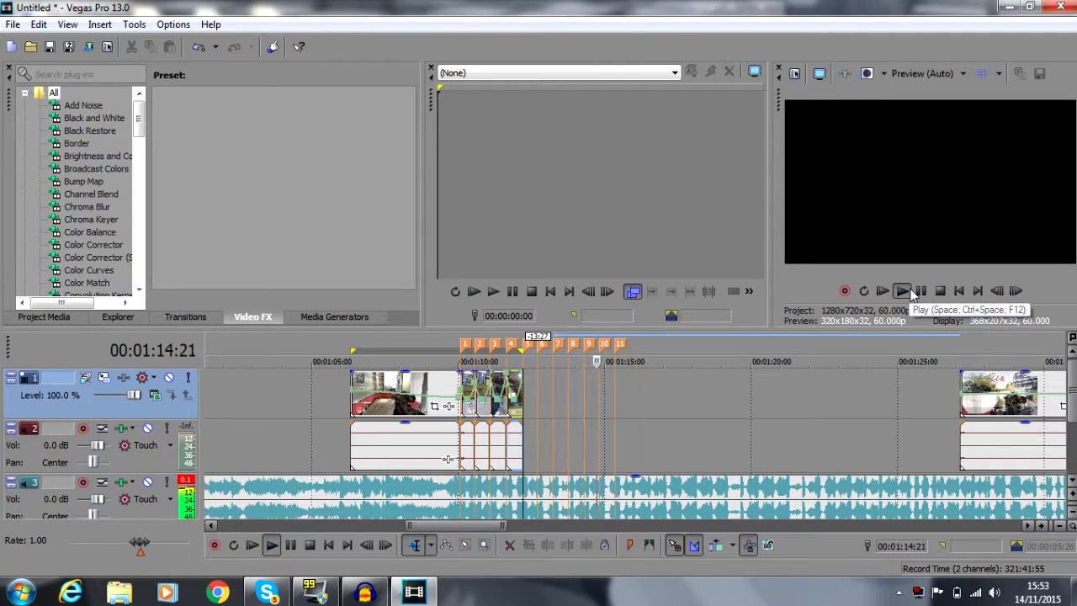
{"action": "left_click", "coordinate": [928, 290]}
{"action": "left_click", "coordinate": [537, 395]}
{"action": "left_click", "coordinate": [901, 290]}
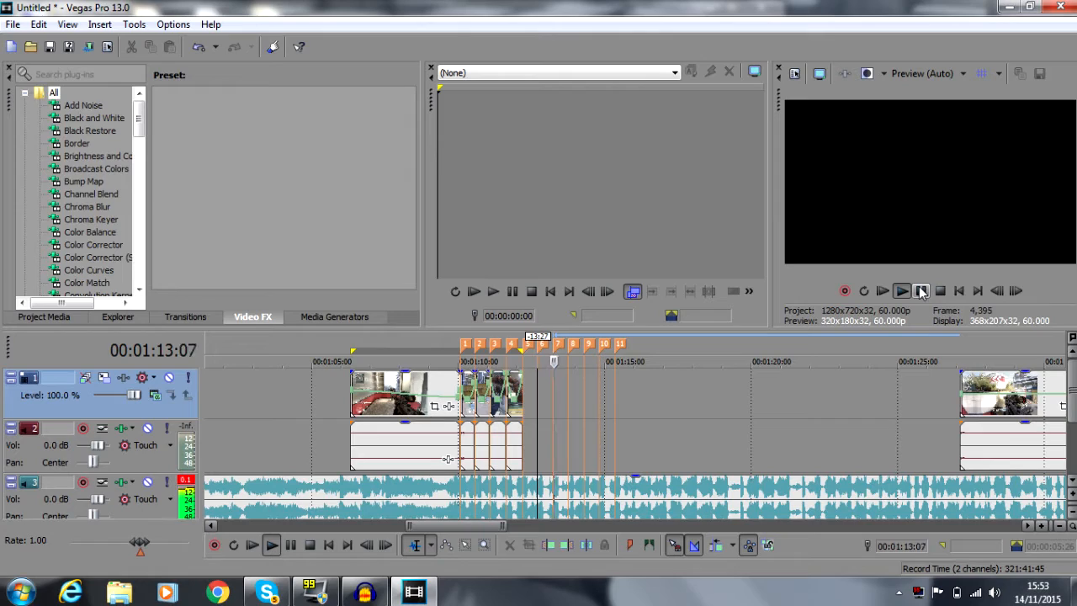
{"action": "left_click", "coordinate": [921, 290]}
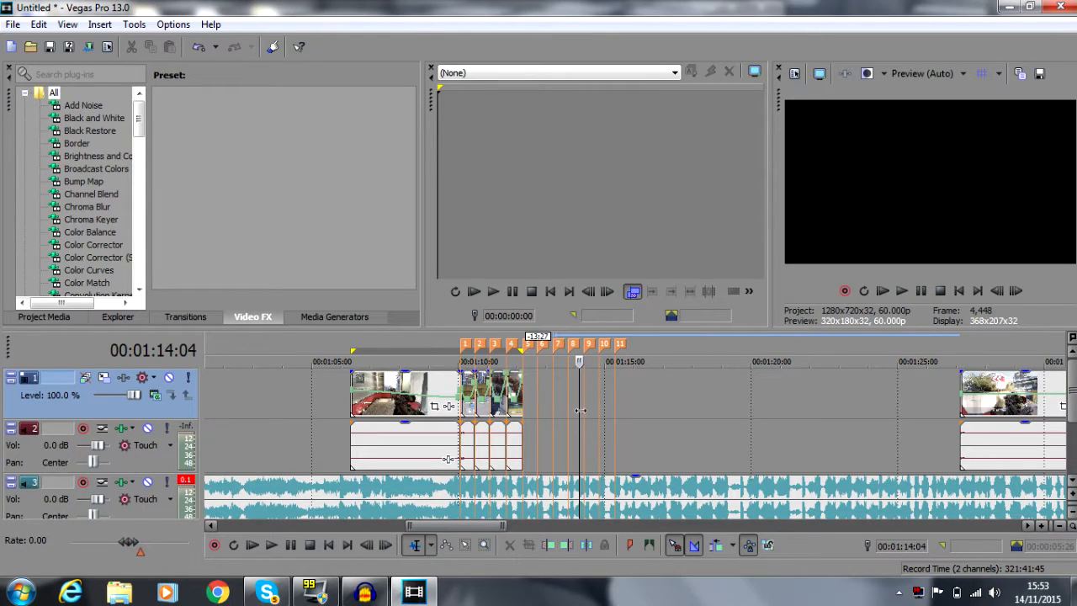
{"action": "left_click", "coordinate": [571, 412]}
{"action": "left_click", "coordinate": [533, 415]}
{"action": "left_click", "coordinate": [901, 290]}
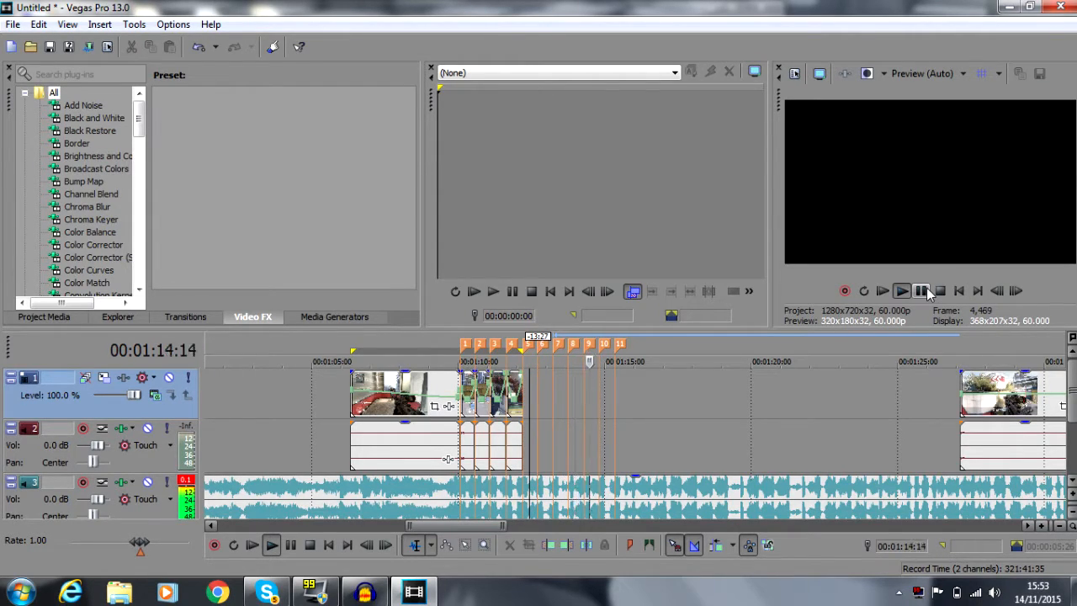
{"action": "left_click", "coordinate": [922, 290]}
Step: Move the remaining clip to start at marker 8, with its start edge extended back to marker 5
{"action": "left_click", "coordinate": [568, 408]}
{"action": "left_click_drag", "start_coordinate": [1028, 391], "coordinate": [641, 384]}
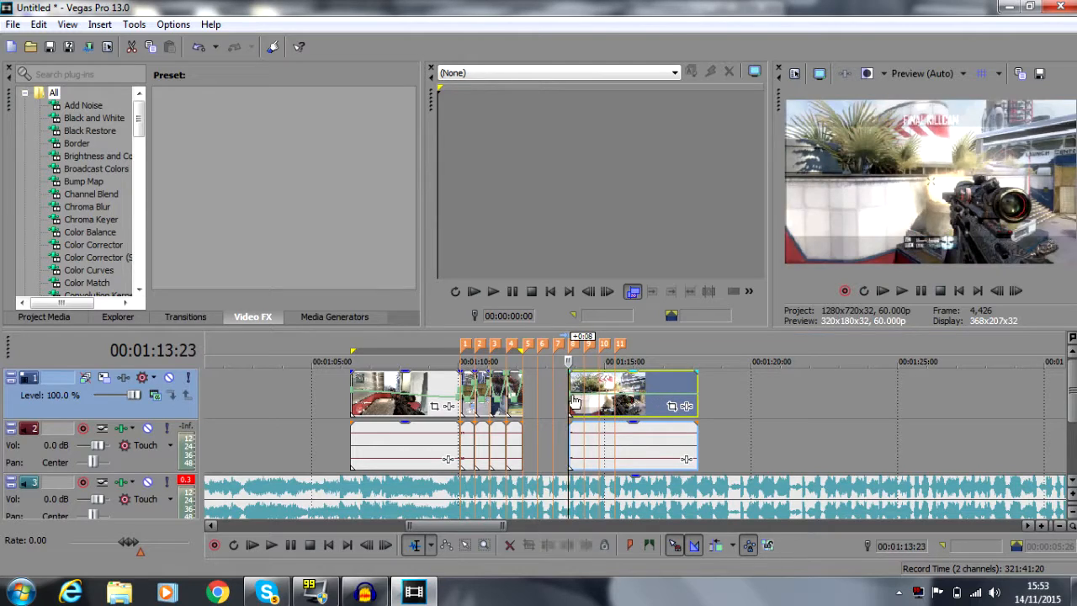
{"action": "left_click_drag", "start_coordinate": [569, 388], "coordinate": [523, 383]}
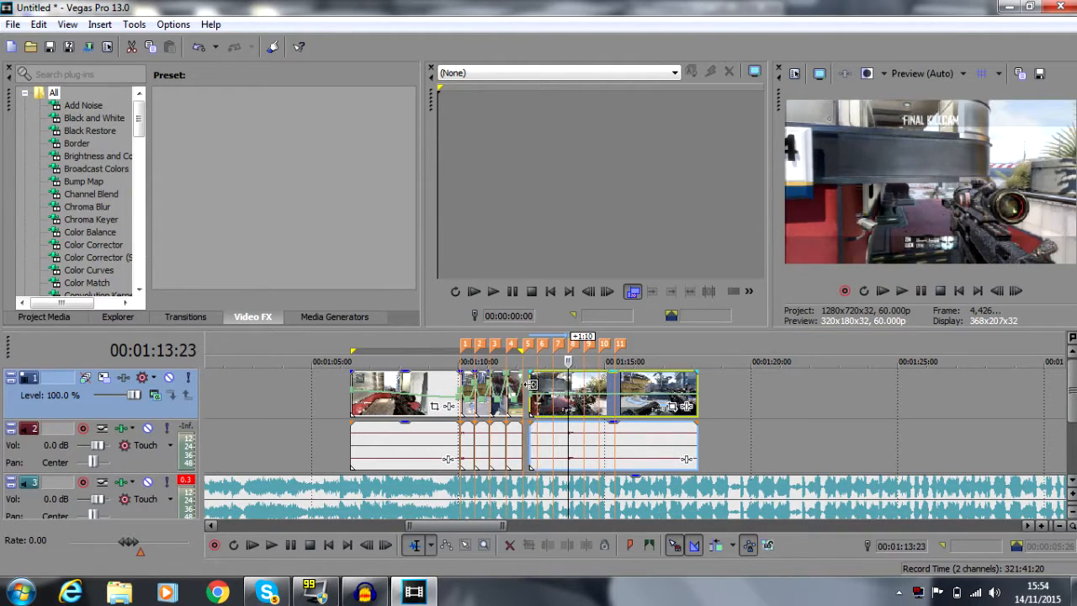
Step: Check the frames leading up to the shot, and time-compress the clip after marker 5 by shortening its end 1:01
{"action": "left_click", "coordinate": [1041, 526]}
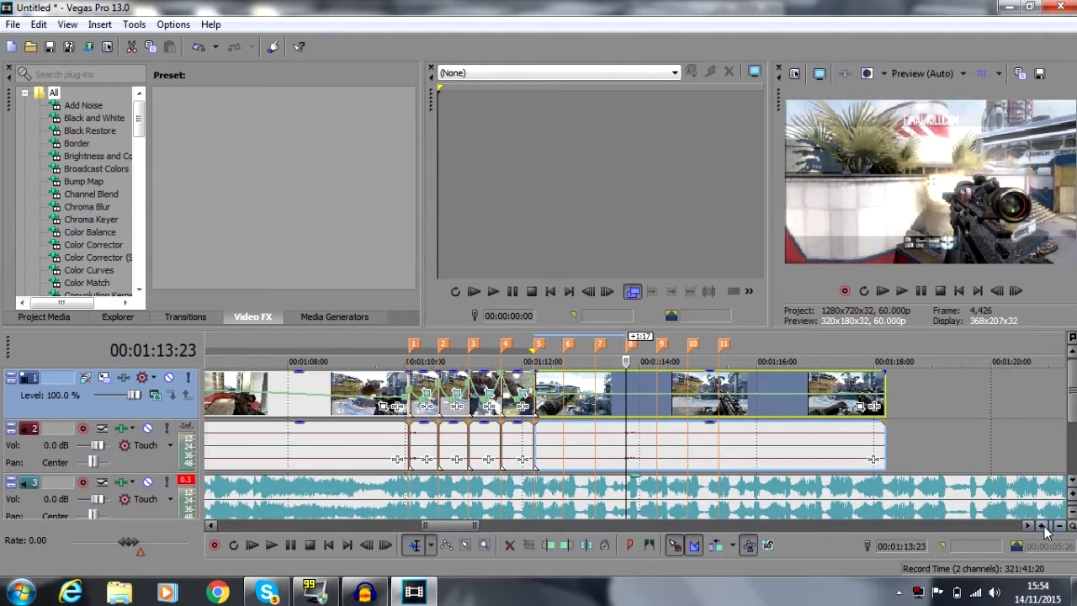
{"action": "left_click", "coordinate": [1042, 526]}
{"action": "left_click", "coordinate": [475, 412]}
{"action": "left_click", "coordinate": [1017, 292]}
{"action": "left_click", "coordinate": [1017, 292]}
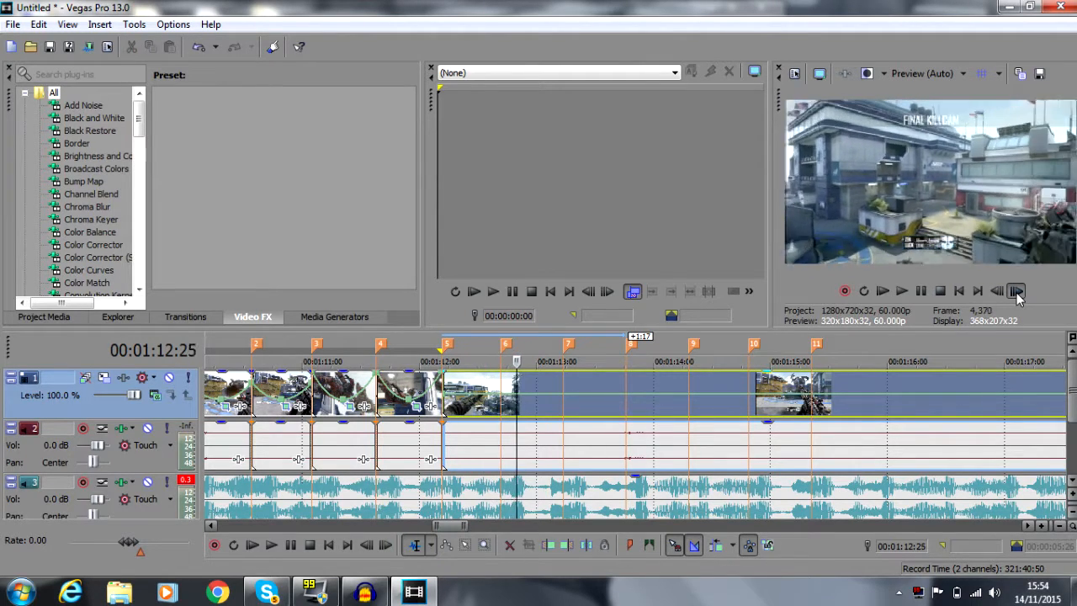
{"action": "left_click", "coordinate": [1013, 293]}
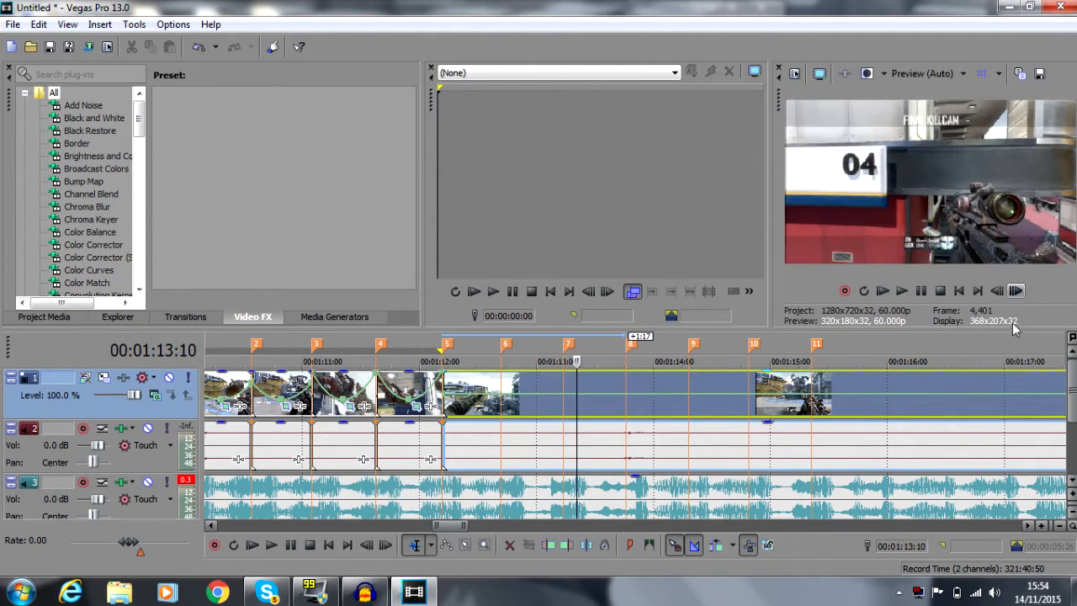
{"action": "left_click", "coordinate": [1029, 525]}
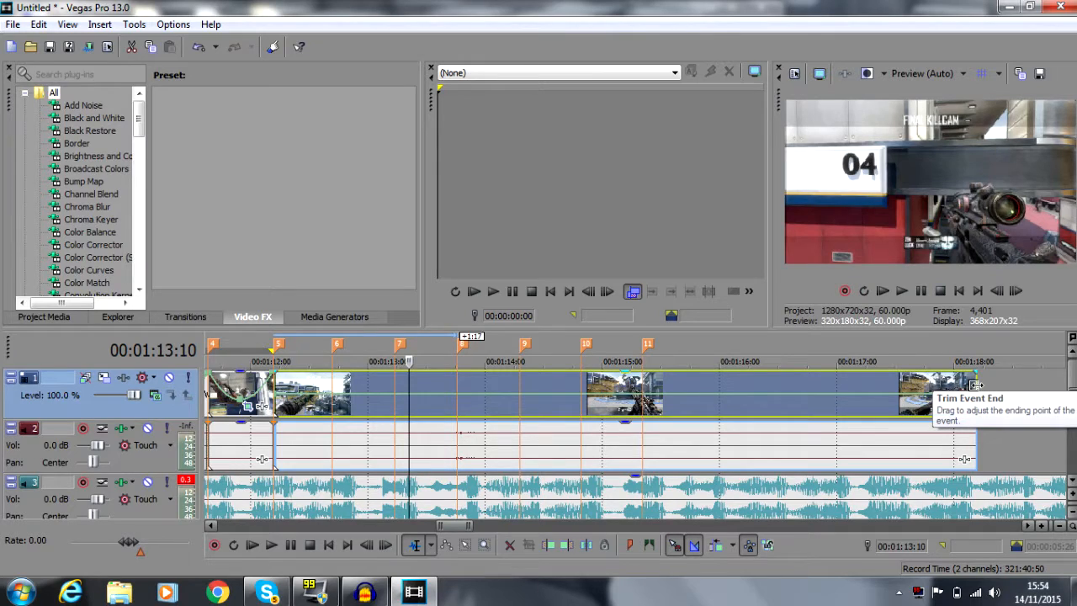
{"action": "left_click_drag", "start_coordinate": [974, 384], "coordinate": [851, 391]}
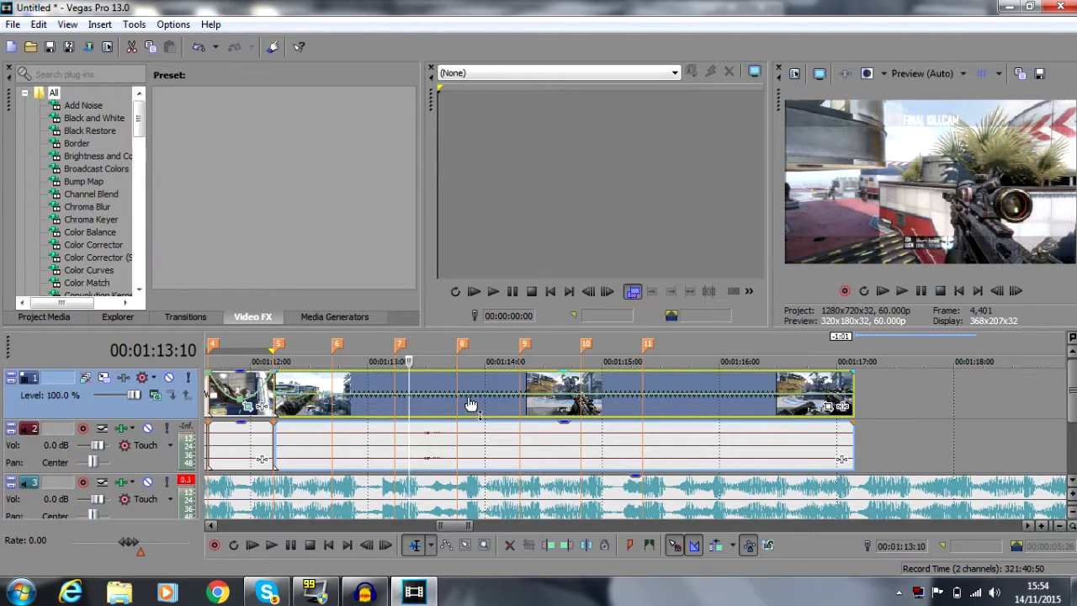
Step: Shift the compressed clip later in two moves of 0:04 each to line up its shot with marker 8
{"action": "left_click_drag", "start_coordinate": [492, 389], "coordinate": [507, 381]}
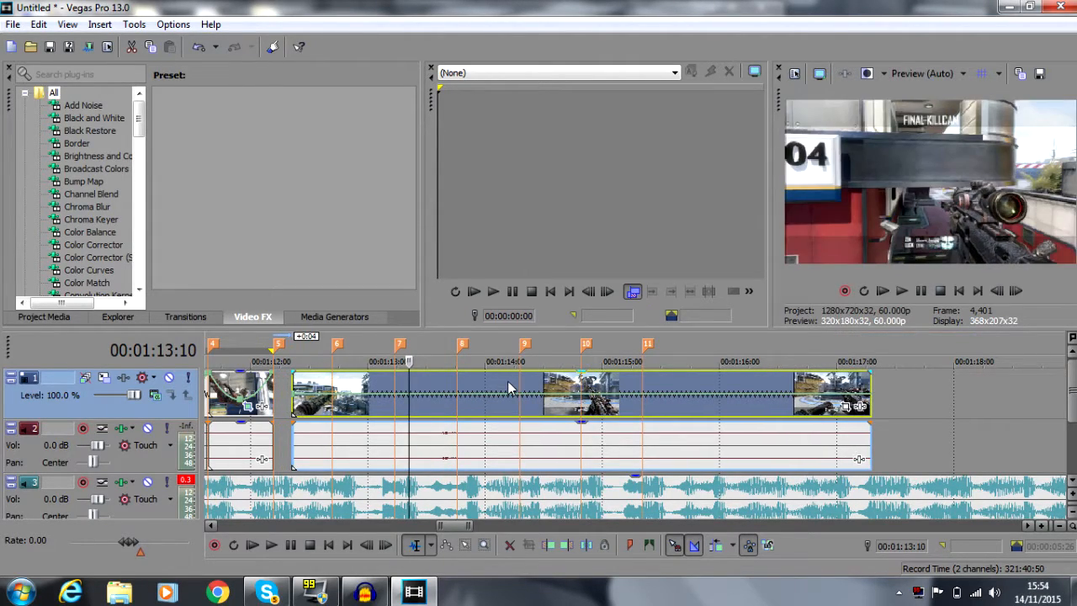
{"action": "left_click", "coordinate": [459, 389]}
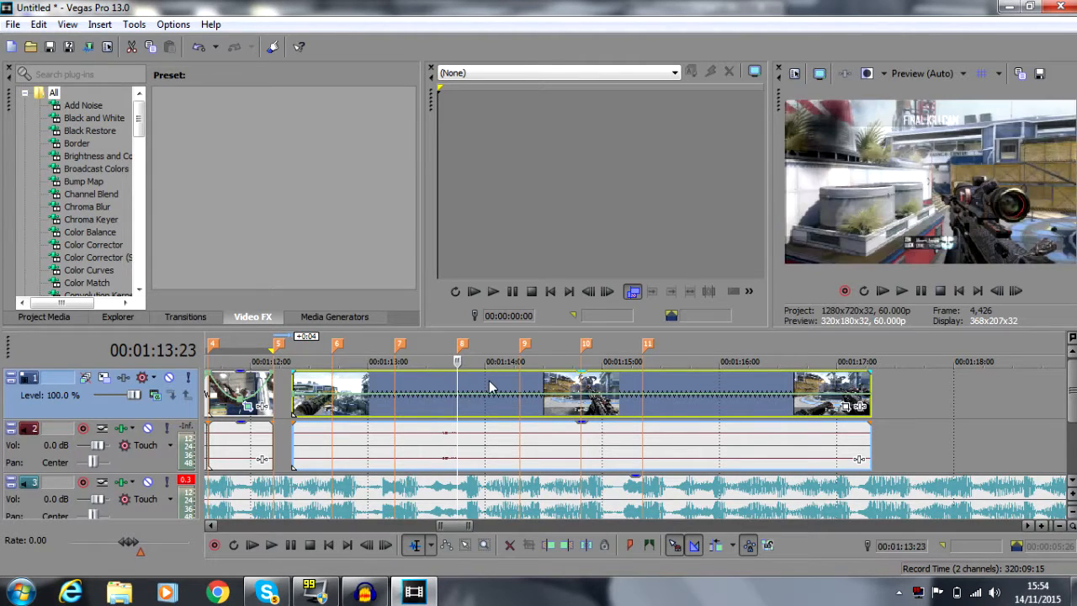
{"action": "left_click_drag", "start_coordinate": [492, 386], "coordinate": [504, 390]}
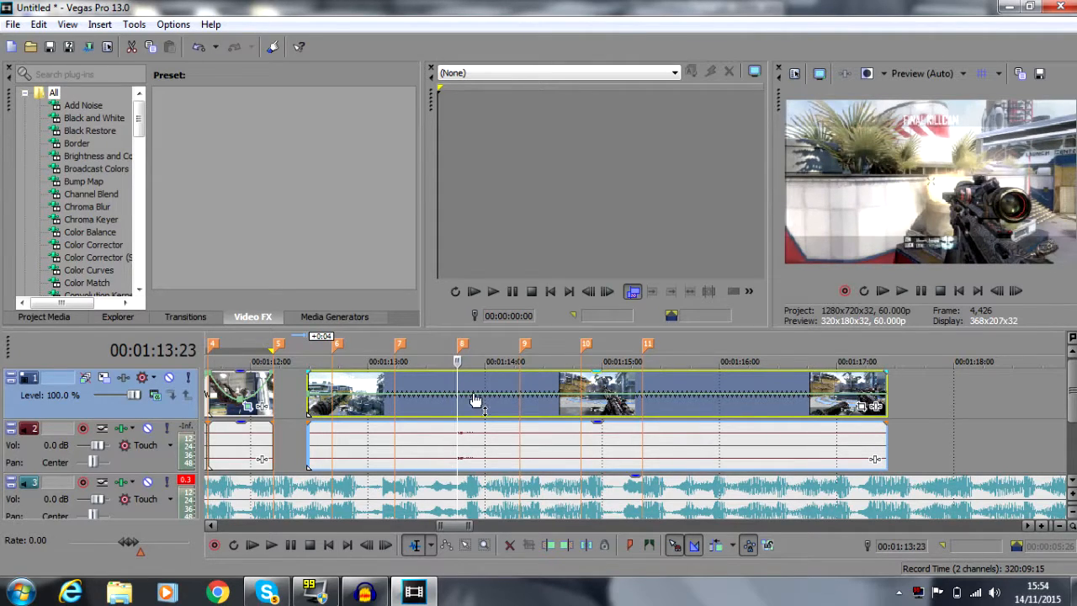
Step: Extend the selected clip's start edge back to marker 5 and add velocity points at markers 6, 7, 8 and 9
{"action": "left_click_drag", "start_coordinate": [306, 379], "coordinate": [281, 388]}
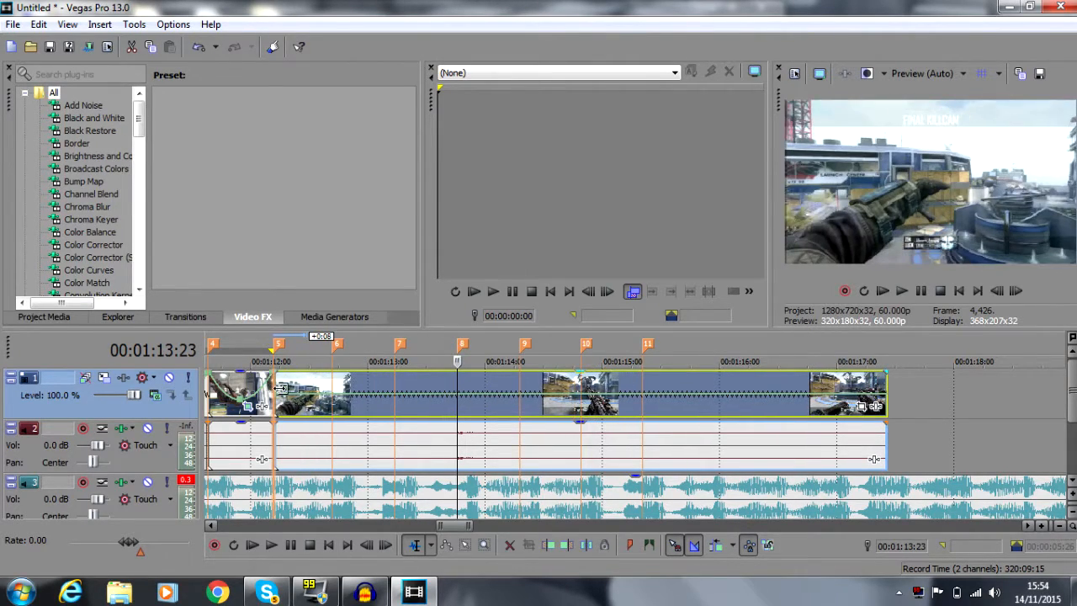
{"action": "left_click", "coordinate": [277, 391]}
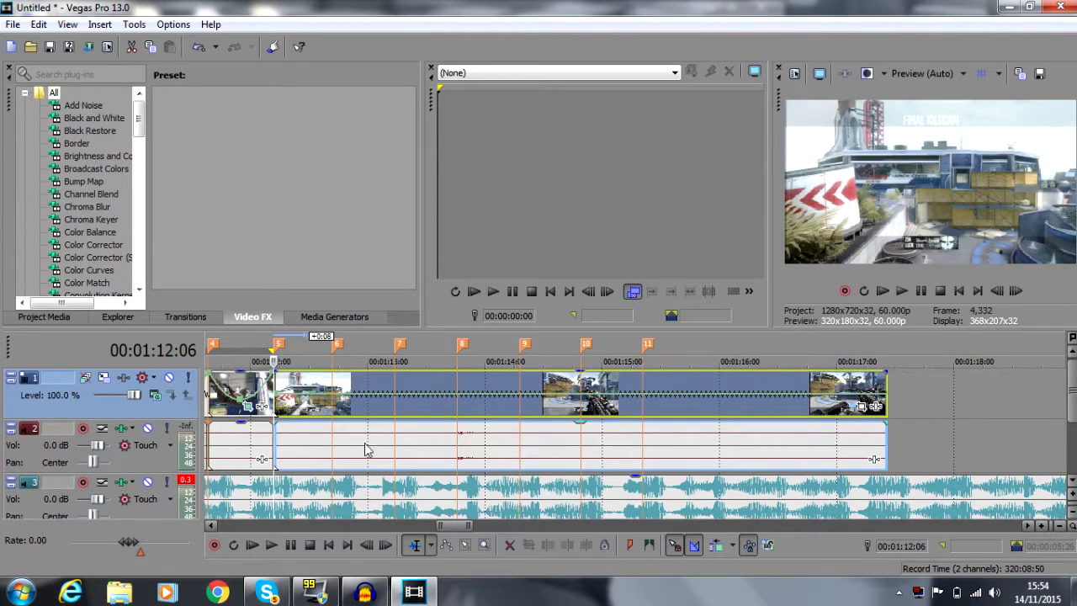
{"action": "left_click", "coordinate": [331, 395]}
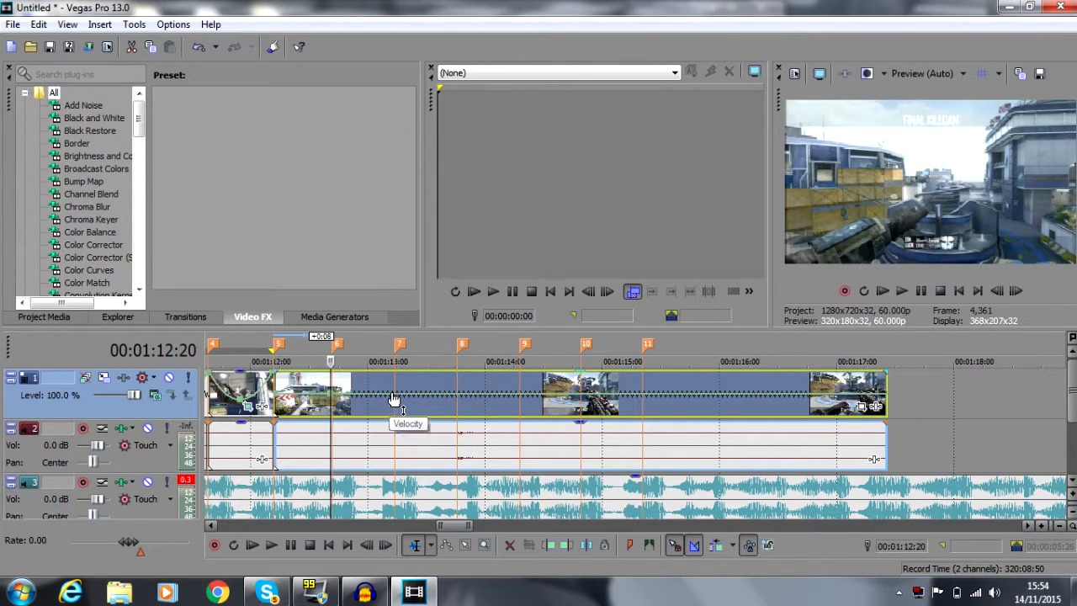
{"action": "left_click", "coordinate": [396, 398]}
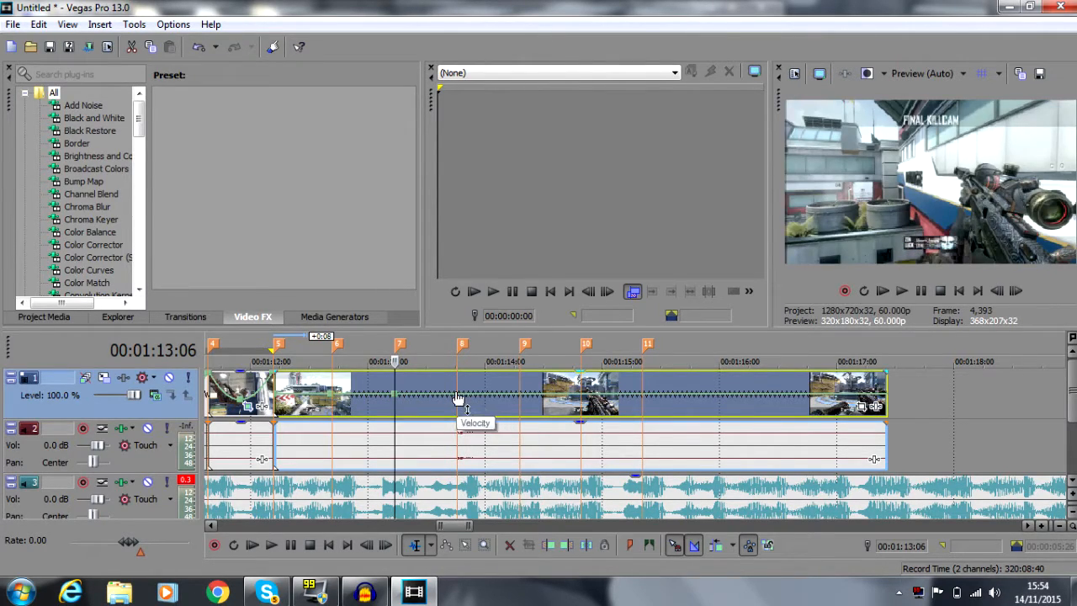
{"action": "left_click", "coordinate": [457, 397]}
{"action": "left_click", "coordinate": [520, 399]}
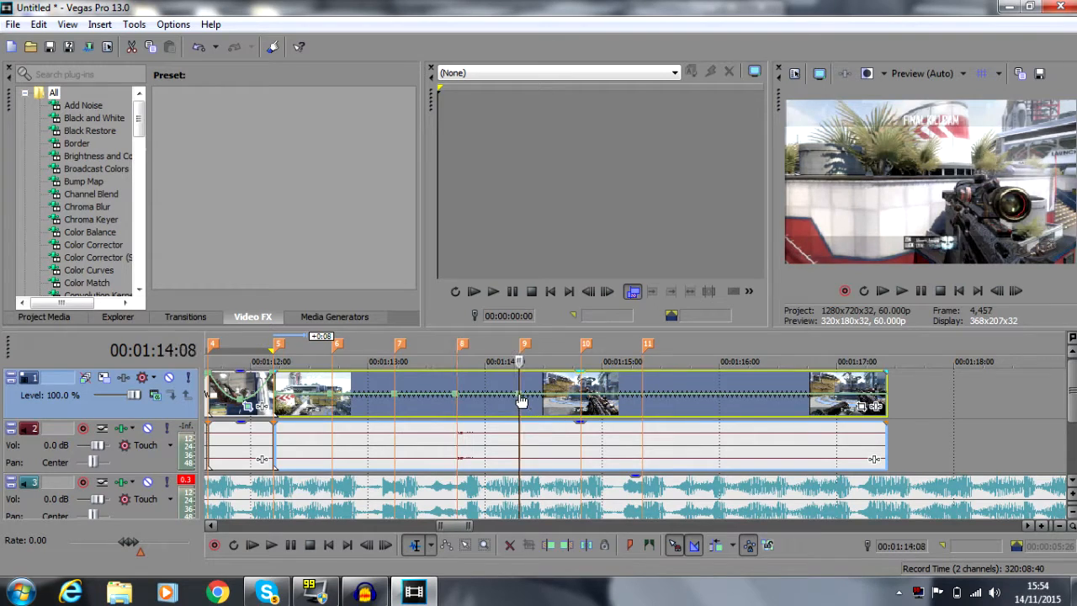
Step: Split the clip at marker 10 and delete the part after it
{"action": "left_click", "coordinate": [579, 400]}
{"action": "key", "text": "s"}
{"action": "right_click", "coordinate": [593, 394]}
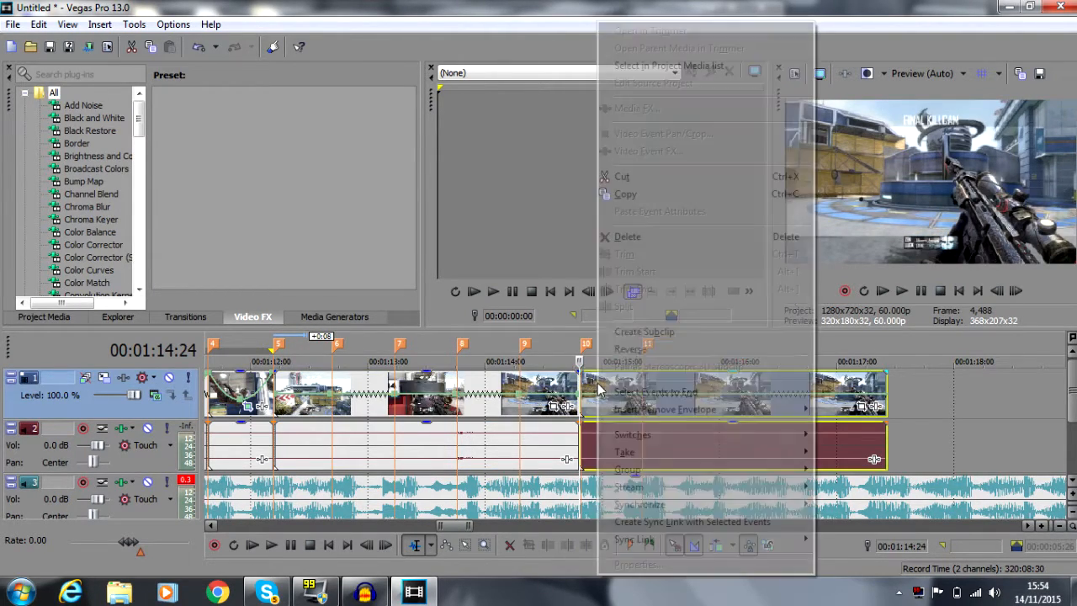
{"action": "left_click", "coordinate": [626, 236]}
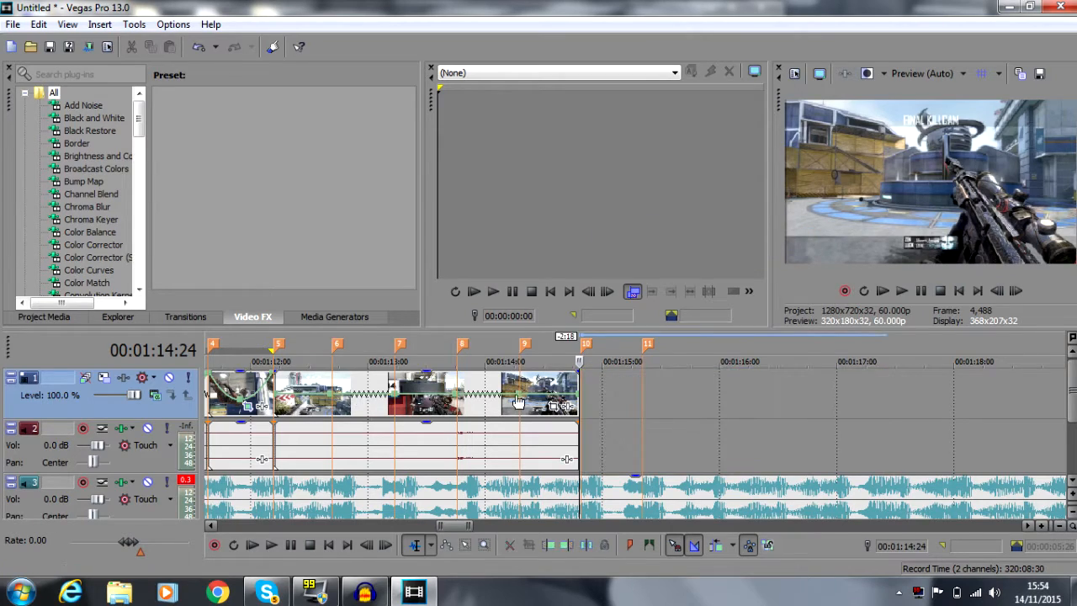
Step: Align the nearby velocity point with marker 6 and set the velocity to 200% at both marker 6 and the clip's start
{"action": "left_click", "coordinate": [309, 407]}
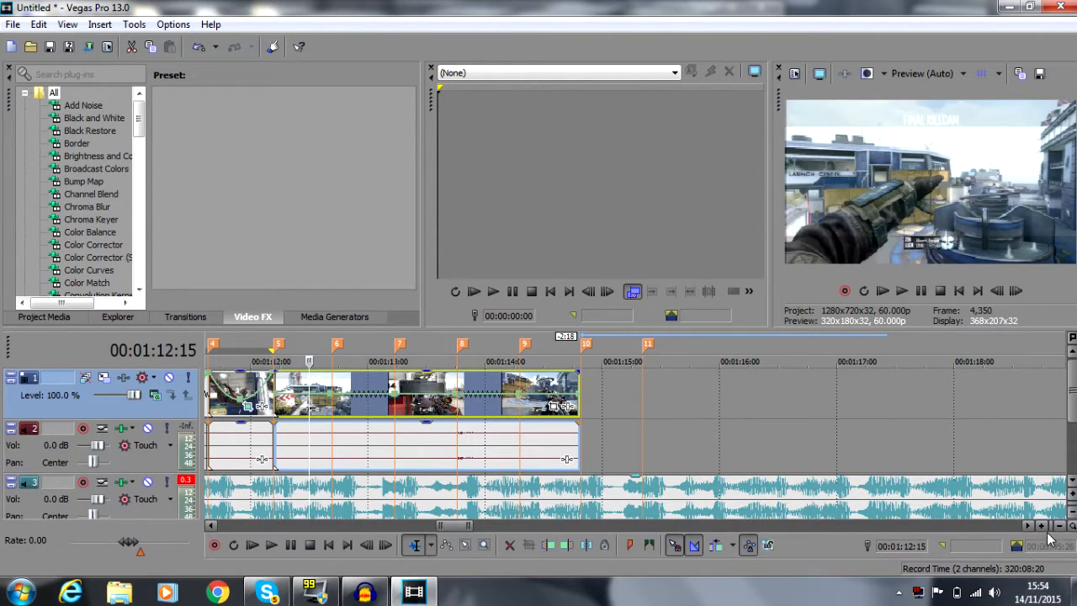
{"action": "left_click", "coordinate": [1040, 525]}
{"action": "left_click", "coordinate": [1040, 524]}
{"action": "left_click", "coordinate": [1040, 525]}
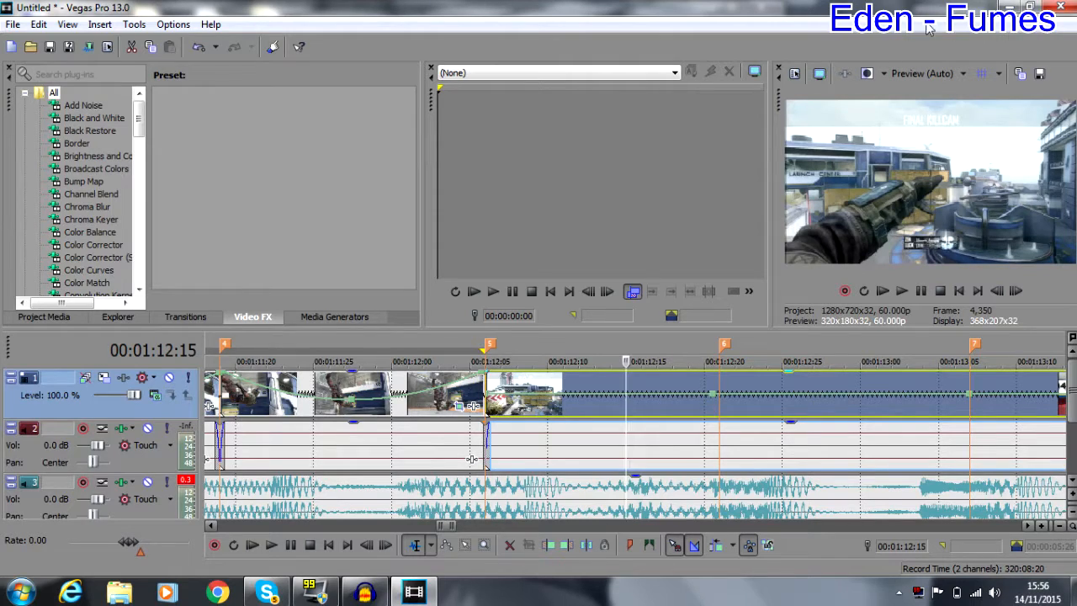
{"action": "left_click_drag", "start_coordinate": [713, 394], "coordinate": [722, 397]}
{"action": "right_click", "coordinate": [721, 400]}
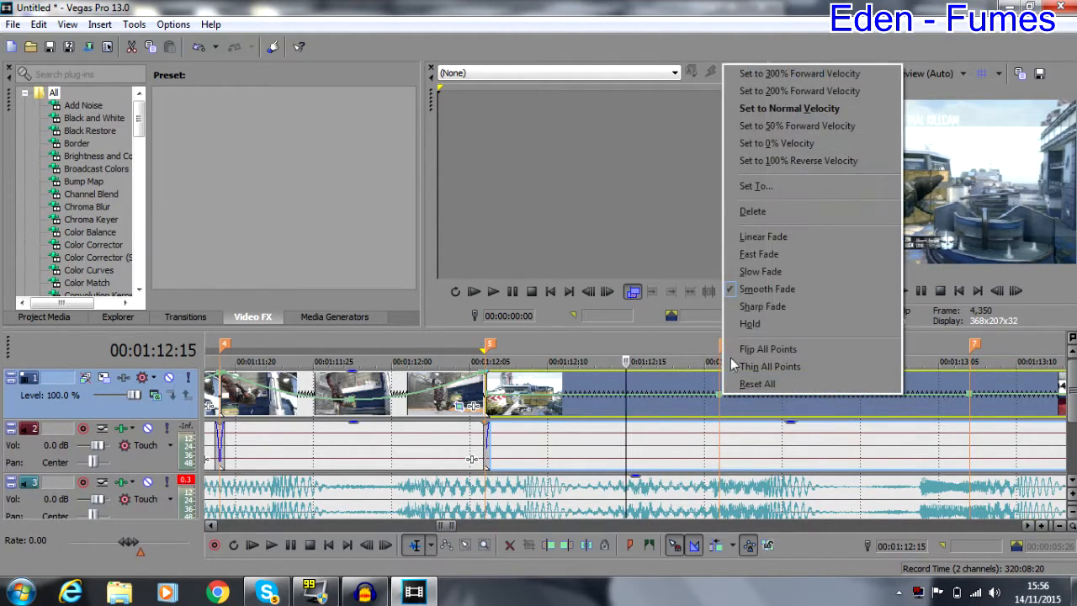
{"action": "left_click", "coordinate": [807, 77]}
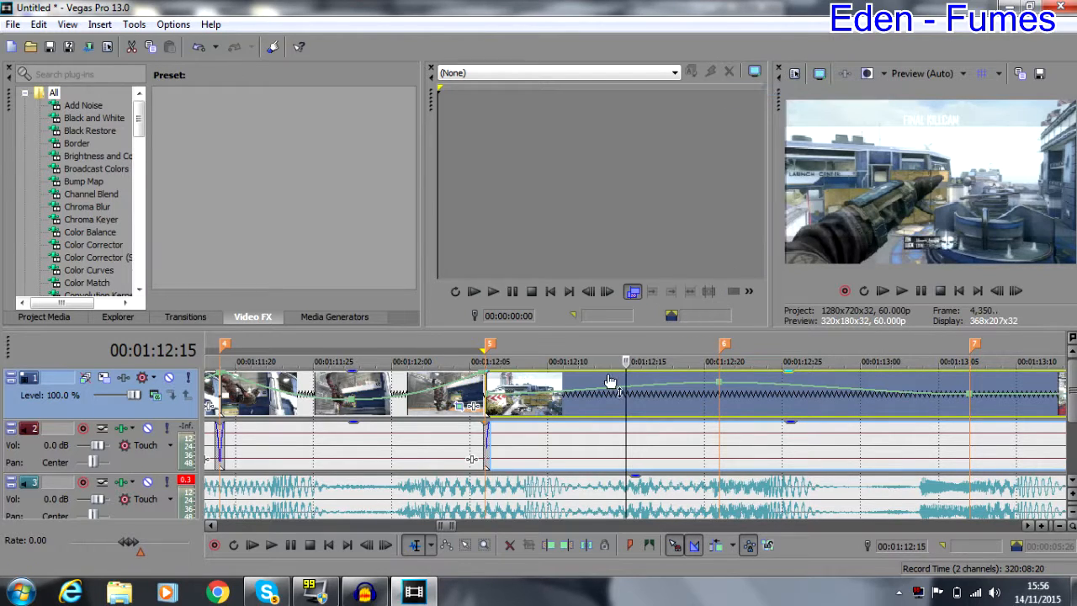
{"action": "right_click", "coordinate": [488, 394]}
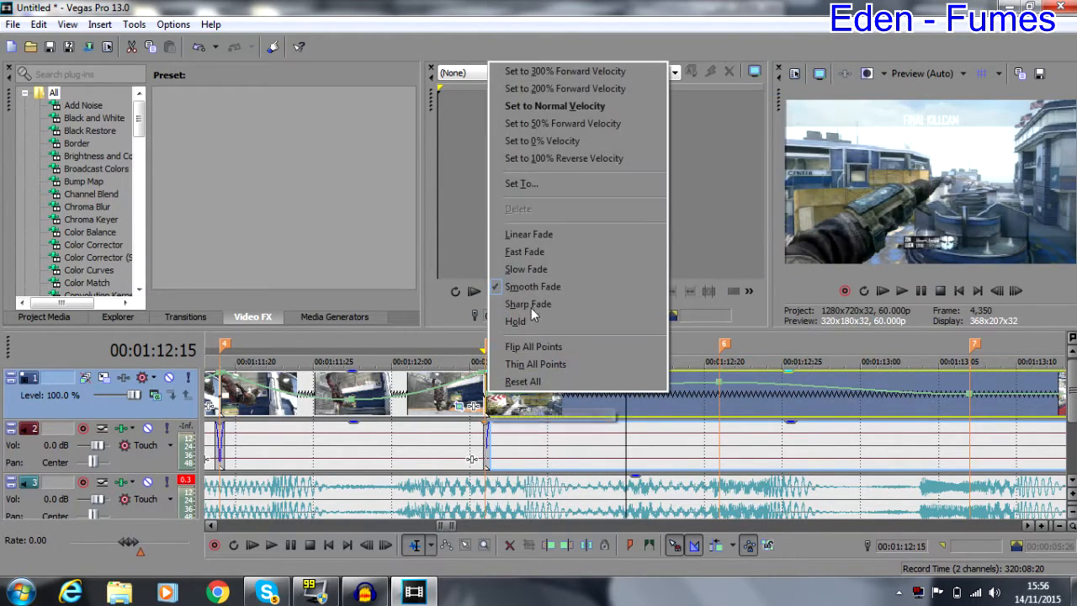
{"action": "left_click", "coordinate": [584, 91]}
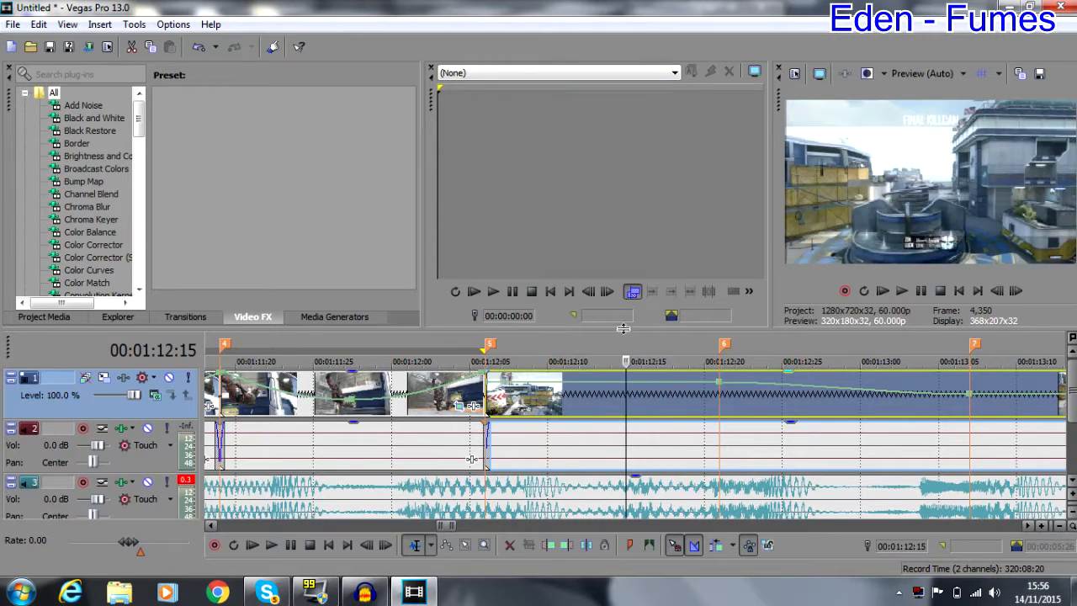
Step: Add velocity points midway between markers 5 and 6 and between markers 6 and 7, each set to 50%
{"action": "right_click", "coordinate": [598, 388]}
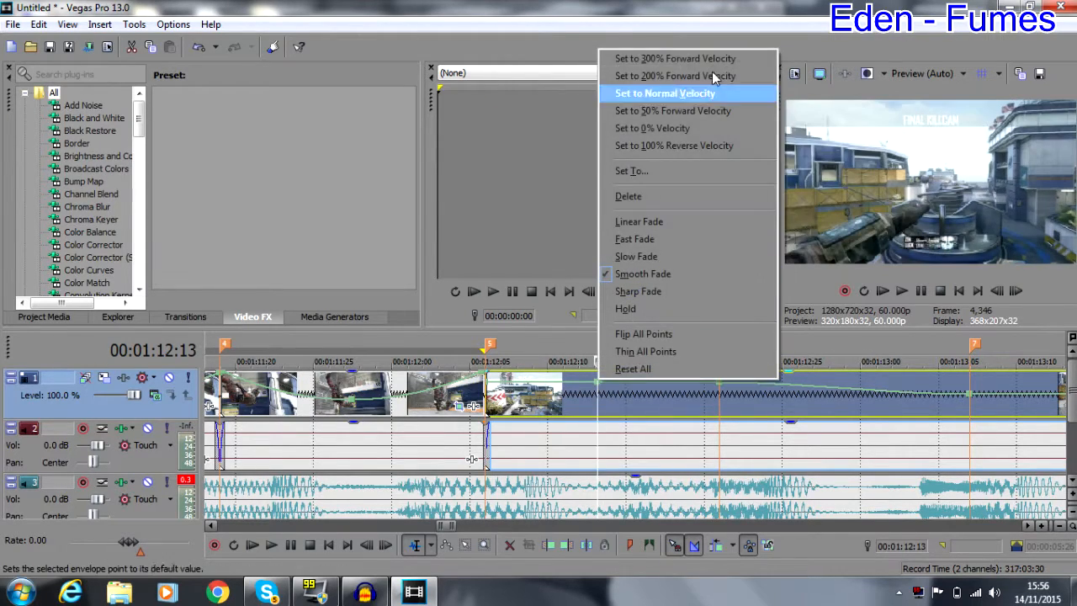
{"action": "left_click", "coordinate": [688, 111]}
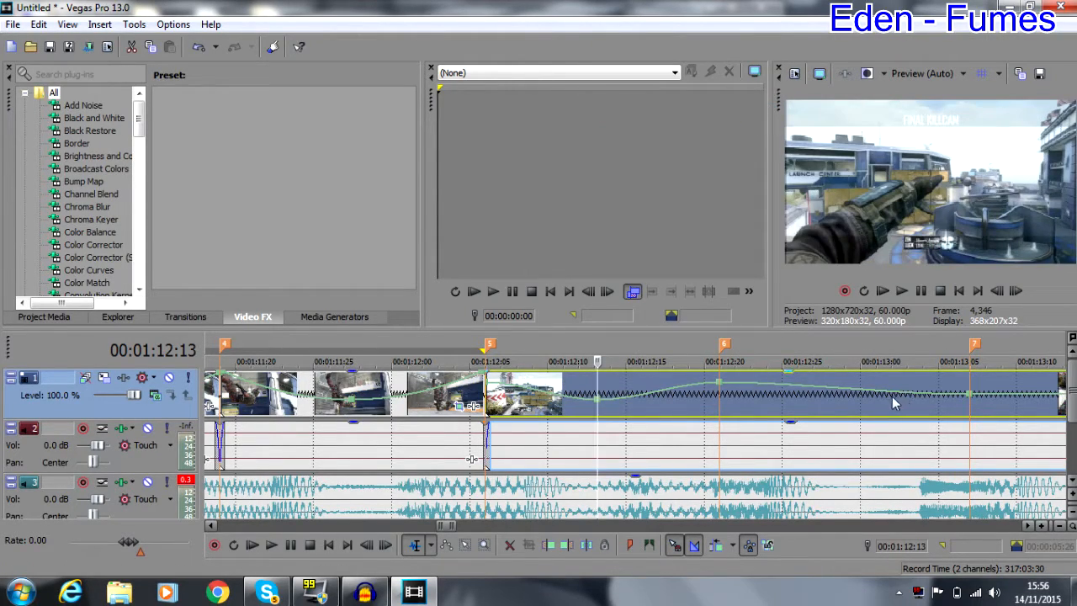
{"action": "double_click", "coordinate": [849, 392]}
{"action": "right_click", "coordinate": [849, 391]}
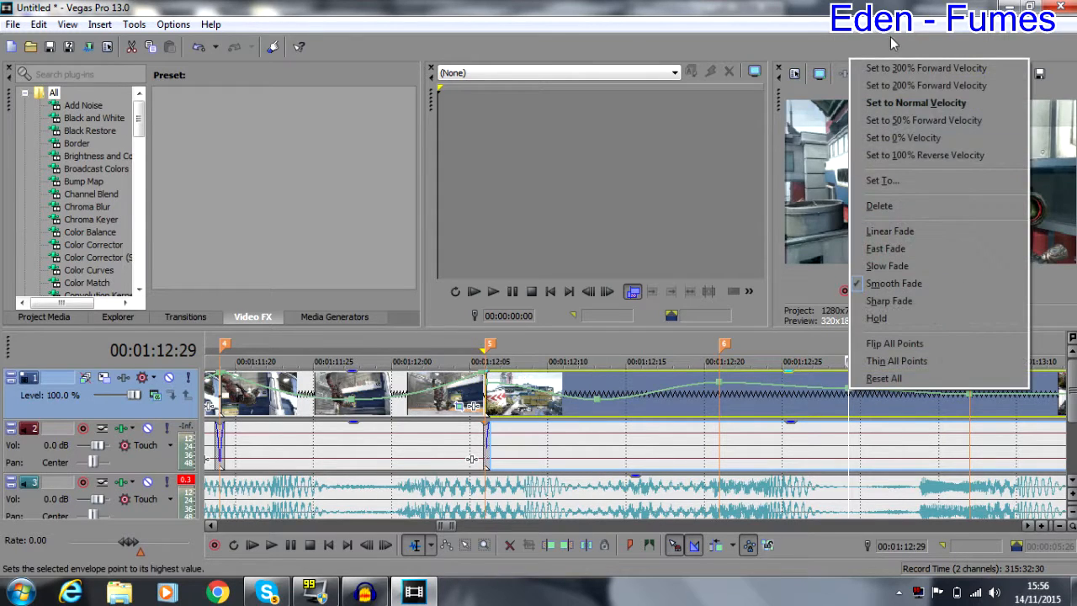
{"action": "left_click", "coordinate": [895, 120]}
Step: Set the falling velocity segments after markers 5 and 6 to Fast Fade and the rising segments up to markers 6 and 7 to Slow Fade
{"action": "right_click", "coordinate": [972, 394]}
{"action": "left_click", "coordinate": [547, 405]}
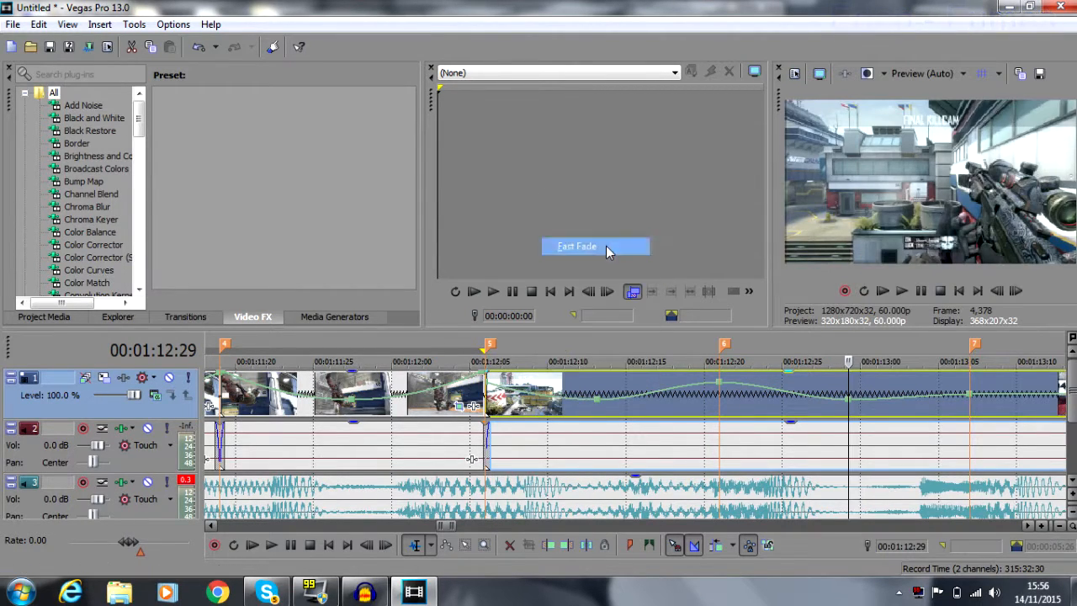
{"action": "right_click", "coordinate": [774, 395]}
{"action": "left_click", "coordinate": [773, 390]}
{"action": "right_click", "coordinate": [774, 388]}
{"action": "left_click", "coordinate": [815, 246]}
{"action": "right_click", "coordinate": [933, 395]}
{"action": "left_click", "coordinate": [967, 271]}
Step: Set the velocity to 200% at markers 7 and 8 with a 50% point added between them, using Fast Fade after marker 7
{"action": "double_click", "coordinate": [969, 392]}
{"action": "right_click", "coordinate": [969, 393]}
{"action": "left_click", "coordinate": [967, 85]}
{"action": "left_click", "coordinate": [1027, 525]}
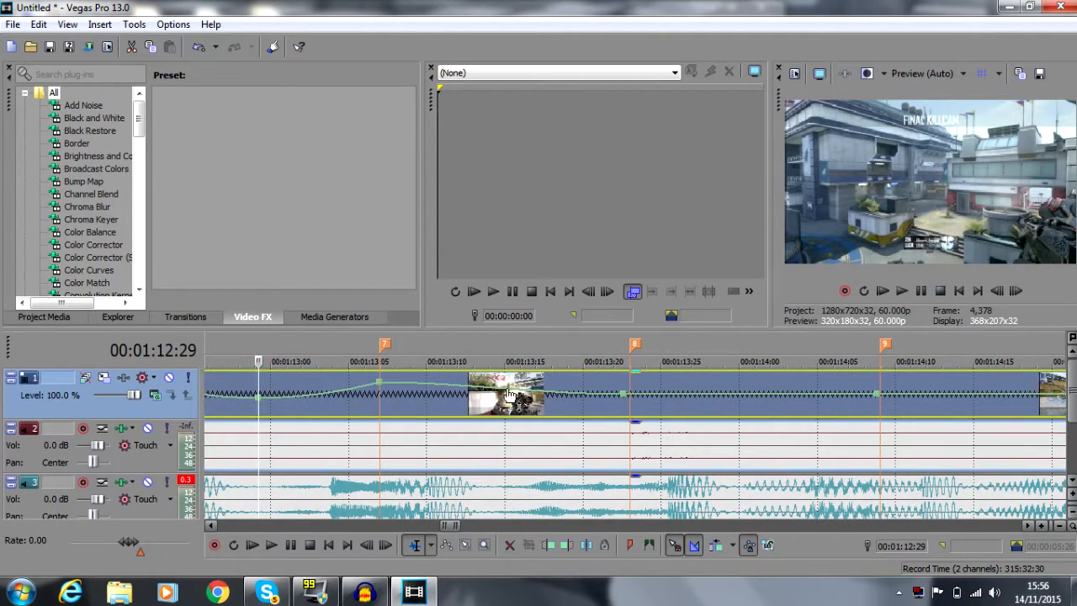
{"action": "double_click", "coordinate": [508, 392]}
{"action": "right_click", "coordinate": [507, 392]}
{"action": "left_click", "coordinate": [566, 119]}
{"action": "right_click", "coordinate": [623, 394]}
{"action": "left_click", "coordinate": [716, 87]}
{"action": "right_click", "coordinate": [433, 388]}
{"action": "left_click", "coordinate": [498, 245]}
Step: Move the velocity point just before marker 8 onto the marker and set its exact velocity to 200%
{"action": "left_click", "coordinate": [628, 387]}
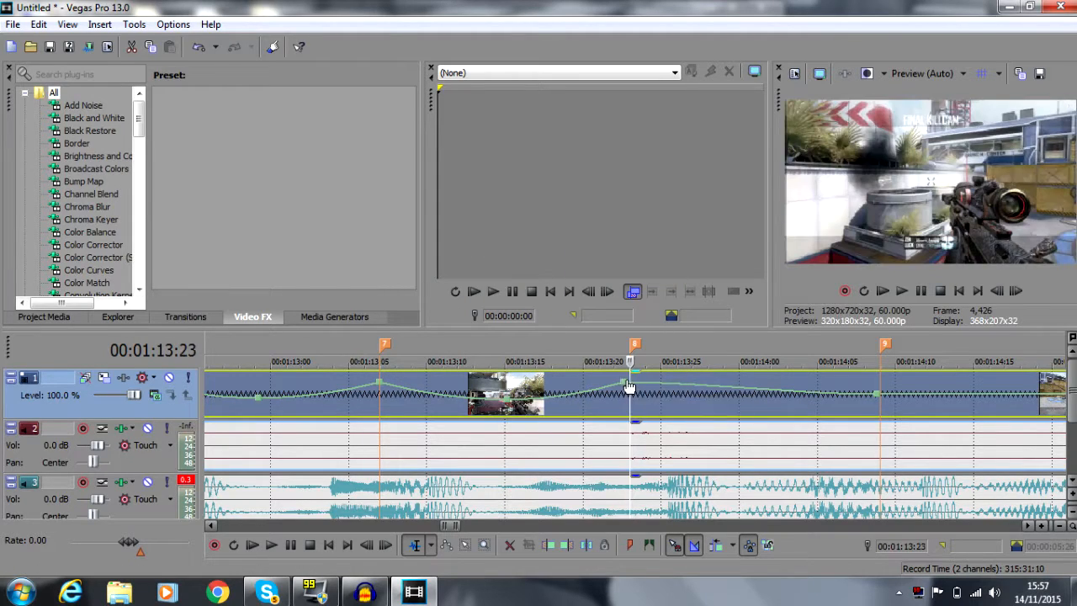
{"action": "right_click", "coordinate": [630, 383]}
{"action": "left_click", "coordinate": [742, 174]}
{"action": "key", "text": "Return"}
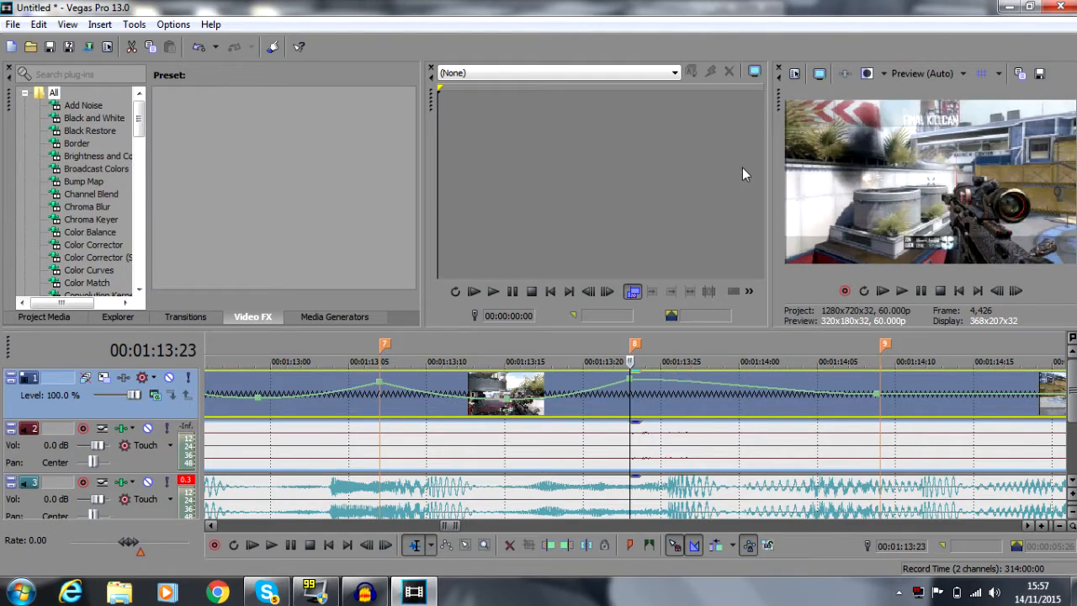
{"action": "right_click", "coordinate": [630, 383]}
{"action": "left_click", "coordinate": [705, 174]}
{"action": "type", "text": "00"}
{"action": "key", "text": "Return"}
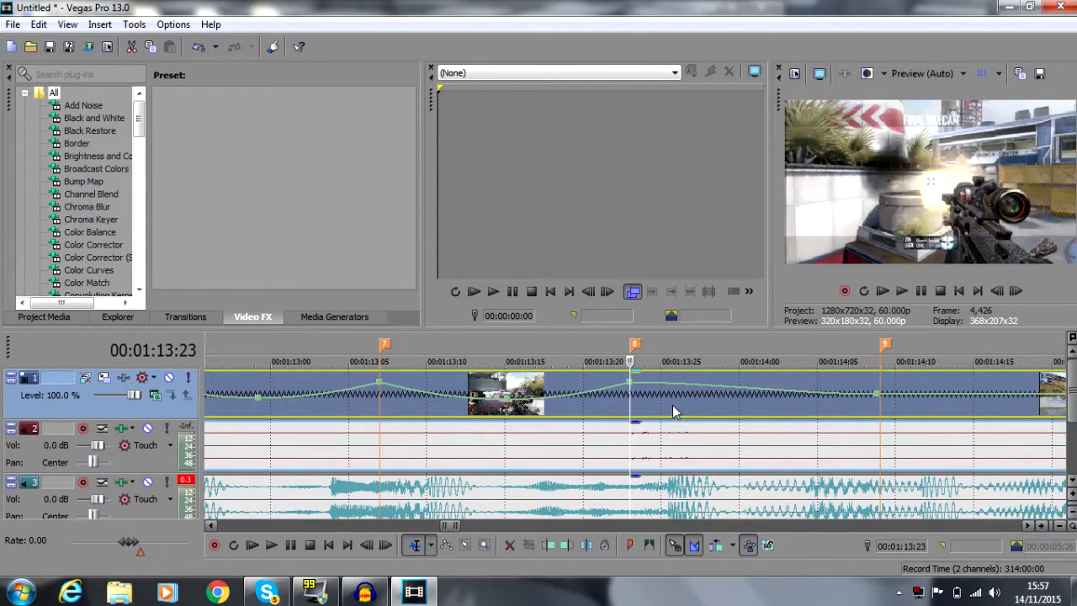
Step: Add a 50% velocity point between markers 8 and 9 and set the point at marker 9 to 200%
{"action": "double_click", "coordinate": [759, 388]}
{"action": "right_click", "coordinate": [759, 387]}
{"action": "left_click", "coordinate": [828, 134]}
{"action": "right_click", "coordinate": [760, 407]}
{"action": "left_click", "coordinate": [828, 138]}
{"action": "right_click", "coordinate": [879, 394]}
{"action": "left_click", "coordinate": [938, 88]}
Step: Add a 50% velocity point midway between marker 9 and the clip's end, and set the end point to 200%
{"action": "scroll", "coordinate": [780, 388], "scroll_direction": "right", "scroll_amount": 3}
{"action": "double_click", "coordinate": [790, 389]}
{"action": "right_click", "coordinate": [792, 387]}
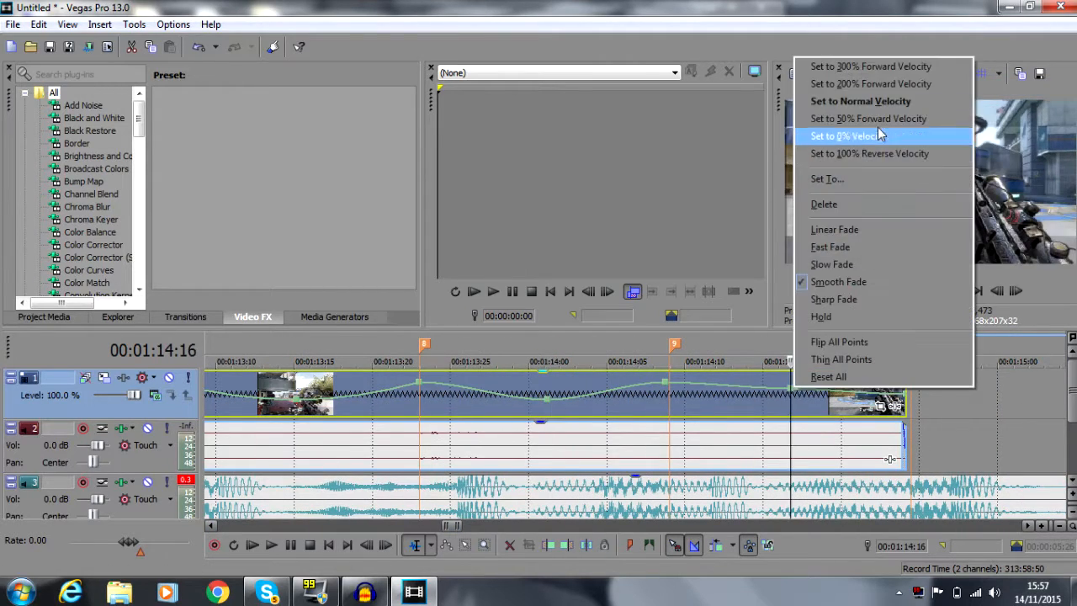
{"action": "left_click", "coordinate": [879, 120]}
{"action": "right_click", "coordinate": [902, 393]}
{"action": "left_click", "coordinate": [968, 90]}
Step: Set the falling velocity segments after markers 8 and 9 to Fast Fade and the rising segments that follow them to Slow Fade
{"action": "right_click", "coordinate": [747, 391]}
{"action": "left_click", "coordinate": [817, 255]}
{"action": "right_click", "coordinate": [859, 389]}
{"action": "left_click", "coordinate": [889, 266]}
{"action": "right_click", "coordinate": [462, 385]}
{"action": "left_click", "coordinate": [541, 244]}
{"action": "right_click", "coordinate": [611, 390]}
{"action": "left_click", "coordinate": [645, 265]}
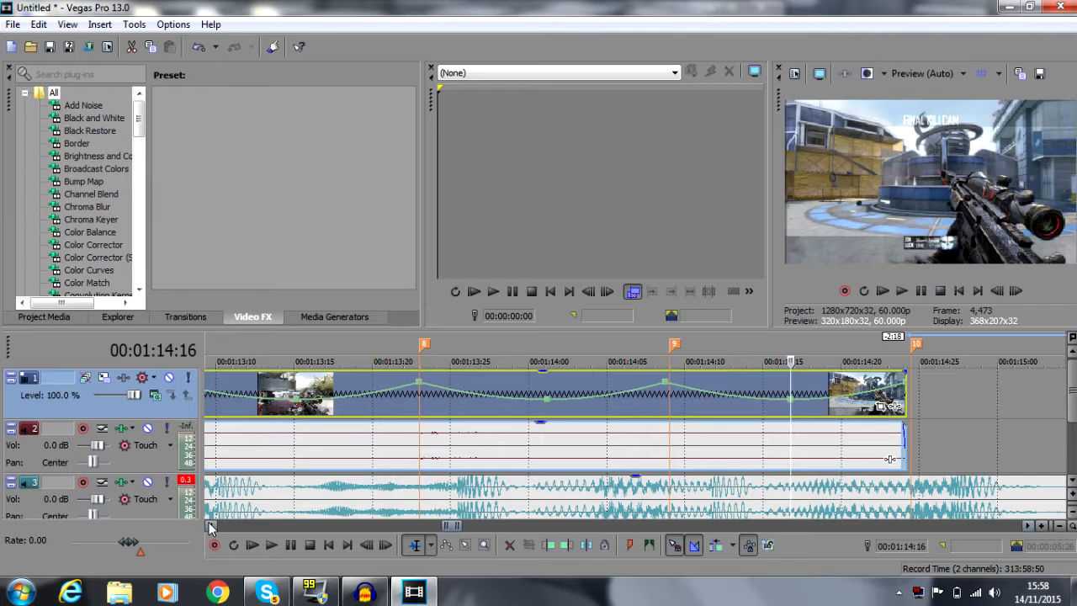
Step: Split the velocity-edited clip at markers 6, 7, 8 and 9
{"action": "left_click", "coordinate": [210, 526]}
{"action": "left_click", "coordinate": [210, 526]}
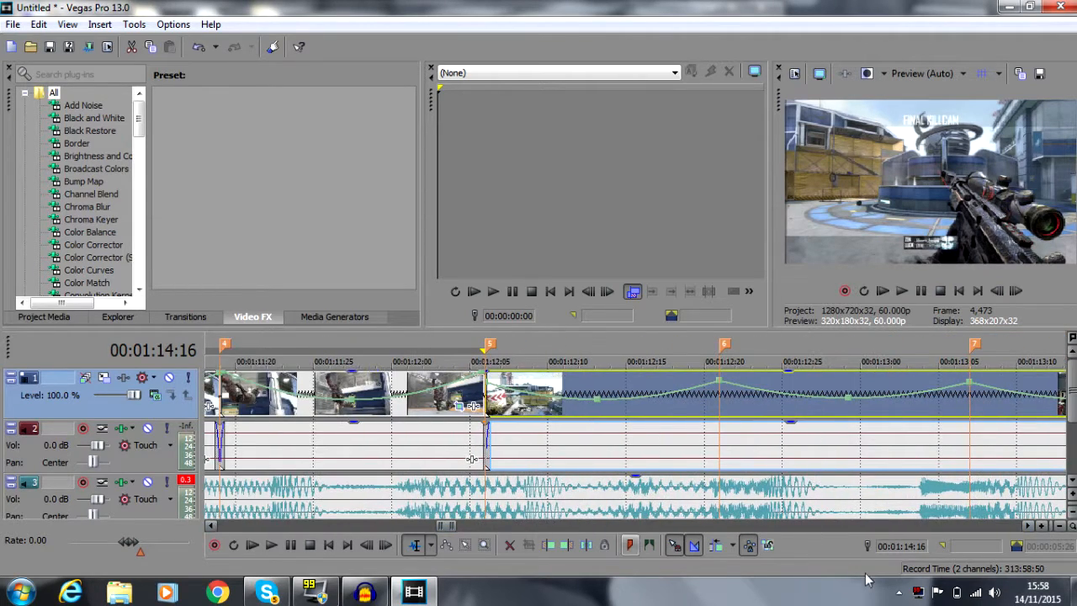
{"action": "left_click", "coordinate": [1026, 526]}
{"action": "left_click", "coordinate": [1026, 526]}
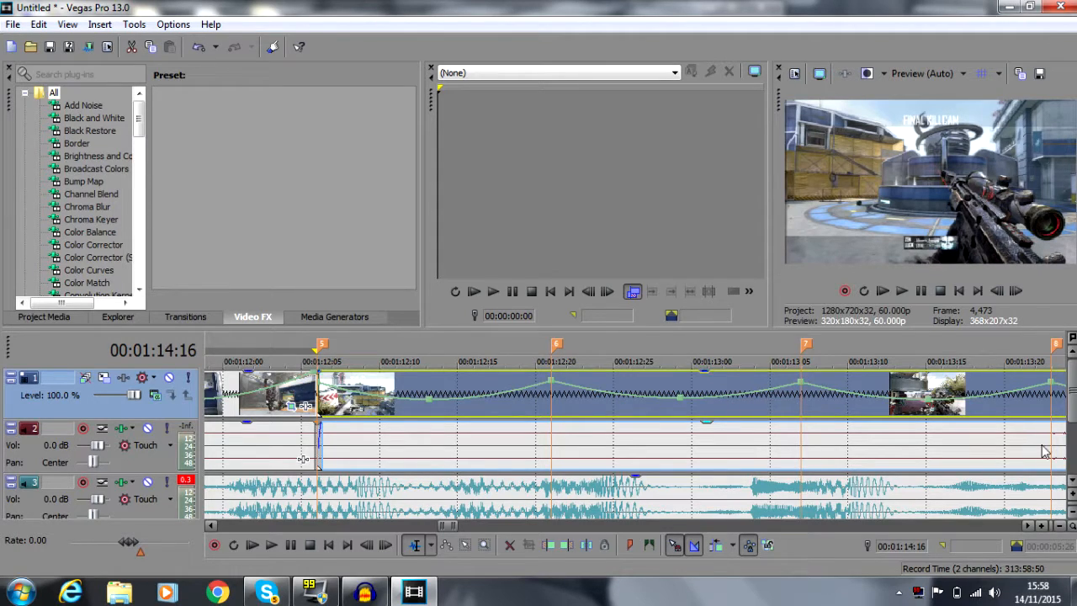
{"action": "left_click", "coordinate": [1053, 412]}
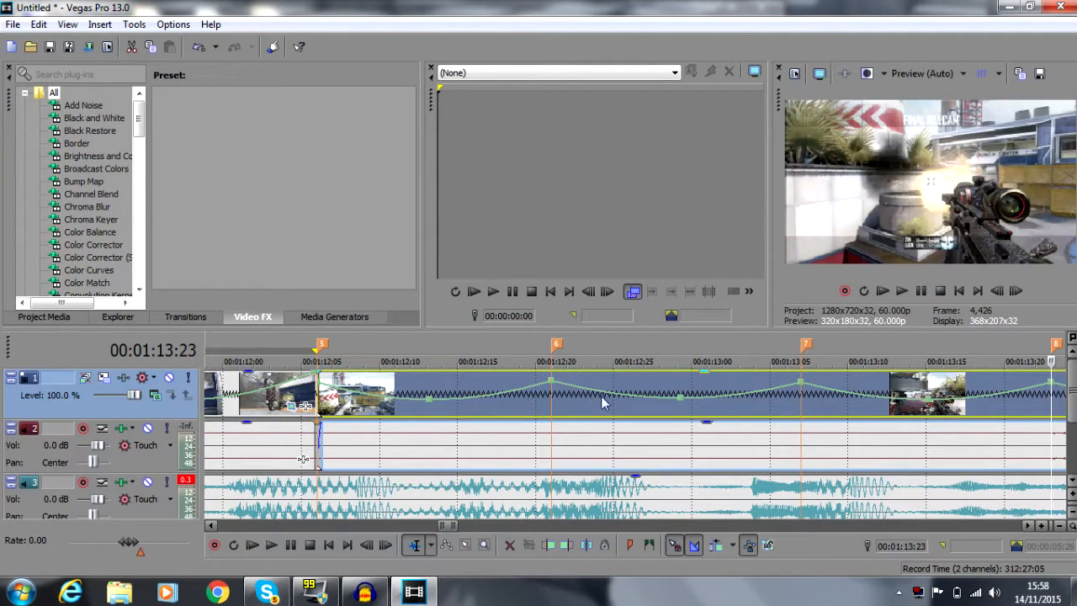
{"action": "left_click", "coordinate": [547, 402]}
{"action": "key", "text": "s"}
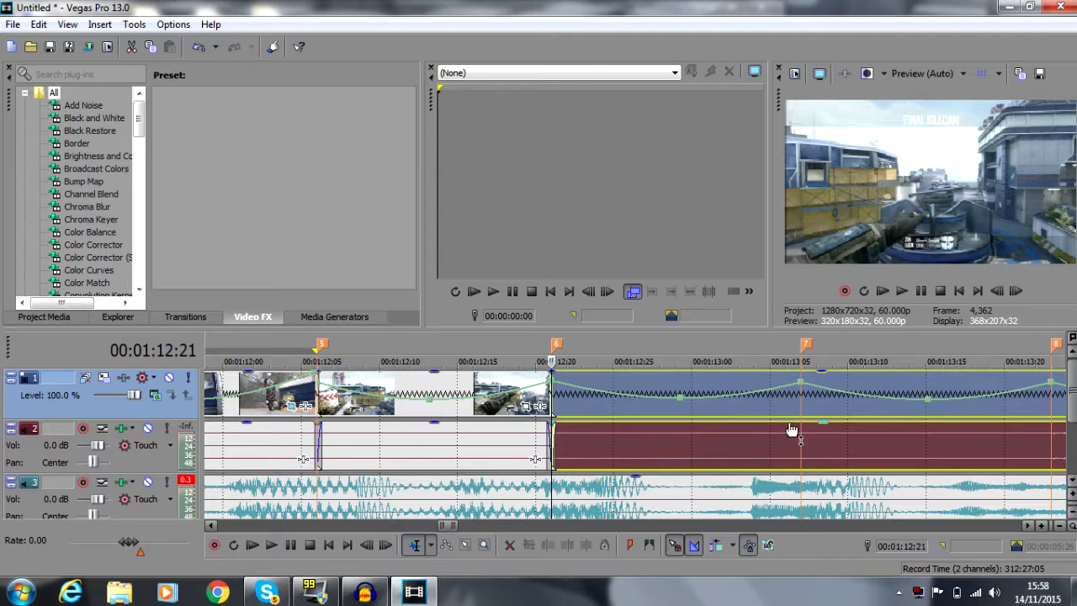
{"action": "left_click", "coordinate": [800, 411]}
{"action": "key", "text": "s"}
{"action": "left_click", "coordinate": [1052, 414]}
{"action": "key", "text": "s"}
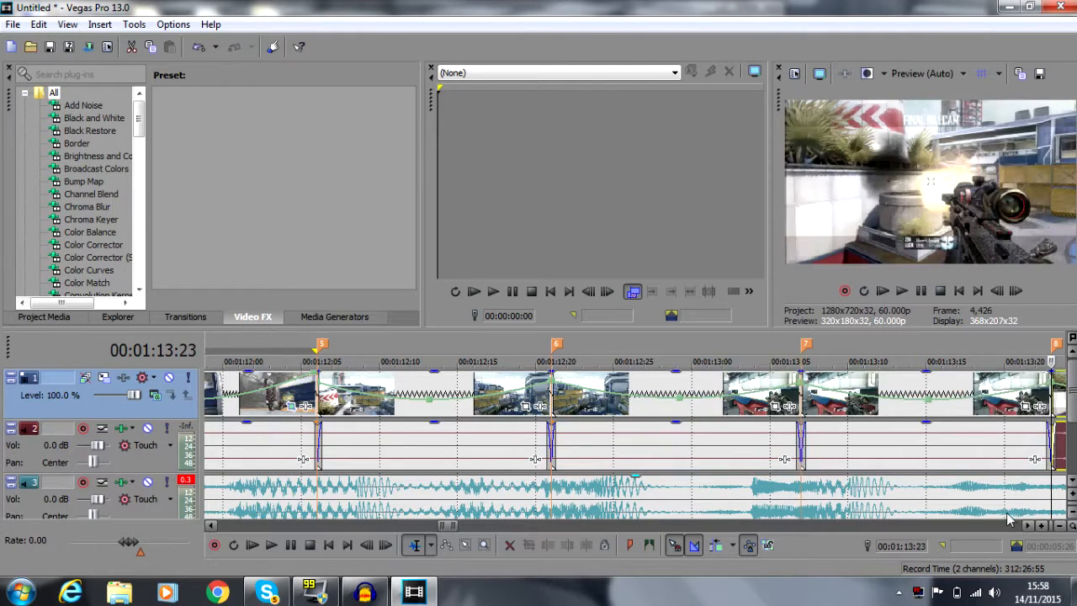
{"action": "left_click", "coordinate": [1027, 526]}
{"action": "left_click", "coordinate": [923, 412]}
{"action": "key", "text": "s"}
Step: Paste the copied zoom keyframe at the start of the Pan/Crop for the clip between markers 5 and 6, and add a matching end keyframe
{"action": "left_click", "coordinate": [1027, 526]}
{"action": "left_click", "coordinate": [210, 525]}
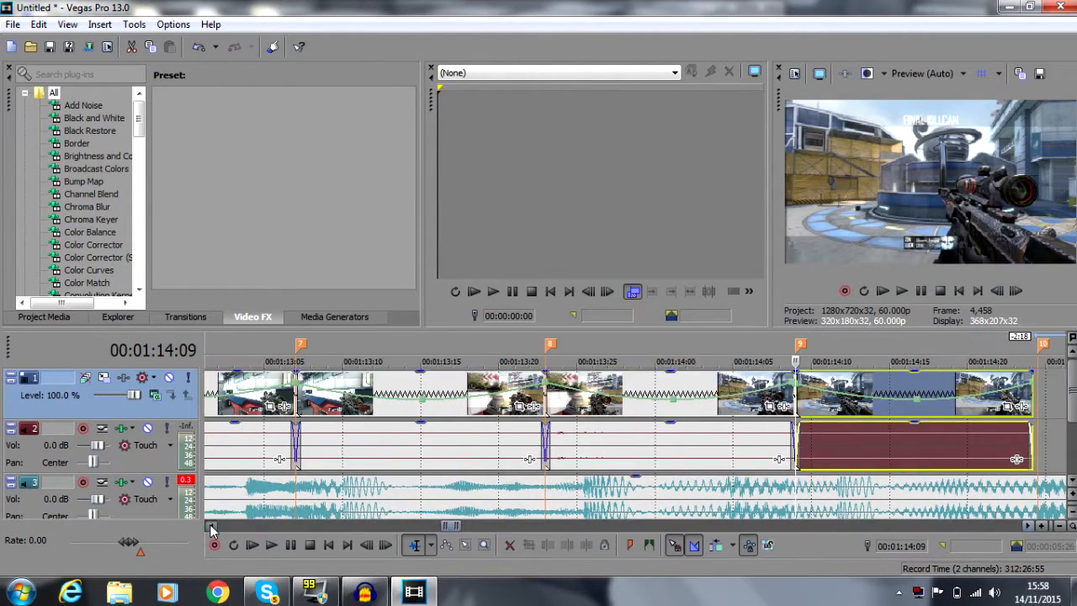
{"action": "left_click", "coordinate": [521, 405]}
{"action": "right_click", "coordinate": [272, 342]}
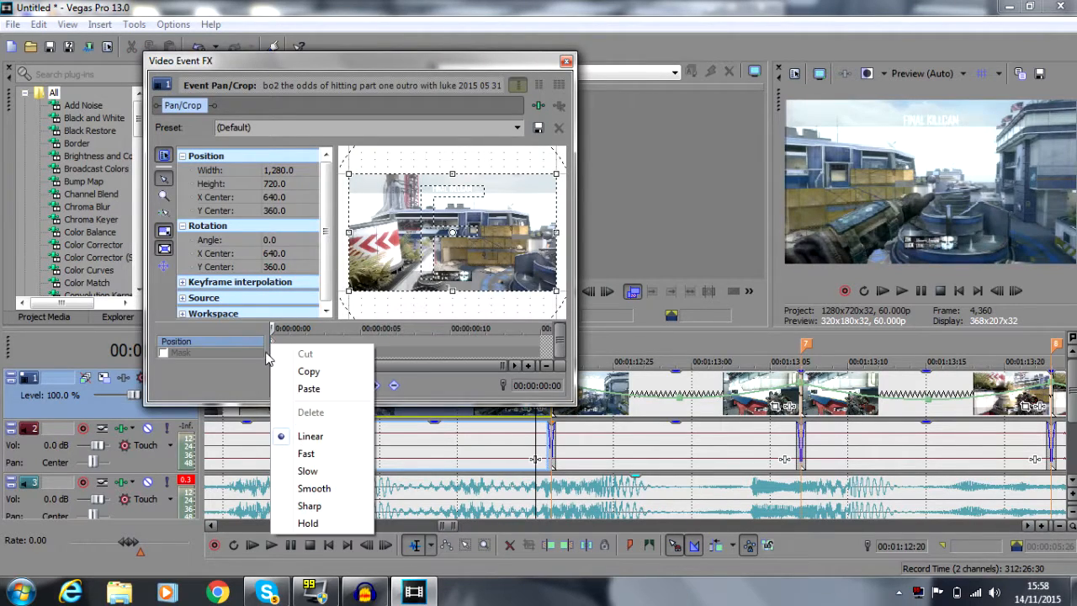
{"action": "left_click", "coordinate": [469, 372]}
{"action": "double_click", "coordinate": [540, 342]}
Step: Add a Slow keyframe at frame 12 of this Pan/Crop, restored to the full 1,280 × 720 frame, and close the editor
{"action": "left_click", "coordinate": [495, 342]}
{"action": "right_click", "coordinate": [457, 194]}
{"action": "left_click", "coordinate": [488, 203]}
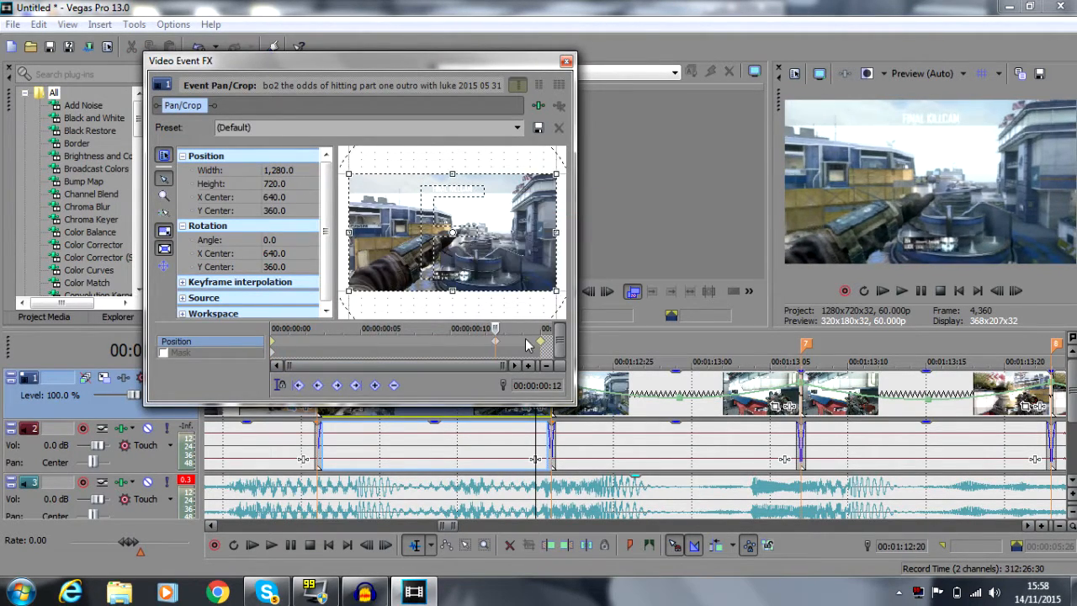
{"action": "right_click", "coordinate": [494, 343]}
{"action": "left_click", "coordinate": [541, 469]}
{"action": "left_click", "coordinate": [566, 61]}
Step: Paste the zoom keyframe at the start of the Pan/Crop for the clip between markers 6 and 7, and add a keyframe at frame 16
{"action": "left_click", "coordinate": [775, 405]}
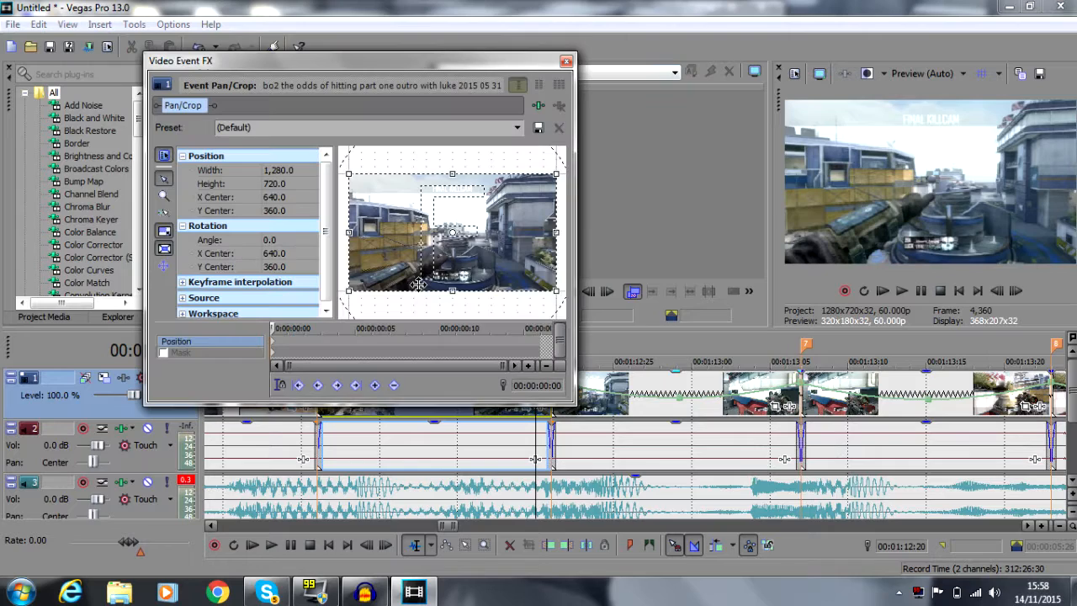
{"action": "right_click", "coordinate": [422, 276]}
{"action": "right_click", "coordinate": [271, 342]}
{"action": "left_click", "coordinate": [308, 390]}
{"action": "double_click", "coordinate": [540, 342]}
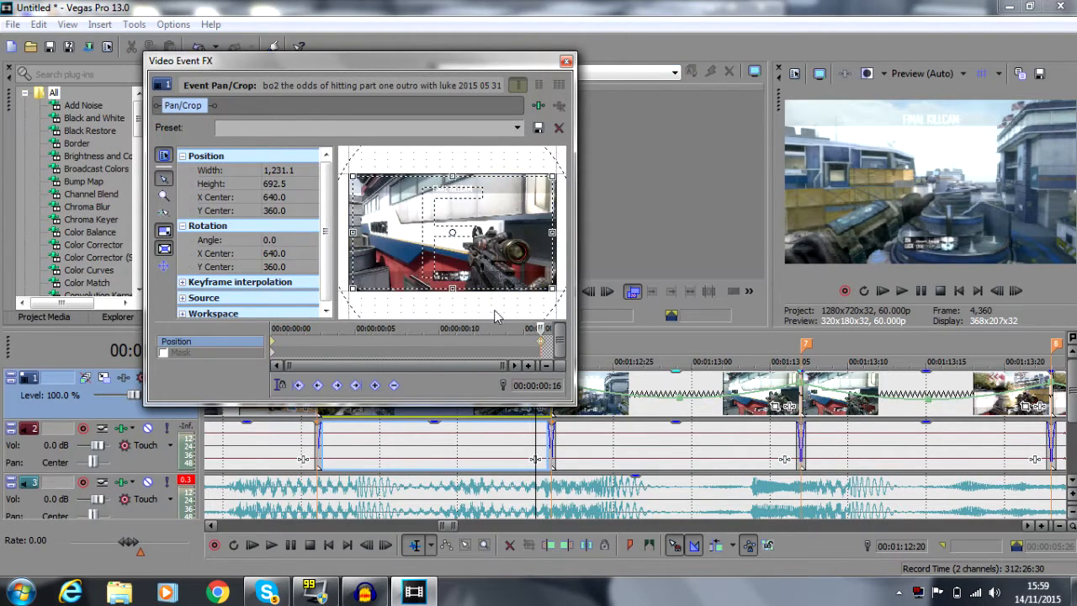
Step: Restore the full frame at about frame 13 of the marker 6–7 clip's Pan/Crop with a Slow keyframe, and close the editor
{"action": "left_click", "coordinate": [490, 342]}
{"action": "right_click", "coordinate": [515, 345]}
{"action": "left_click", "coordinate": [542, 358]}
{"action": "right_click", "coordinate": [490, 344]}
{"action": "left_click", "coordinate": [539, 474]}
{"action": "left_click", "coordinate": [566, 62]}
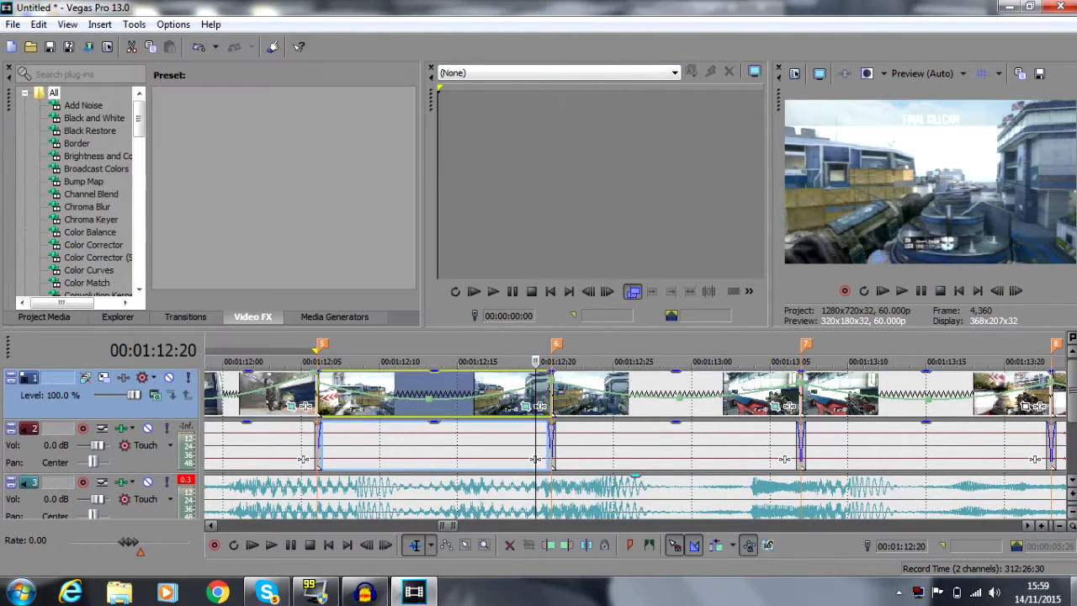
Step: Paste the zoom keyframe at the start of the Pan/Crop for the clip between markers 7 and 8, and add an end keyframe
{"action": "left_click", "coordinate": [1026, 525]}
{"action": "left_click", "coordinate": [562, 406]}
{"action": "right_click", "coordinate": [271, 342]}
{"action": "left_click", "coordinate": [309, 387]}
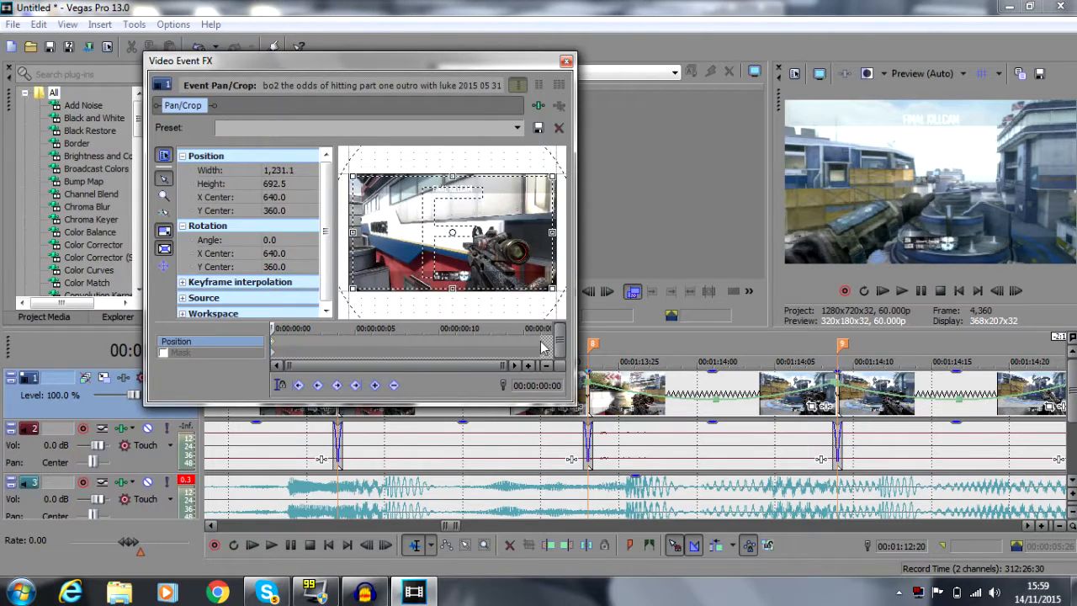
{"action": "double_click", "coordinate": [542, 341]}
Step: Restore the full frame at about frame 12 of the marker 7–8 clip's Pan/Crop with a Slow keyframe, and close the editor
{"action": "left_click", "coordinate": [479, 341]}
{"action": "right_click", "coordinate": [483, 278]}
{"action": "left_click", "coordinate": [515, 288]}
{"action": "right_click", "coordinate": [475, 341]}
{"action": "left_click", "coordinate": [510, 370]}
{"action": "left_click", "coordinate": [566, 61]}
Step: Paste the zoom keyframe at the start of the Pan/Crop for the clip between markers 8 and 9, and add an end keyframe
{"action": "left_click", "coordinate": [813, 406]}
{"action": "right_click", "coordinate": [271, 343]}
{"action": "left_click", "coordinate": [308, 387]}
{"action": "double_click", "coordinate": [542, 342]}
Step: Restore the full frame at frame 12 of the marker 8–9 clip's Pan/Crop with a Slow keyframe, and close the editor
{"action": "left_click", "coordinate": [473, 341]}
{"action": "right_click", "coordinate": [488, 259]}
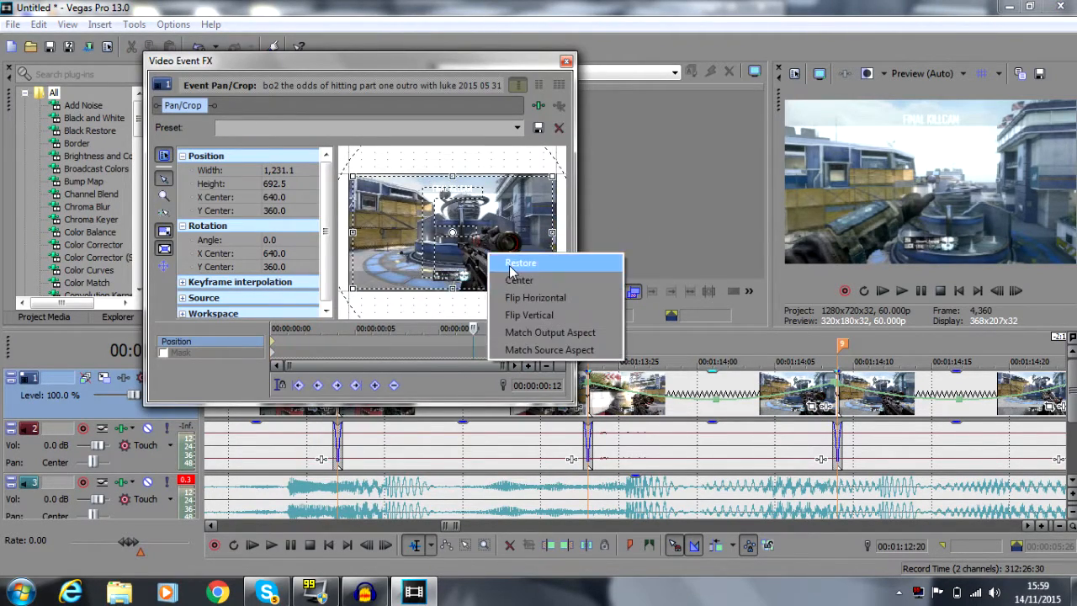
{"action": "left_click", "coordinate": [515, 269]}
{"action": "right_click", "coordinate": [473, 341]}
{"action": "left_click", "coordinate": [510, 370]}
{"action": "left_click", "coordinate": [566, 61]}
Step: Paste the zoom keyframe at the start of the Pan/Crop for the last clip, between markers 9 and 10, and add an end keyframe
{"action": "left_click", "coordinate": [1027, 526]}
{"action": "left_click", "coordinate": [797, 406]}
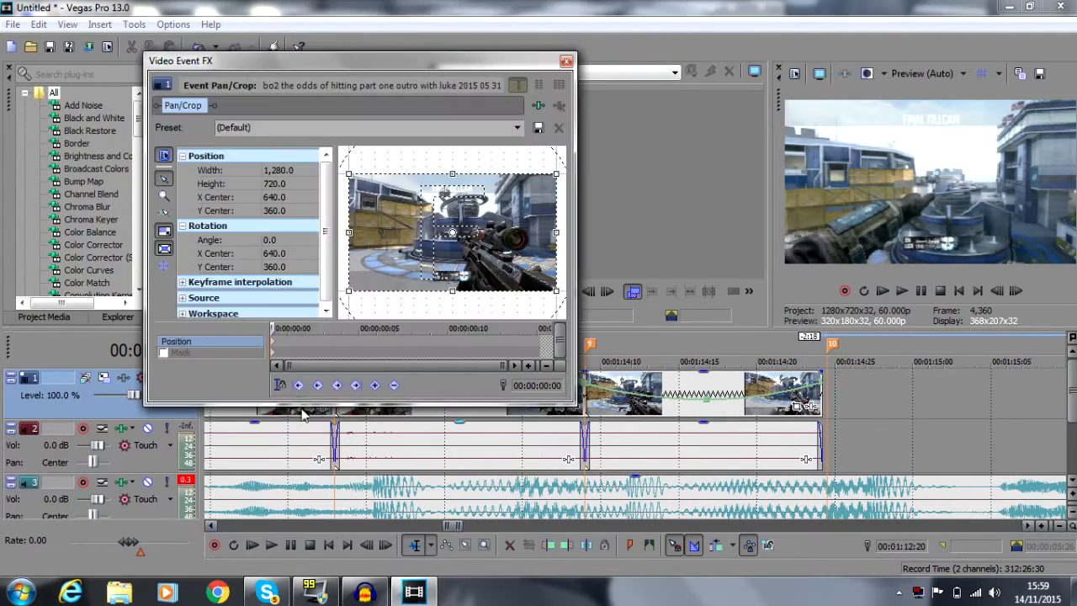
{"action": "right_click", "coordinate": [272, 342]}
{"action": "left_click", "coordinate": [309, 387]}
{"action": "double_click", "coordinate": [540, 342]}
Step: Restore the full frame at frame 12 of the last clip's Pan/Crop with a Slow keyframe, and close the editor
{"action": "left_click", "coordinate": [492, 341]}
{"action": "right_click", "coordinate": [500, 259]}
{"action": "left_click", "coordinate": [523, 270]}
{"action": "right_click", "coordinate": [492, 342]}
{"action": "left_click", "coordinate": [528, 368]}
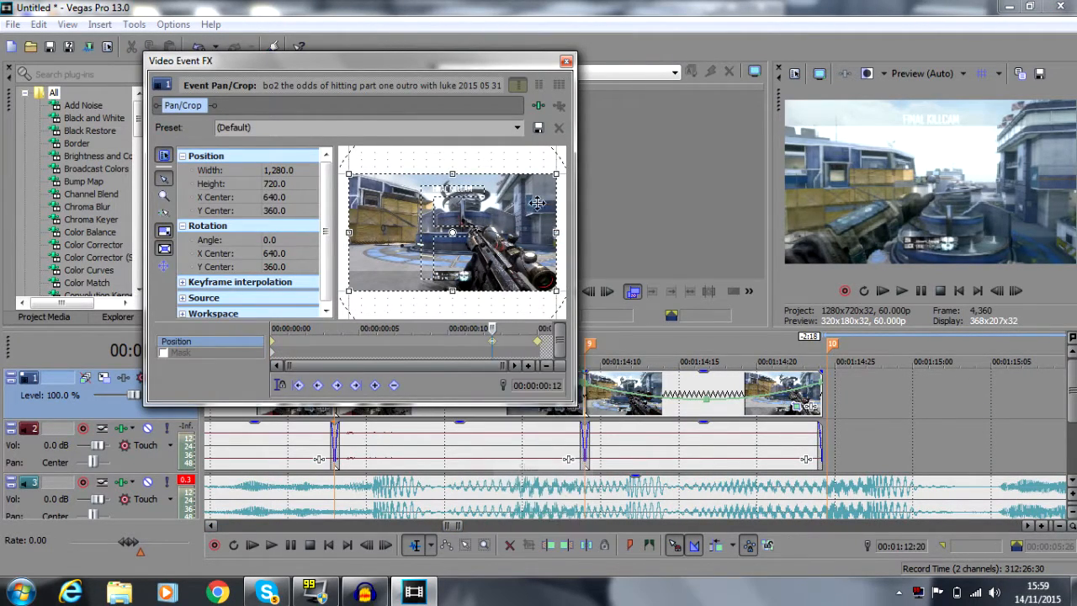
{"action": "left_click", "coordinate": [566, 61]}
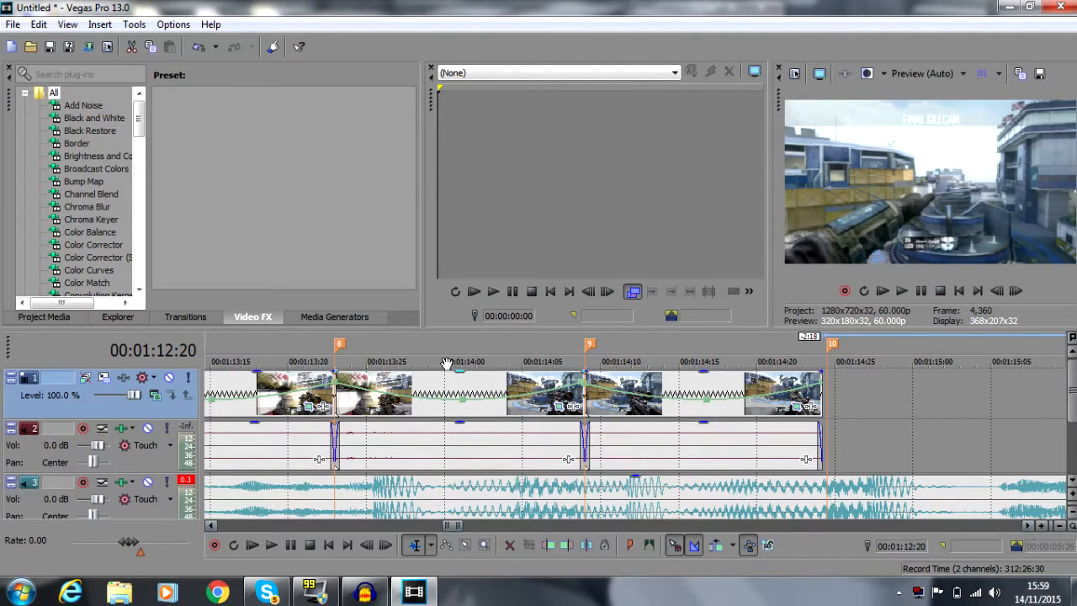
Step: Check the resample switch of the clip between markers 8 and 9
{"action": "right_click", "coordinate": [435, 396]}
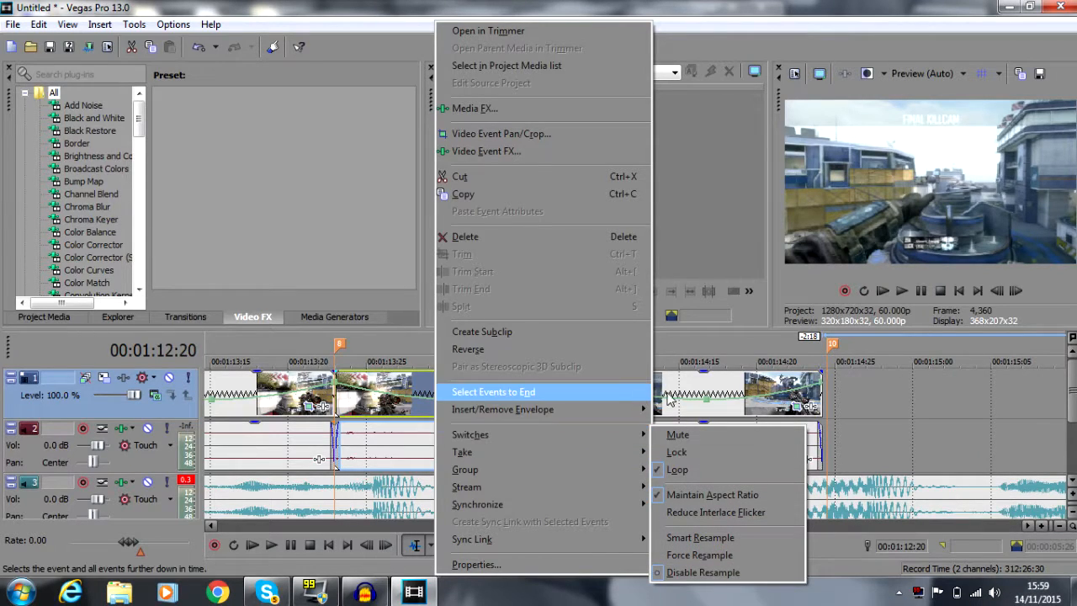
{"action": "left_click", "coordinate": [718, 388]}
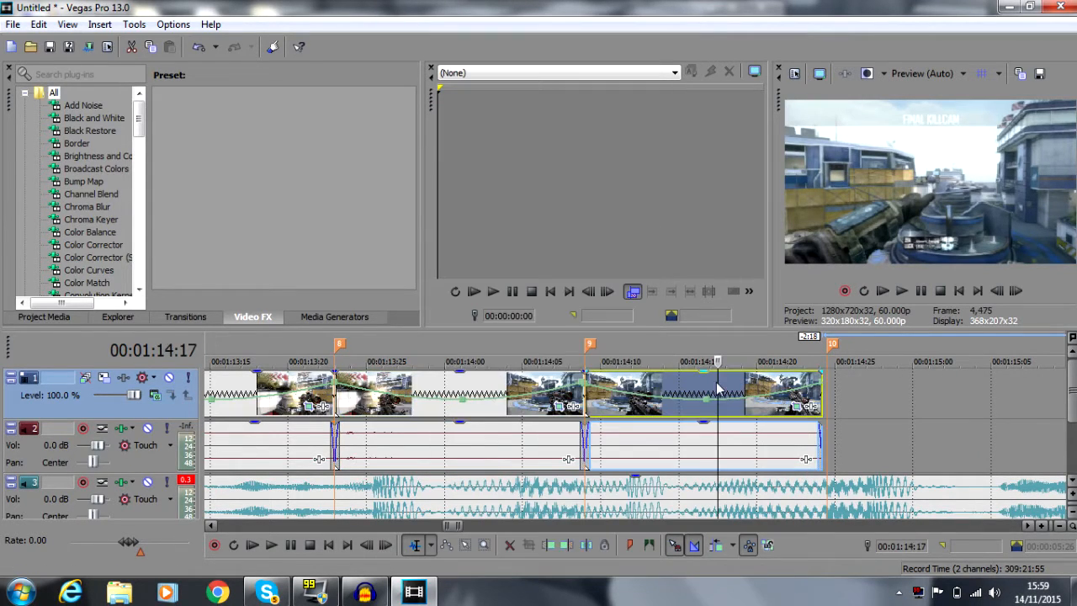
Step: Set the time selection from 00:01:06:09 to 00:01:14:24 over the whole clip sequence and play it back
{"action": "left_click", "coordinate": [1056, 526]}
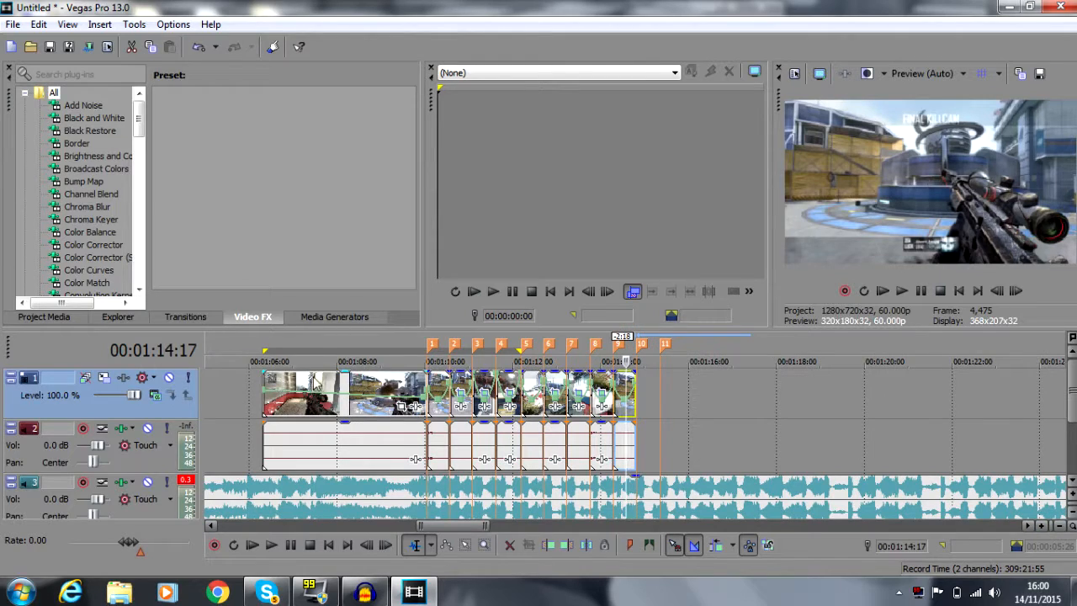
{"action": "double_click", "coordinate": [319, 383]}
{"action": "left_click_drag", "start_coordinate": [427, 495], "coordinate": [632, 506]}
{"action": "key", "text": "space"}
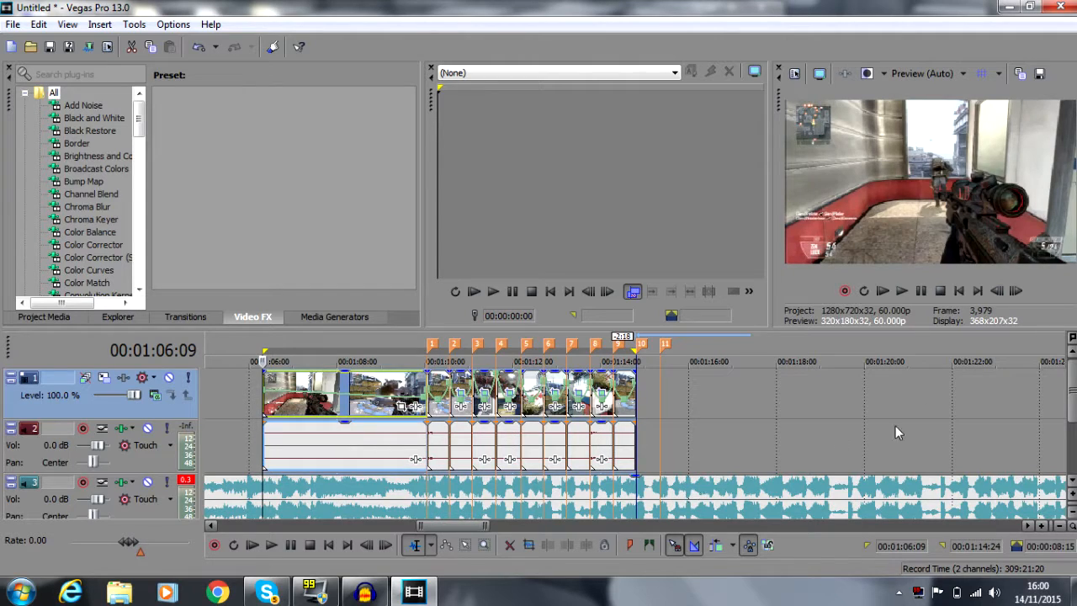
{"action": "left_click", "coordinate": [901, 290]}
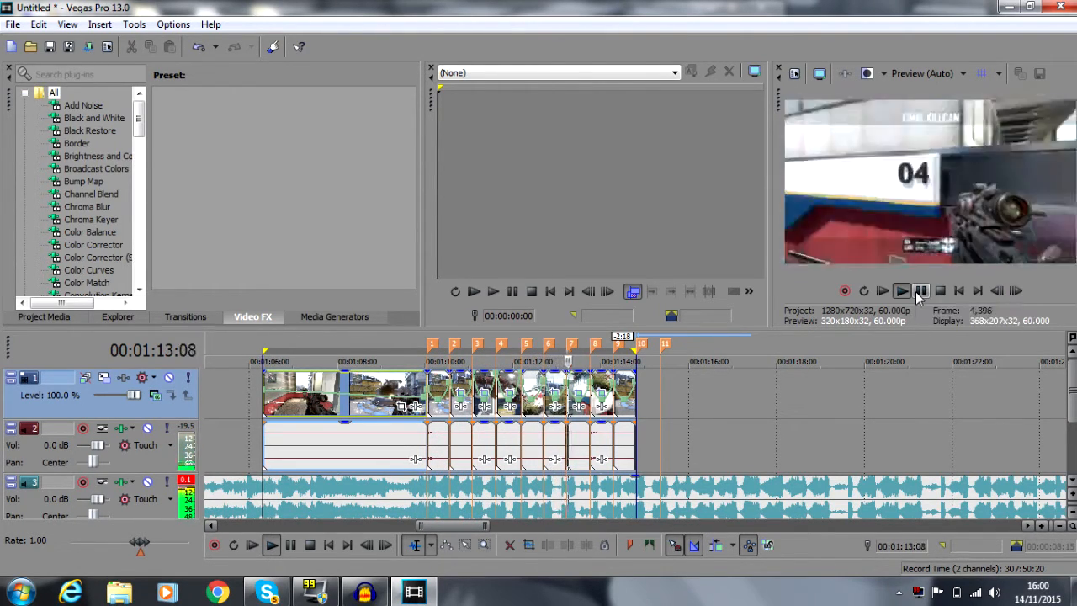
{"action": "key", "text": "space"}
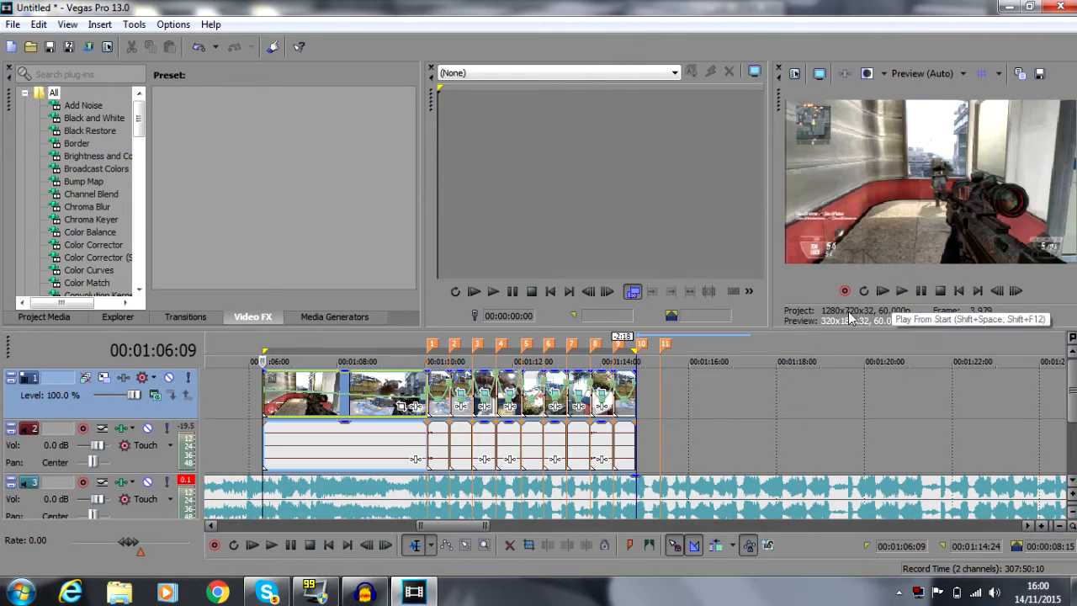
Step: Insert an empty audio track above the song track and place the cursor on it at marker 1
{"action": "left_click", "coordinate": [343, 461]}
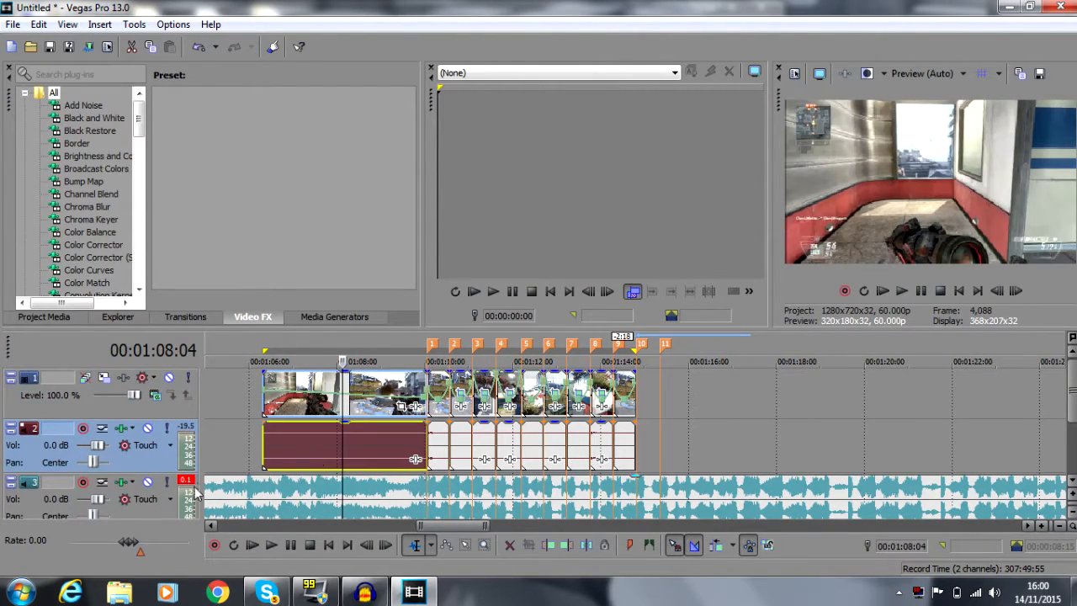
{"action": "right_click", "coordinate": [152, 510]}
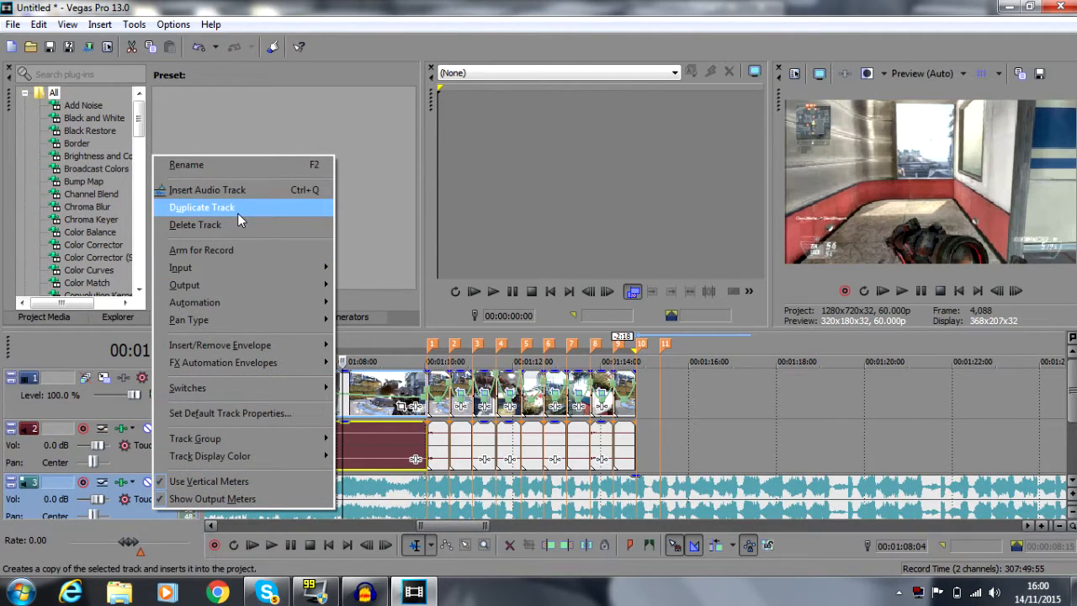
{"action": "left_click", "coordinate": [238, 191]}
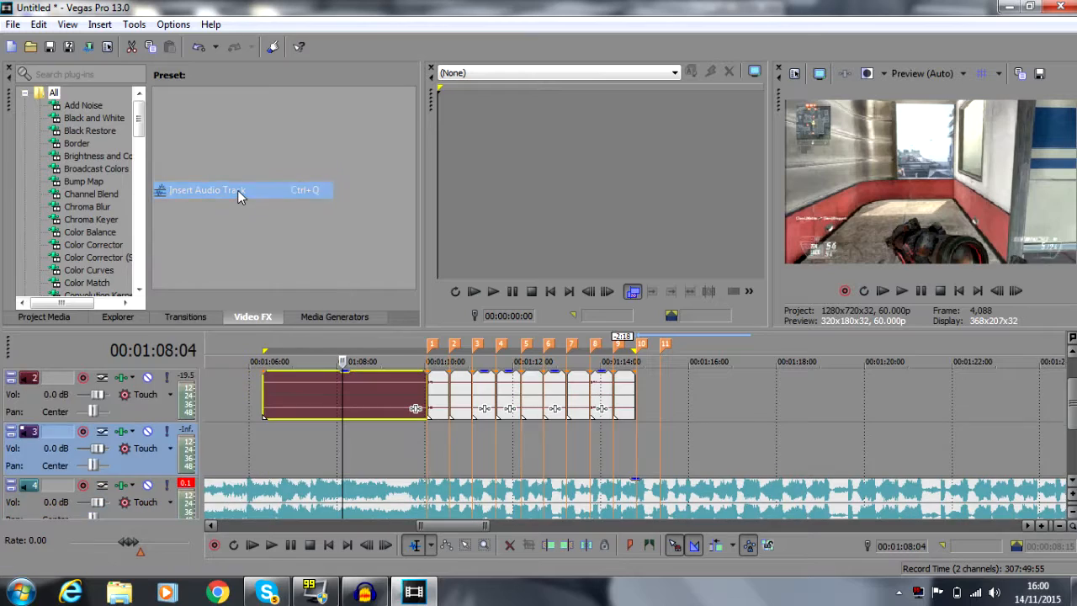
{"action": "left_click", "coordinate": [427, 457]}
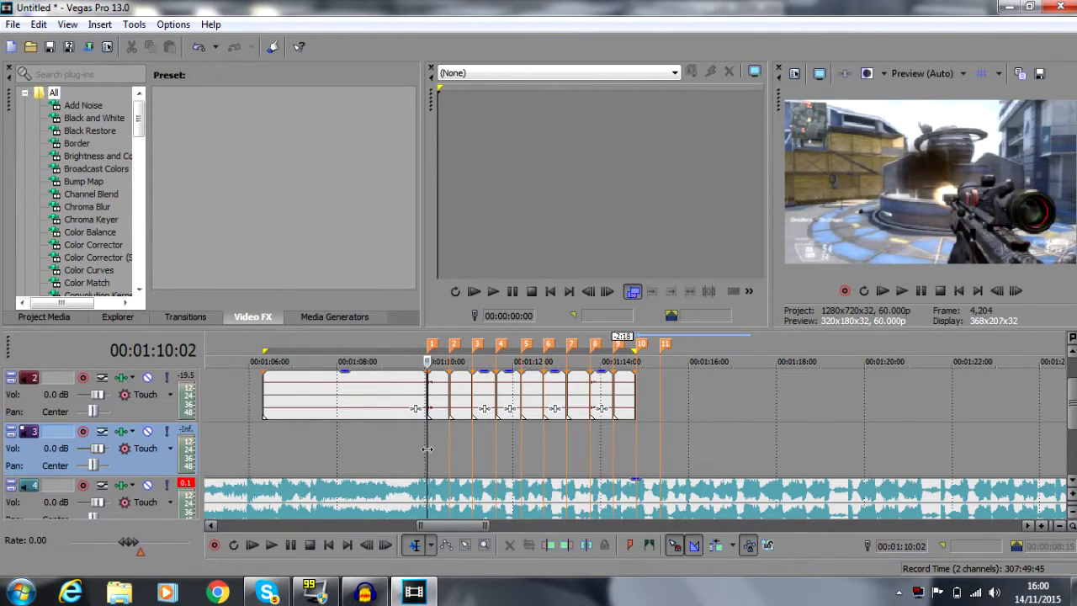
Step: Place the cursor at 00:01:18:09, past the last clip, and look through the Downloads folder for a media file to open
{"action": "left_click", "coordinate": [790, 407]}
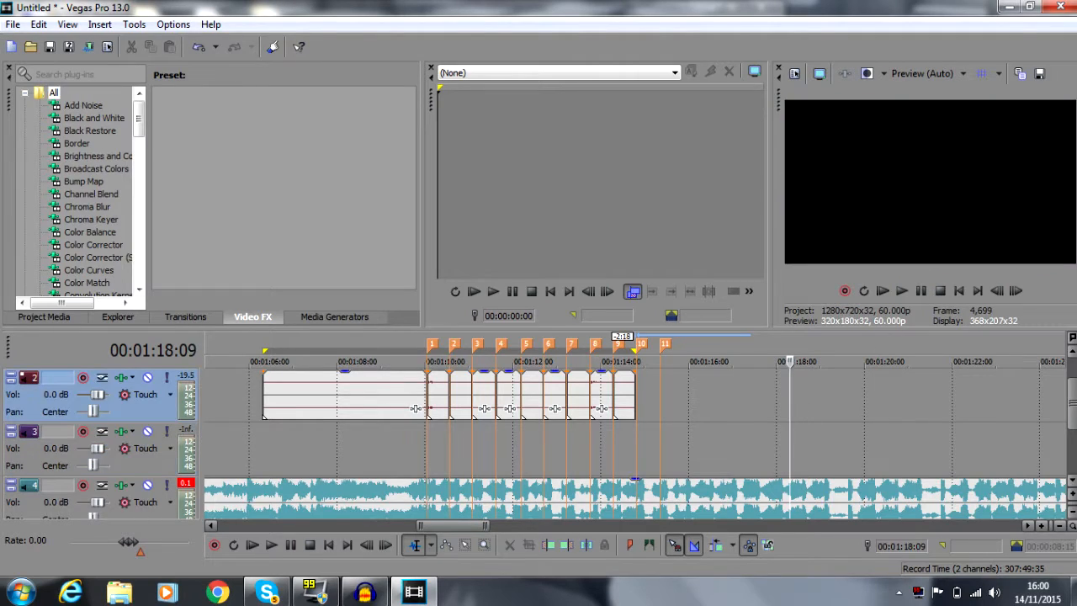
{"action": "scroll", "coordinate": [962, 412], "scroll_direction": "up", "scroll_amount": 1}
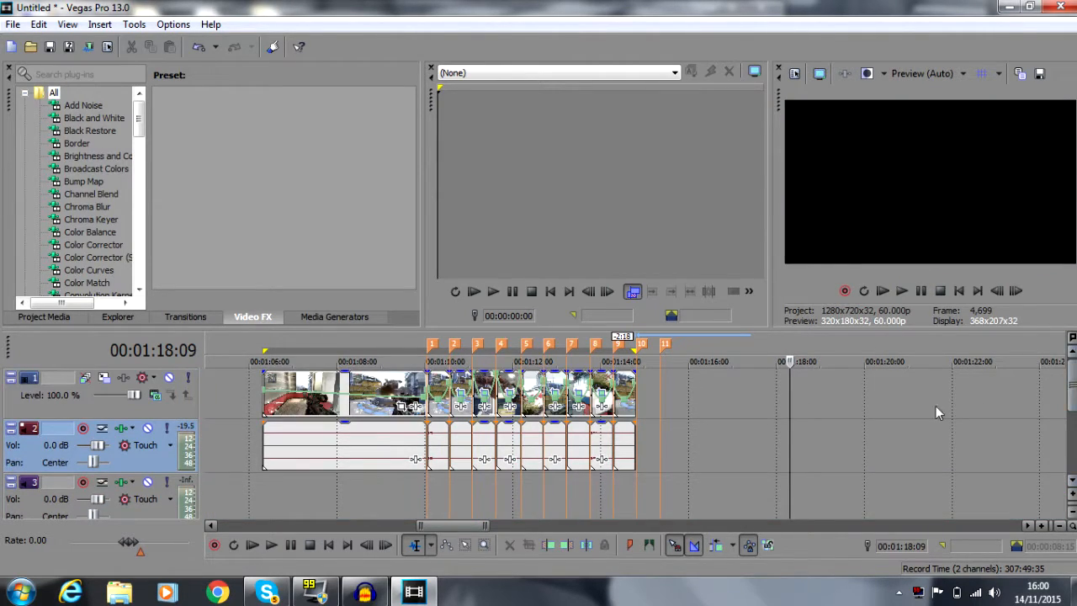
{"action": "left_click", "coordinate": [13, 25]}
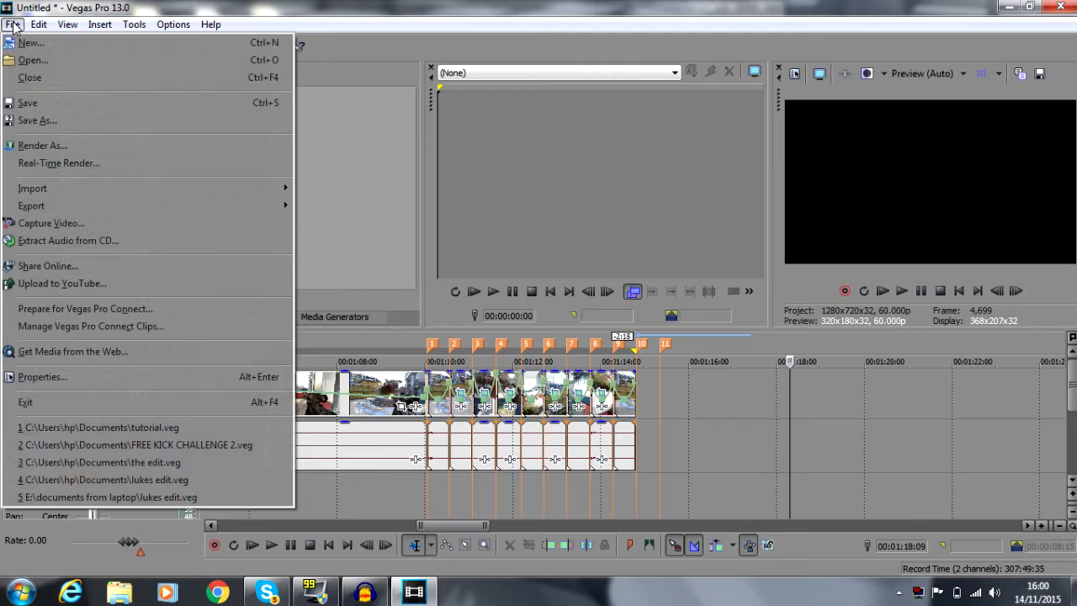
{"action": "left_click", "coordinate": [34, 41]}
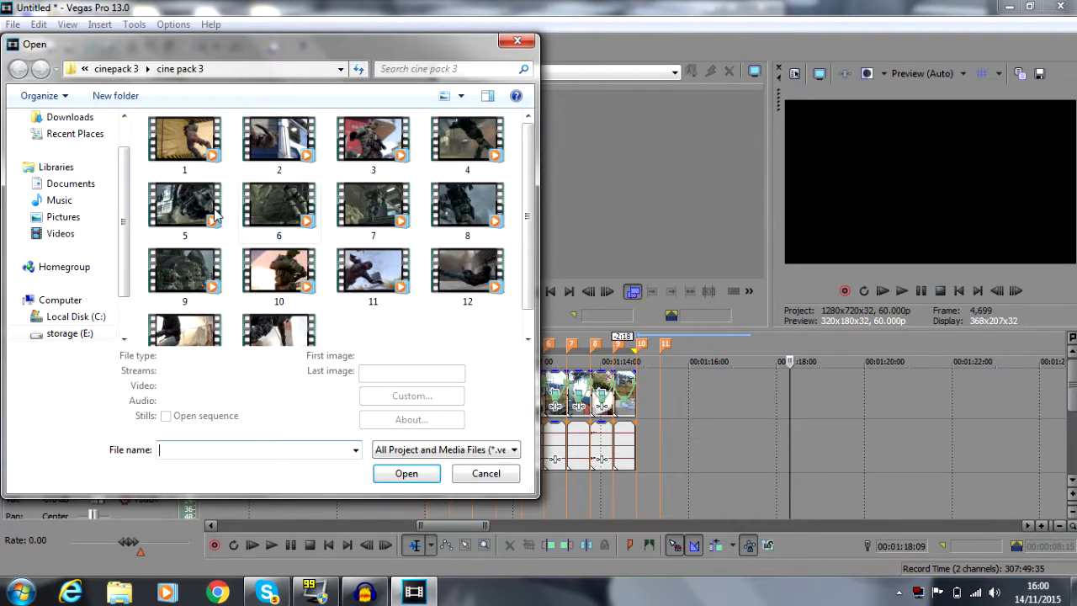
{"action": "scroll", "coordinate": [119, 196], "scroll_direction": "up", "scroll_amount": 2}
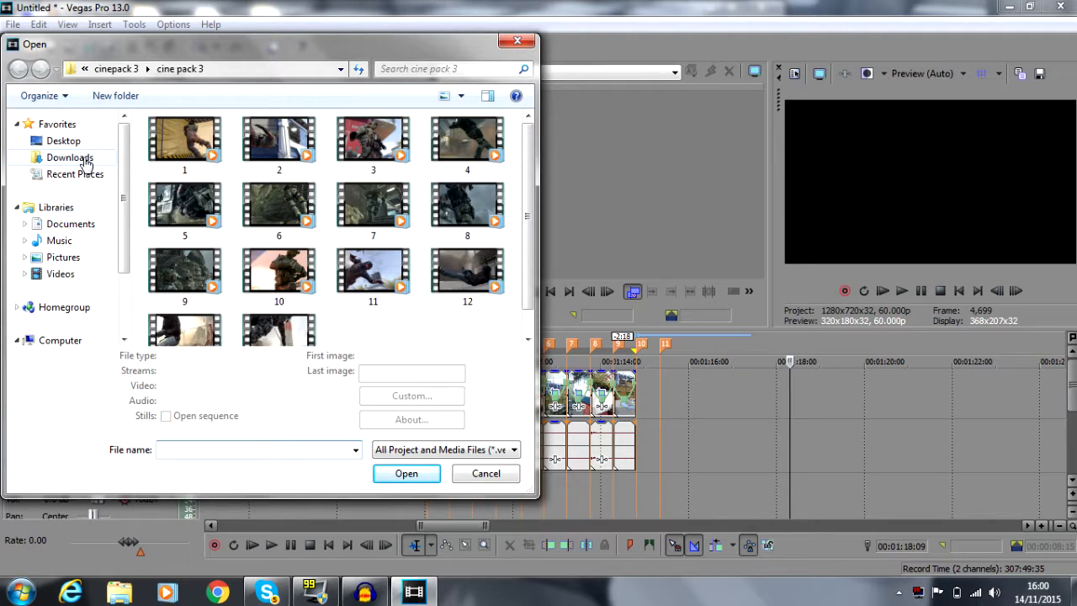
{"action": "left_click", "coordinate": [76, 160]}
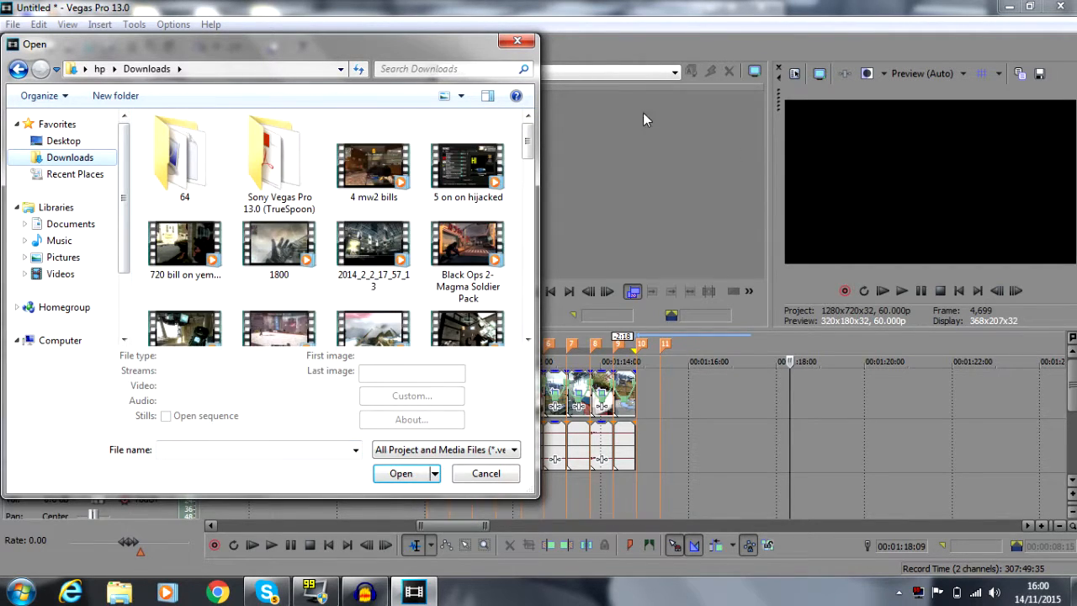
{"action": "scroll", "coordinate": [521, 150], "scroll_direction": "down", "scroll_amount": 15}
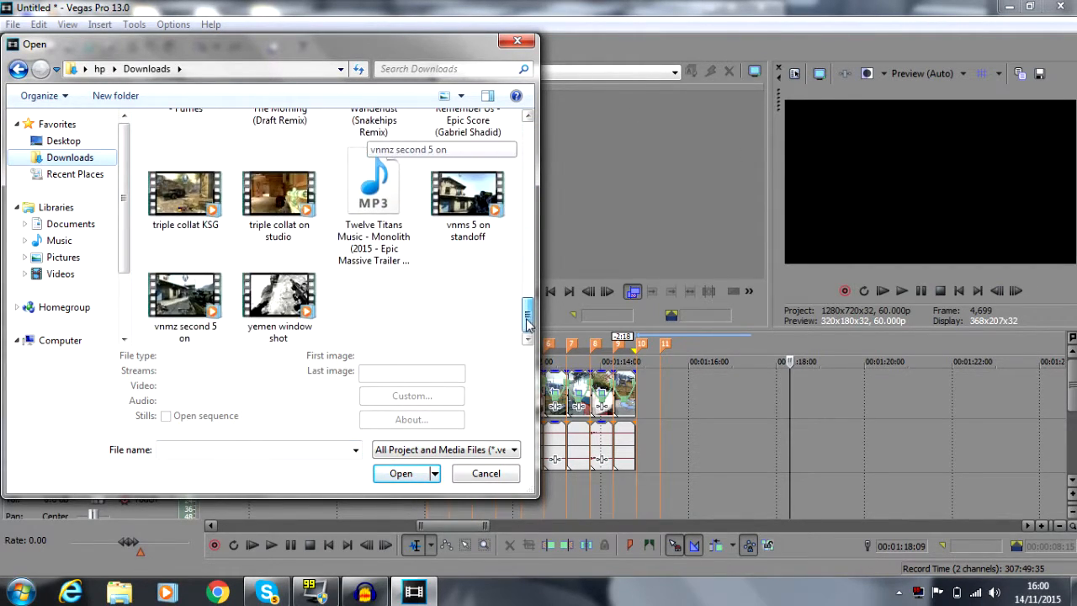
{"action": "scroll", "coordinate": [118, 303], "scroll_direction": "down", "scroll_amount": 2}
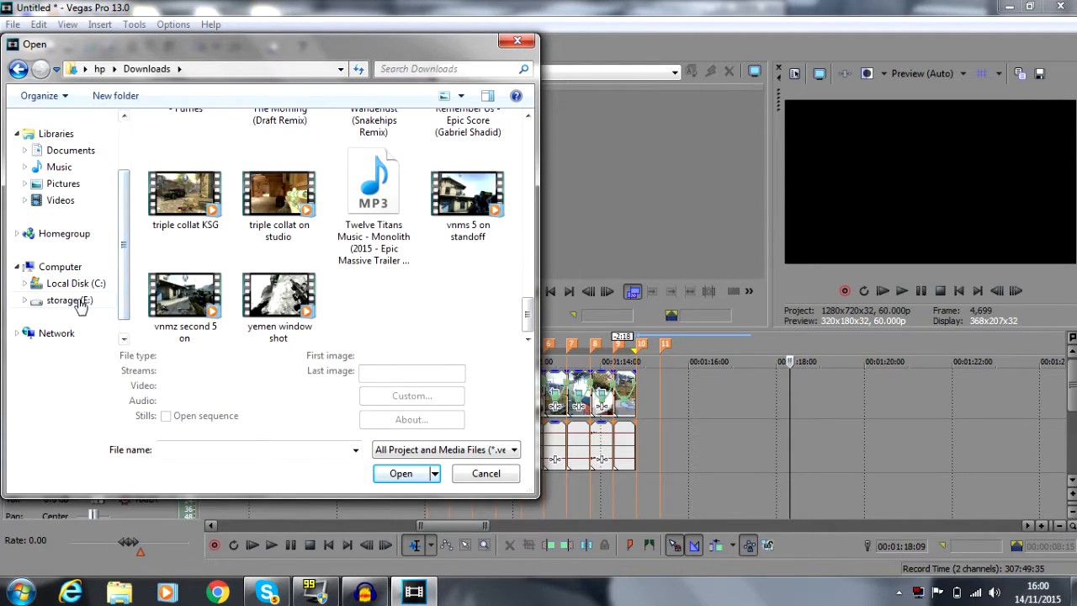
Step: Open the clip Cold - Drone 1080 Launcher from the clips\BO2 CLIP PACK folder on the storage (E:) drive
{"action": "left_click", "coordinate": [76, 301]}
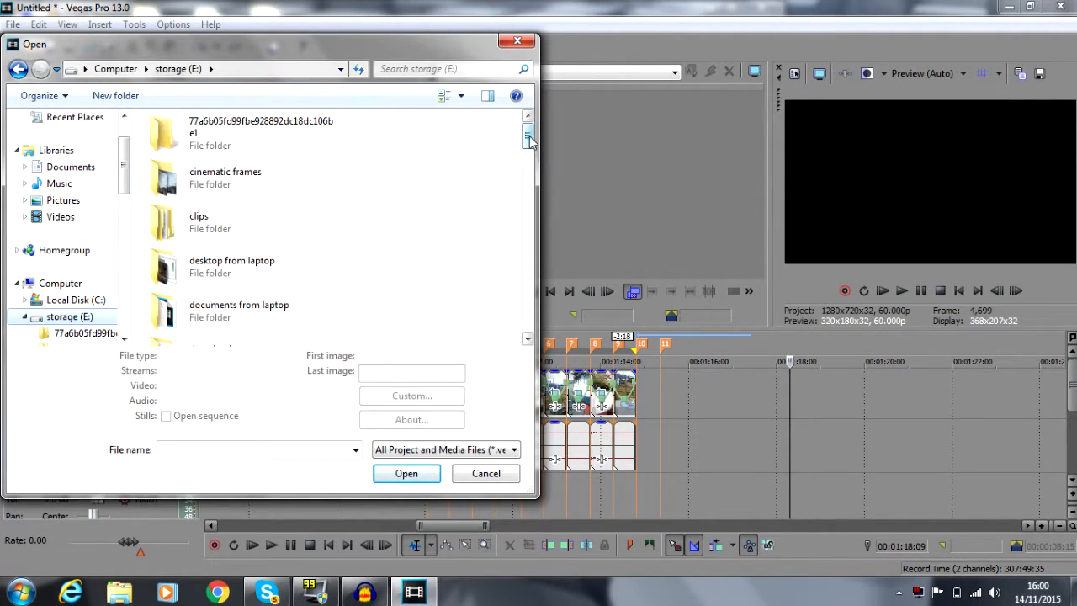
{"action": "scroll", "coordinate": [530, 143], "scroll_direction": "down", "scroll_amount": 2}
{"action": "left_click", "coordinate": [244, 167]}
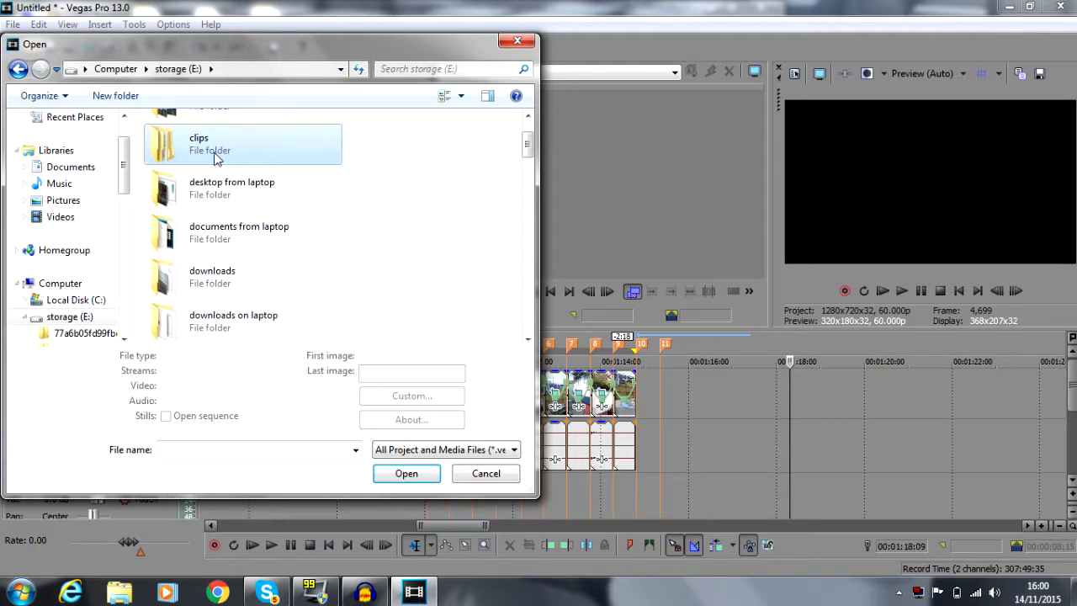
{"action": "double_click", "coordinate": [215, 149]}
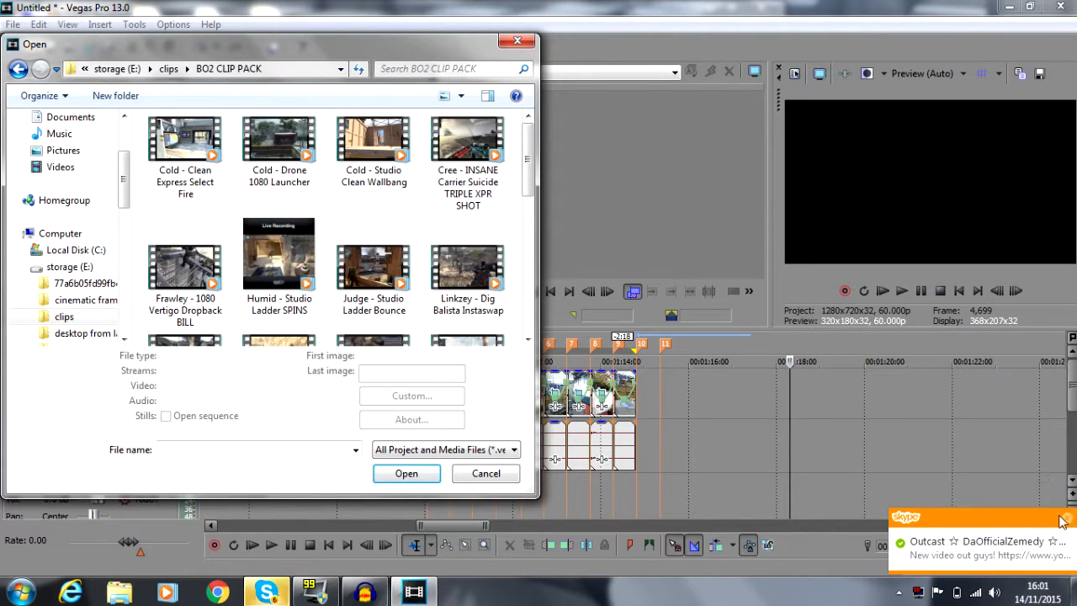
{"action": "left_click", "coordinate": [1068, 518]}
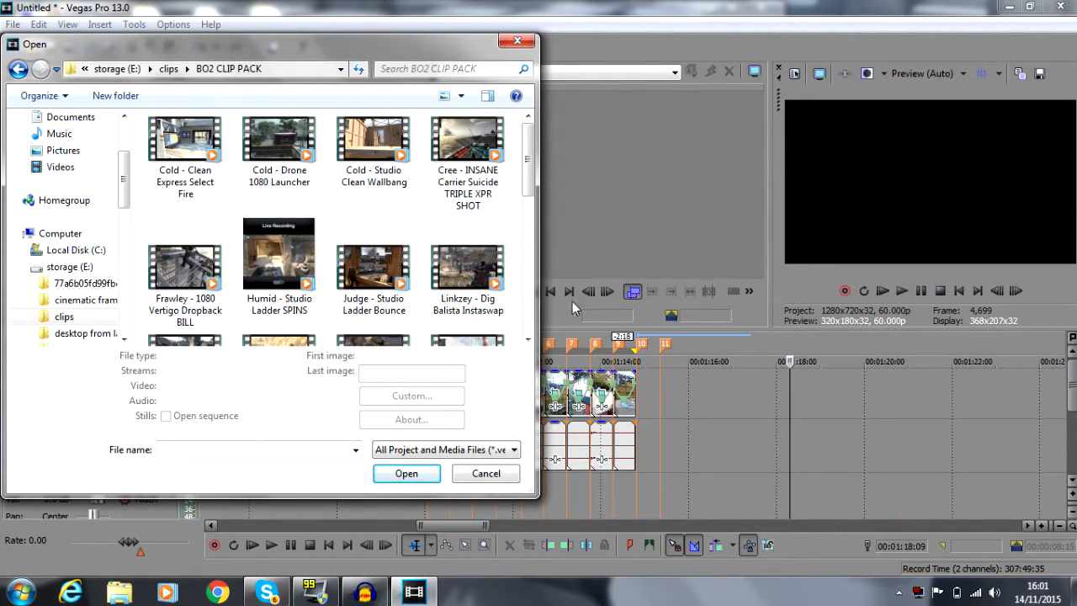
{"action": "left_click", "coordinate": [399, 178]}
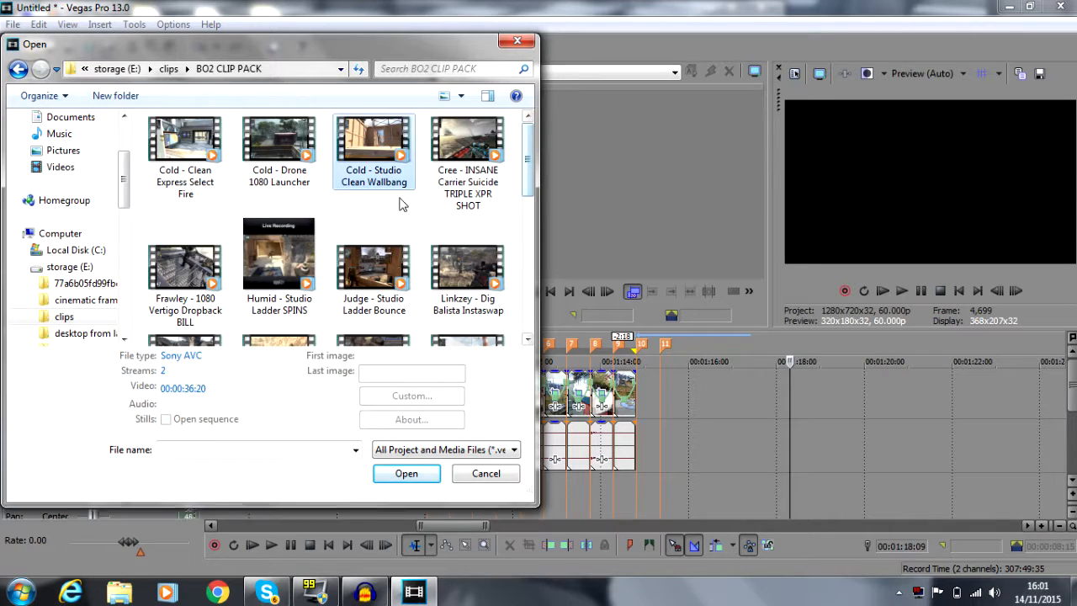
{"action": "left_click", "coordinate": [286, 154]}
{"action": "left_click", "coordinate": [407, 491]}
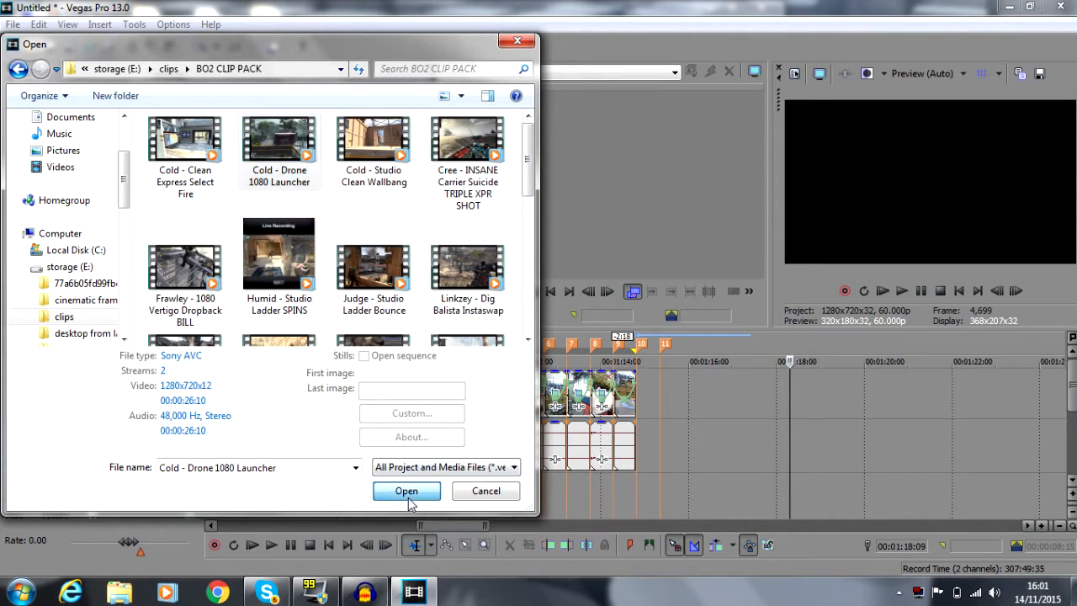
Step: Move the new clip earlier on the timeline so it starts at about 00:01:16:24
{"action": "left_click", "coordinate": [836, 388]}
{"action": "left_click_drag", "start_coordinate": [905, 402], "coordinate": [839, 395]}
{"action": "left_click", "coordinate": [924, 389]}
Step: Play the new Drone clip from 00:01:24:12 to locate the gunshot in its audio
{"action": "left_click", "coordinate": [1041, 525]}
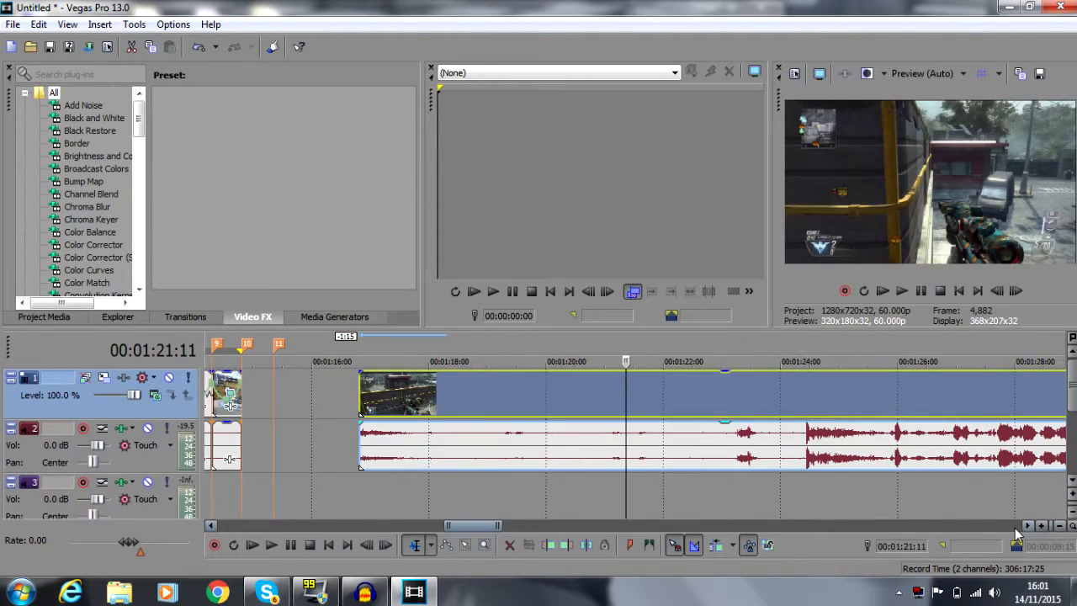
{"action": "left_click", "coordinate": [1027, 525]}
{"action": "left_click", "coordinate": [1027, 526]}
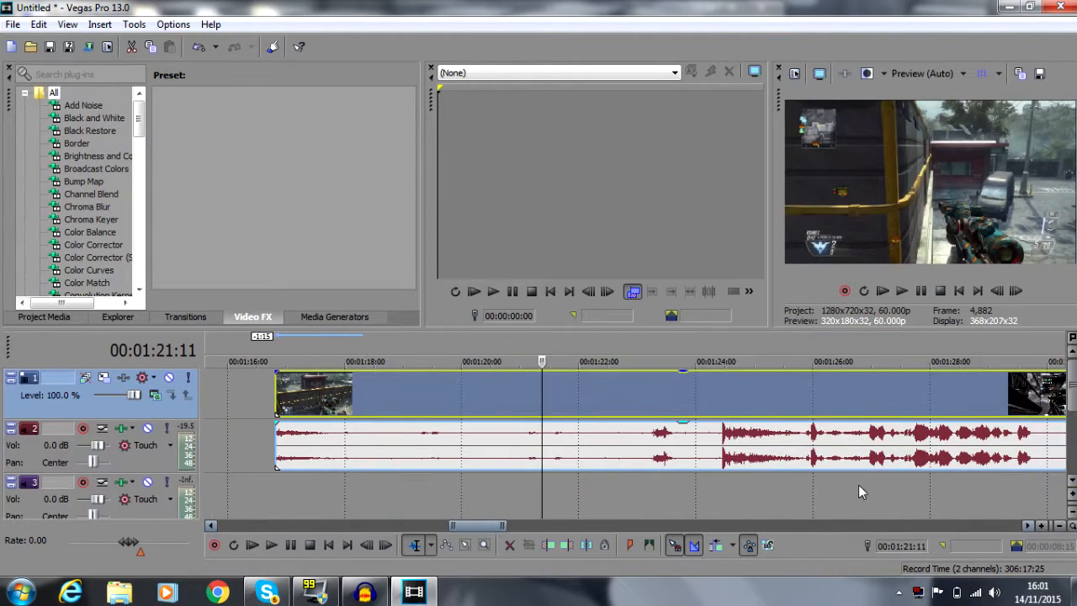
{"action": "left_click", "coordinate": [720, 432]}
{"action": "left_click", "coordinate": [900, 289]}
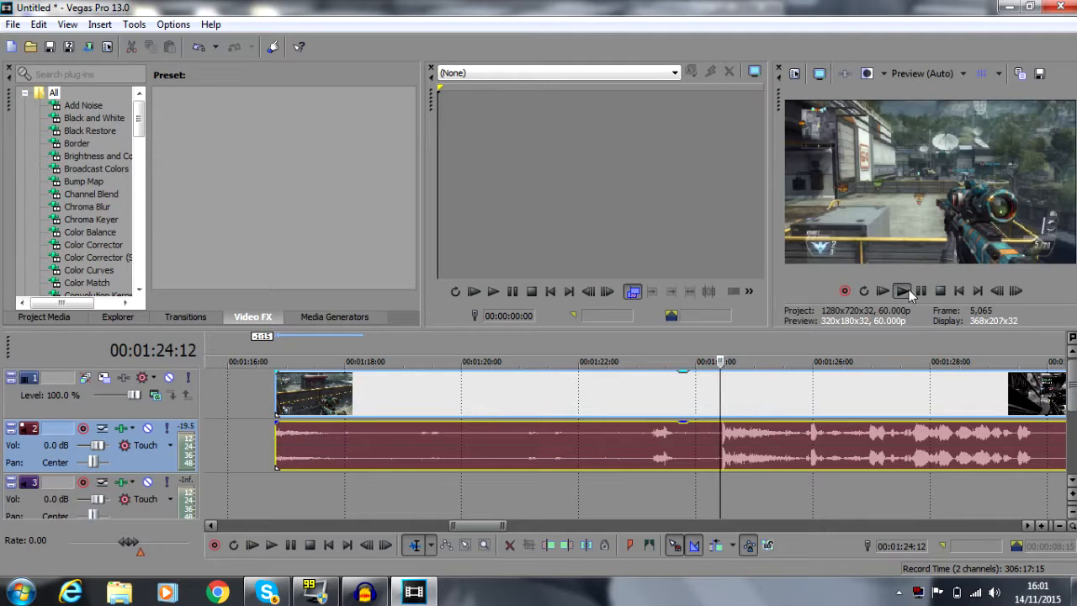
{"action": "left_click", "coordinate": [920, 290]}
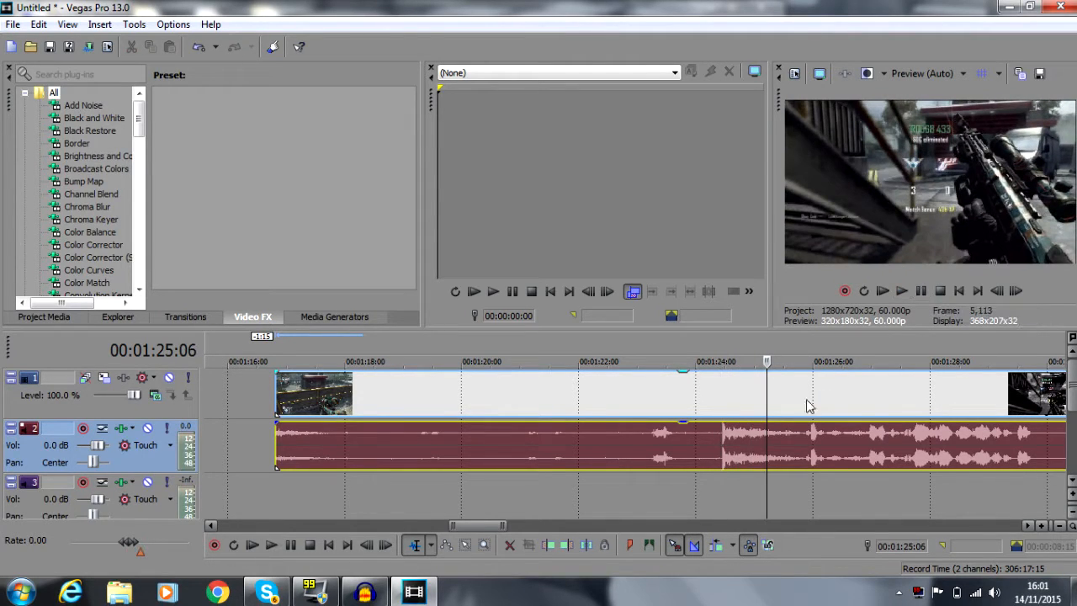
Step: Split the Drone clip just before the gunshot at 00:01:24:13 and again at 00:01:25:27 to isolate the shot
{"action": "left_click", "coordinate": [723, 432]}
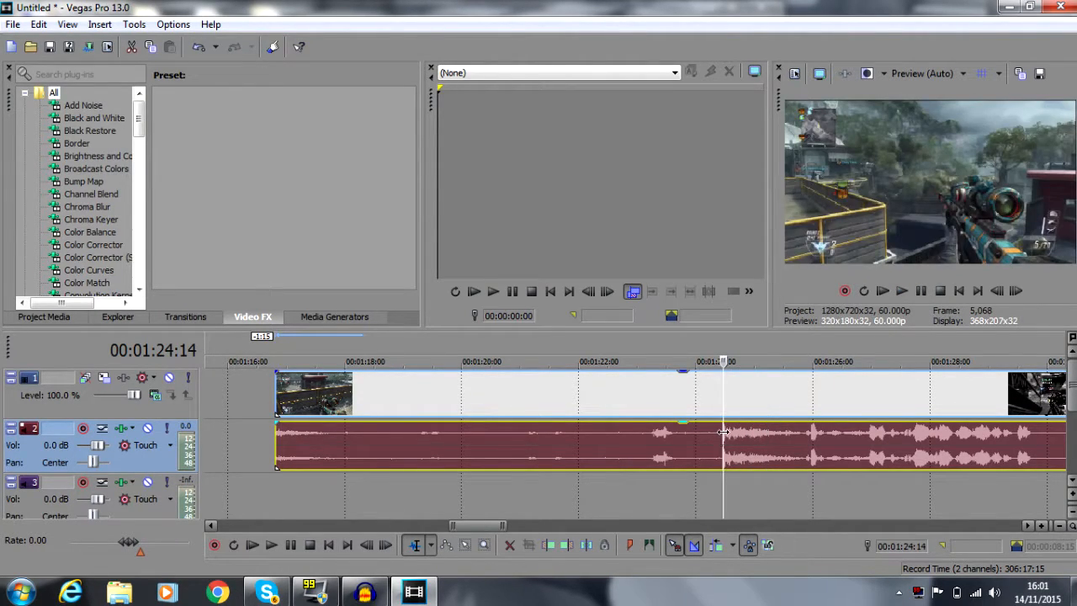
{"action": "left_click", "coordinate": [996, 291]}
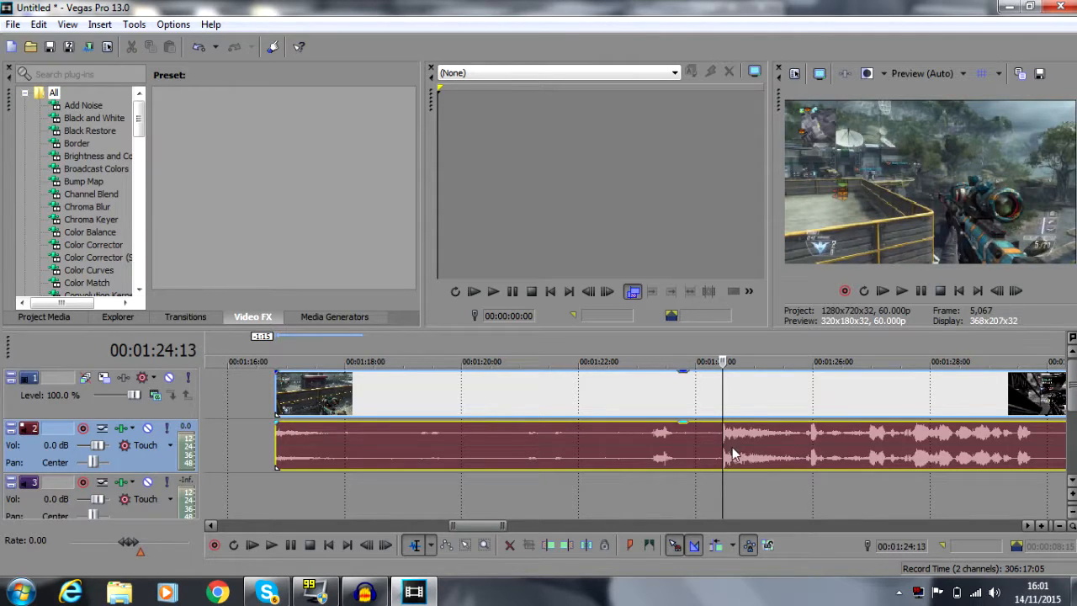
{"action": "key", "text": "s"}
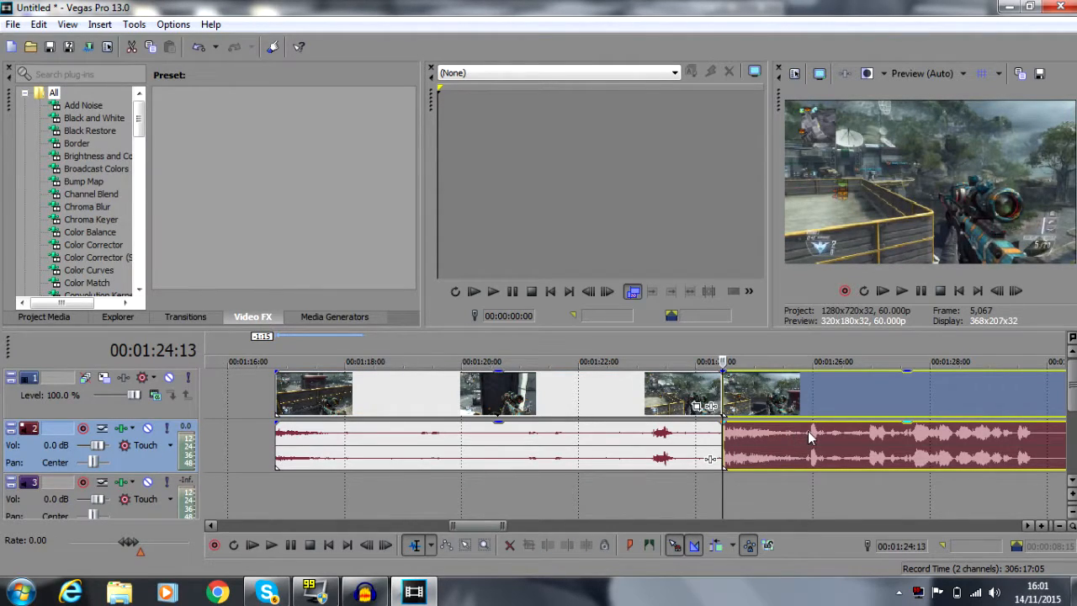
{"action": "left_click", "coordinate": [809, 431]}
{"action": "key", "text": "s"}
Step: Delete the parts of the Drone clip before and after the isolated gunshot segment
{"action": "right_click", "coordinate": [683, 393]}
{"action": "left_click", "coordinate": [756, 237]}
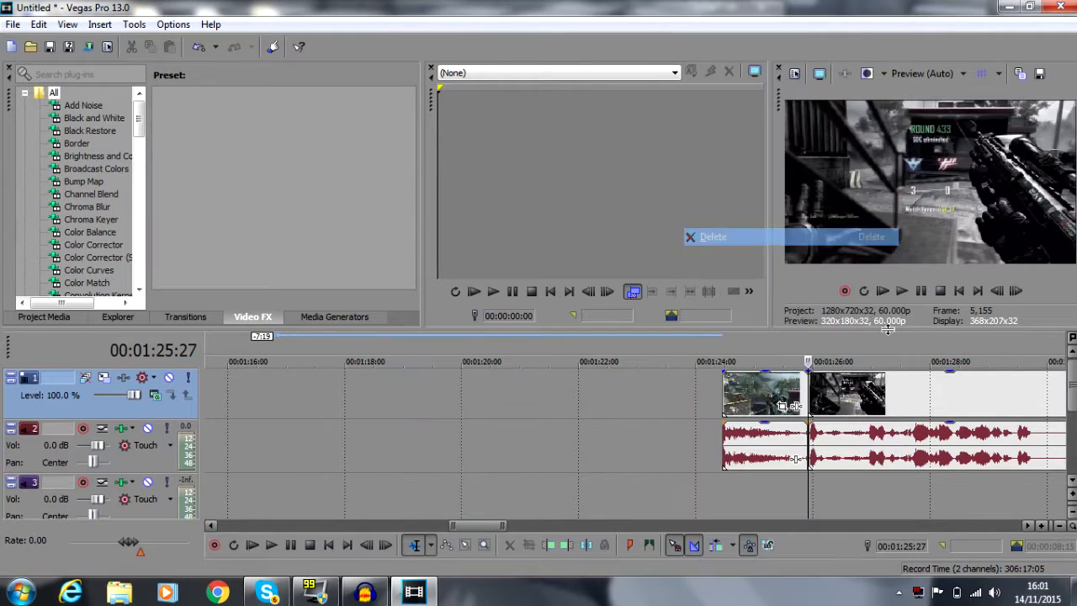
{"action": "right_click", "coordinate": [879, 395]}
{"action": "left_click", "coordinate": [879, 244]}
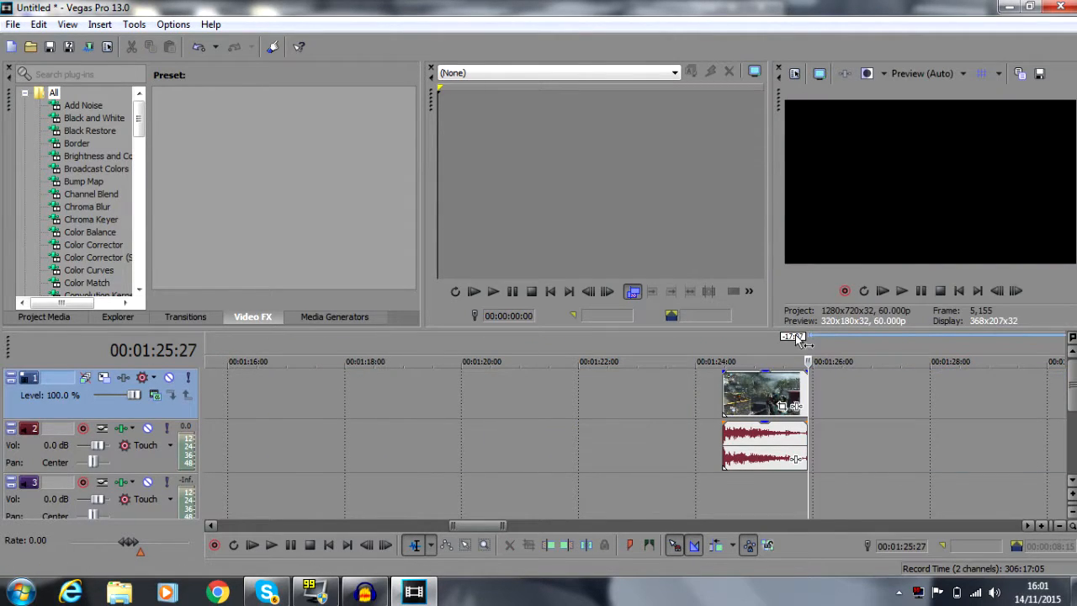
Step: Delete the gunshot segment's video and keep its audio
{"action": "left_click", "coordinate": [766, 390]}
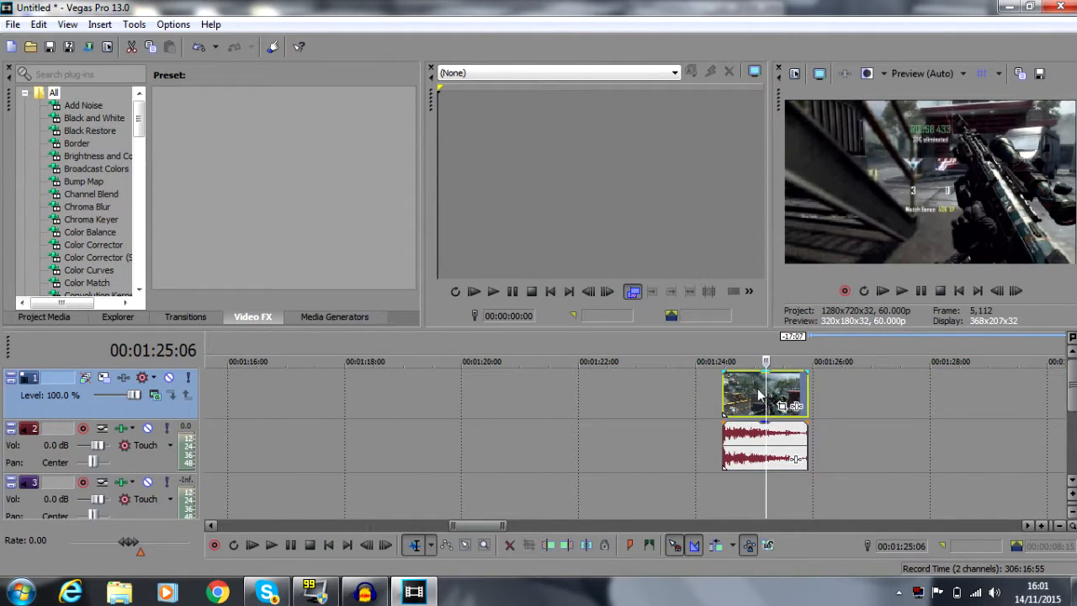
{"action": "right_click", "coordinate": [760, 390]}
{"action": "left_click", "coordinate": [804, 236]}
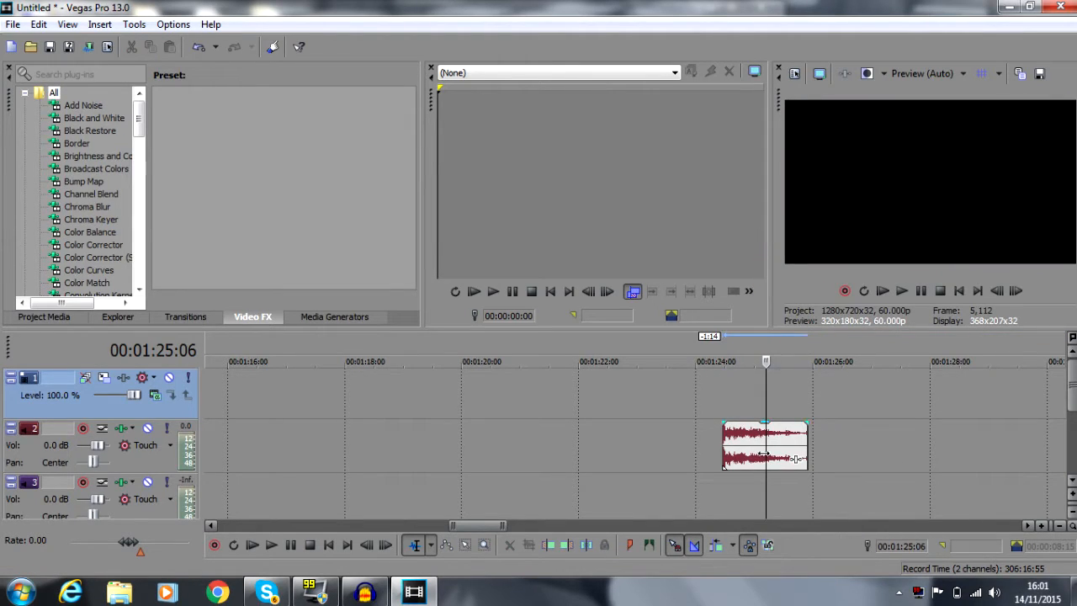
Step: Move the gunshot audio onto the empty track 3 so it starts at marker 1, under the first shot
{"action": "left_click_drag", "start_coordinate": [749, 457], "coordinate": [351, 486]}
{"action": "left_click_drag", "start_coordinate": [275, 496], "coordinate": [384, 499]}
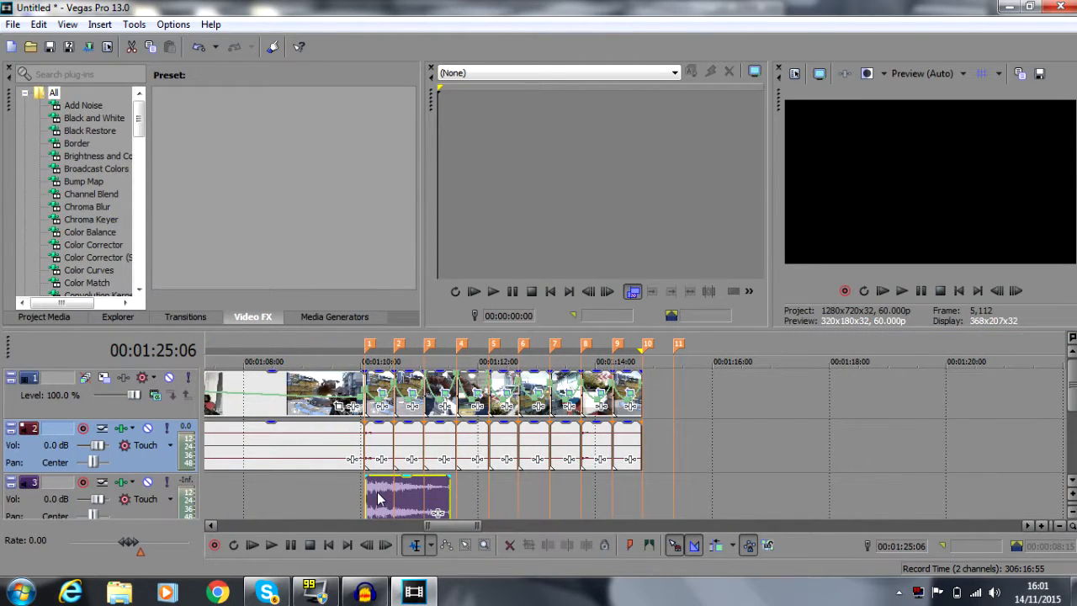
{"action": "left_click", "coordinate": [371, 498]}
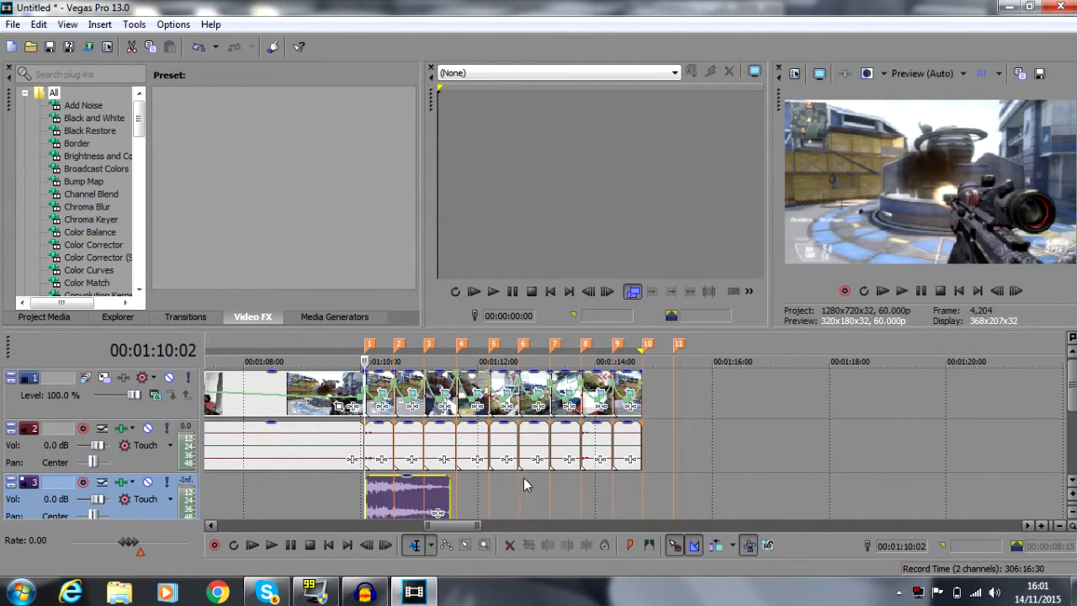
Step: Place a copy of the gunshot audio on track 3 at marker 8, around 00:01:13:23
{"action": "left_click", "coordinate": [571, 488]}
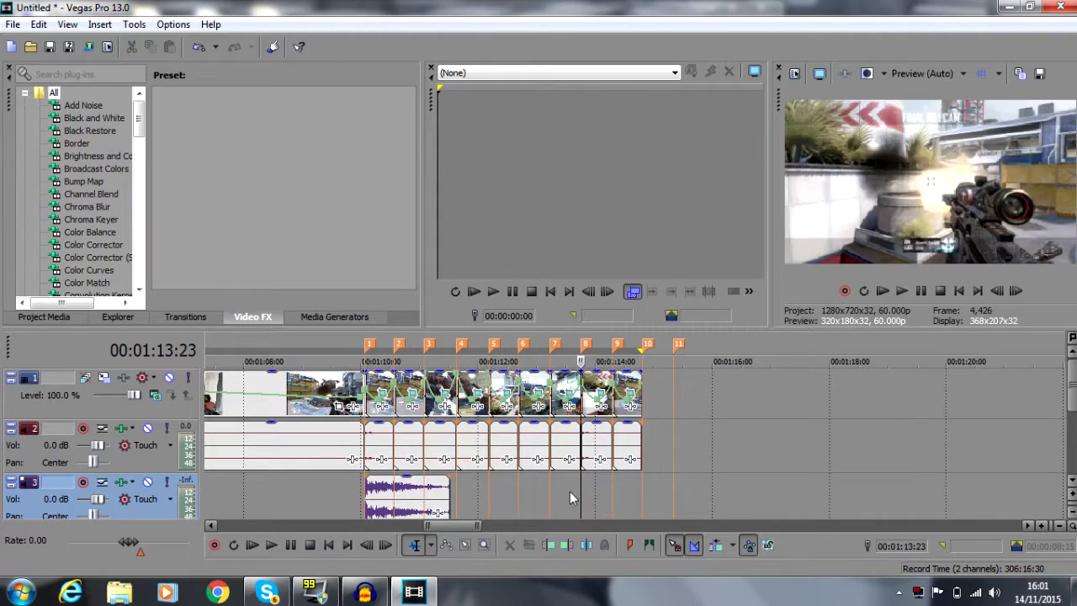
{"action": "left_click", "coordinate": [400, 498]}
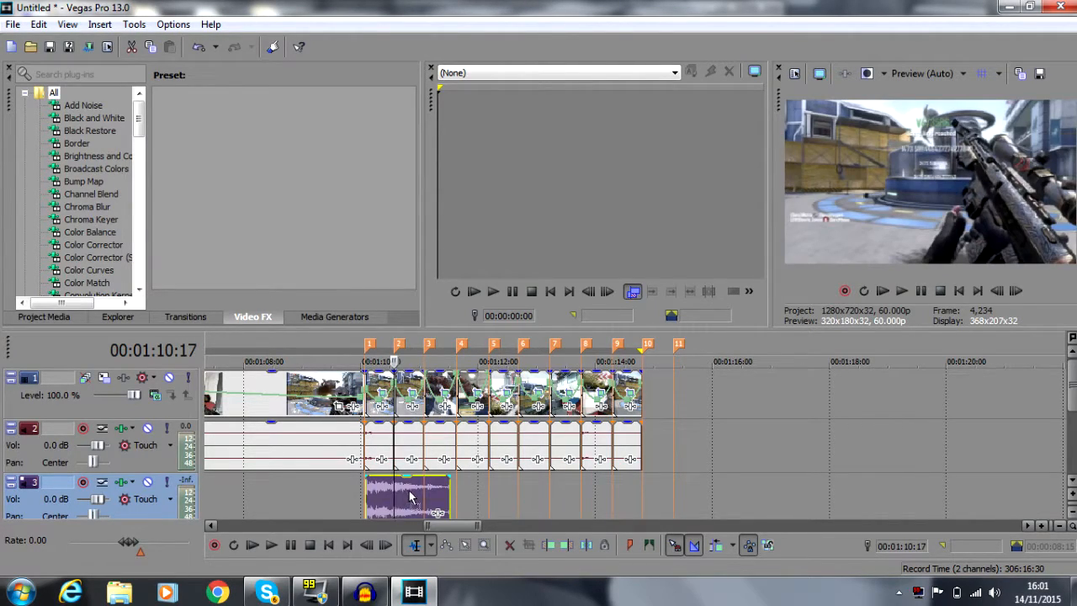
{"action": "left_click_drag", "start_coordinate": [549, 493], "coordinate": [620, 500]}
{"action": "left_click", "coordinate": [586, 503]}
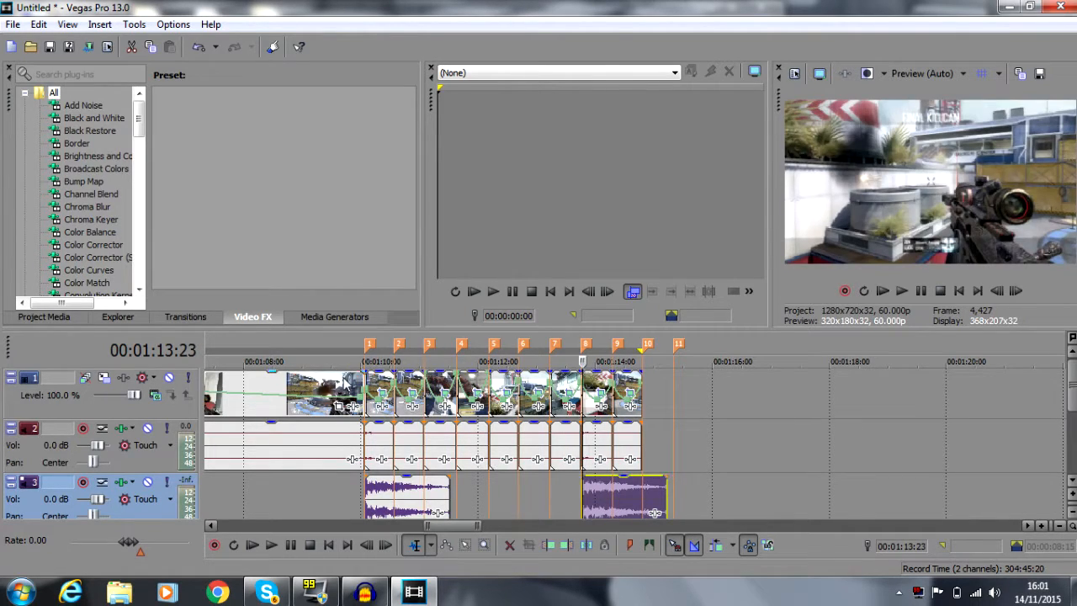
Step: Select the range from 00:01:06:09 to 00:01:14:24 and play it to check the gunshots against the song
{"action": "double_click", "coordinate": [320, 385]}
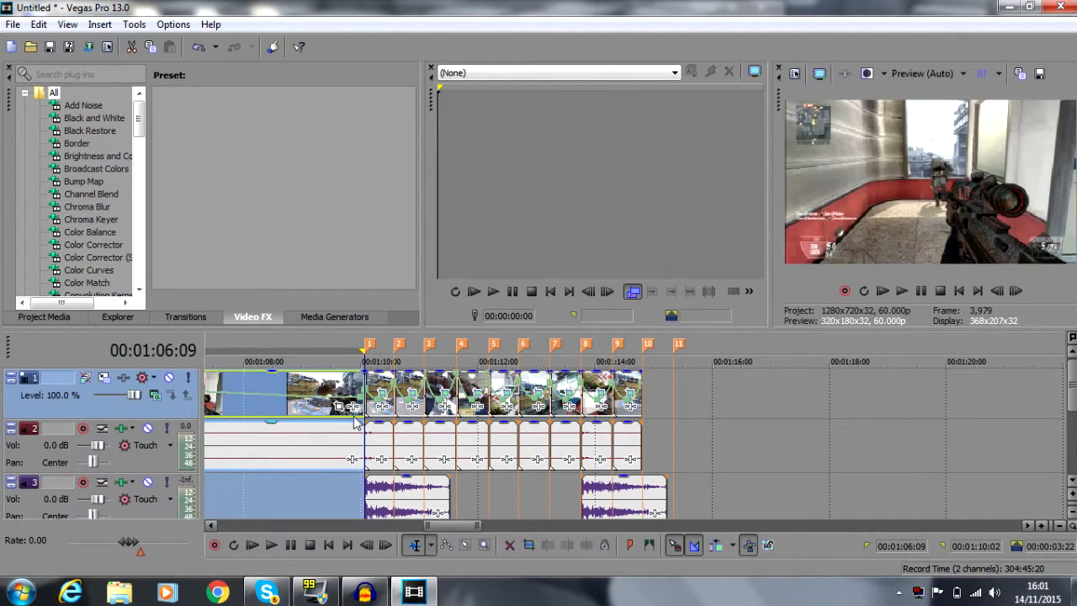
{"action": "scroll", "coordinate": [1067, 473], "scroll_direction": "down", "scroll_amount": 2}
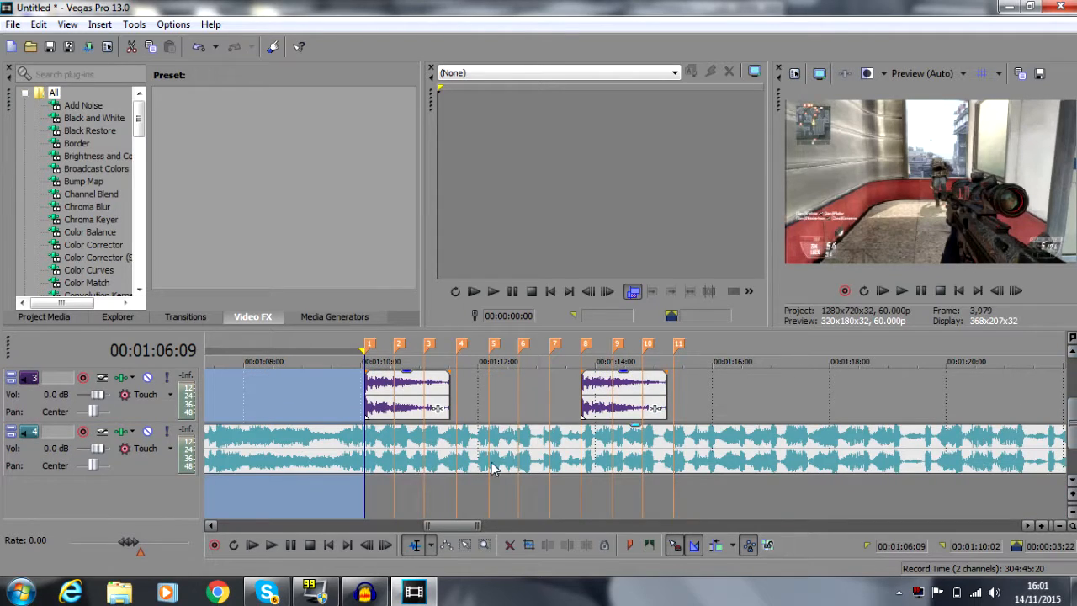
{"action": "left_click_drag", "start_coordinate": [363, 450], "coordinate": [642, 450]}
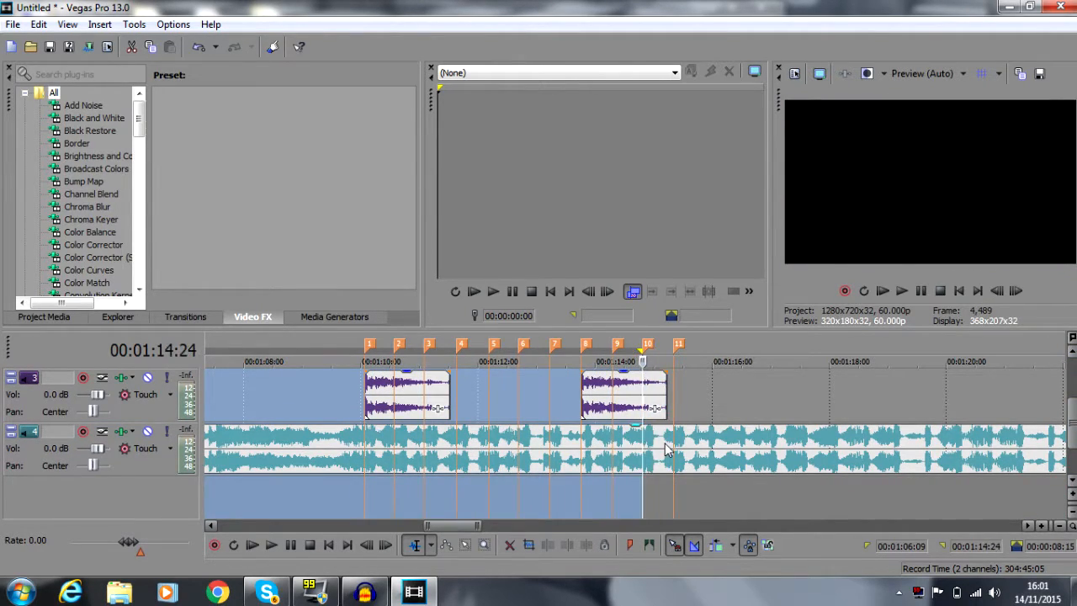
{"action": "key", "text": "space"}
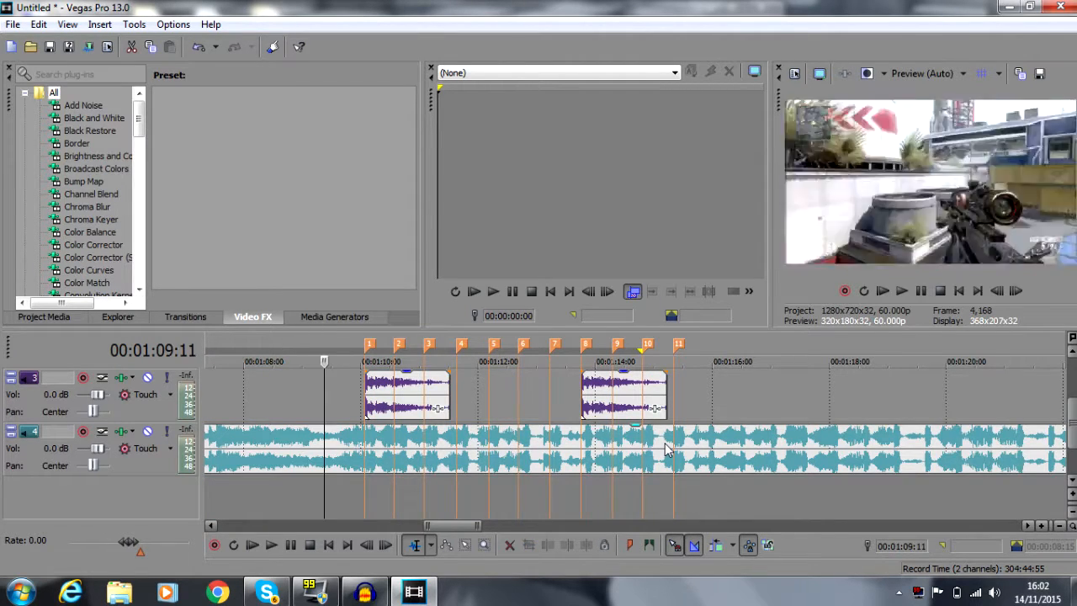
{"action": "left_click", "coordinate": [929, 294]}
{"action": "left_click", "coordinate": [907, 293]}
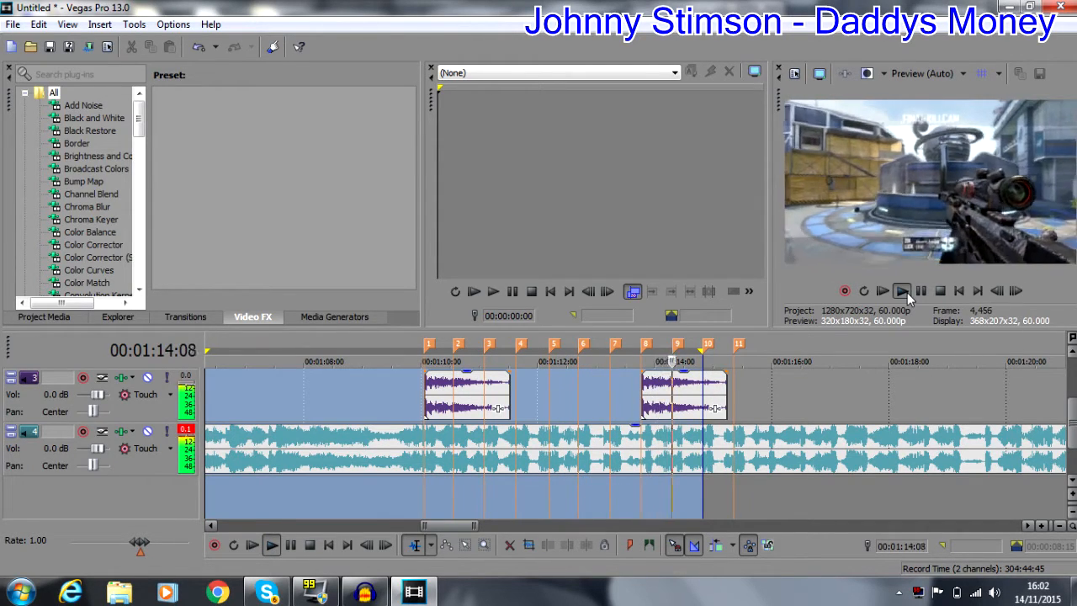
{"action": "left_click", "coordinate": [1072, 352]}
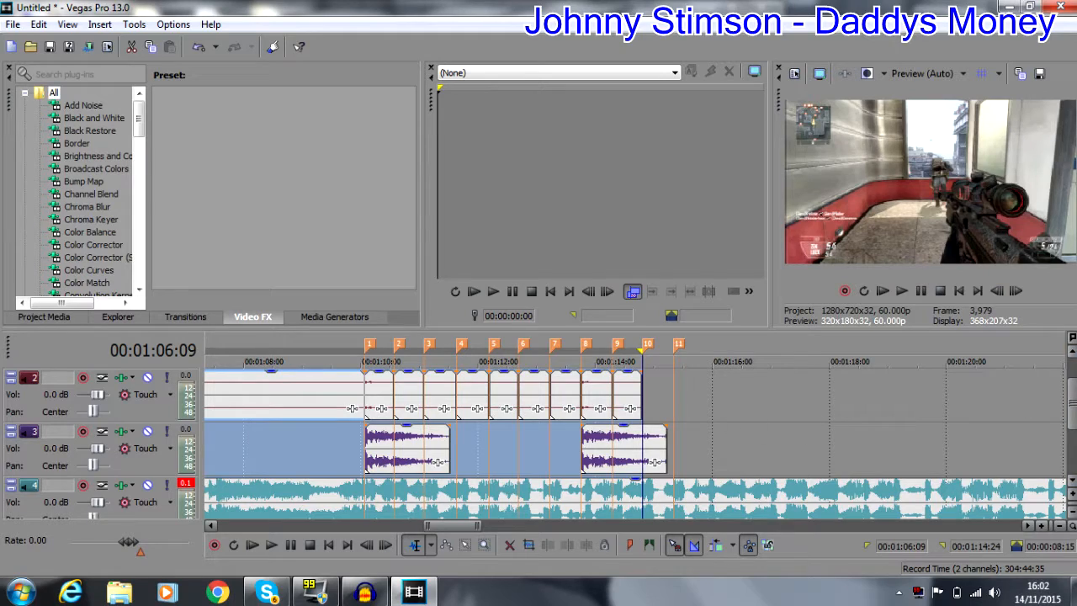
{"action": "left_click", "coordinate": [1071, 353]}
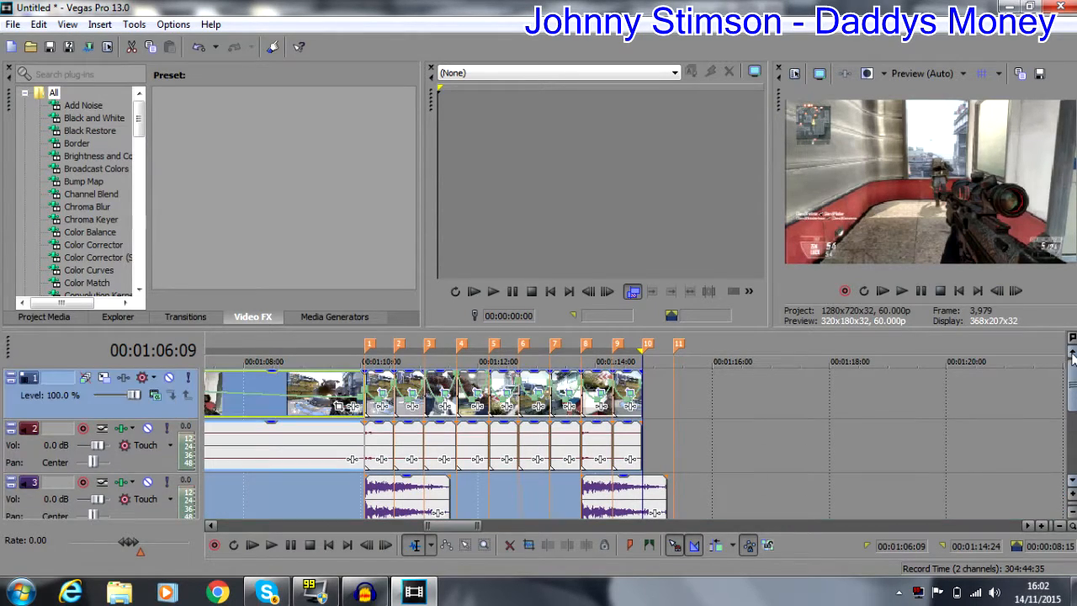
Step: Search the video effects for "rad" and apply the default Radial Blur to the first clip, starting at 00:01:06:09
{"action": "left_click", "coordinate": [310, 392]}
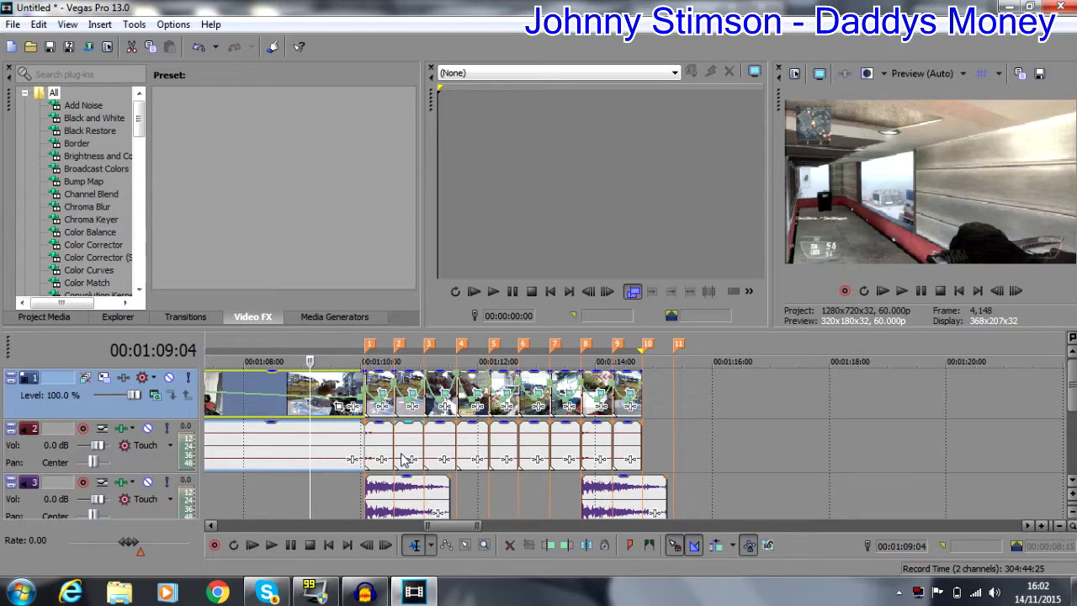
{"action": "left_click", "coordinate": [210, 527]}
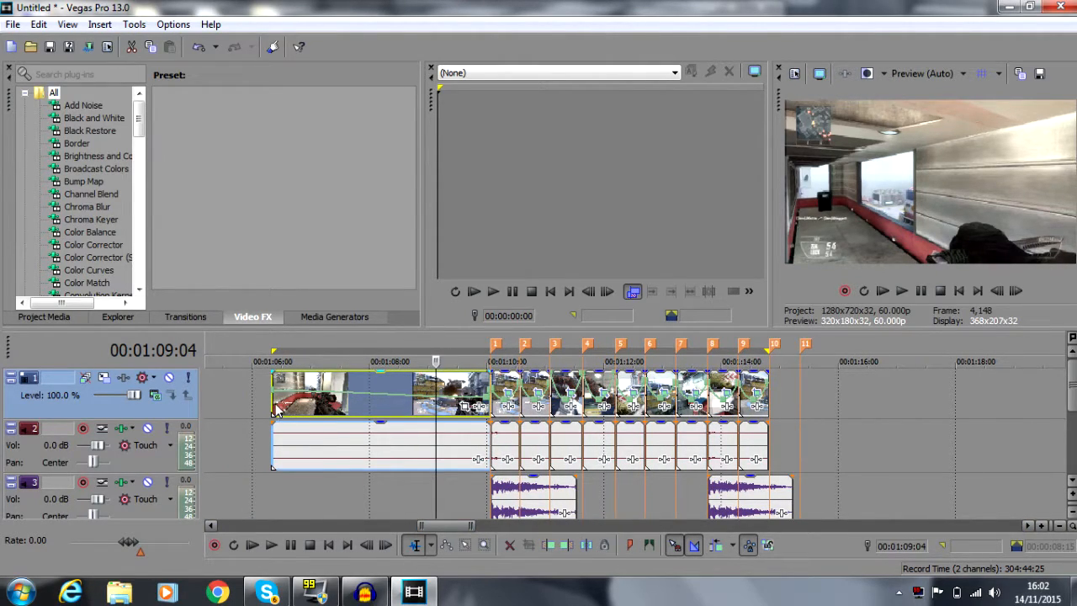
{"action": "left_click", "coordinate": [275, 407]}
{"action": "left_click", "coordinate": [88, 74]}
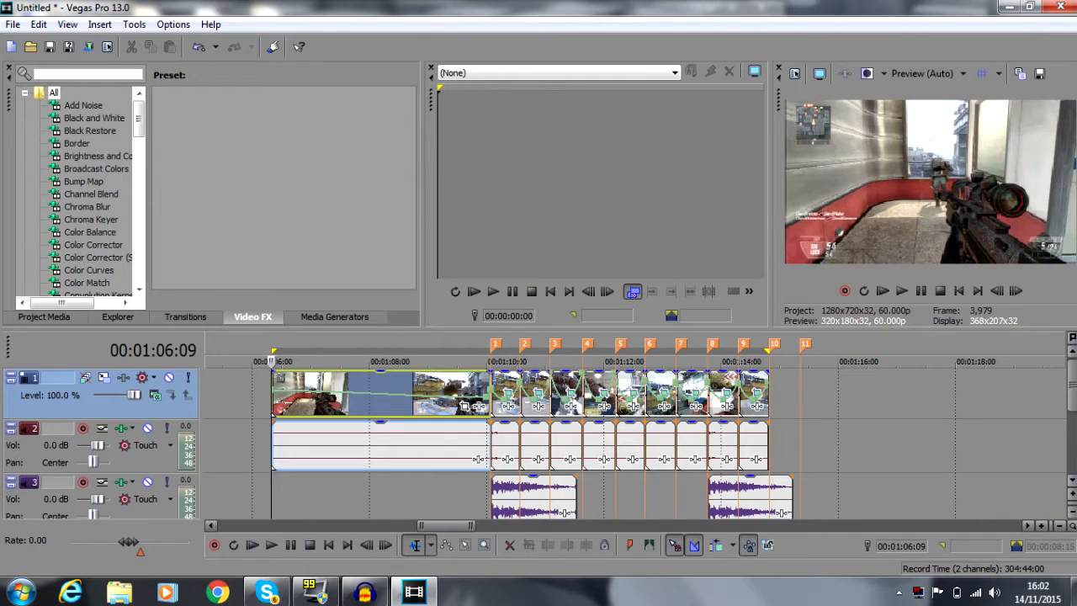
{"action": "type", "text": "ra"}
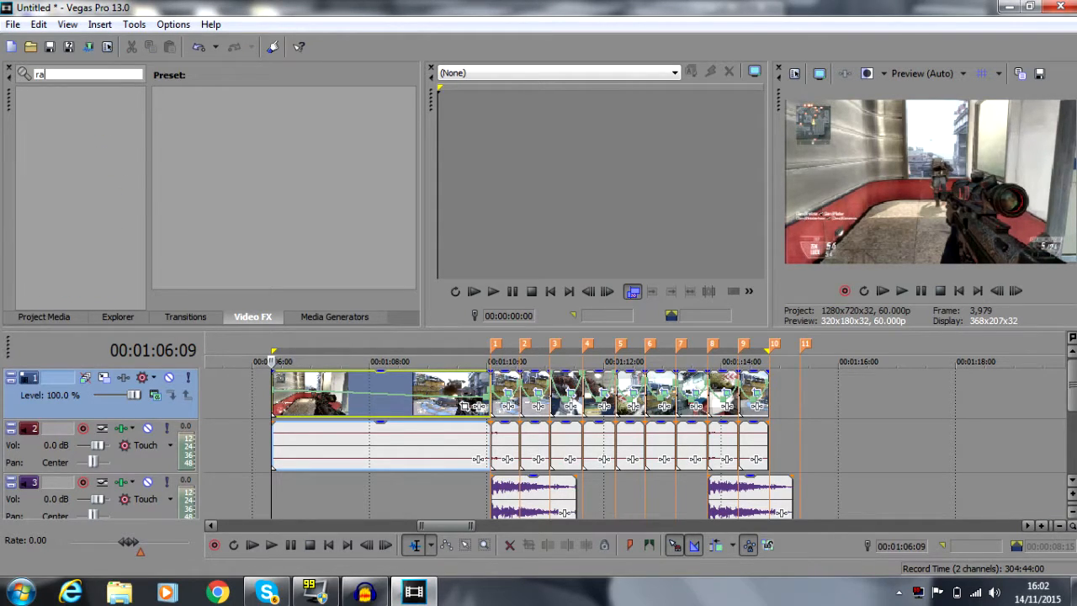
{"action": "type", "text": "d"}
{"action": "left_click", "coordinate": [84, 118]}
{"action": "left_click_drag", "start_coordinate": [199, 144], "coordinate": [377, 408]}
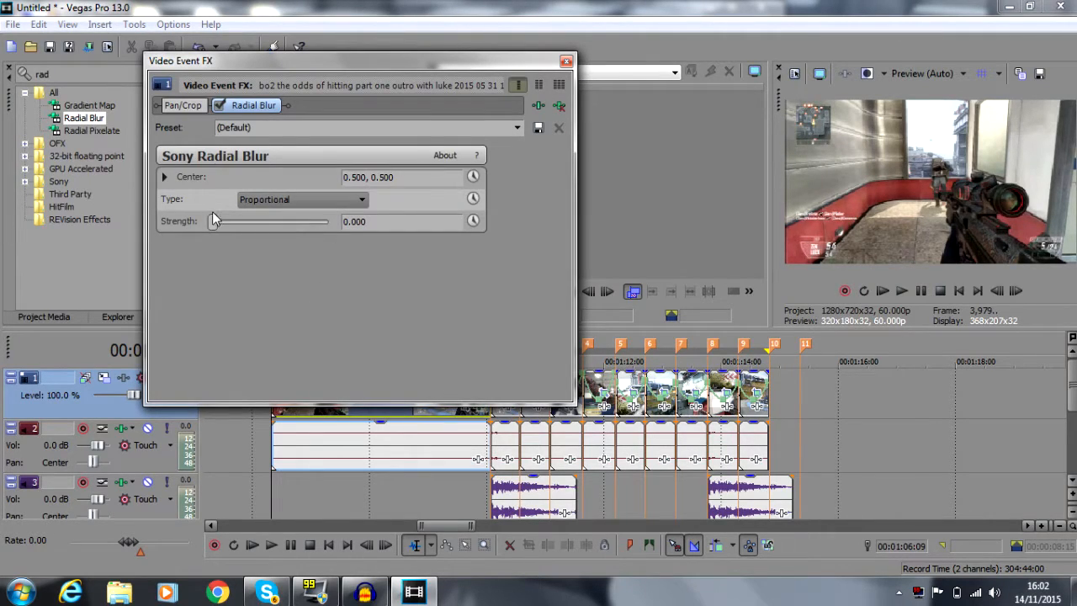
Step: Keyframe the Radial Blur strength from 0.327 at the clip's start to 0.000 at 00:00:01:00, and check the fade in the preview
{"action": "left_click_drag", "start_coordinate": [215, 224], "coordinate": [251, 228]}
{"action": "left_click", "coordinate": [473, 220]}
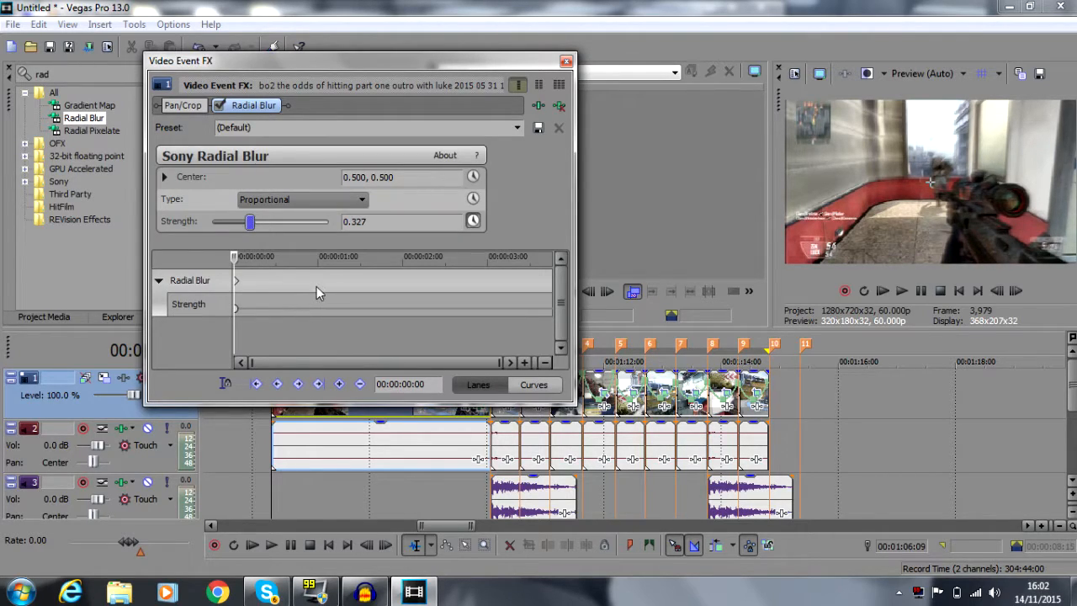
{"action": "left_click", "coordinate": [317, 286]}
{"action": "left_click_drag", "start_coordinate": [248, 225], "coordinate": [172, 223]}
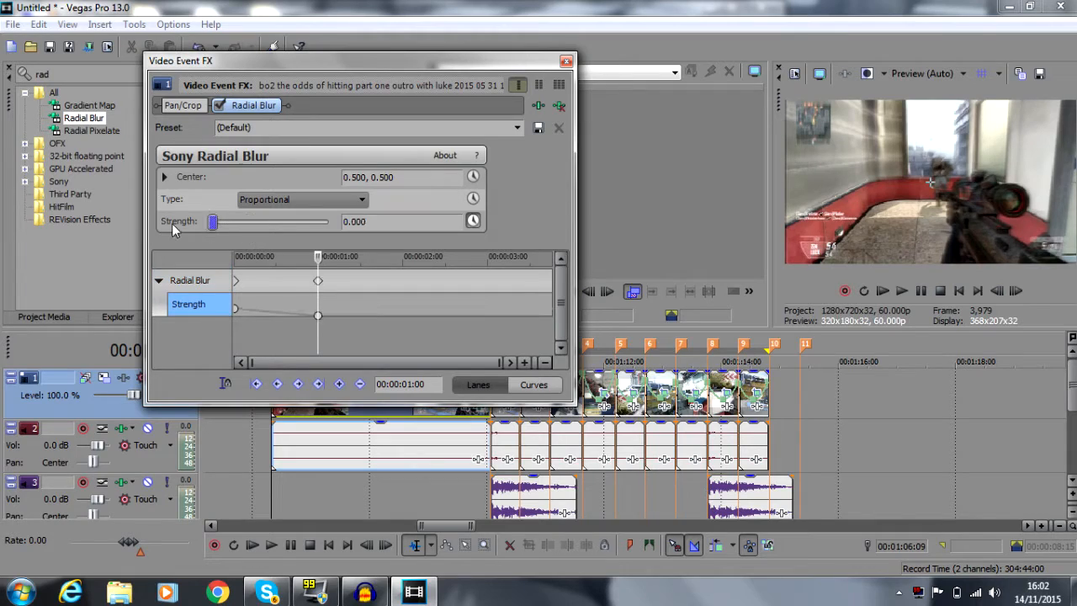
{"action": "left_click", "coordinate": [566, 61]}
{"action": "left_click", "coordinate": [294, 404]}
{"action": "left_click", "coordinate": [306, 402]}
{"action": "left_click", "coordinate": [338, 402]}
{"action": "left_click", "coordinate": [385, 403]}
{"action": "left_click", "coordinate": [396, 403]}
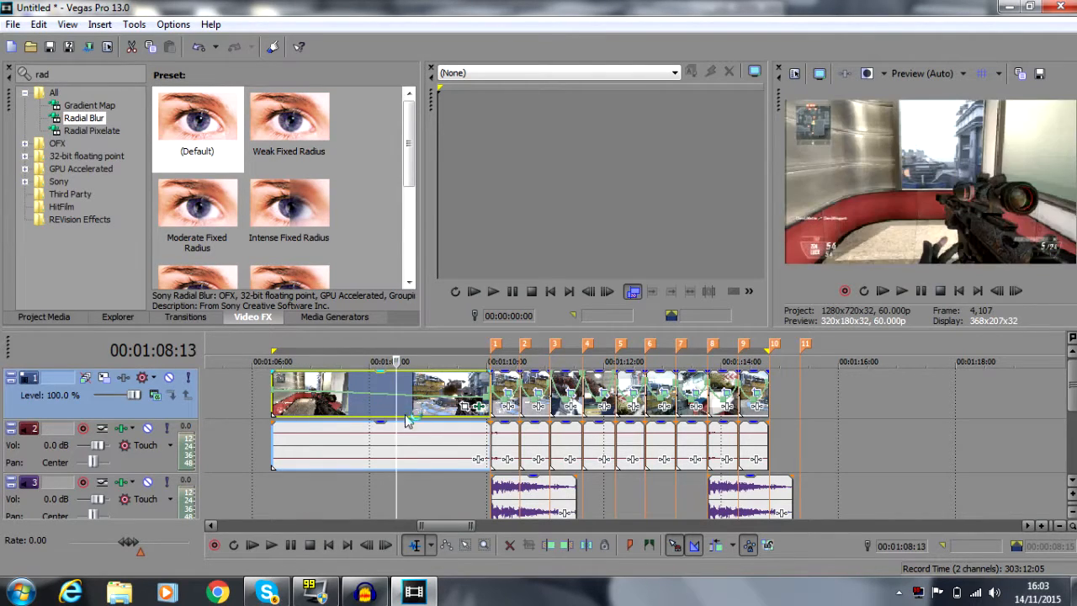
Step: Search the video effects for "gau" and show the Gaussian Blur presets for the clip starting at marker 1
{"action": "left_click", "coordinate": [490, 373]}
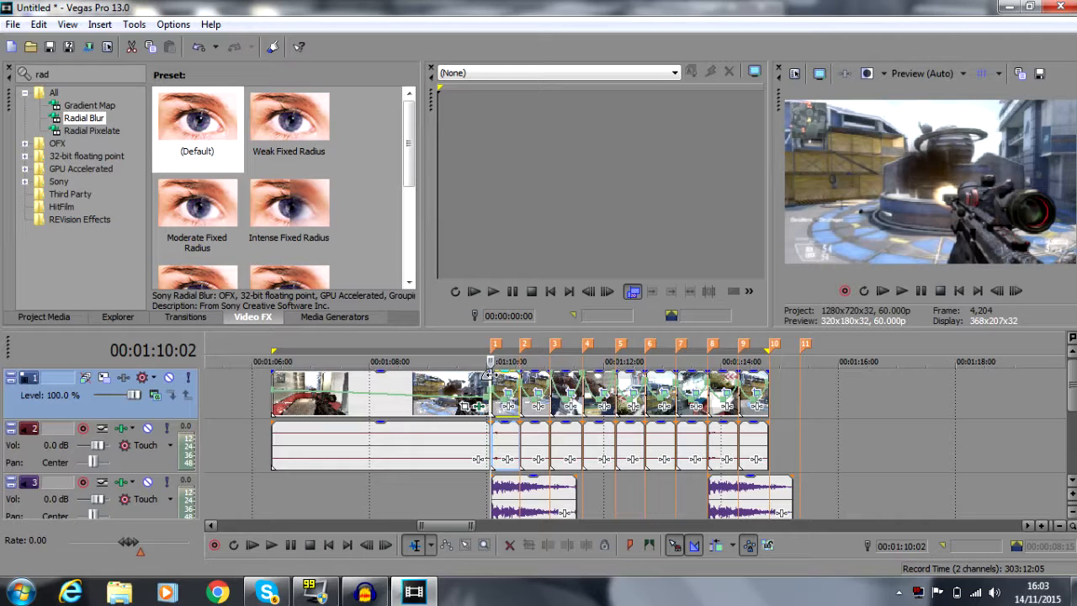
{"action": "left_click", "coordinate": [70, 74]}
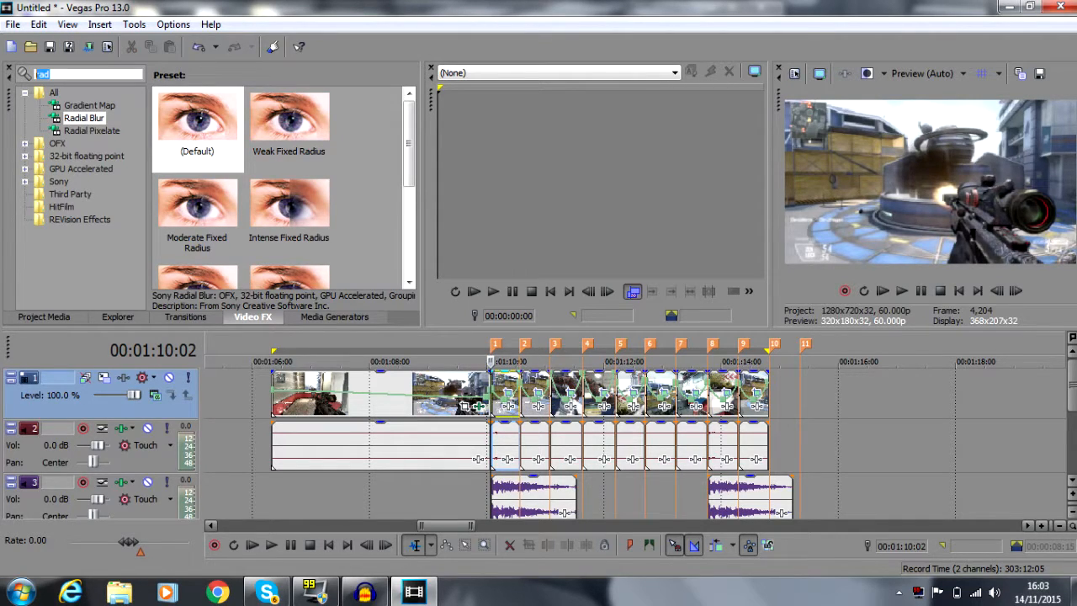
{"action": "key", "text": "BackSpace"}
{"action": "type", "text": "ga"}
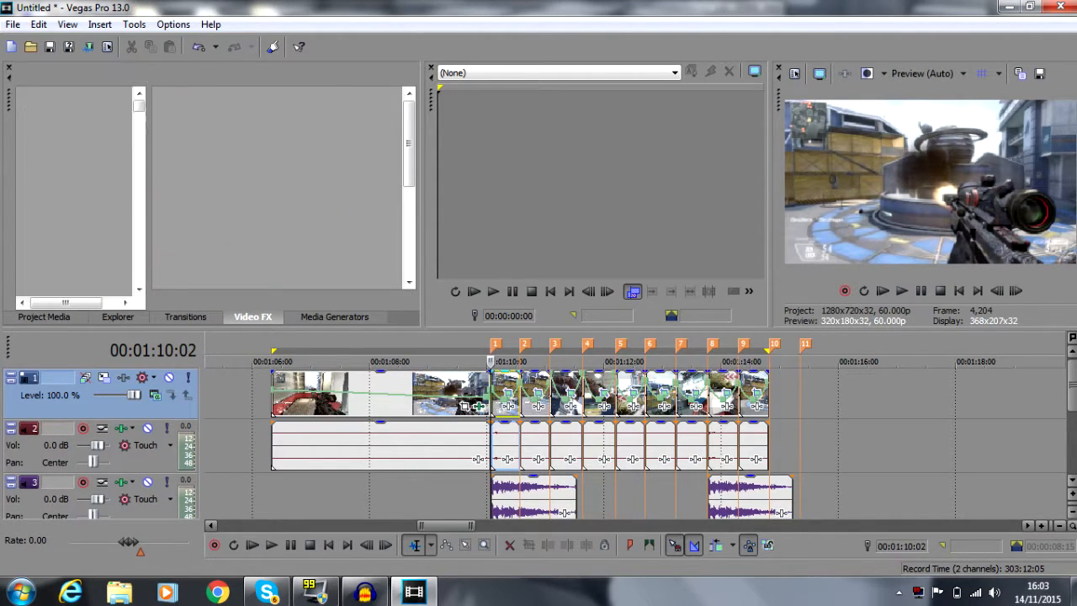
{"action": "type", "text": "u"}
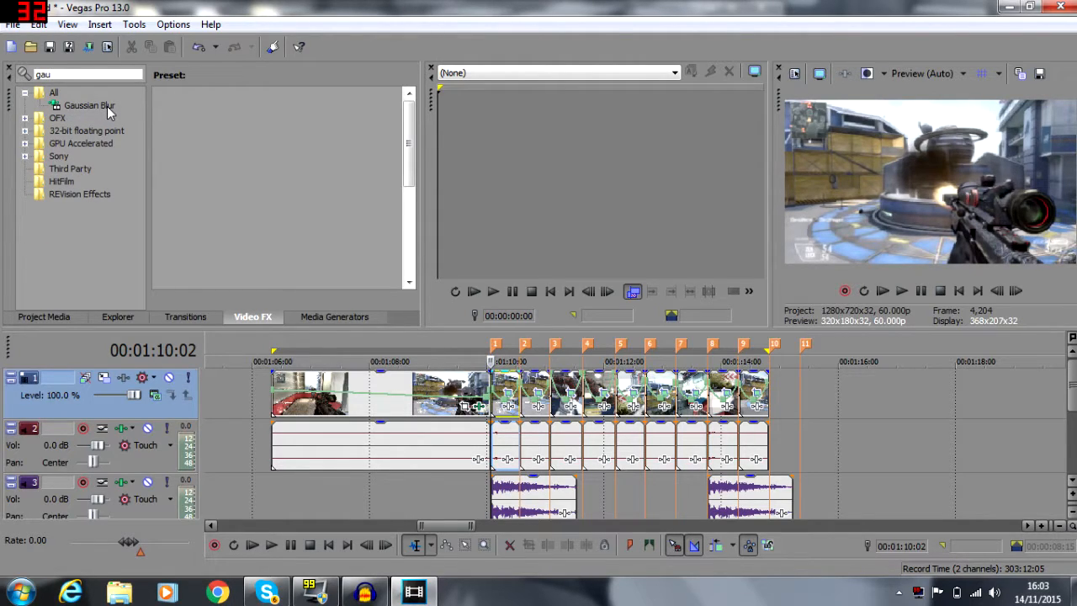
{"action": "left_click", "coordinate": [107, 107]}
{"action": "key", "text": "g"}
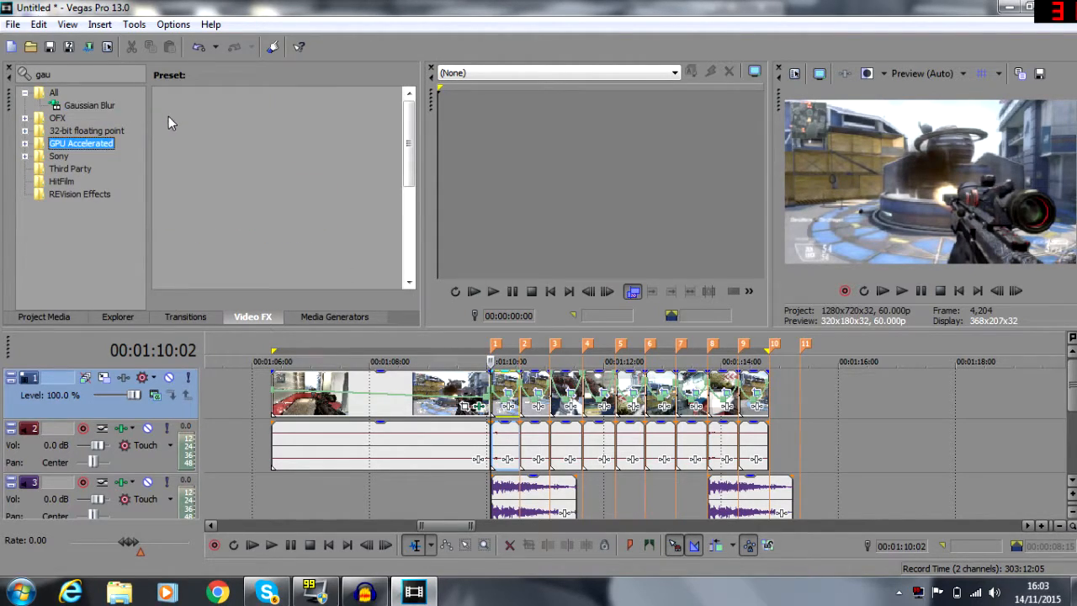
{"action": "left_click", "coordinate": [81, 105]}
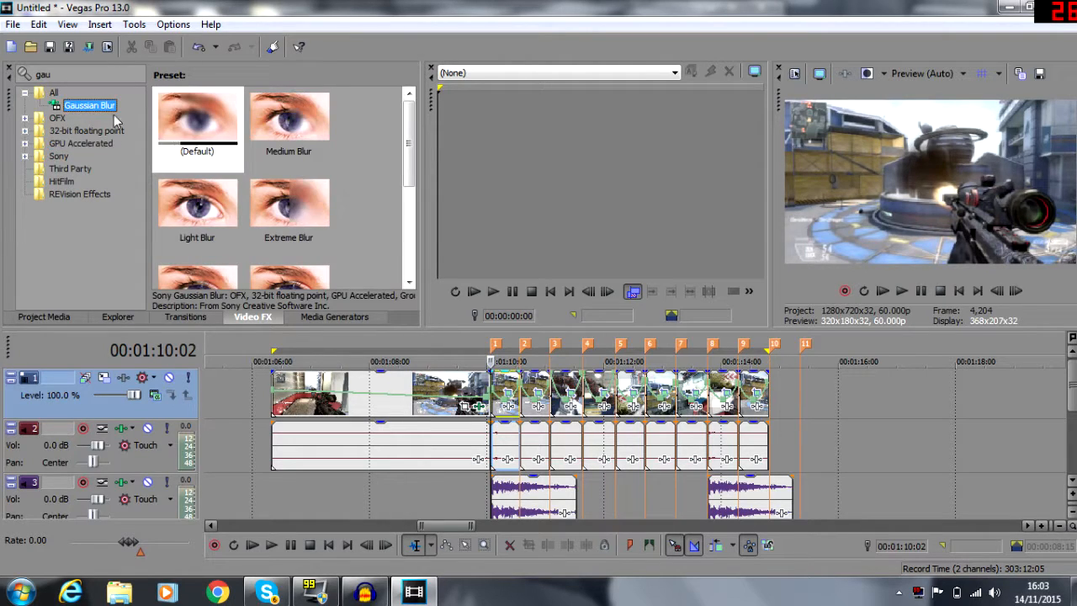
Step: Apply the "blur snitch" Gaussian Blur preset to the clip starting at marker 1
{"action": "left_click", "coordinate": [217, 136]}
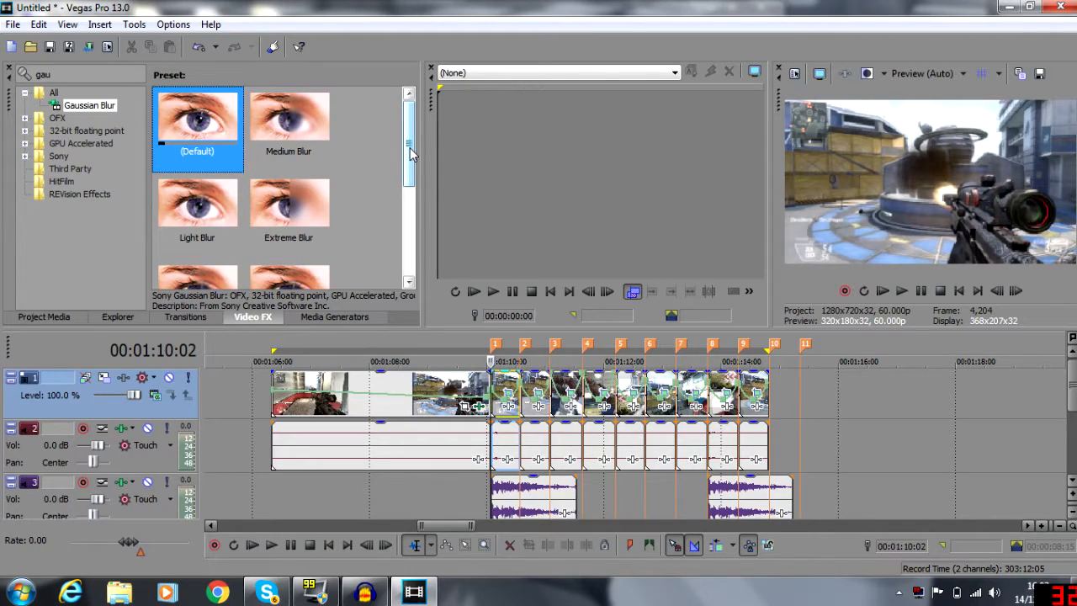
{"action": "left_click_drag", "start_coordinate": [408, 159], "coordinate": [409, 228]}
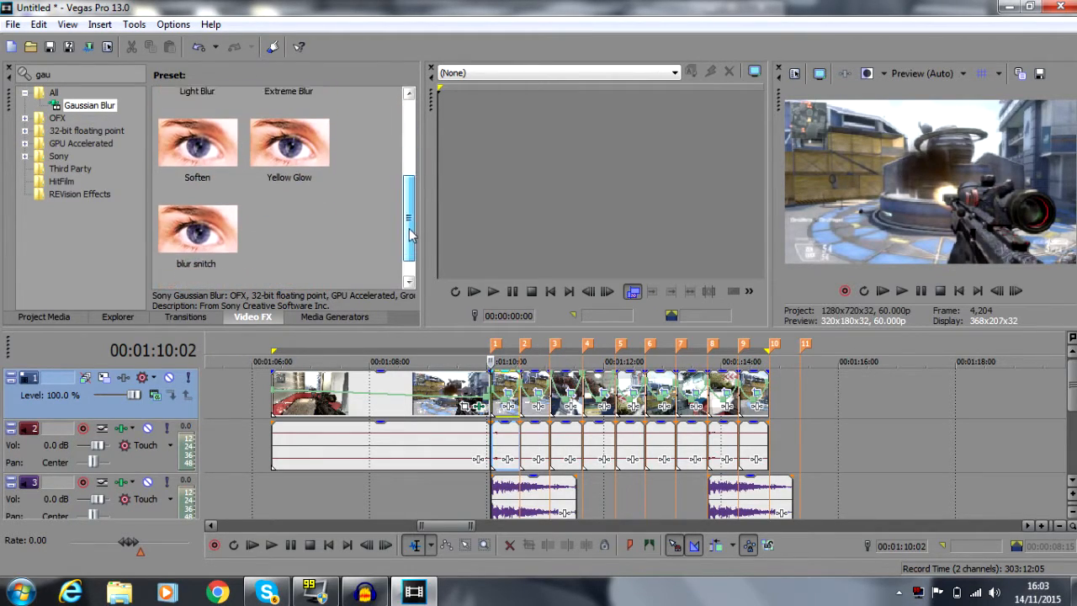
{"action": "left_click_drag", "start_coordinate": [192, 229], "coordinate": [497, 377]}
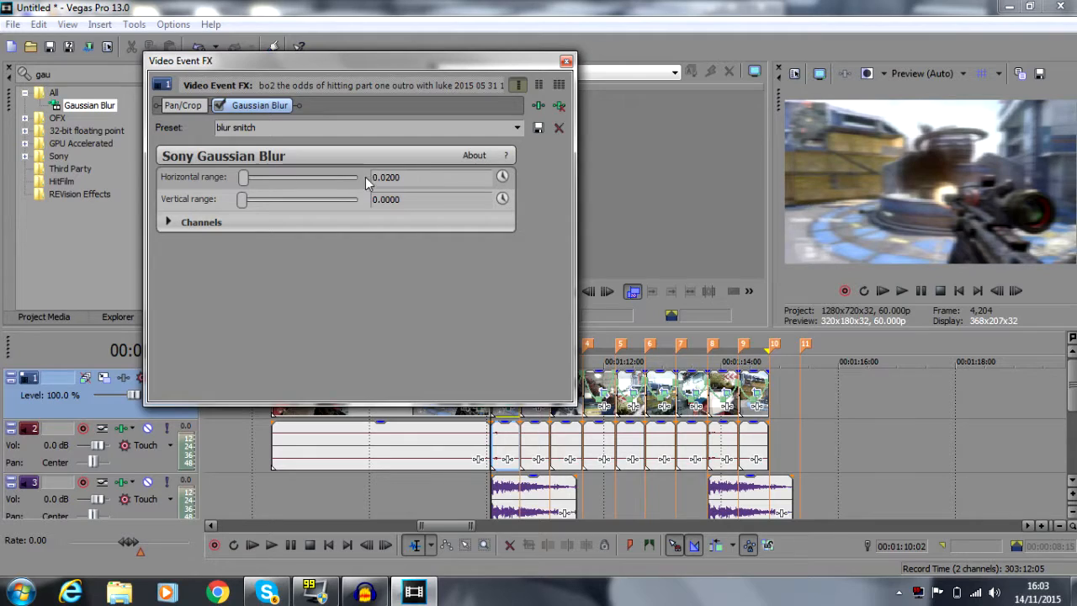
Step: Keyframe the marker 1 clip's horizontal blur range from 0.0200 at its start to 0.0000 at 00:00:00:03, and close the effect settings
{"action": "left_click", "coordinate": [501, 177]}
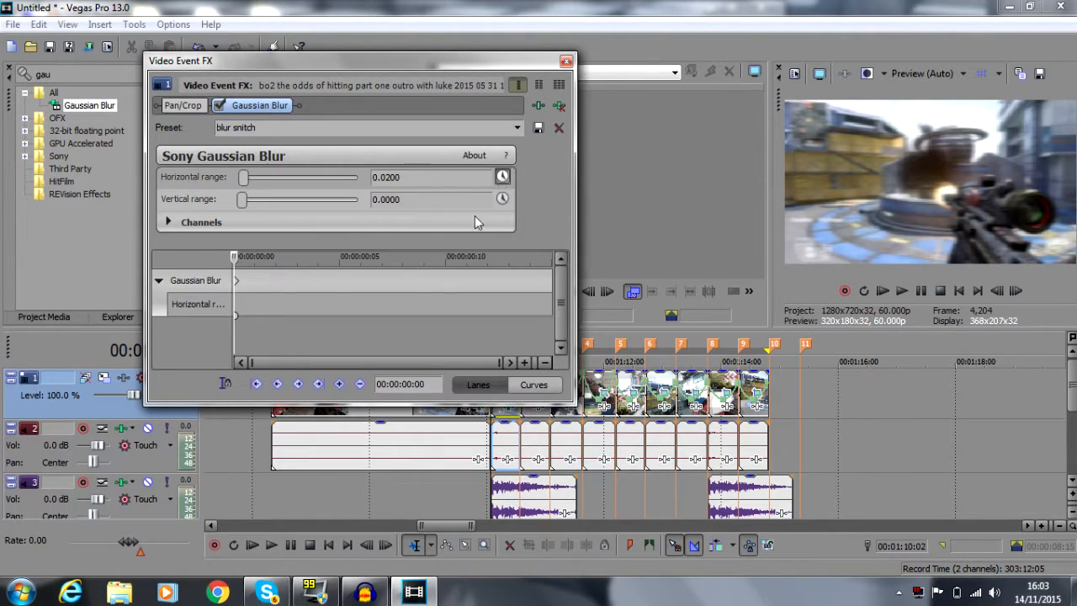
{"action": "left_click", "coordinate": [305, 280]}
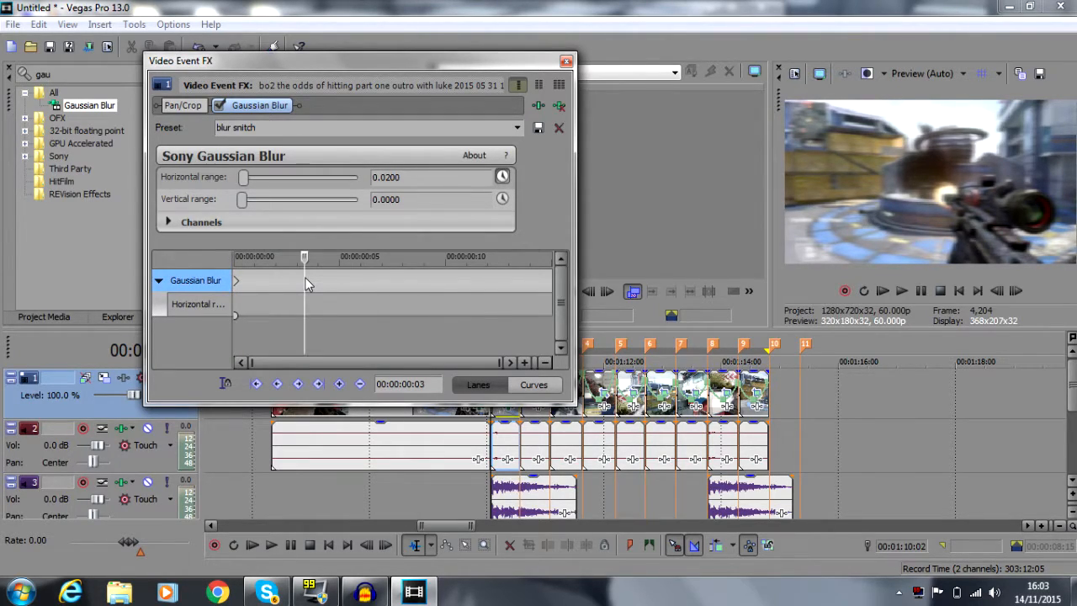
{"action": "left_click_drag", "start_coordinate": [243, 177], "coordinate": [212, 177]}
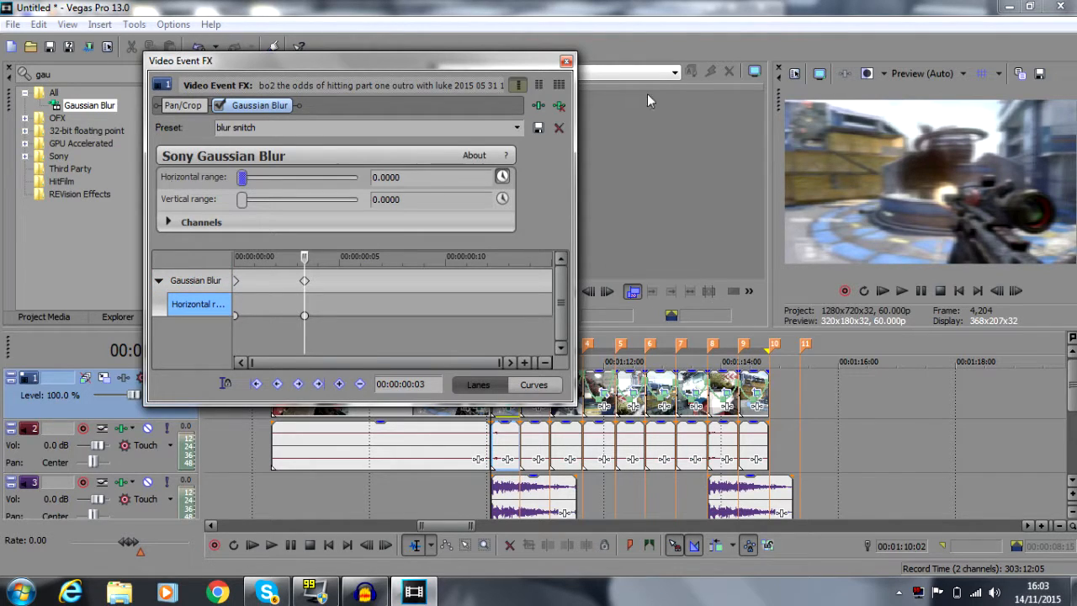
{"action": "left_click", "coordinate": [566, 62]}
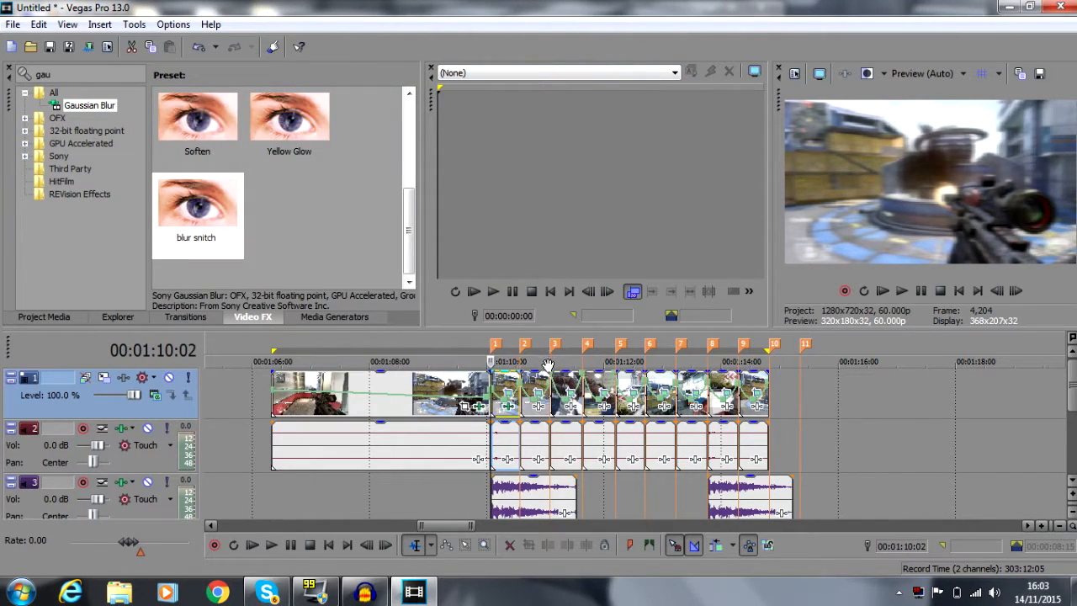
{"action": "left_click", "coordinate": [537, 389]}
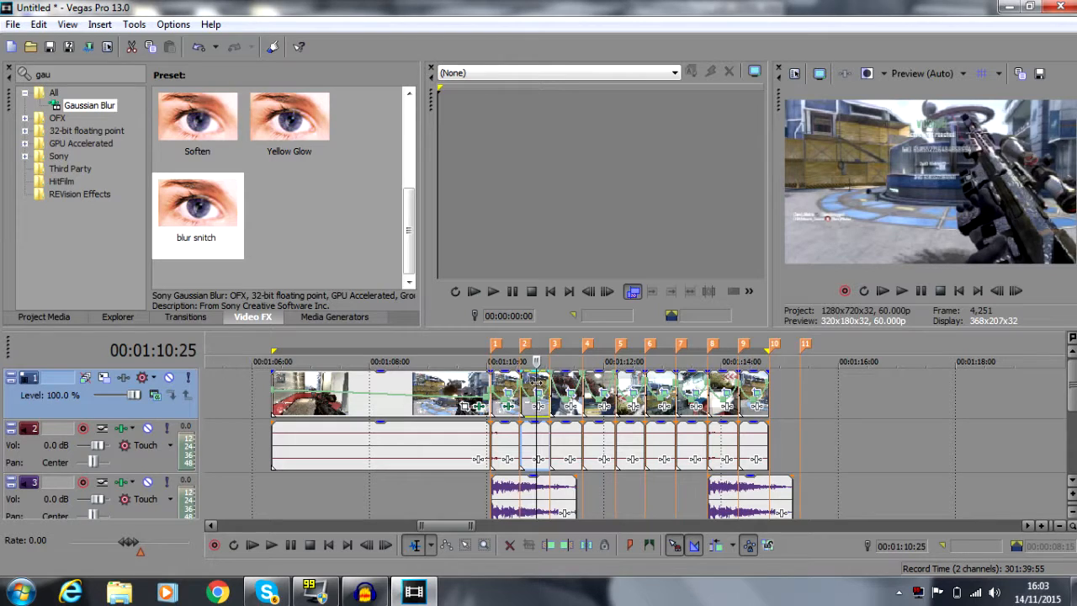
{"action": "left_click", "coordinate": [537, 403]}
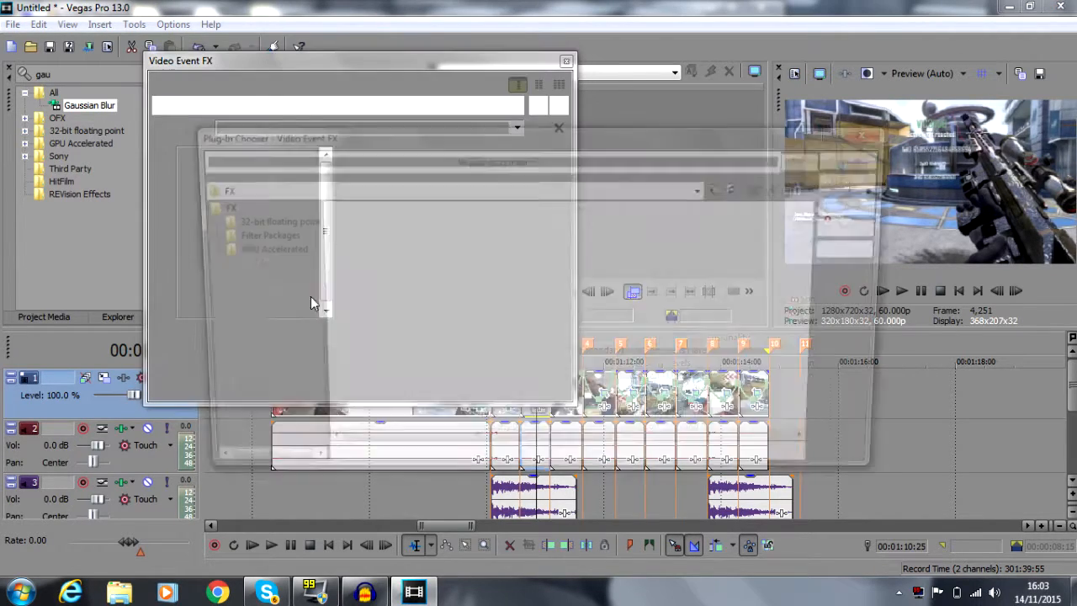
{"action": "left_click", "coordinate": [877, 131]}
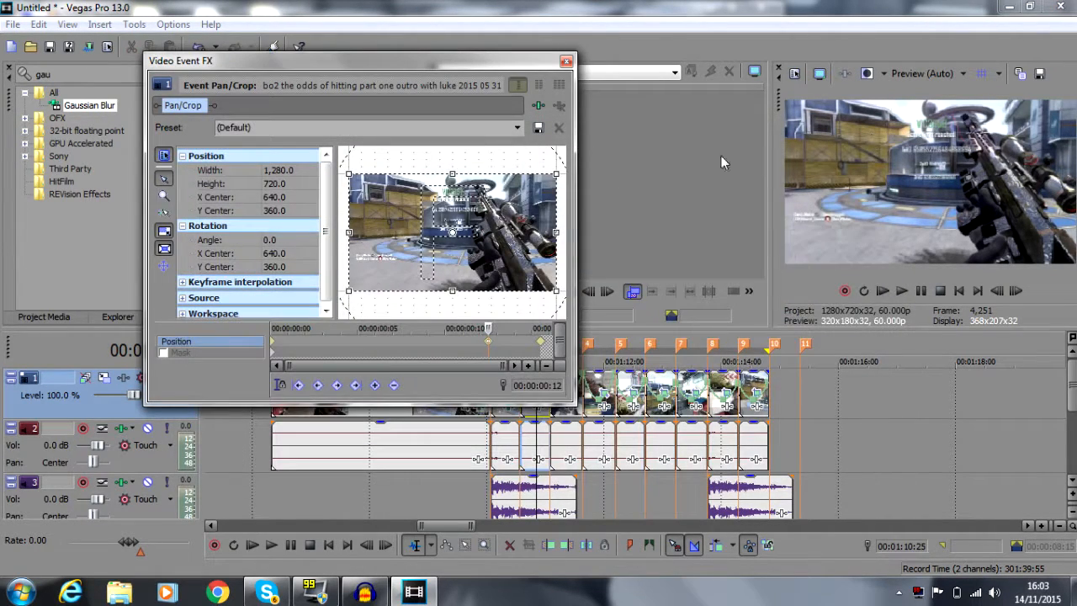
{"action": "left_click", "coordinate": [566, 60]}
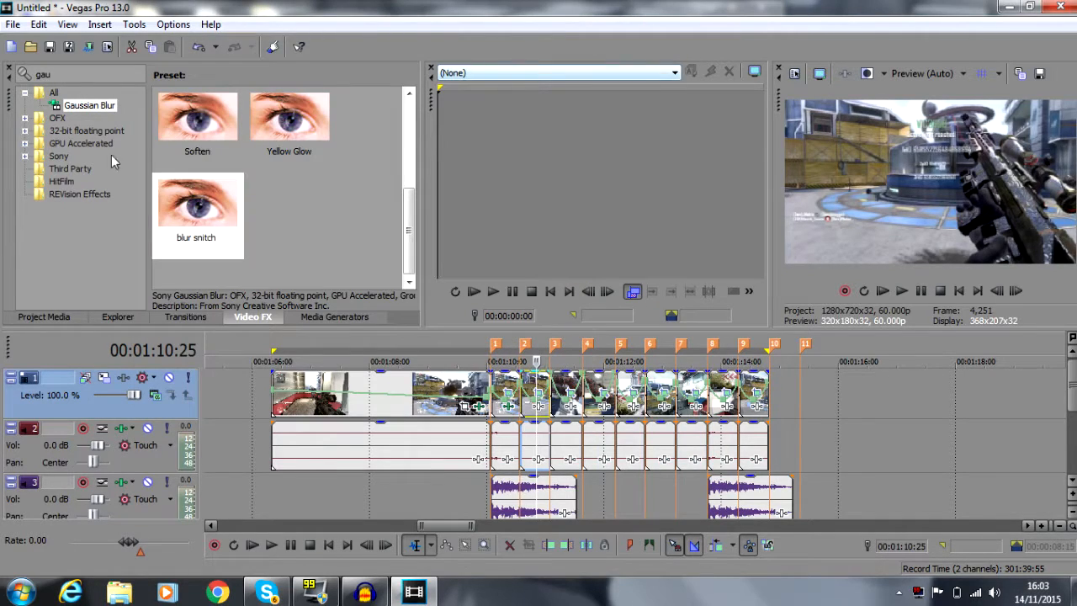
Step: Apply the "blur snitch" Gaussian Blur to the clip at marker 2 and keyframe its horizontal range from 0.0200 to 0.0000 at 00:00:00:04
{"action": "left_click_drag", "start_coordinate": [202, 197], "coordinate": [543, 389]}
{"action": "left_click", "coordinate": [502, 177]}
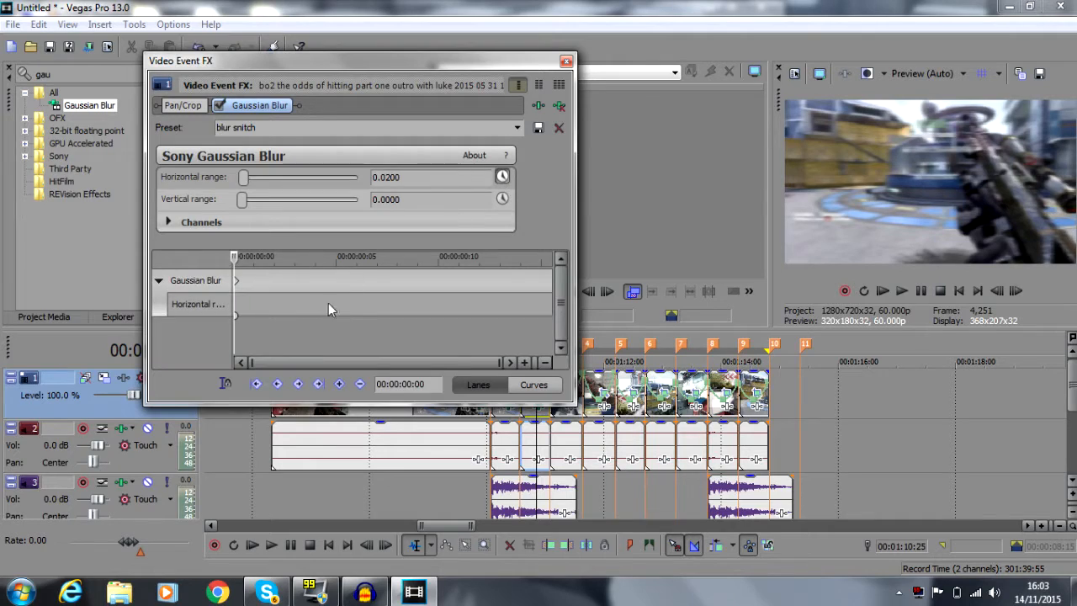
{"action": "left_click", "coordinate": [314, 286]}
{"action": "left_click_drag", "start_coordinate": [244, 177], "coordinate": [241, 177]}
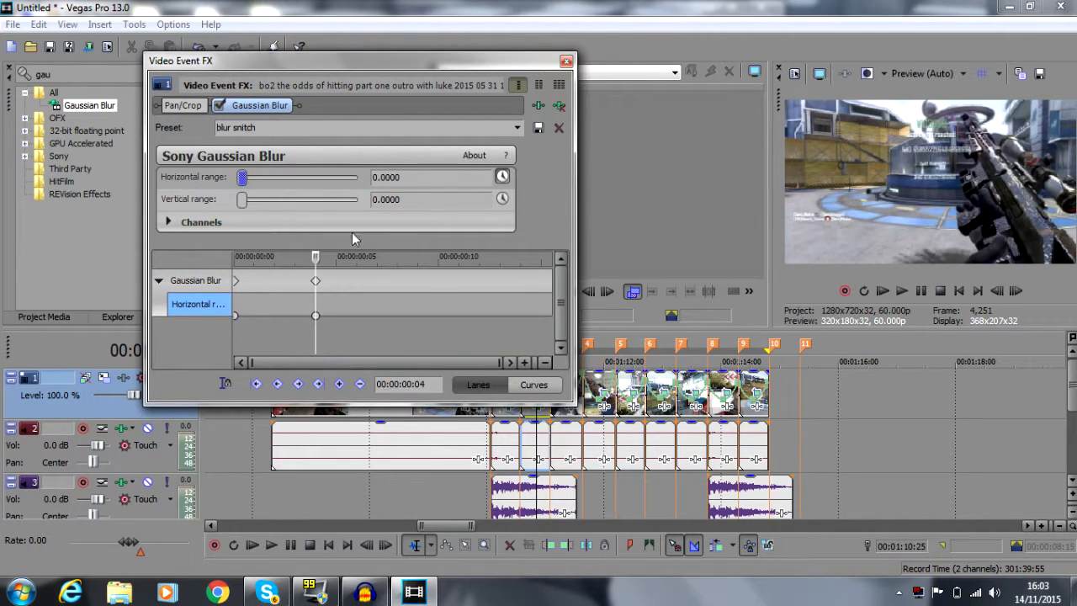
{"action": "left_click", "coordinate": [566, 61]}
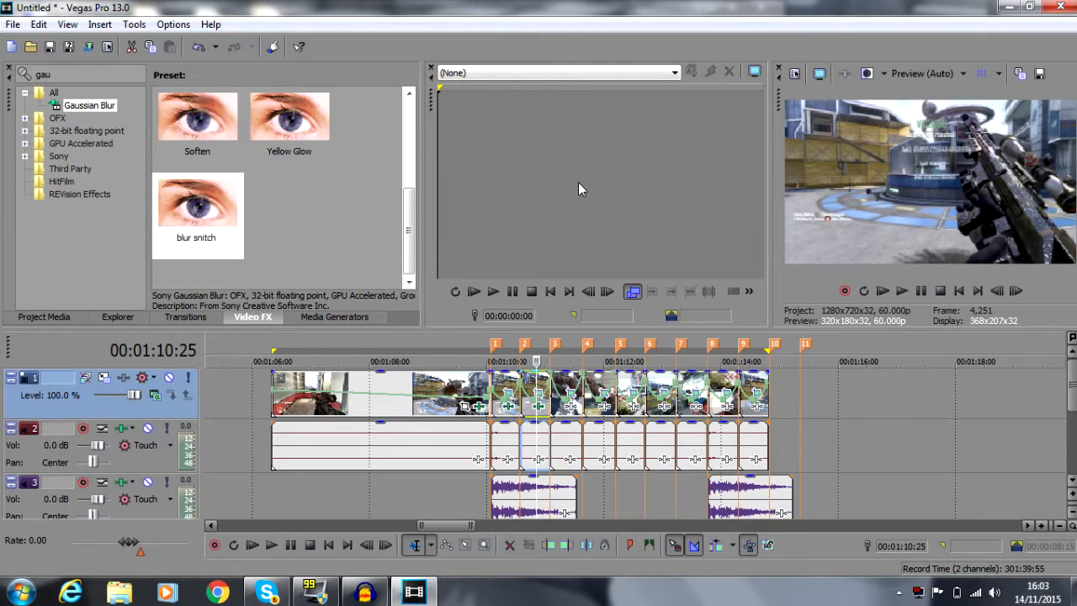